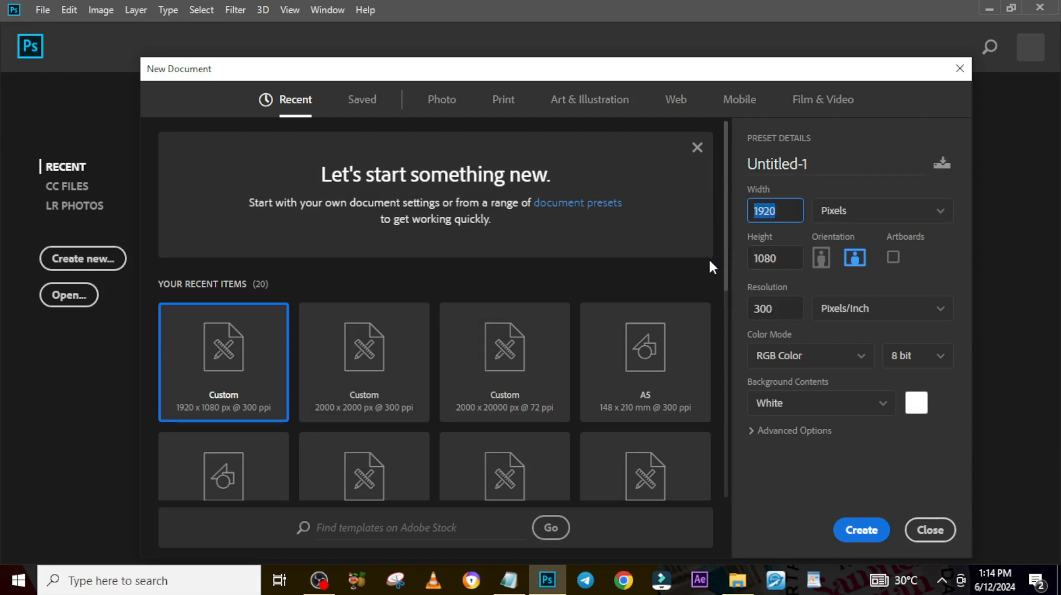
Step: Set the new document to 2000 pixels wide, 2500 pixels high and 72 pixels/inch resolution
type("2000")
key("Tab")
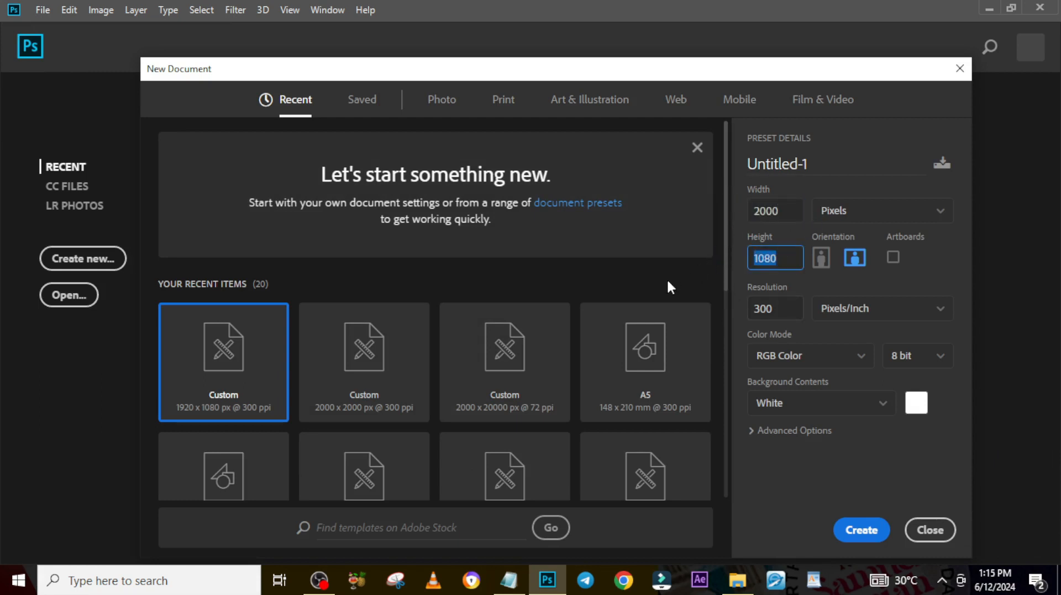
type("2500")
key("Tab")
type("72")
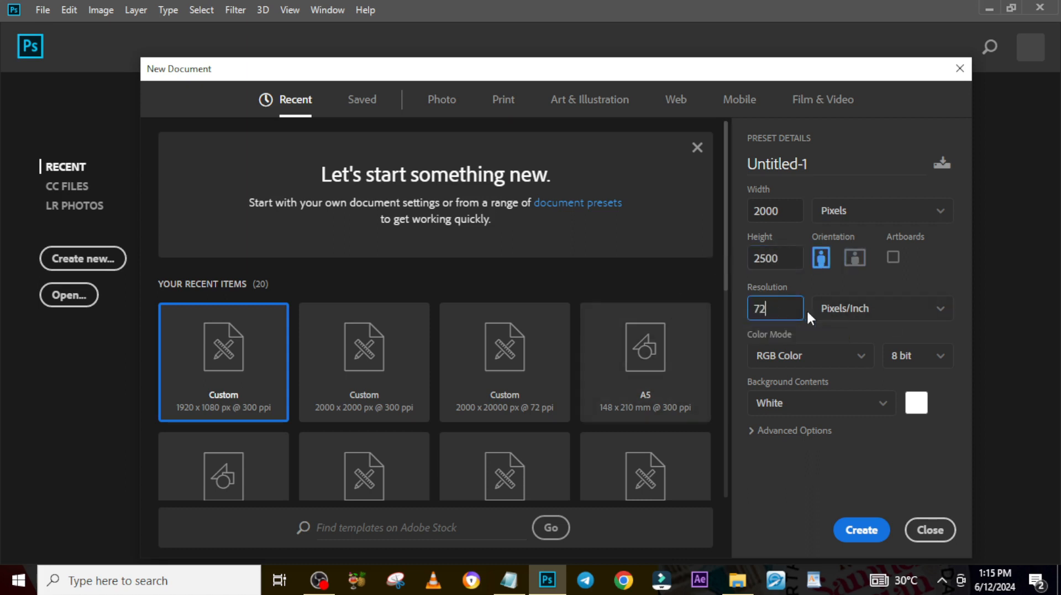
left_click(854, 308)
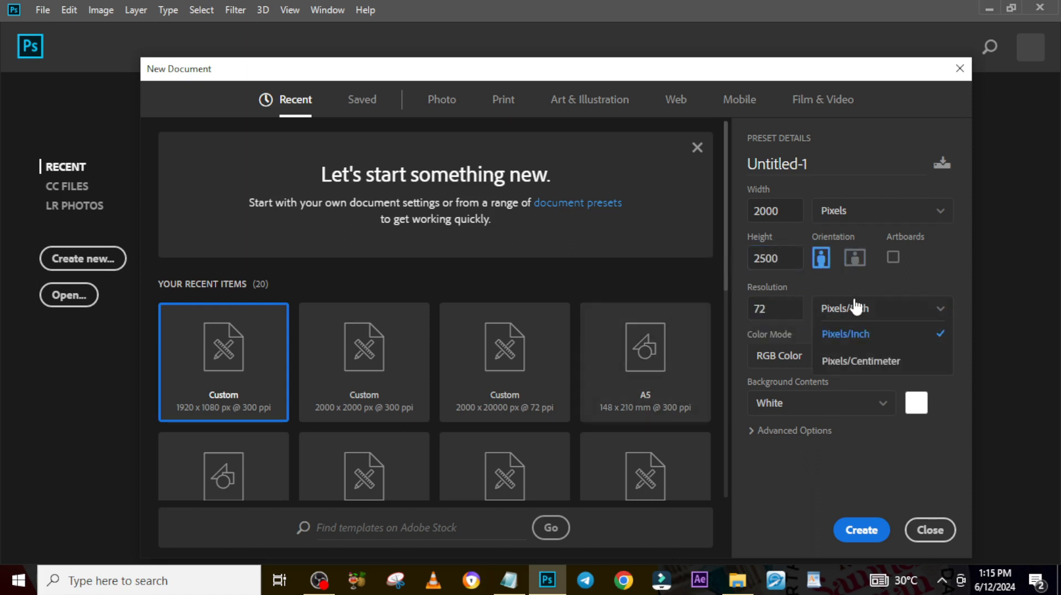
left_click(902, 274)
left_click(879, 307)
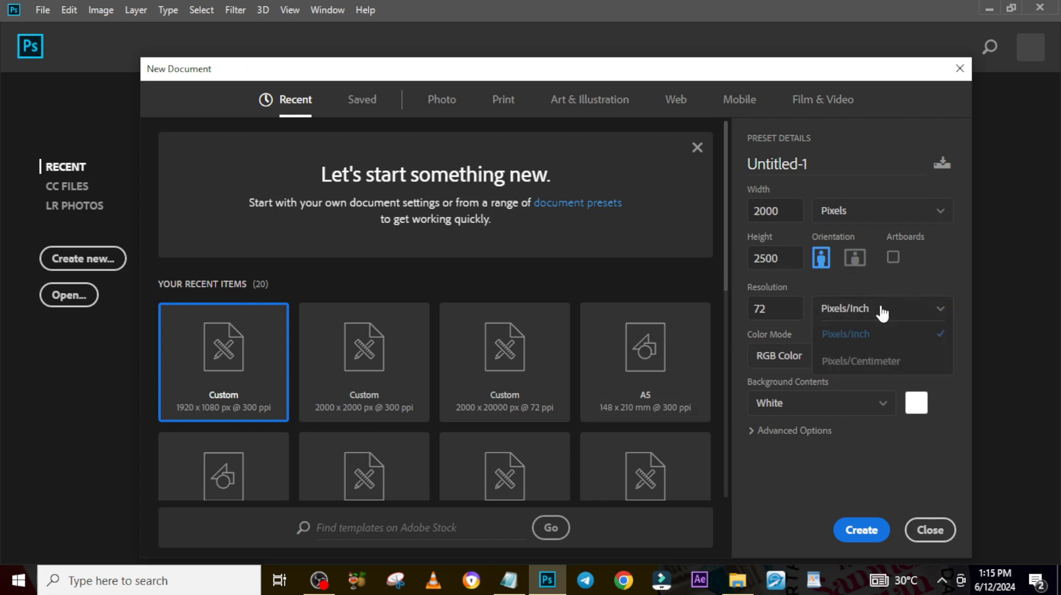
left_click(871, 336)
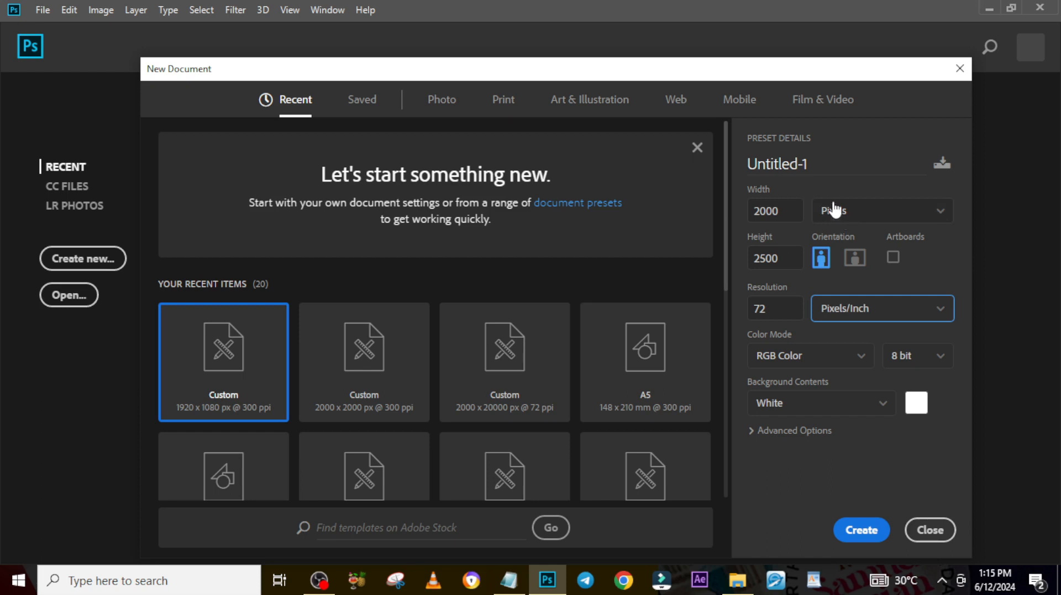
Step: Name the new document "hbd flyer" and create it, closing the properties display
left_click(824, 164)
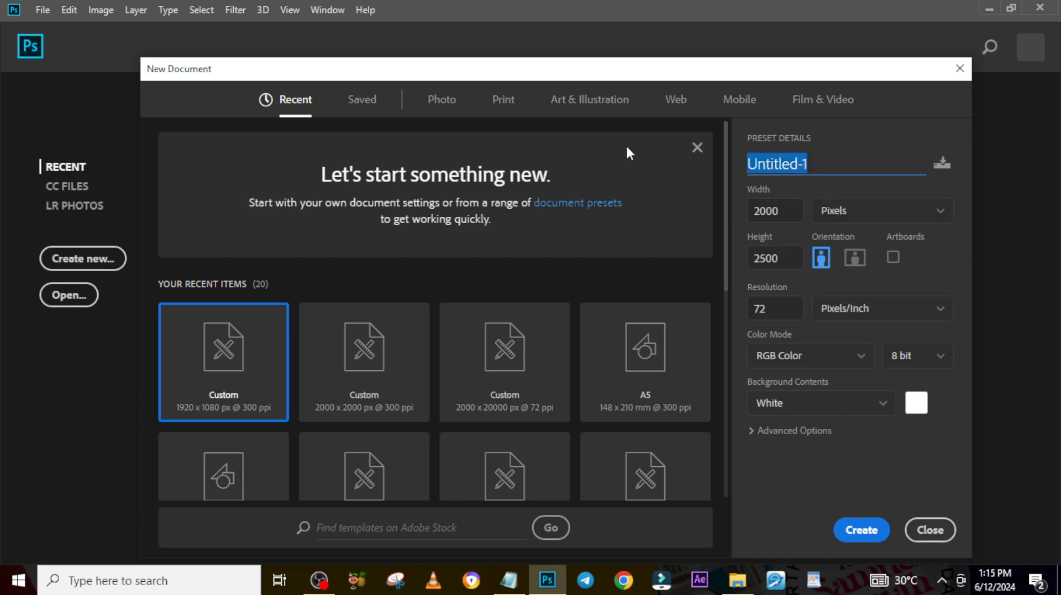
type("hbd fl")
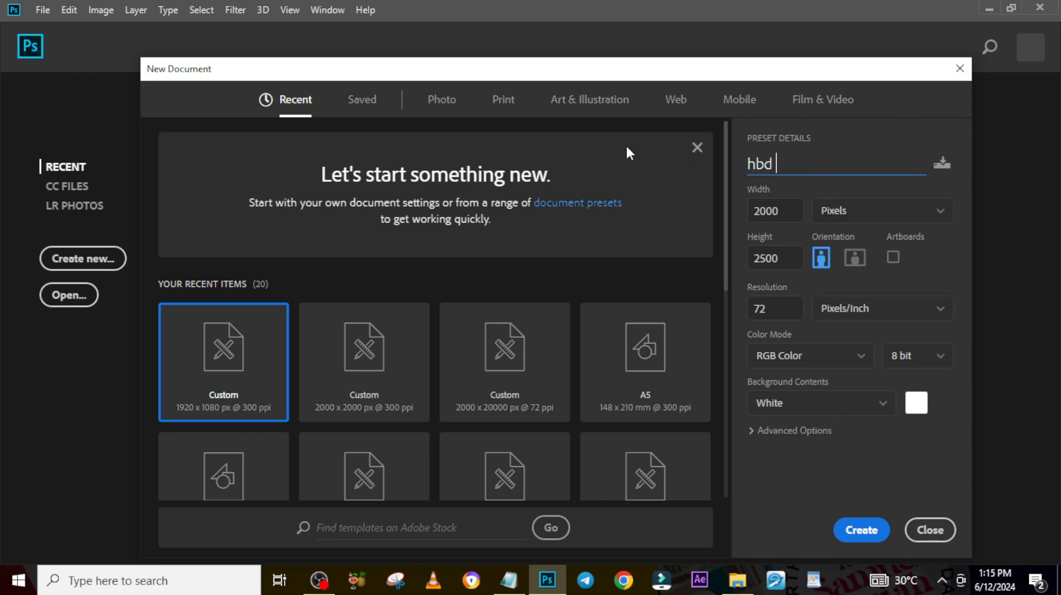
type("yer")
left_click(861, 530)
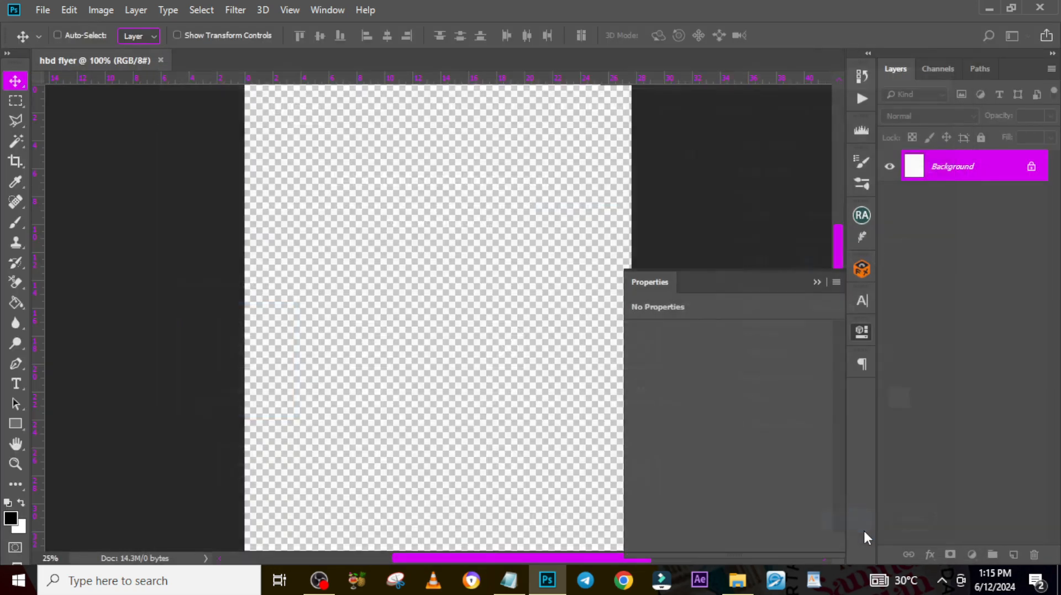
left_click(817, 283)
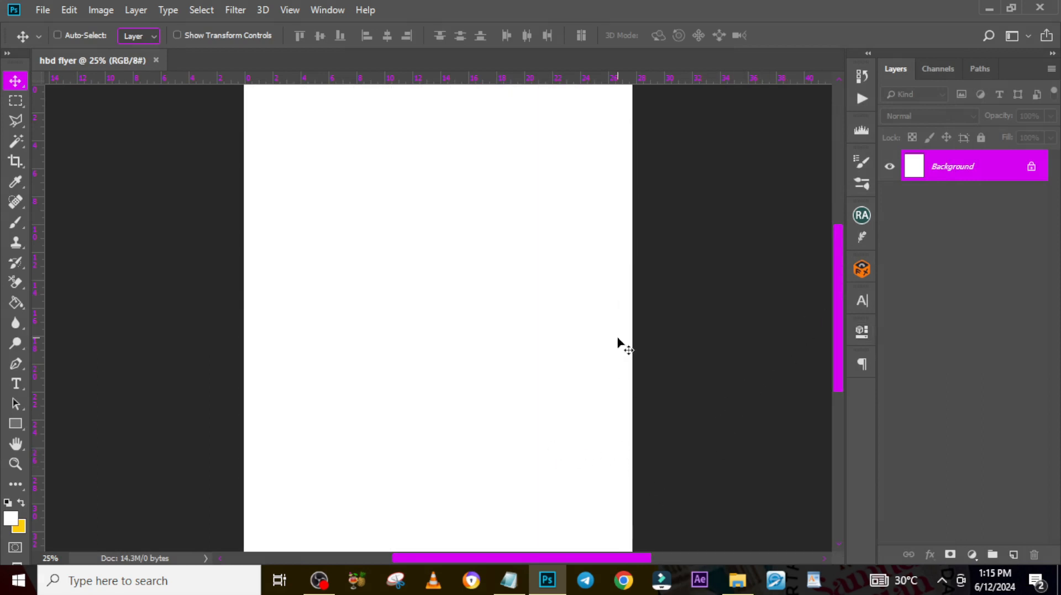
Step: Place the sky image with green leaves from the HBD folder and enlarge it to cover the whole canvas
key("ctrl+minus")
left_click(737, 580)
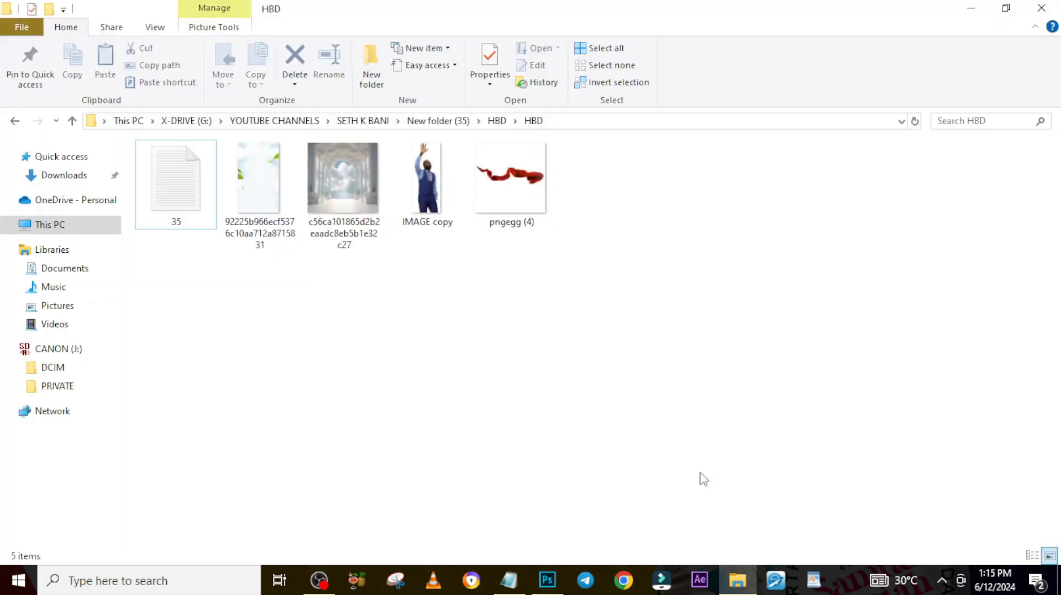
left_click_drag(258, 239, 539, 485)
left_click_drag(539, 317, 575, 320)
key("Return")
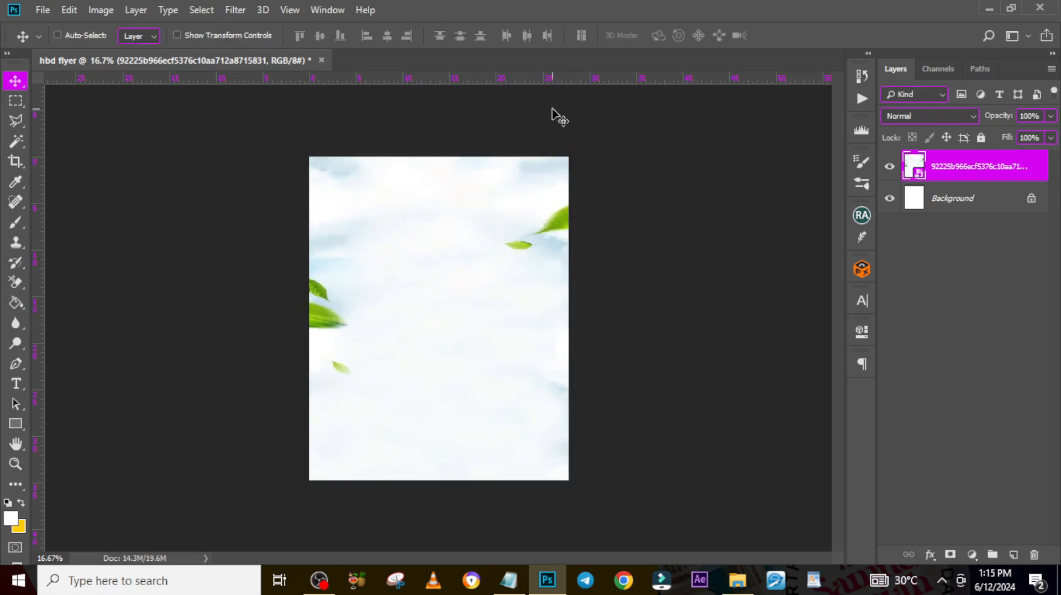
Step: Place the arched colonnade image from the HBD folder and stretch it to about 457% wide by 444% high, covering the canvas
left_click(739, 580)
key("Right")
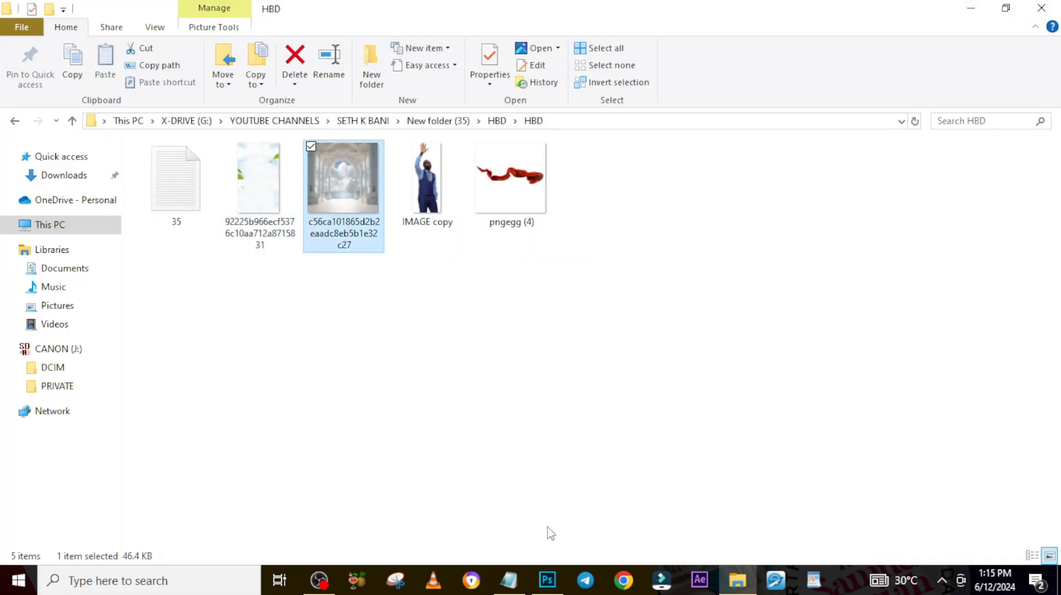
left_click_drag(551, 533, 450, 422)
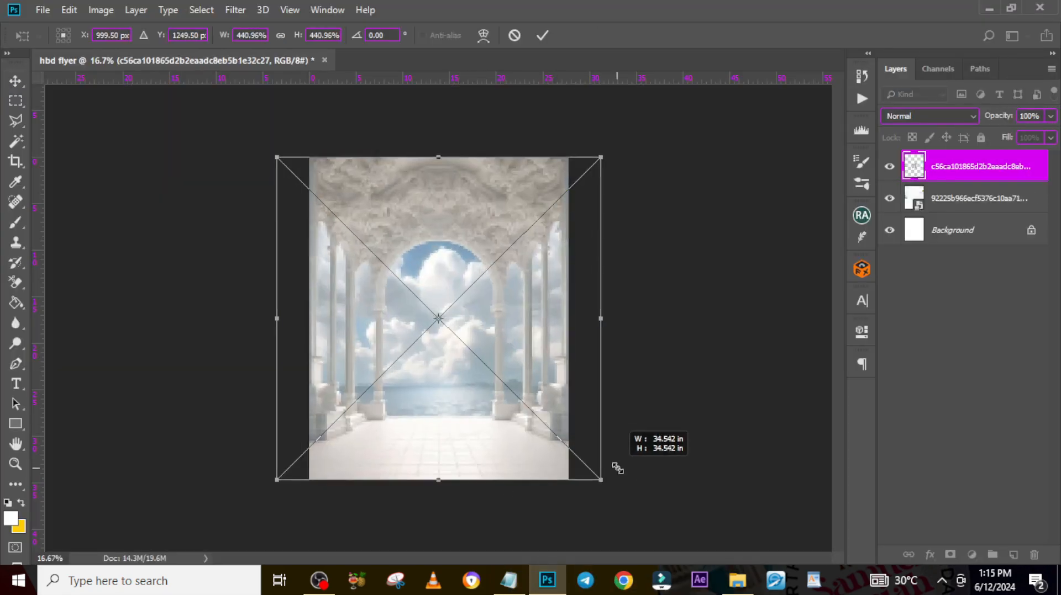
left_click_drag(617, 468, 618, 470)
mouse_move(600, 325)
left_mouse_down()
mouse_move(587, 328)
mouse_move(606, 331)
left_mouse_up()
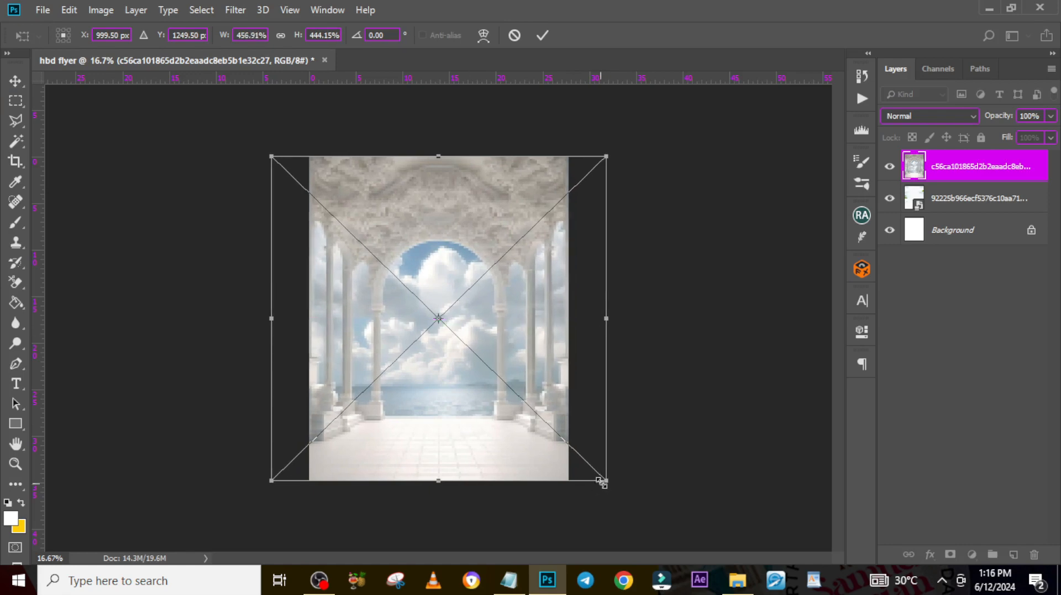
key("Return")
Step: Add a layer mask to the colonnade image and partly fade its upper and middle areas with a 1000 px black brush
left_click(950, 555)
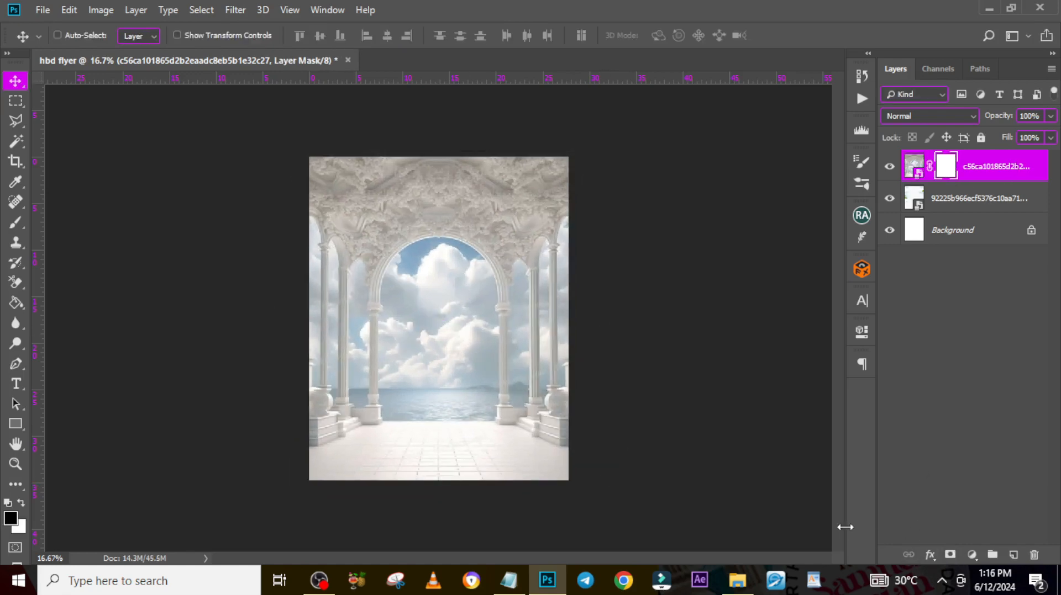
key("b")
key("bracketright")
key("bracketright")
key("bracketright")
key("bracketright")
key("bracketright")
key("bracketright")
key("bracketright")
key("bracketright")
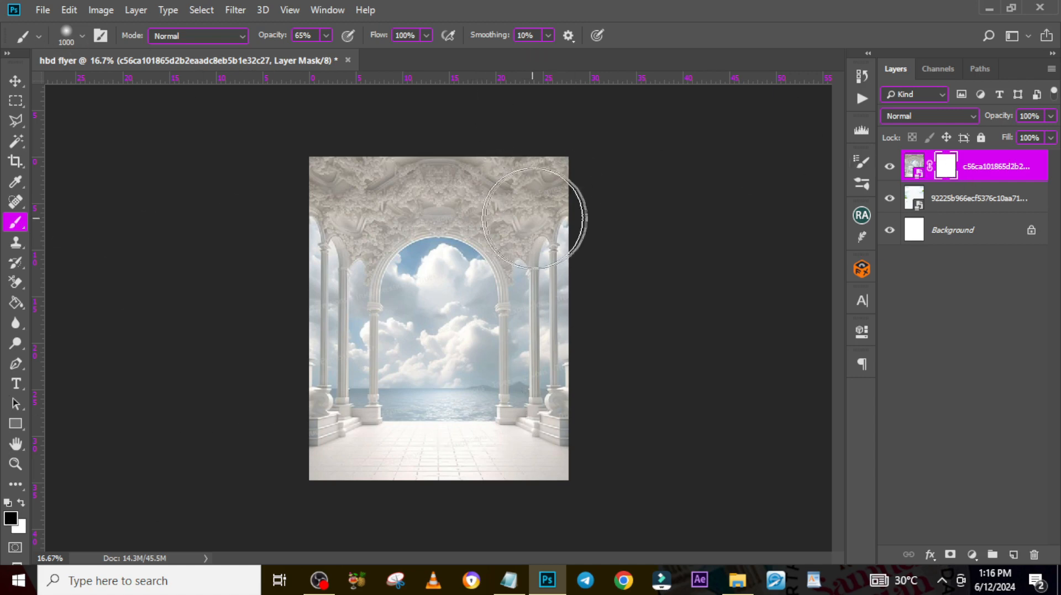
mouse_move(569, 225)
left_mouse_down()
mouse_move(339, 213)
mouse_move(330, 311)
mouse_move(425, 293)
mouse_move(436, 368)
left_mouse_up()
Step: Raise the brush opacity to 100% and mask out the colonnade's ceiling, arch and central area, keeping the floor and lower columns
double_click(441, 16)
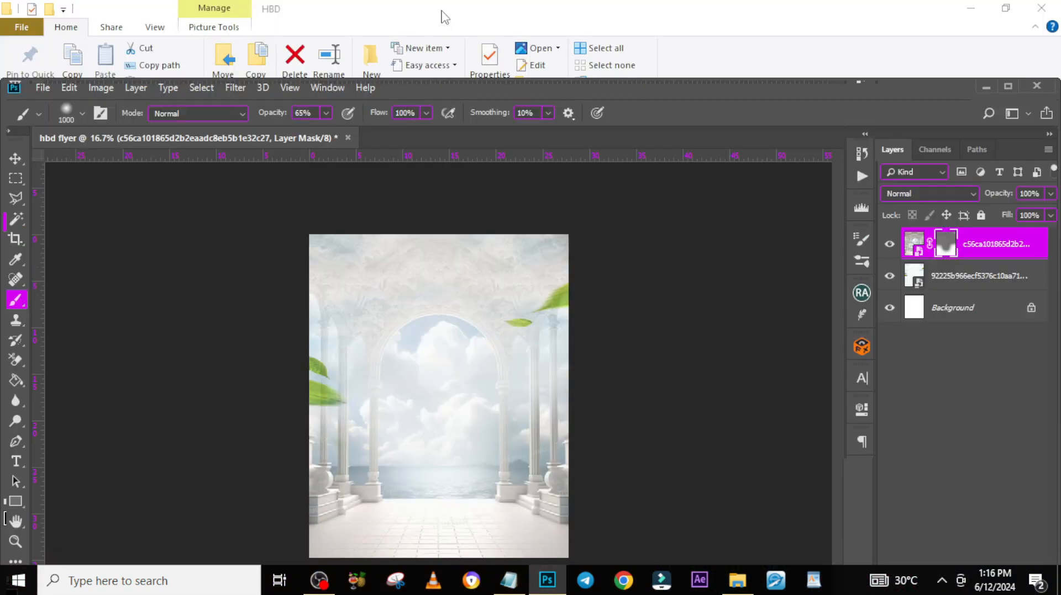
left_click(329, 116)
left_click_drag(329, 133, 365, 135)
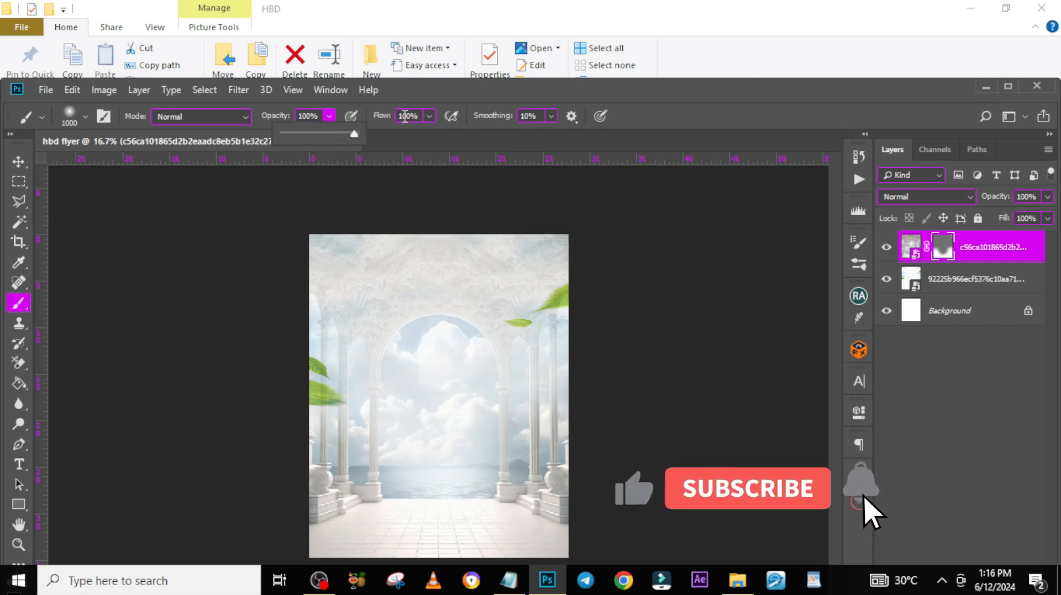
double_click(436, 97)
mouse_move(447, 252)
left_mouse_down()
mouse_move(333, 185)
mouse_move(513, 263)
mouse_move(335, 277)
left_mouse_up()
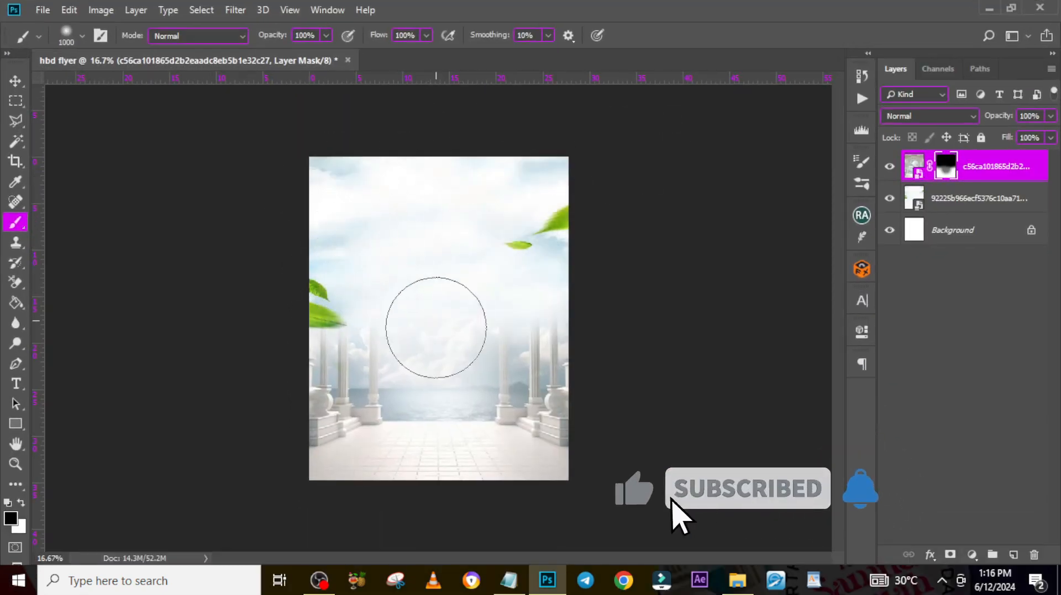
left_click_drag(436, 326, 443, 341)
left_click(969, 161)
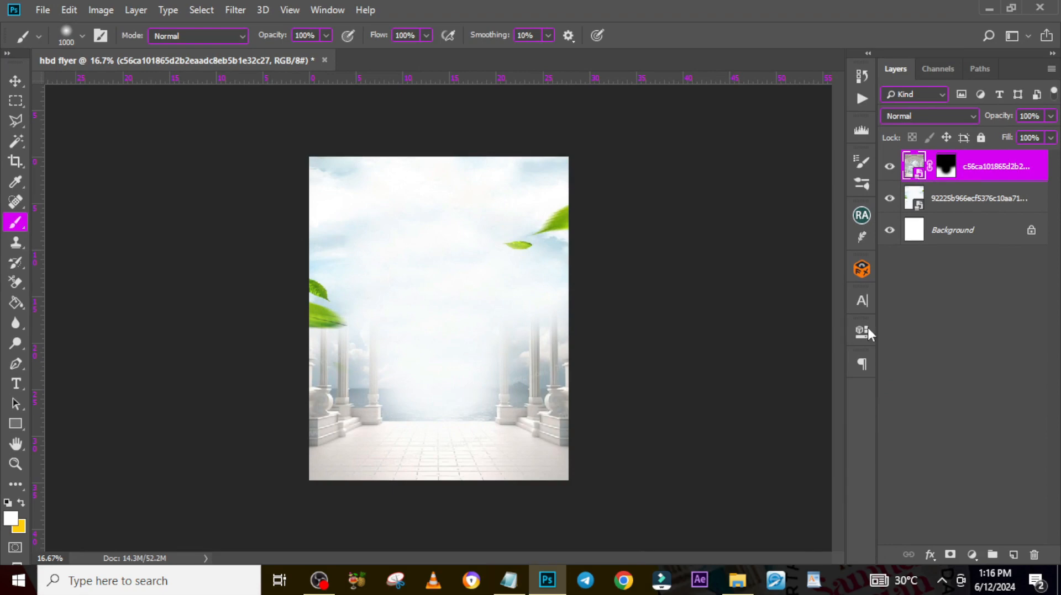
Step: Place the red cloth image pngegg (4) on the flyer, enlarge it to about 198% and rotate it about 25°
left_click(737, 580)
left_click(511, 180)
left_click_drag(557, 518, 556, 353)
left_click_drag(568, 448, 726, 580)
left_click_drag(768, 279, 757, 423)
left_click_drag(553, 232, 601, 290)
Step: Reduce the red cloth to about 172%, set its rotation to about 16° and position it across the flyer's upper middle
key("ctrl+minus")
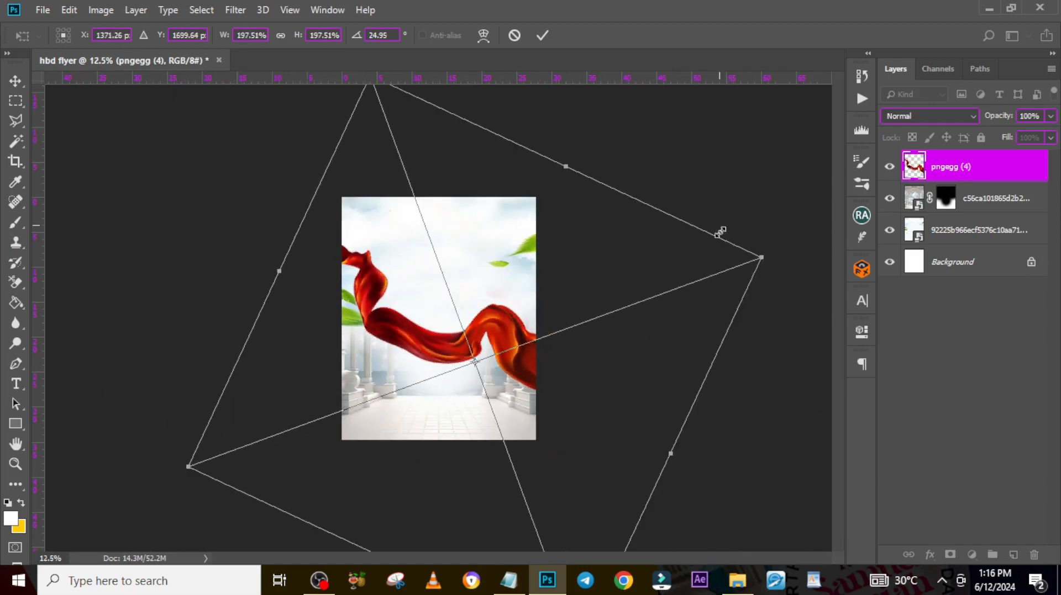
left_click_drag(761, 257, 724, 273)
left_click_drag(737, 265, 726, 243)
left_click_drag(440, 337, 430, 332)
left_click_drag(718, 240, 710, 218)
left_click_drag(471, 371, 471, 356)
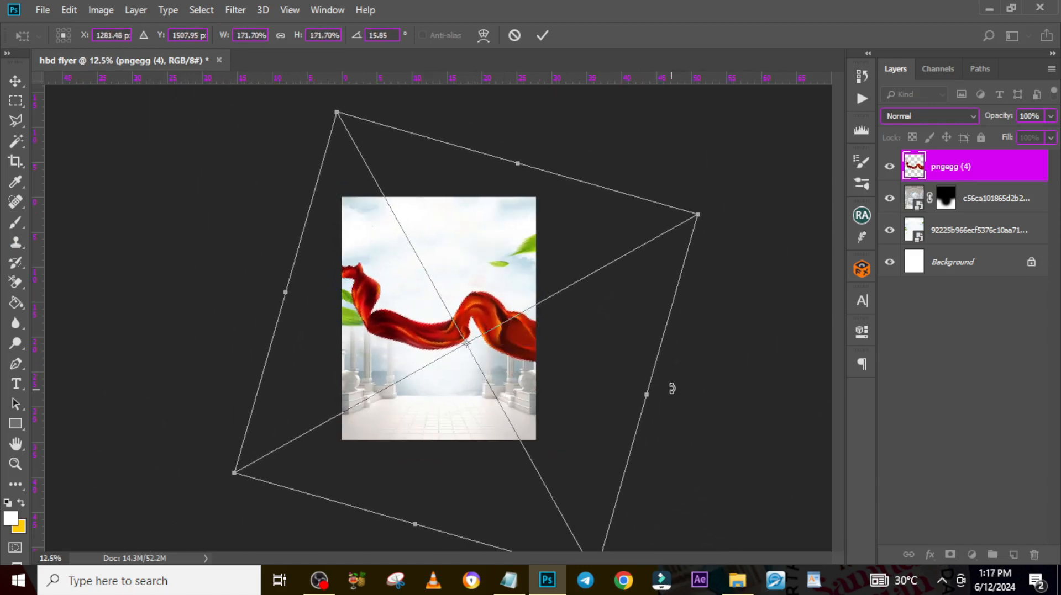
left_click_drag(503, 400, 508, 383)
key("Return")
key("ctrl+0")
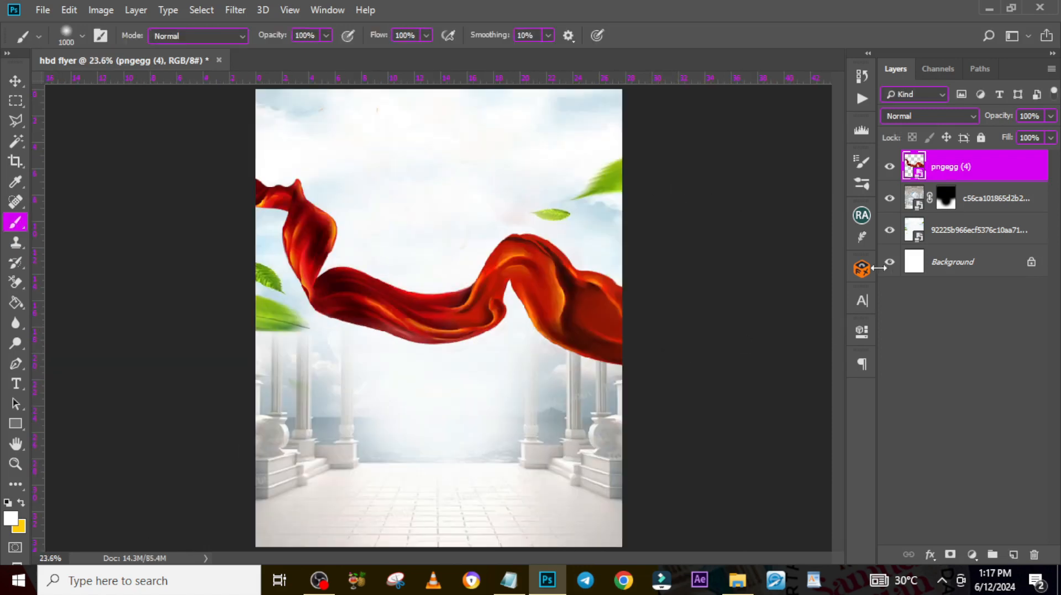
Step: Group the red cloth, colonnade and leaf background layers and rename the group HBD
left_click(977, 237, "shift")
key("ctrl+g")
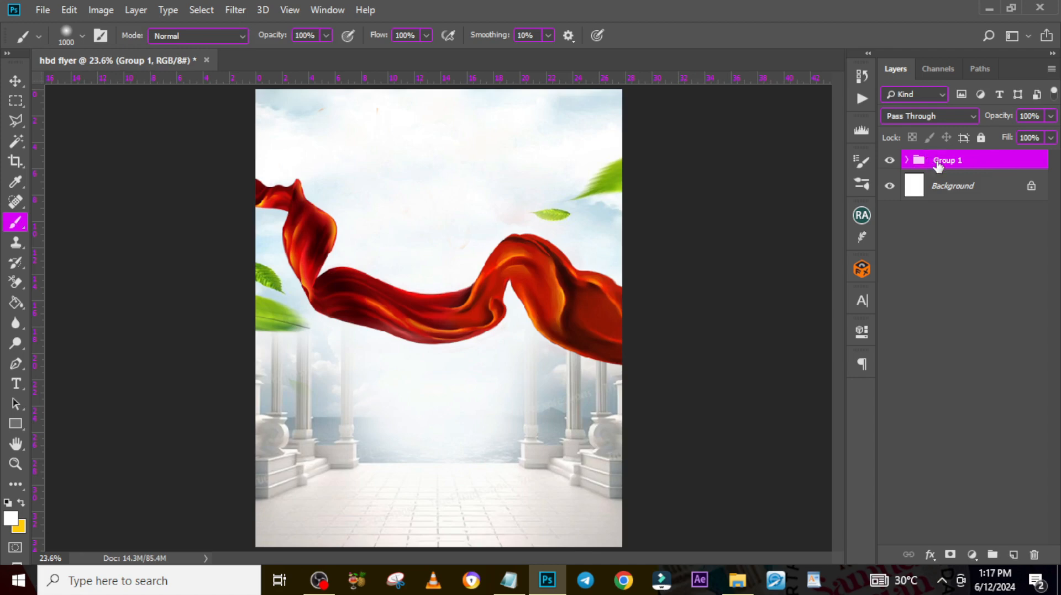
double_click(945, 160)
type("F")
key("Return")
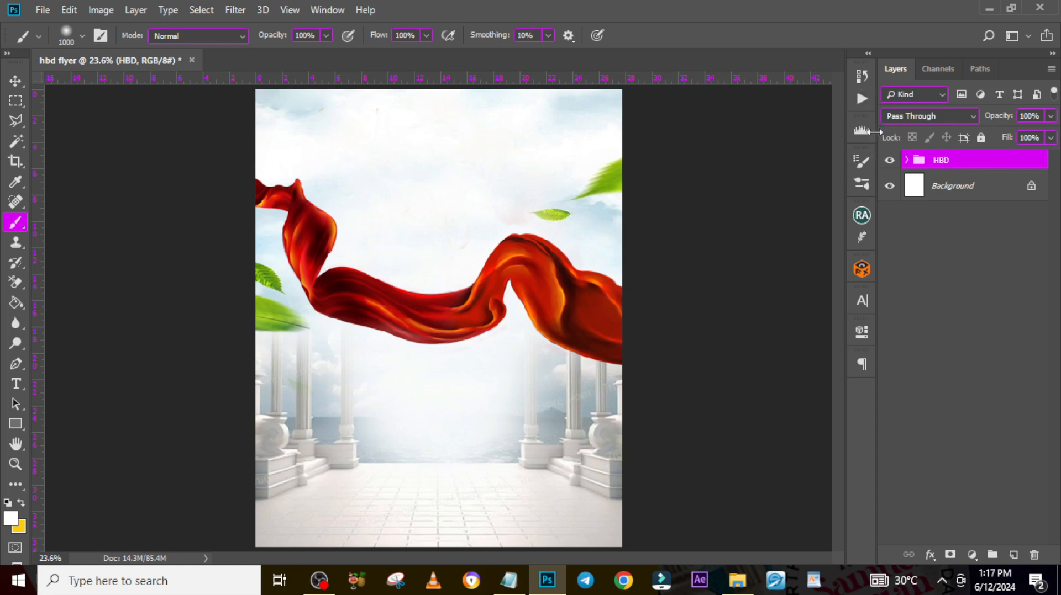
Step: Add a white (ffffff) solid color fill layer above the red cloth inside the HBD group and invert its mask
left_click(906, 160)
left_click(973, 554)
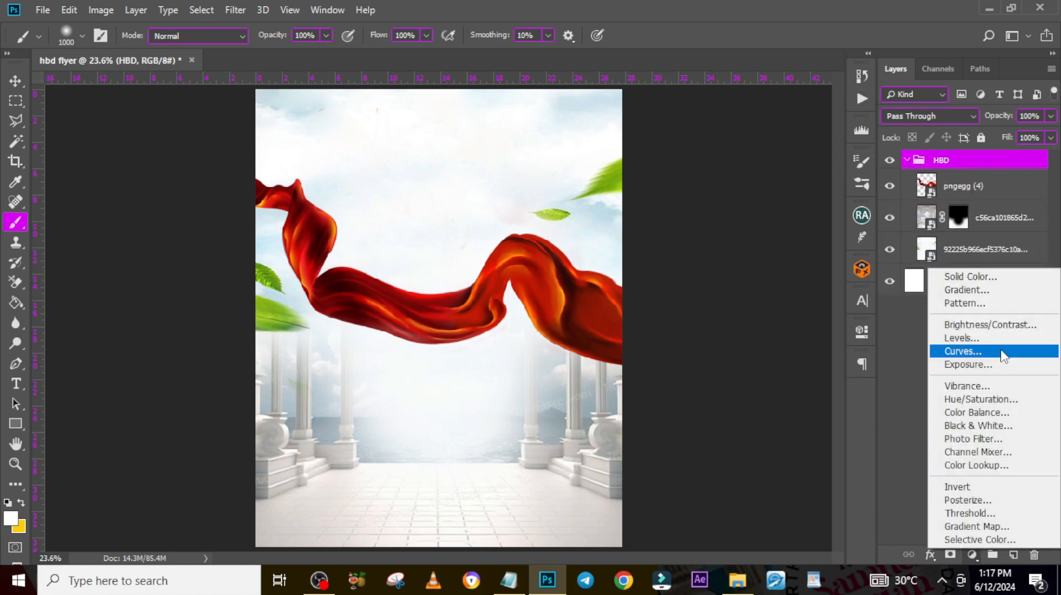
left_click(971, 277)
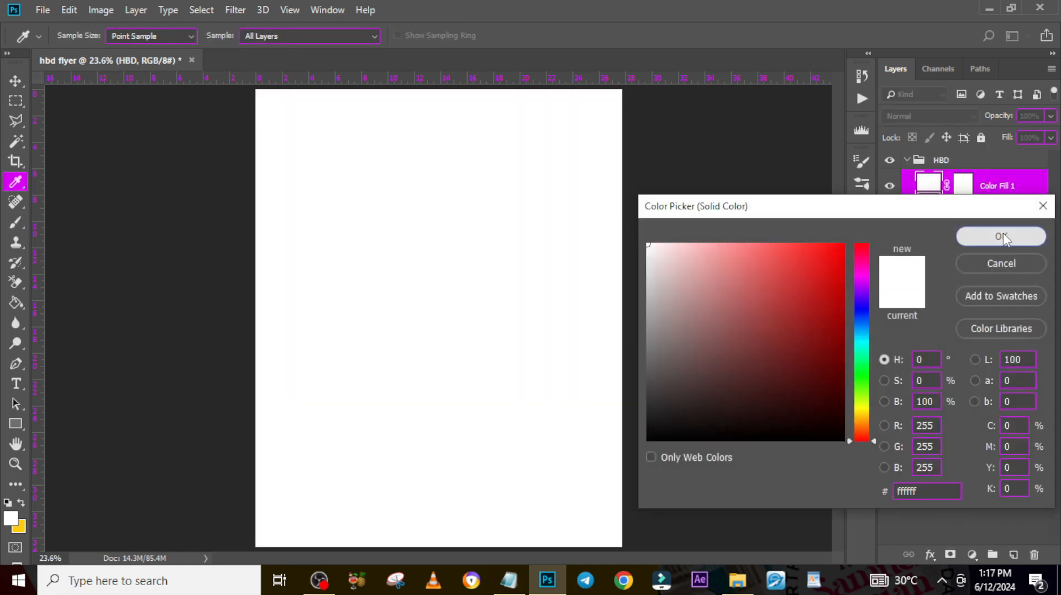
left_click(1000, 237)
double_click(959, 188)
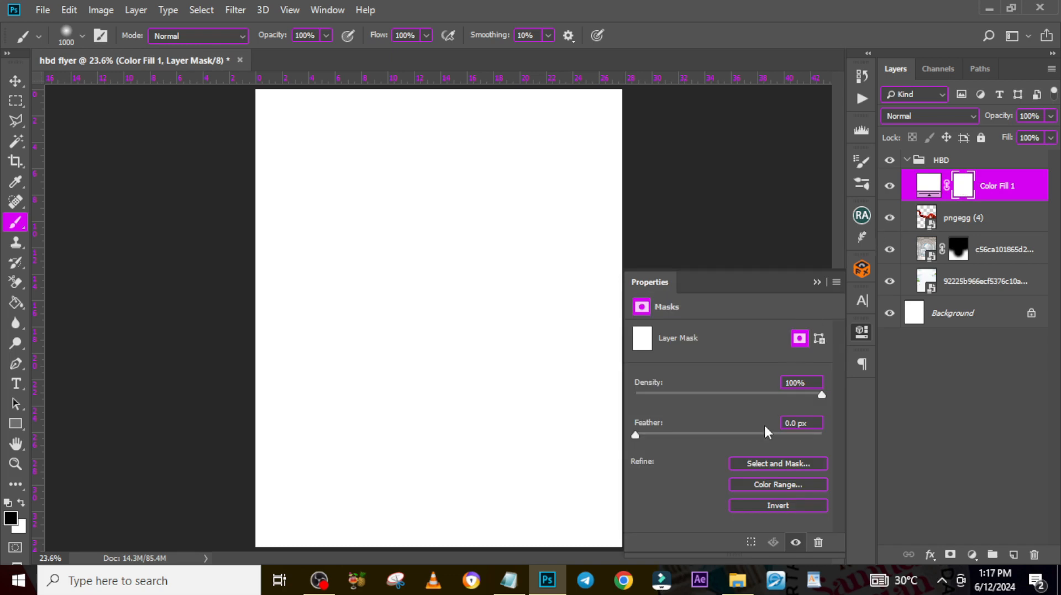
left_click(753, 506)
left_click(817, 283)
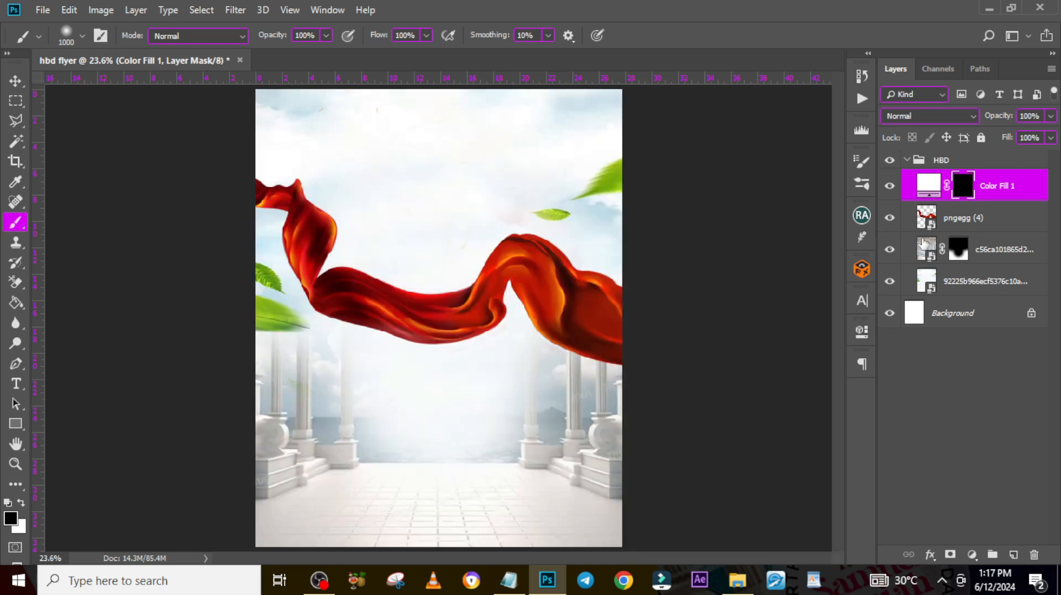
left_click(907, 160)
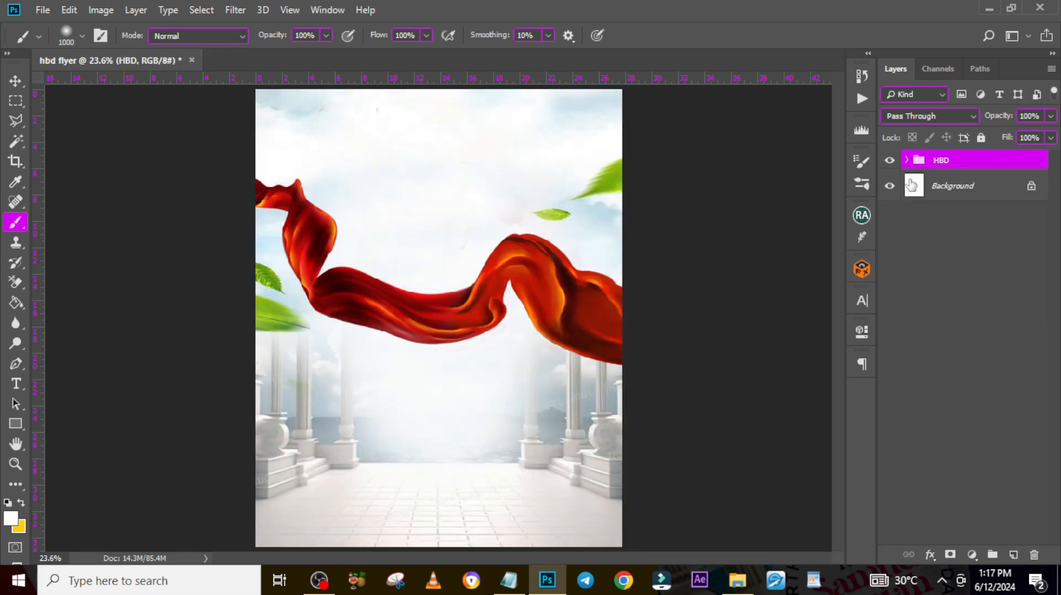
Step: Add a text layer reading "happy" in the sky area above the red cloth, copying the word from the Notepad file 35
key("t")
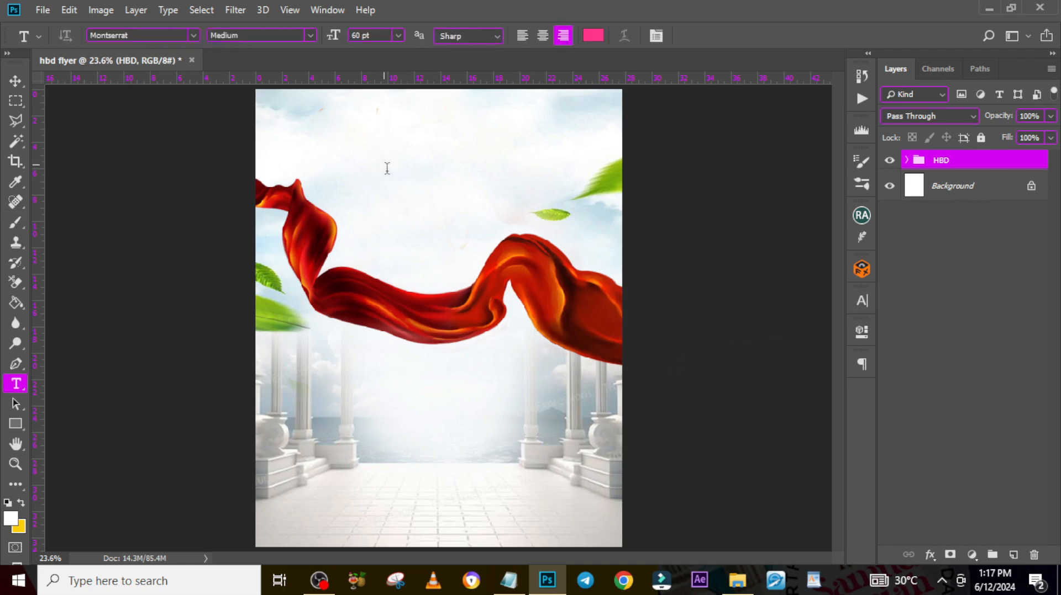
left_click(383, 165)
key("alt+Tab")
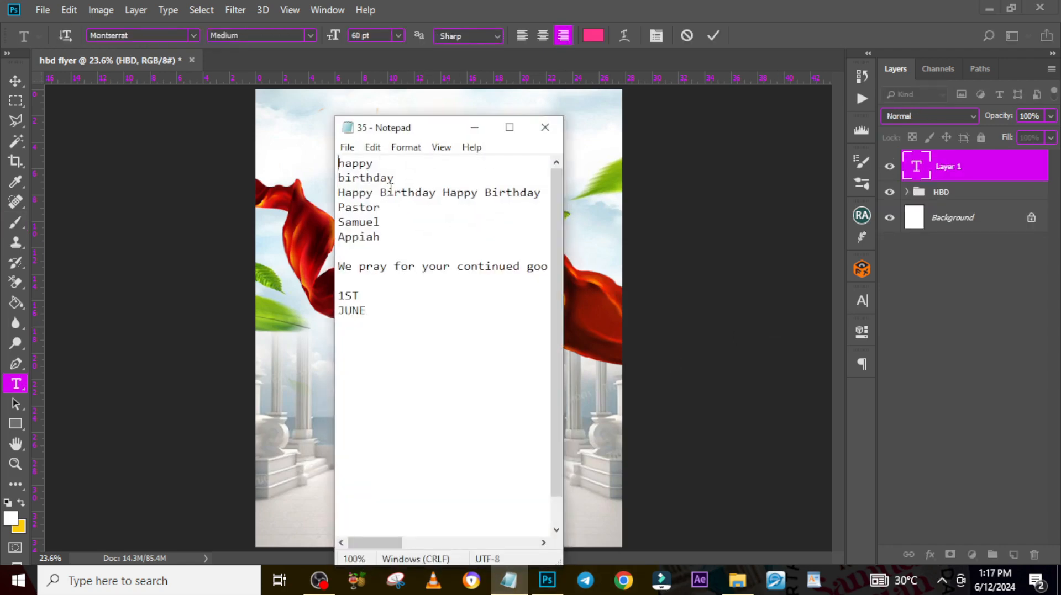
double_click(372, 162)
key("ctrl+c")
key("alt+Tab")
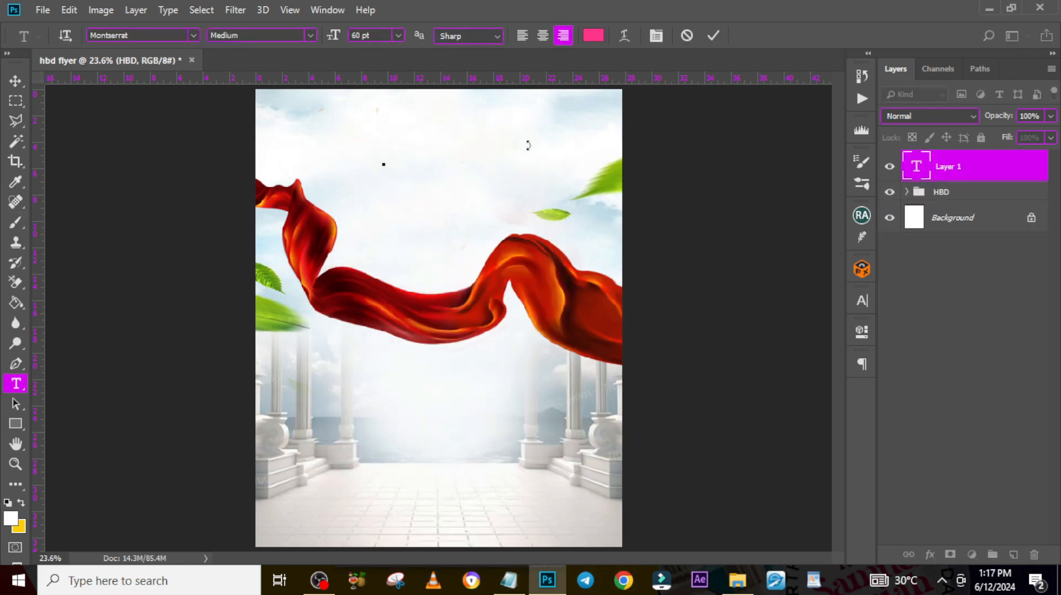
key("ctrl+v")
left_click(970, 165)
Step: Set the "happy" text in Retolia Regular with all caps and move it near the flyer's top centre
left_click(861, 301)
left_click(748, 319)
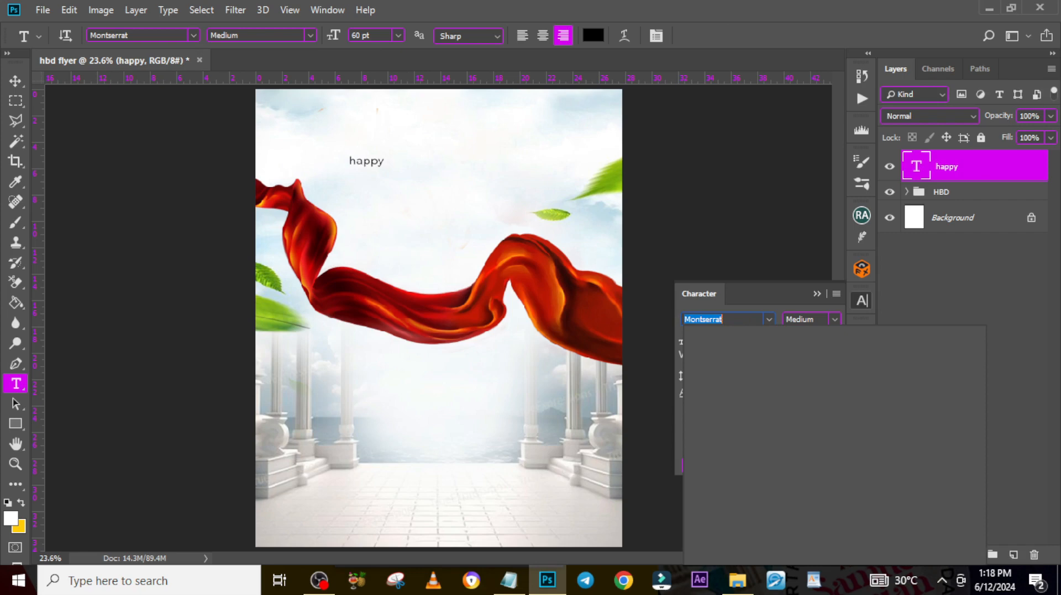
type("RETO")
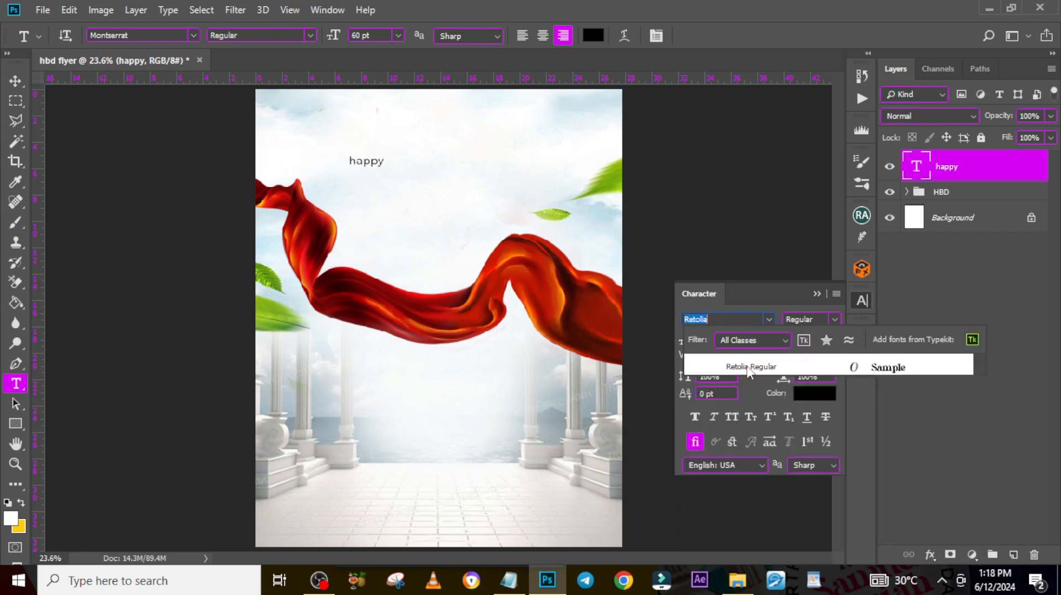
left_click(749, 367)
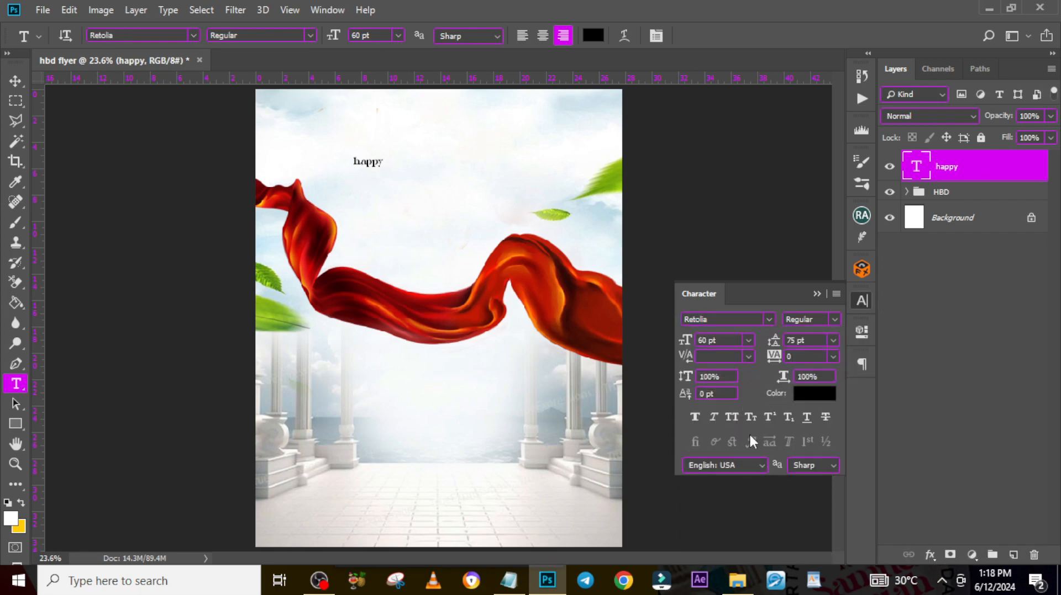
left_click(731, 419)
key("v")
left_click_drag(379, 185, 495, 114)
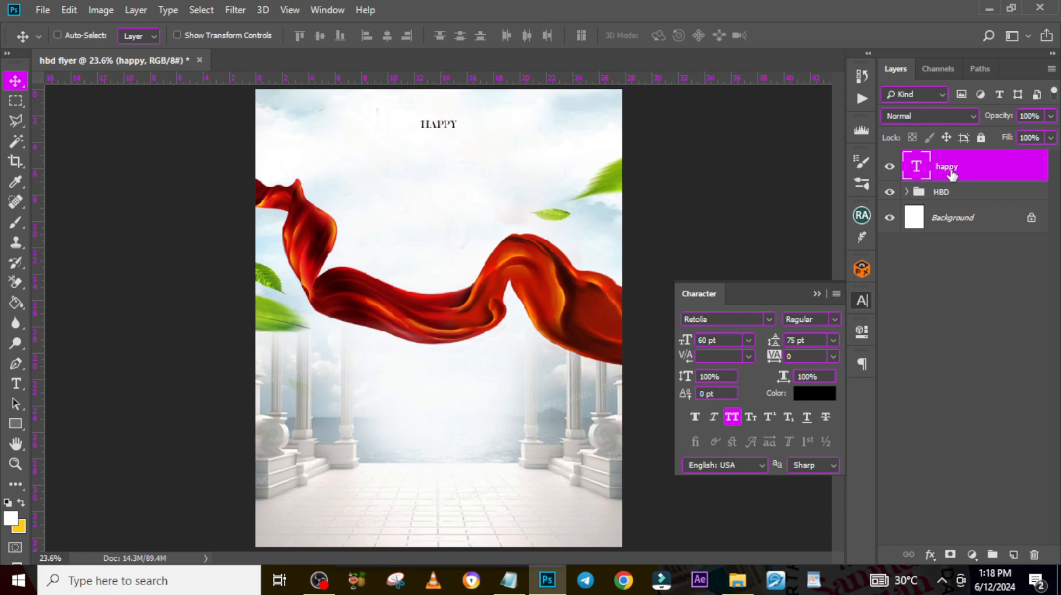
Step: Add a guide layout of 6 columns and 6 rows with 0.25 in margins on all sides, clearing existing guides
left_click(290, 10)
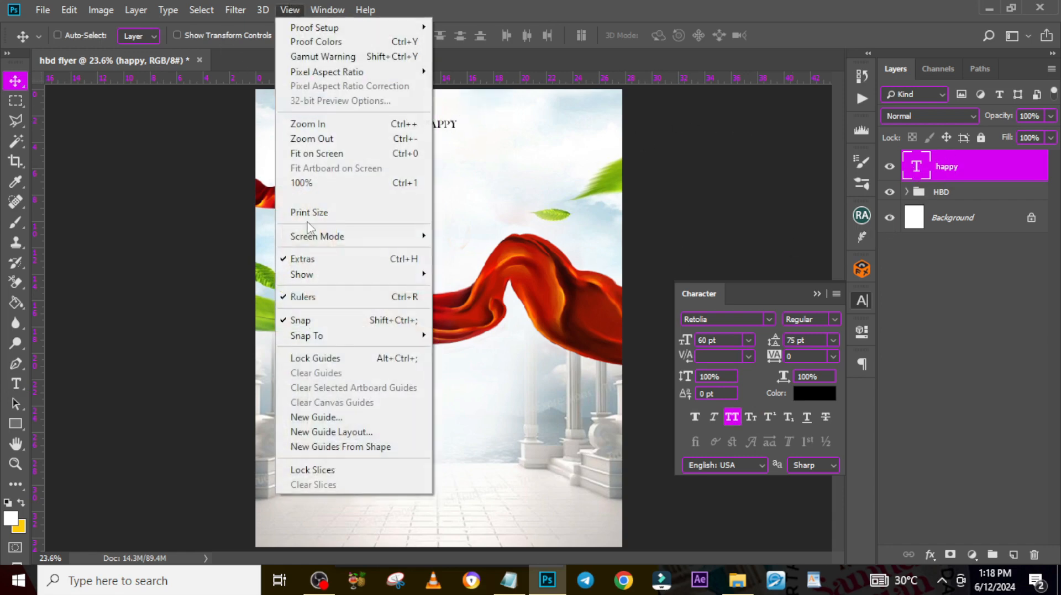
left_click(339, 432)
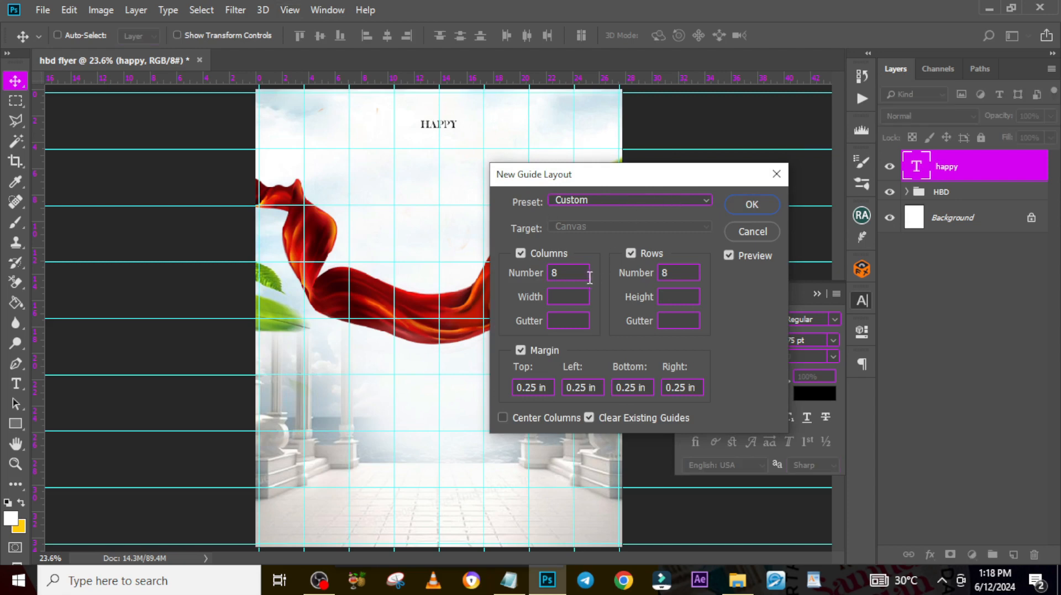
type("6")
key("Tab")
type("6")
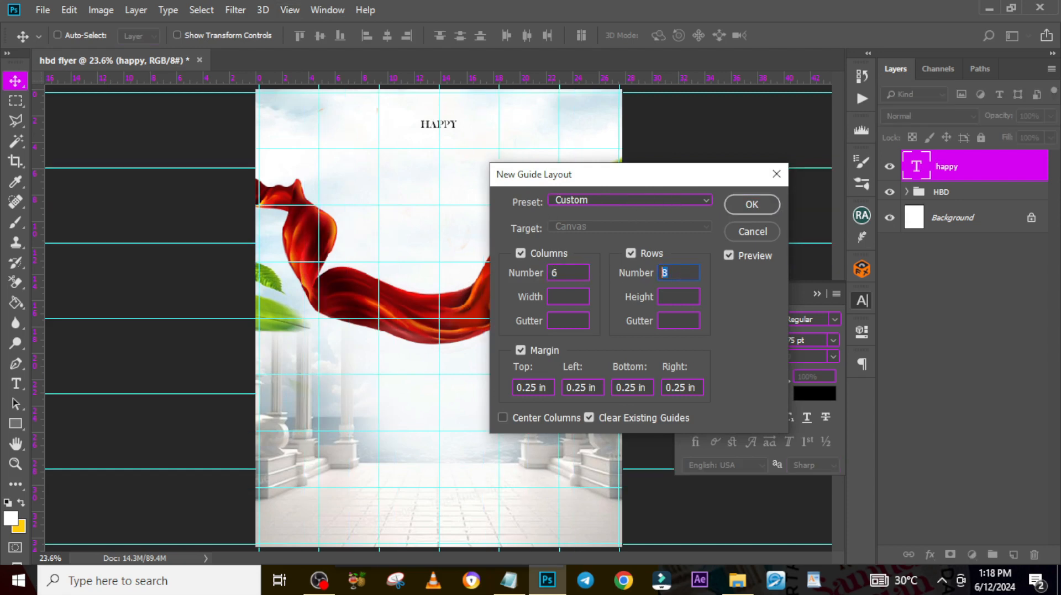
left_click(751, 205)
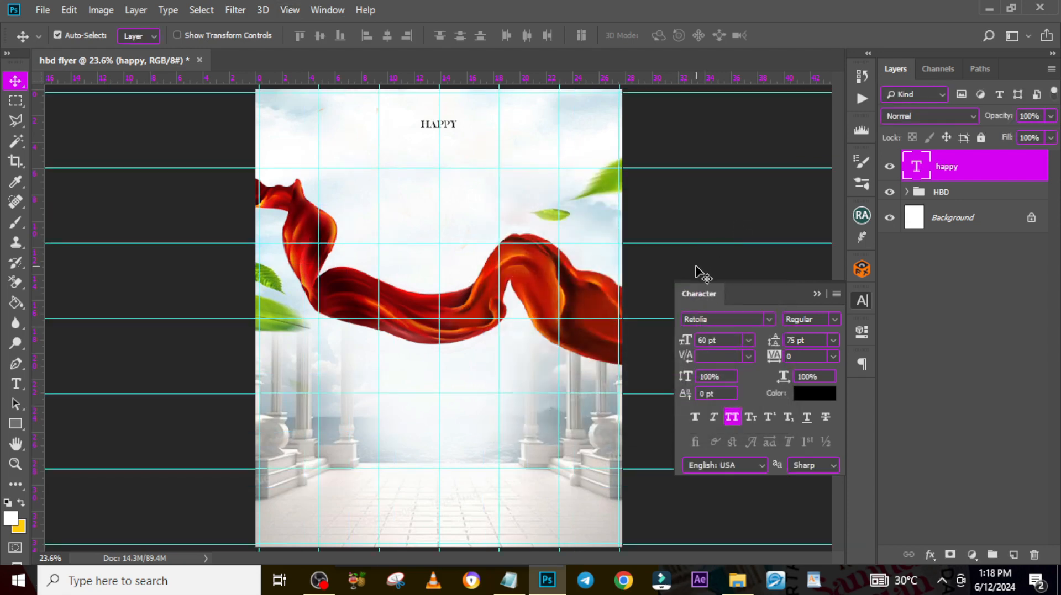
Step: Enlarge the HAPPY text to about 499% and centre it horizontally at the top of the flyer
key("ctrl+t")
left_click_drag(458, 137, 522, 190)
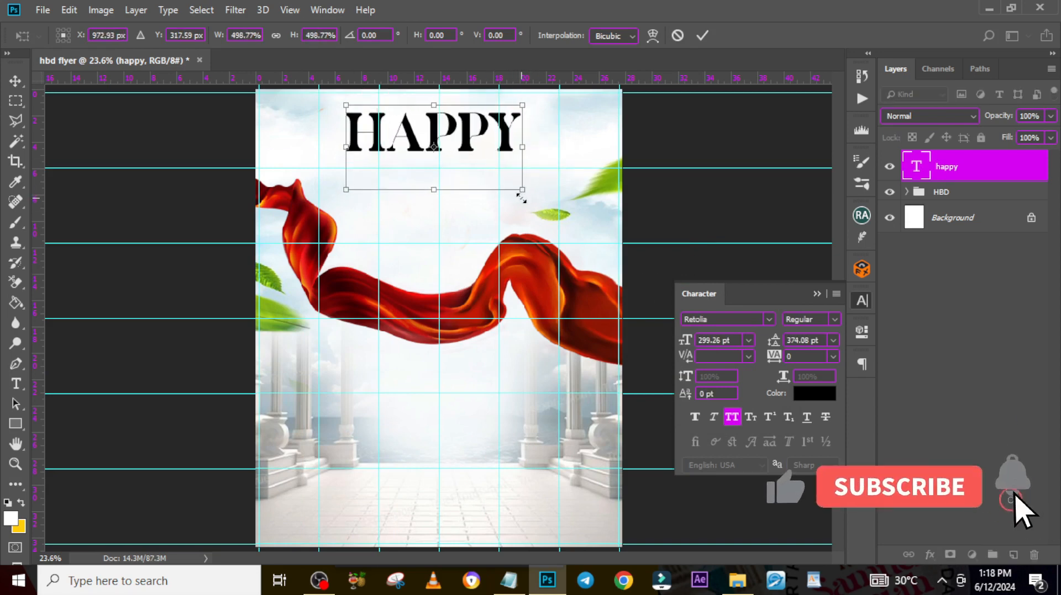
key("ctrl+plus")
key("shift+Right")
key("shift+Right")
key("shift+Right")
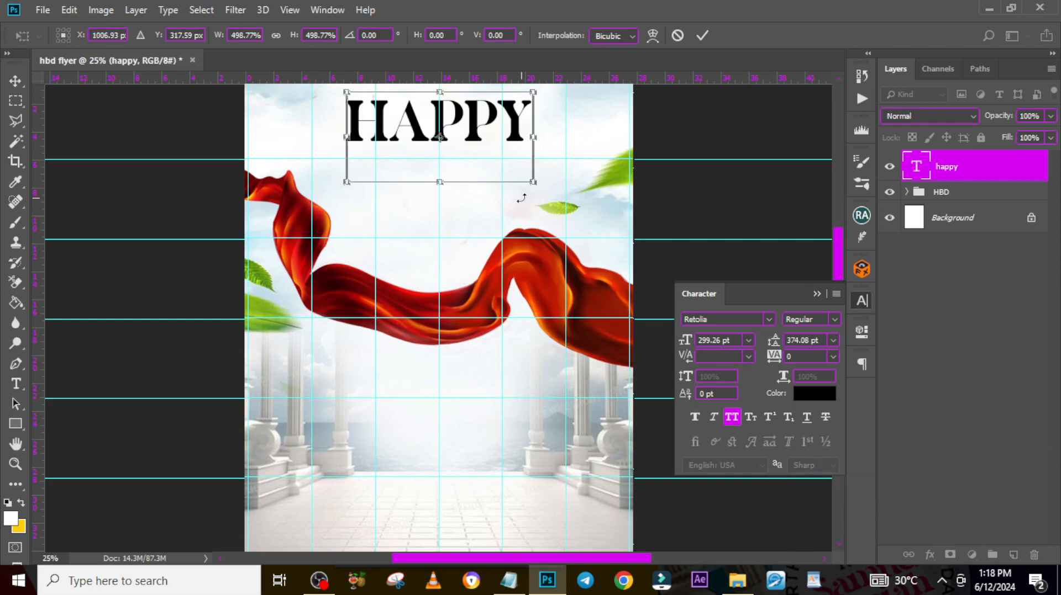
key("Return")
Step: Duplicate the HAPPY text just below the original and replace the copy's wording with "birthday" from the Notepad file 35
key("ctrl+j")
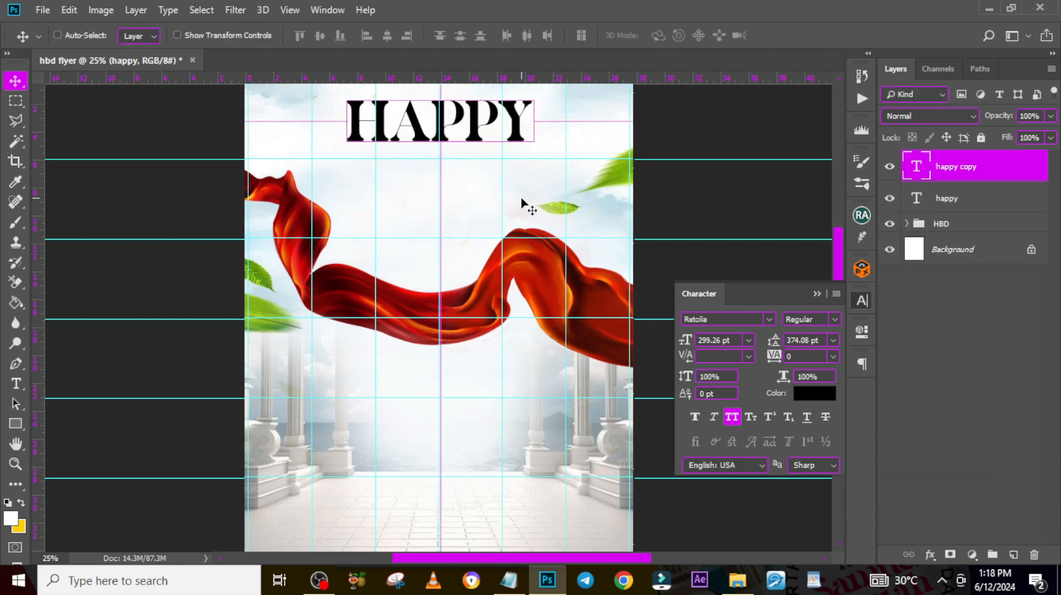
left_click_drag(474, 145, 475, 196)
left_click(508, 580)
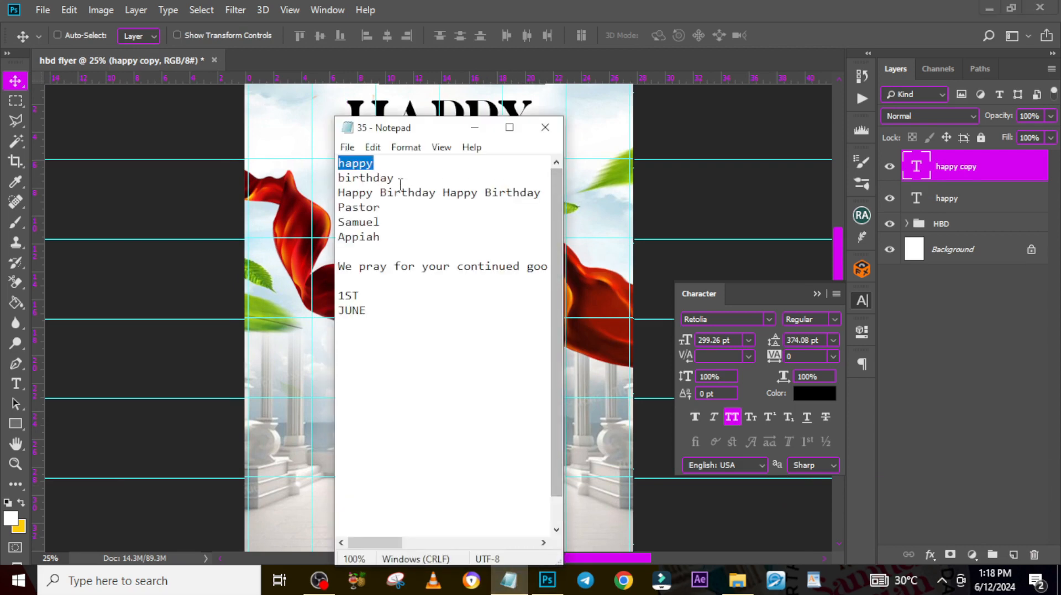
double_click(395, 178)
left_click(499, 1)
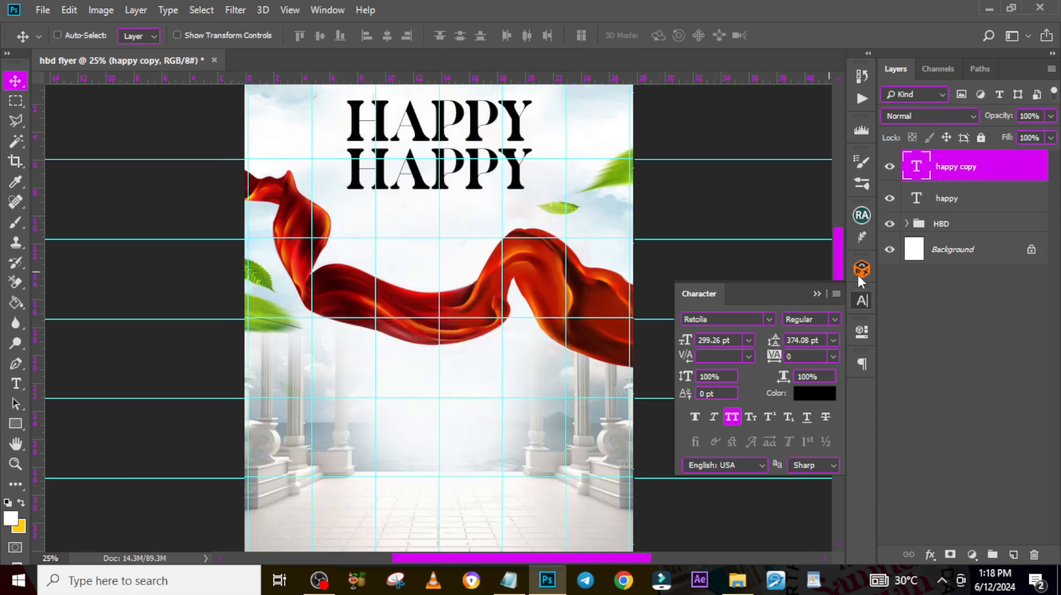
double_click(926, 172)
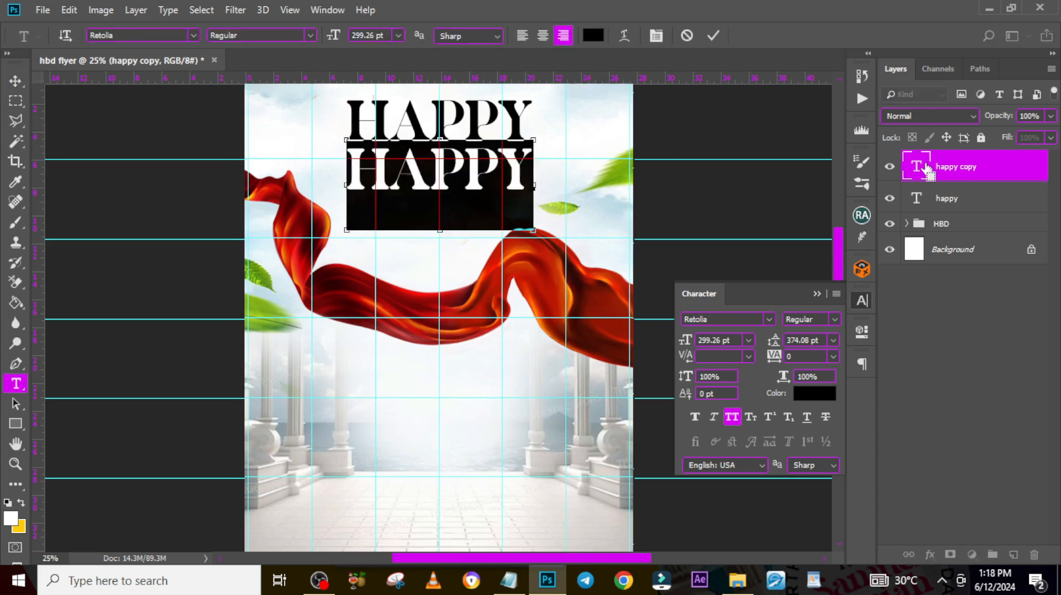
type("BIRTHDAY")
key("ctrl+Return")
Step: Centre the BIRTHDAY text horizontally beneath HAPPY on the middle guide
key("ctrl+t")
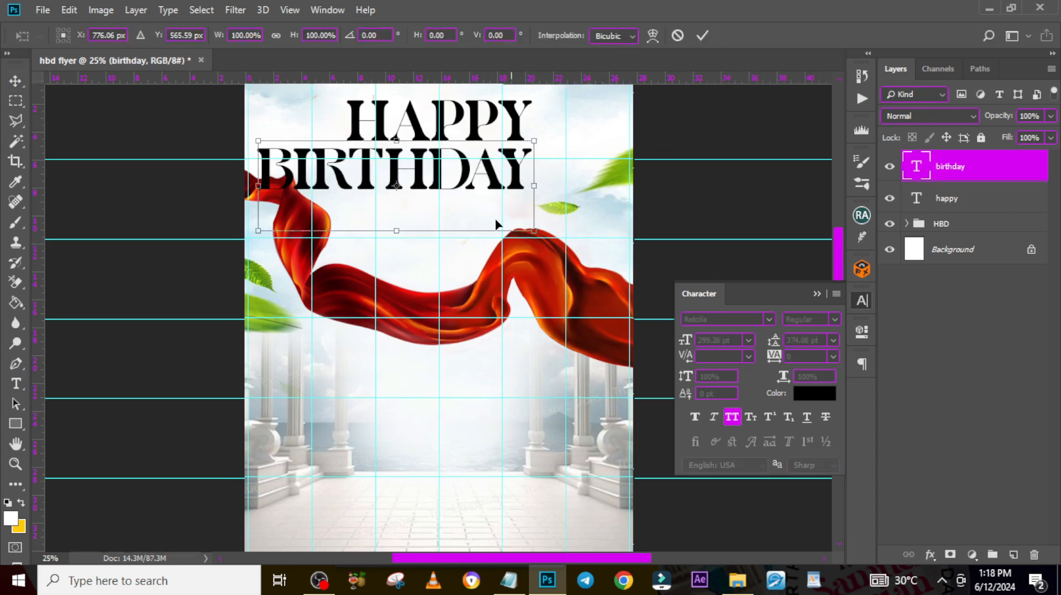
left_click_drag(523, 174, 546, 177)
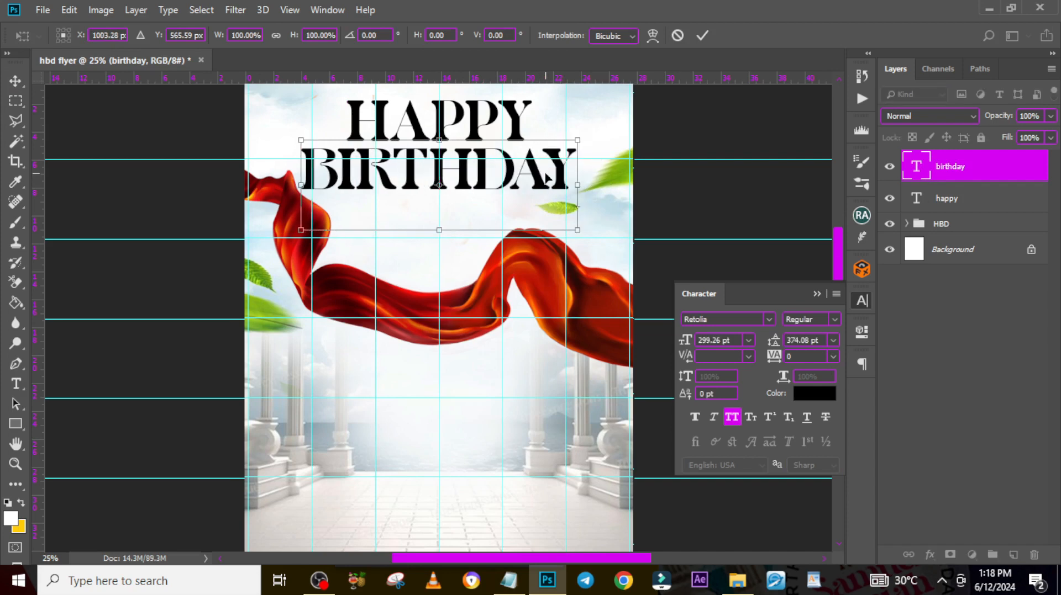
key("Return")
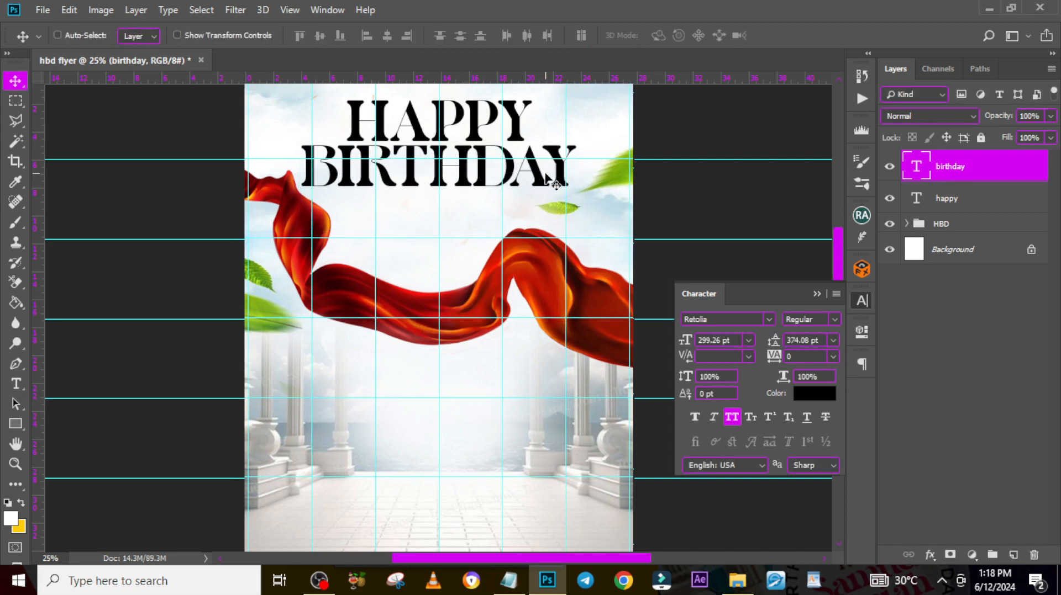
Step: Add a Gradient Overlay effect to the happy text layer
left_click(1022, 205)
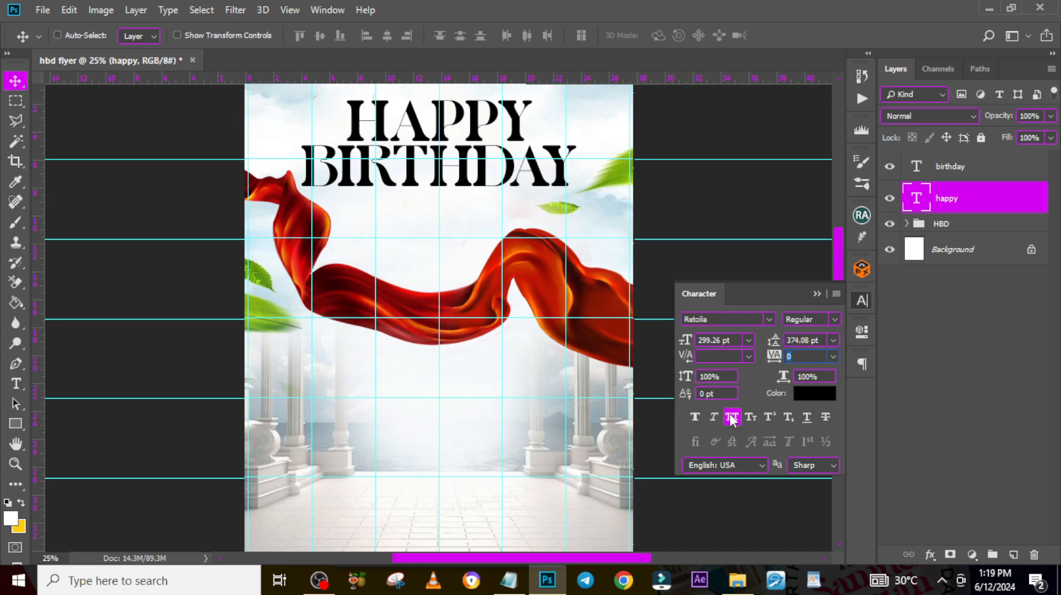
double_click(1037, 194)
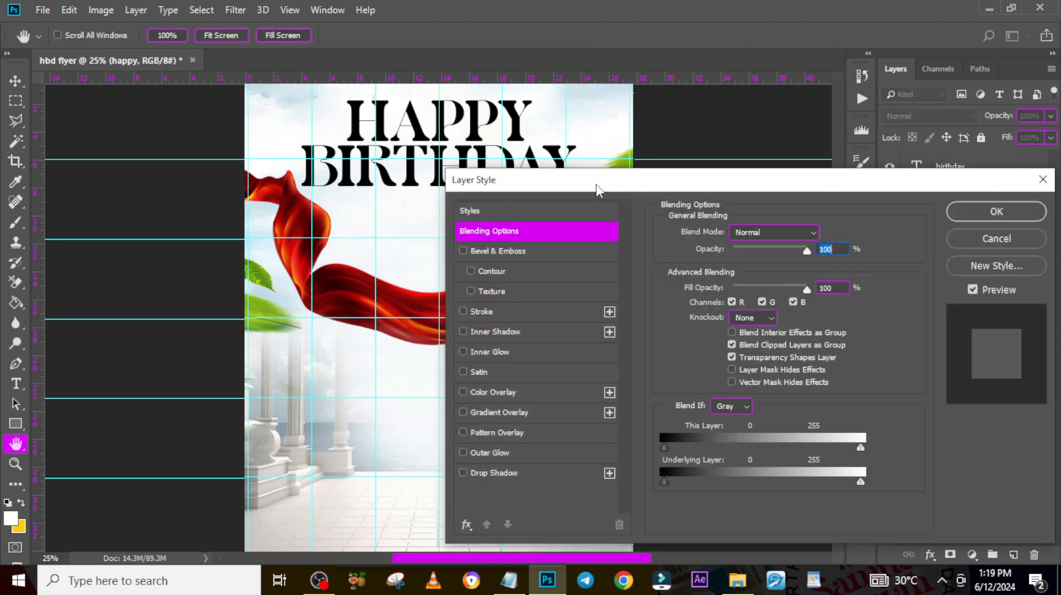
left_click(502, 381)
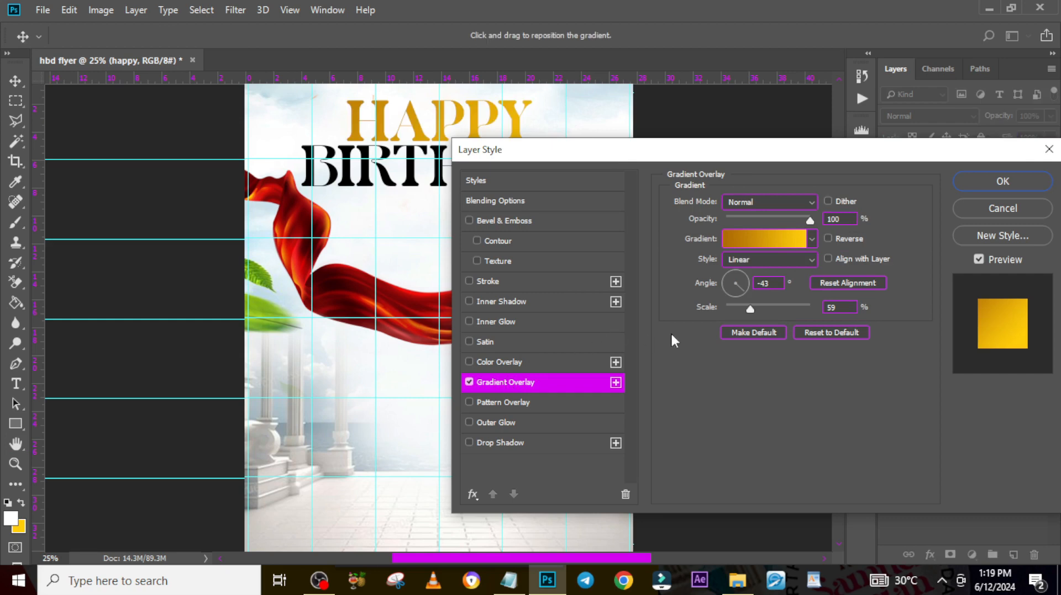
Step: Set the starting color stop of the overlay's gradient to 3b1c00
left_click(748, 244)
left_click(592, 423)
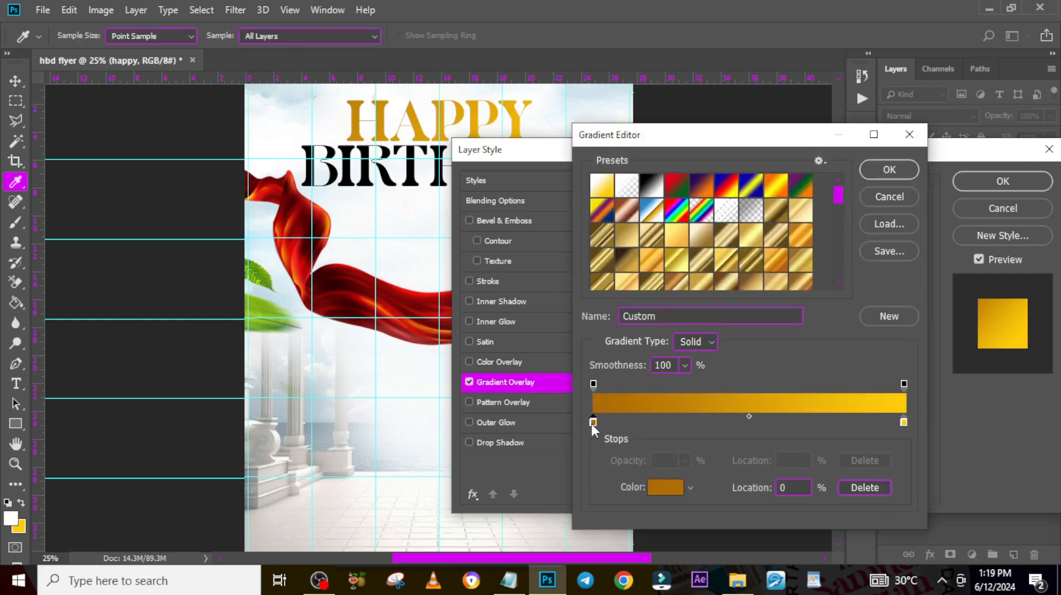
double_click(592, 423)
type("3")
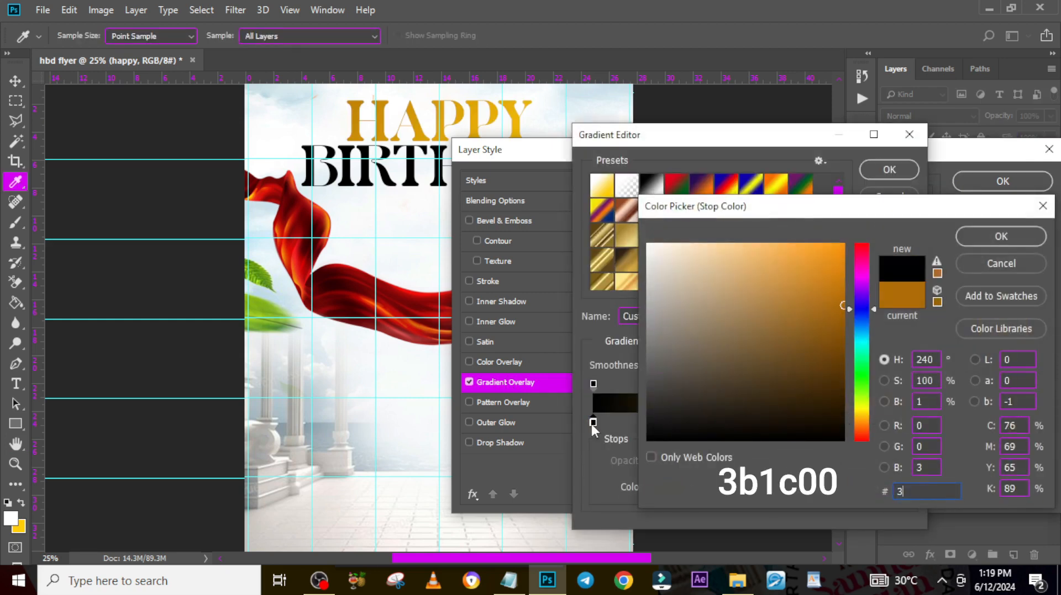
type("B1")
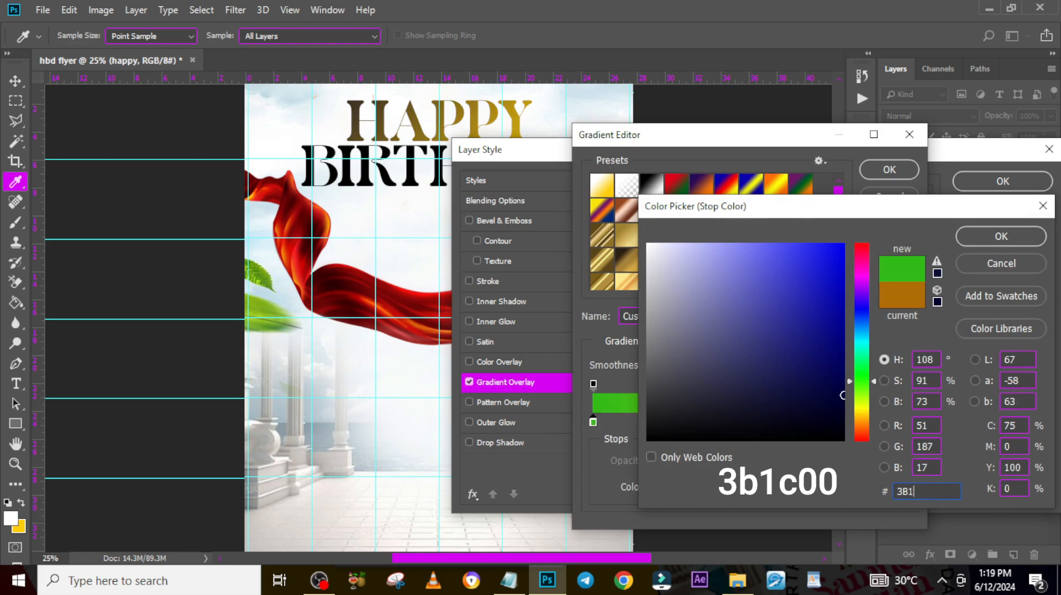
type("E00")
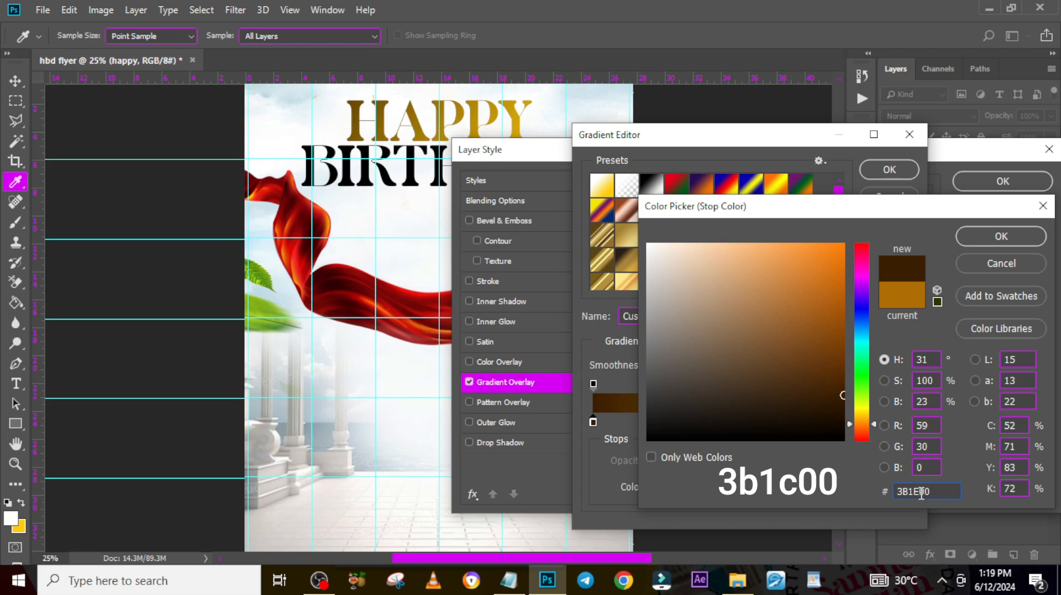
key("BackSpace")
key("BackSpace")
key("BackSpace")
type("C00")
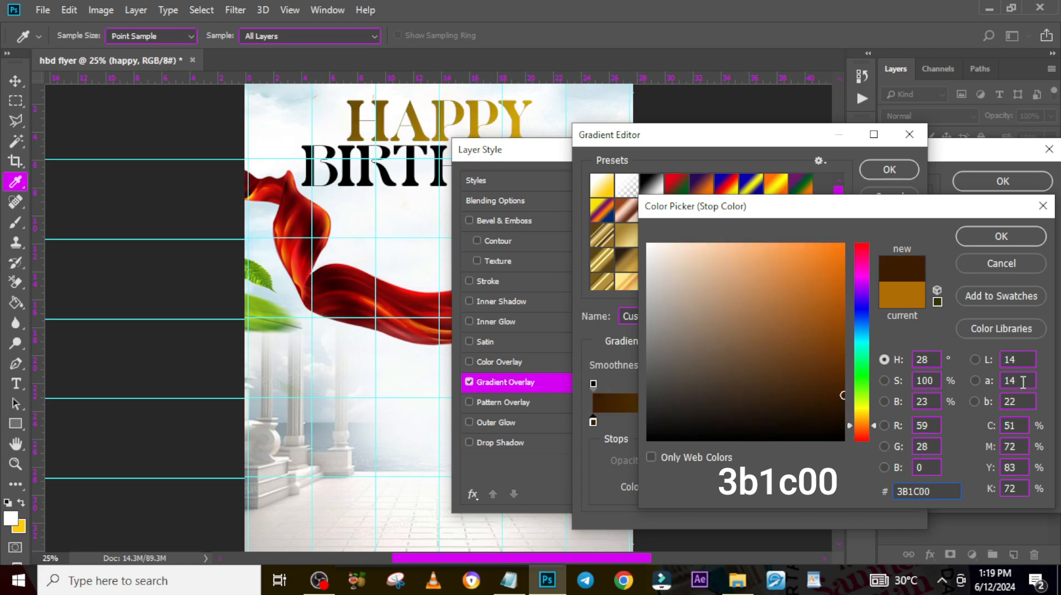
left_click(999, 239)
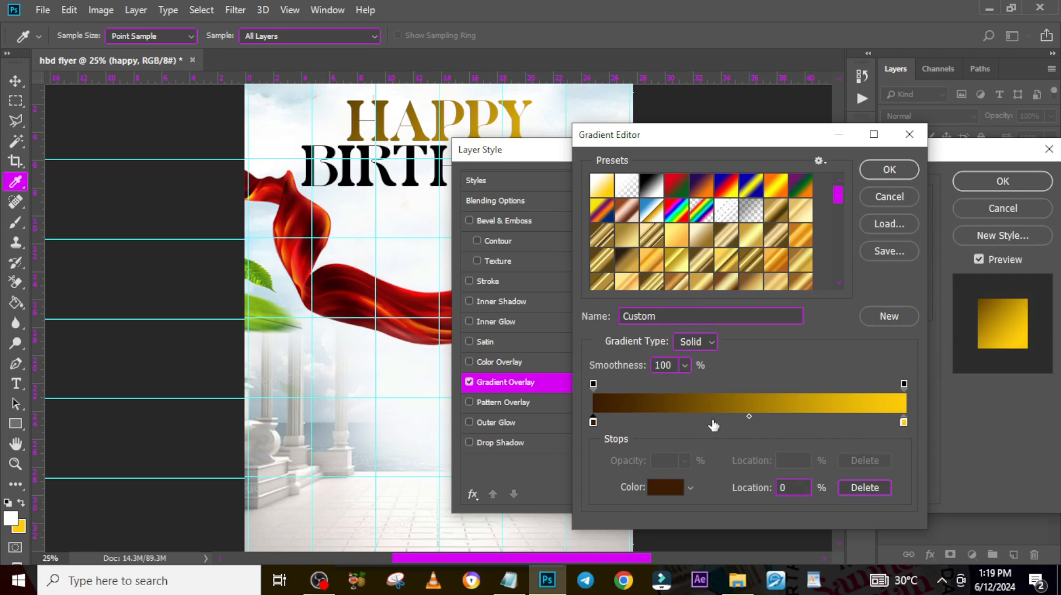
Step: Add two intermediate color stops to the gradient, the second at 73%, and set the first of them to b75800
left_click(712, 423)
left_click(819, 423)
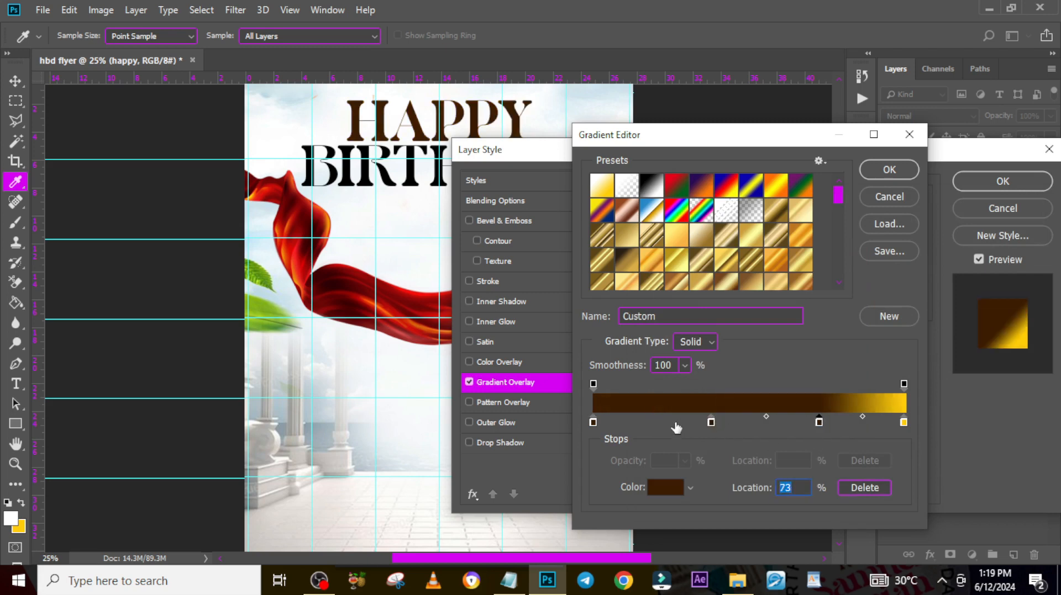
double_click(710, 422)
type("B7")
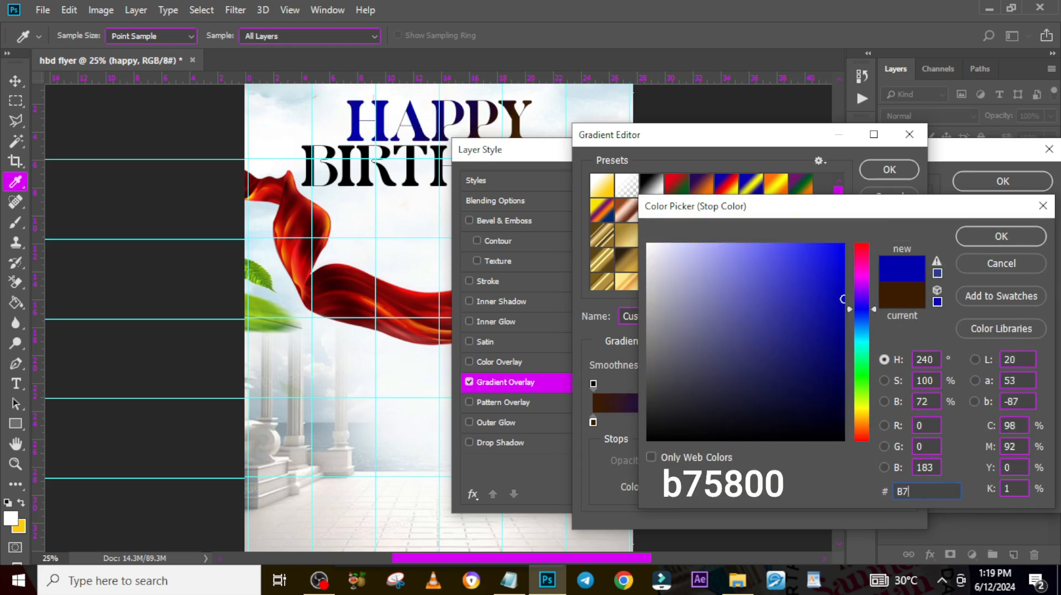
type("58")
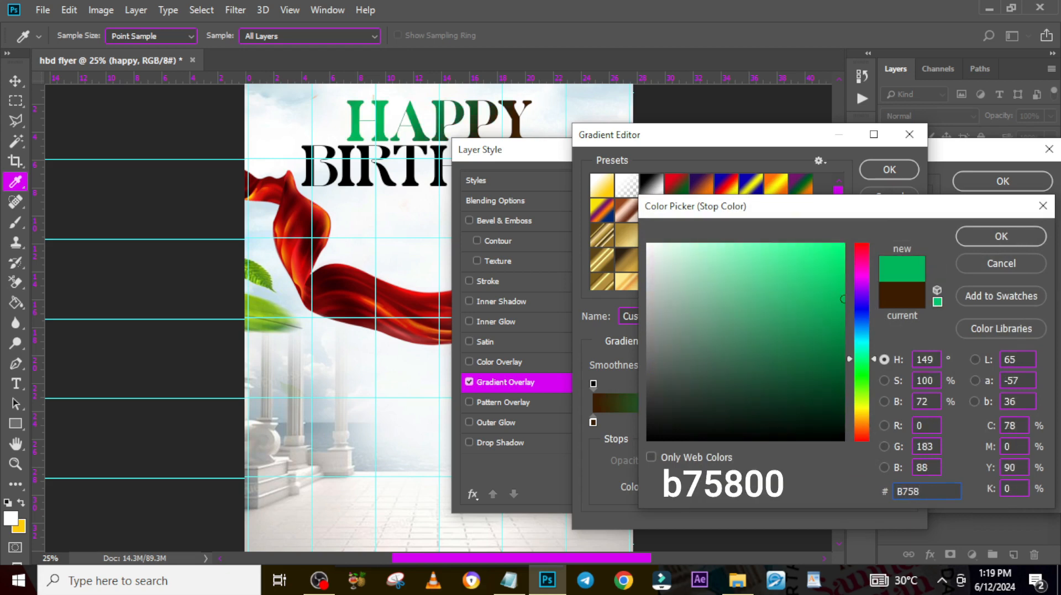
type("00")
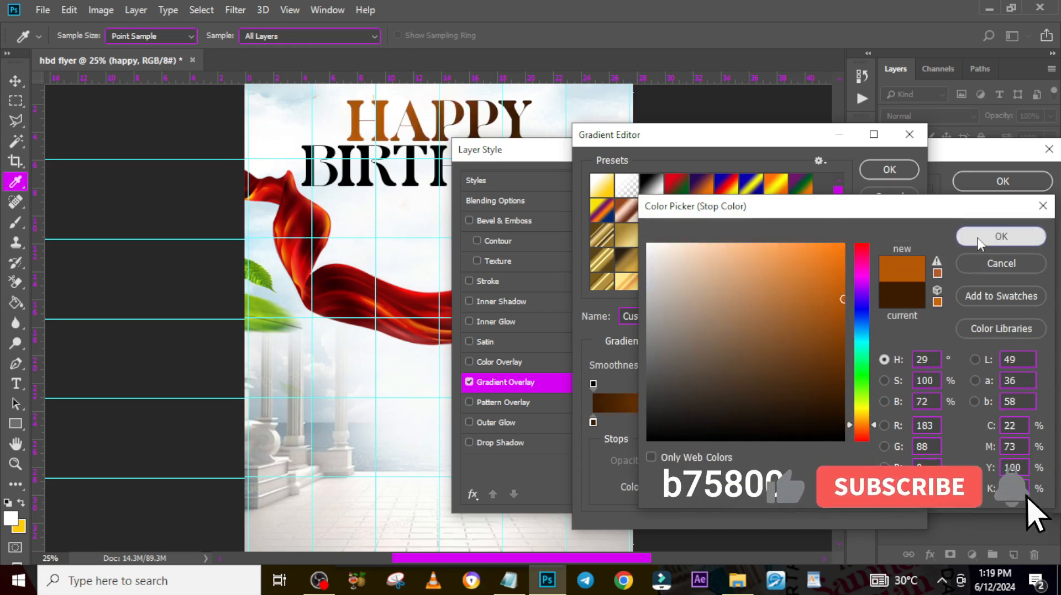
left_click(1001, 236)
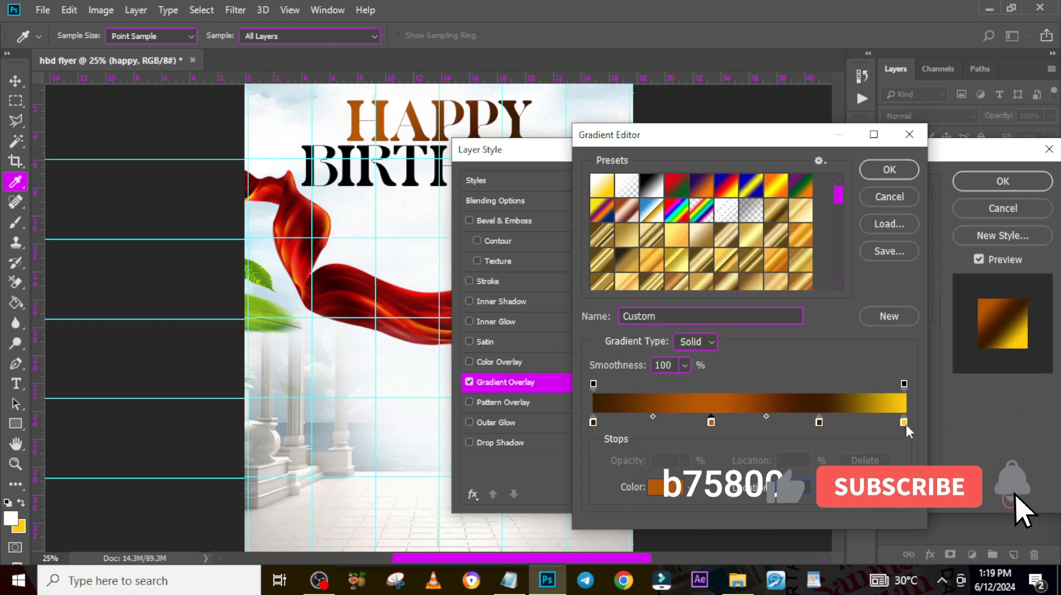
Step: Set the gradient's color stop at 73% to d25600
double_click(818, 423)
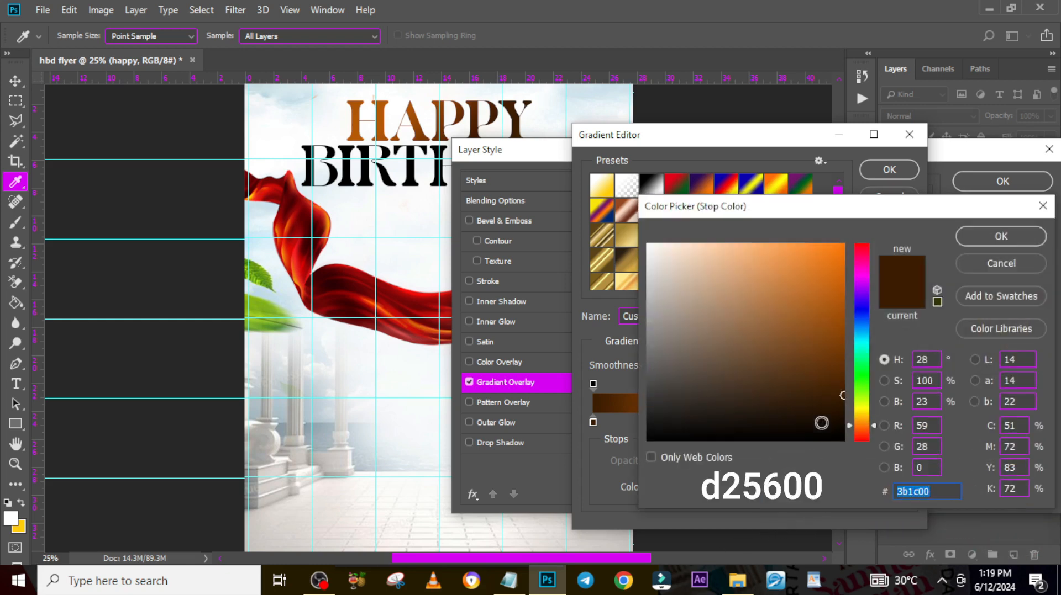
type("D2560")
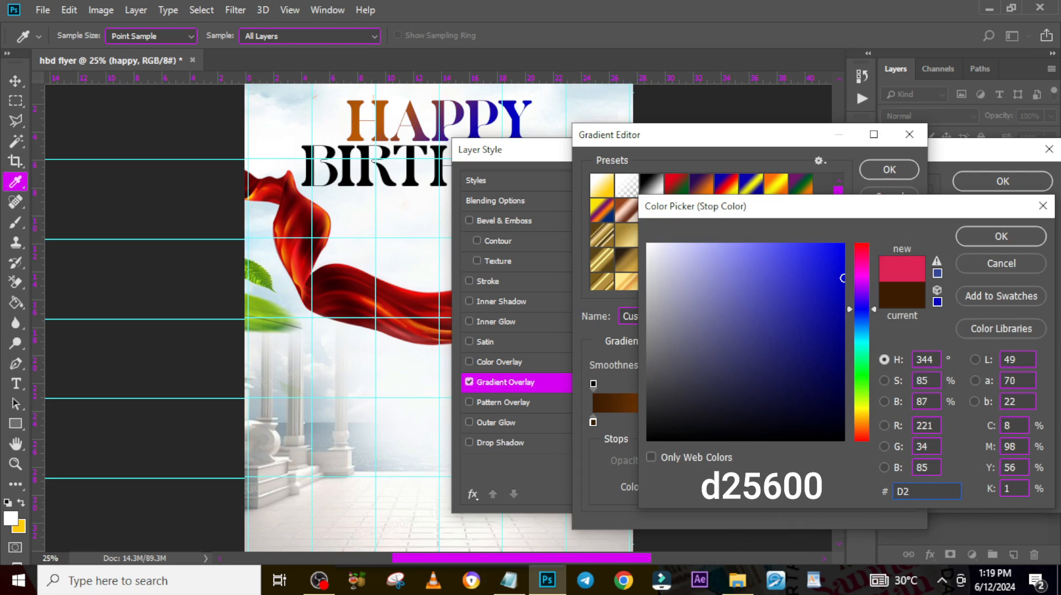
type("0")
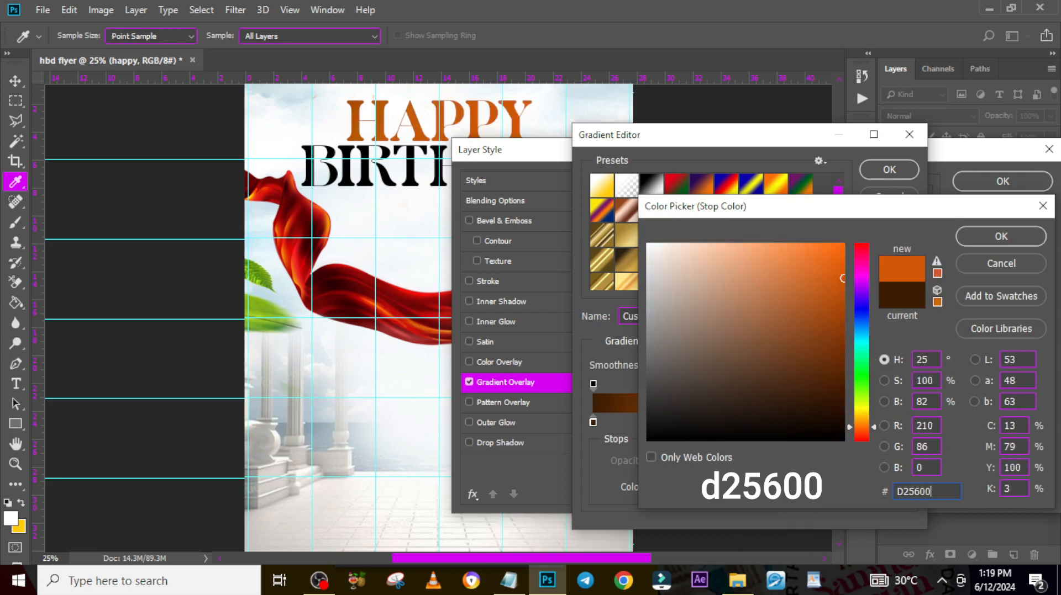
left_click(1015, 238)
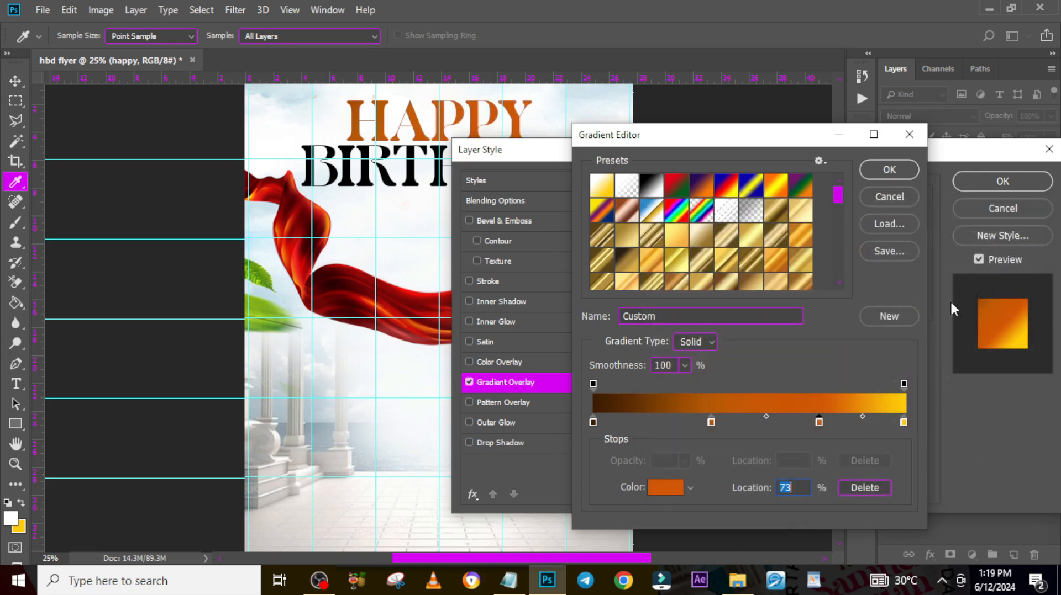
Step: Set the gradient's ending color stop to ebc300 and apply the edited gradient
double_click(903, 423)
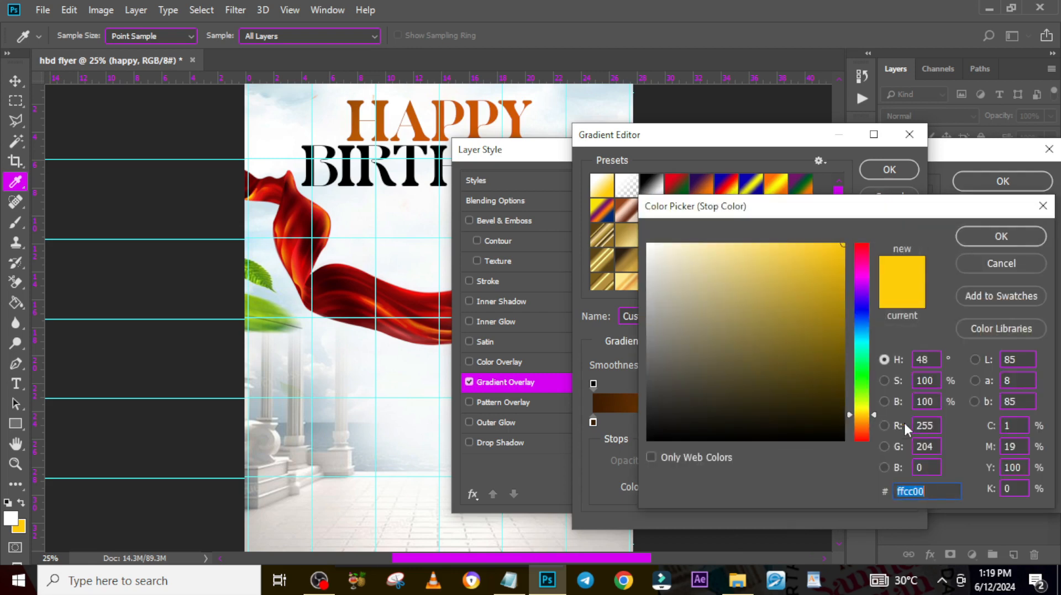
type("EBC")
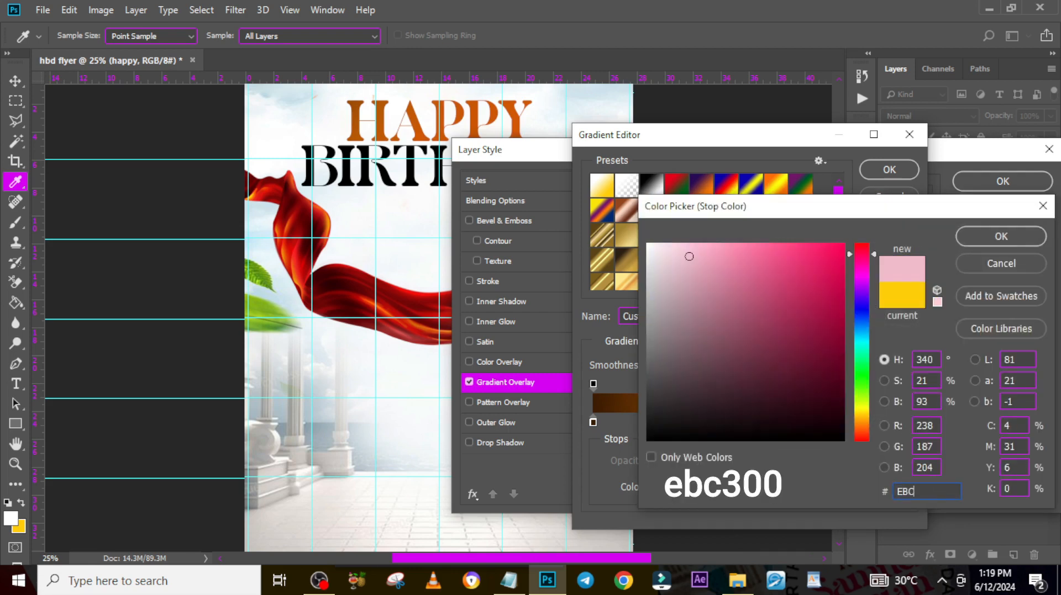
type("300")
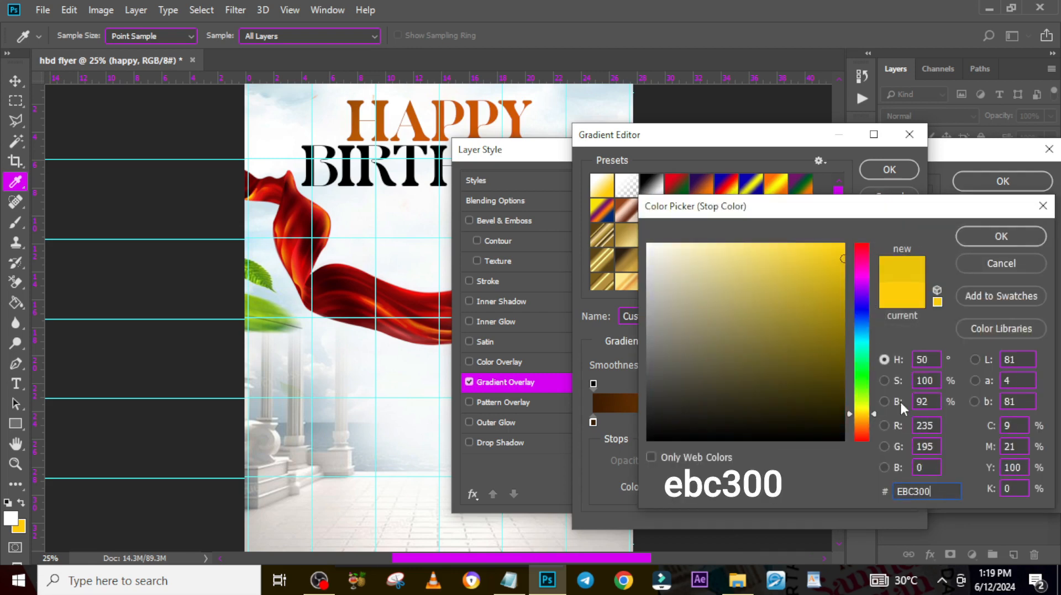
left_click(980, 237)
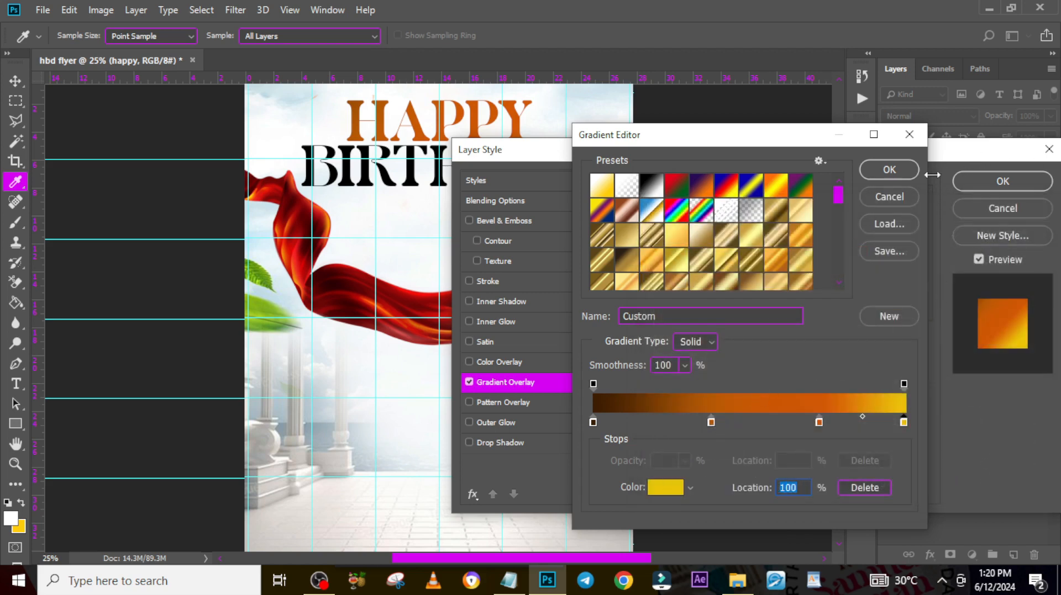
left_click(889, 170)
Step: Reverse the overlay's gradient and set its style to Reflected
left_click_drag(888, 152, 880, 192)
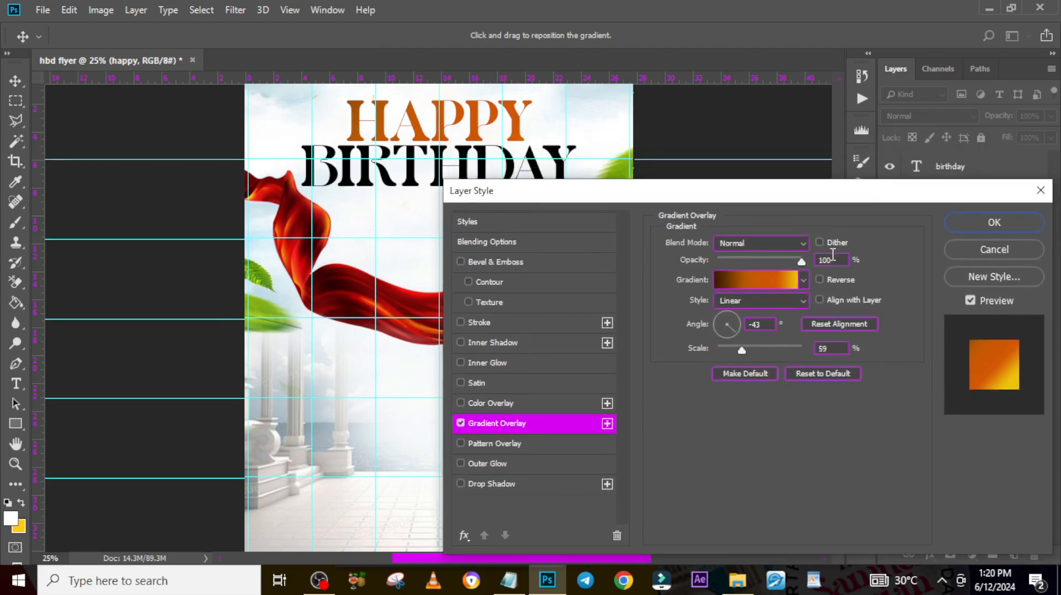
left_click_drag(835, 258, 807, 257)
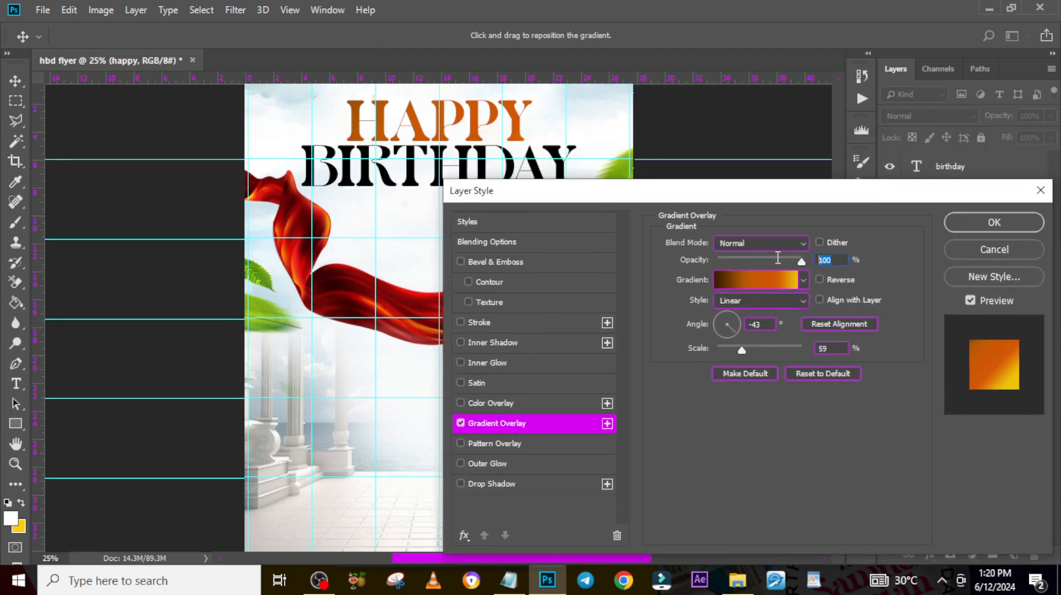
left_click(817, 280)
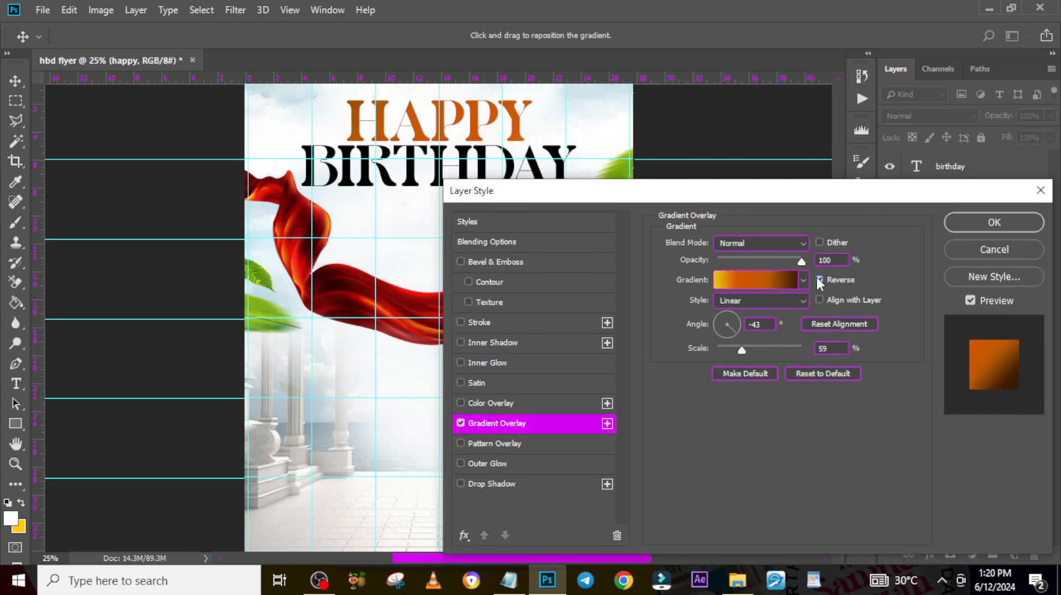
left_click(754, 302)
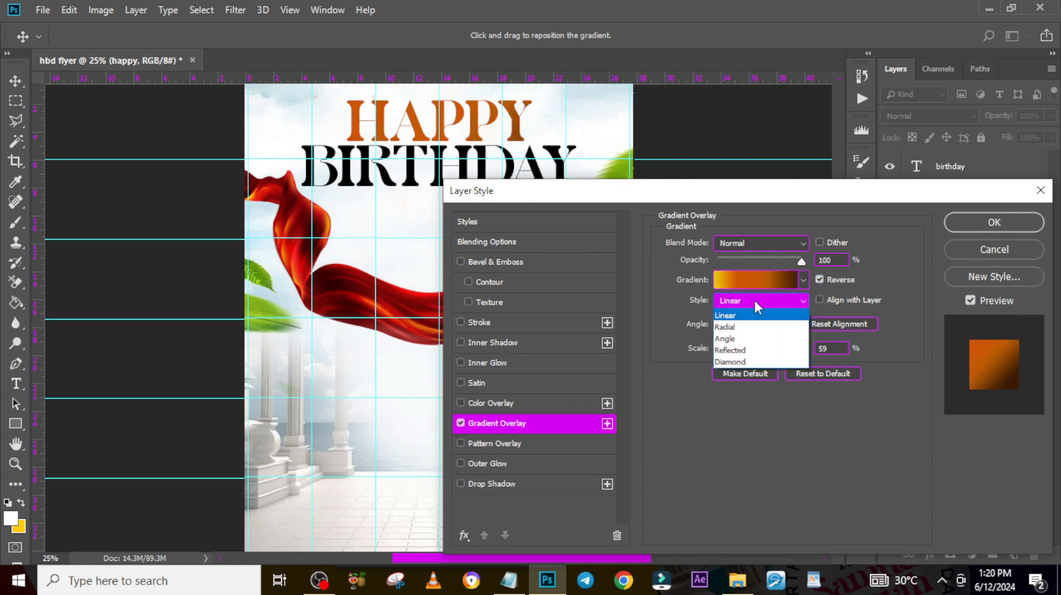
left_click(740, 351)
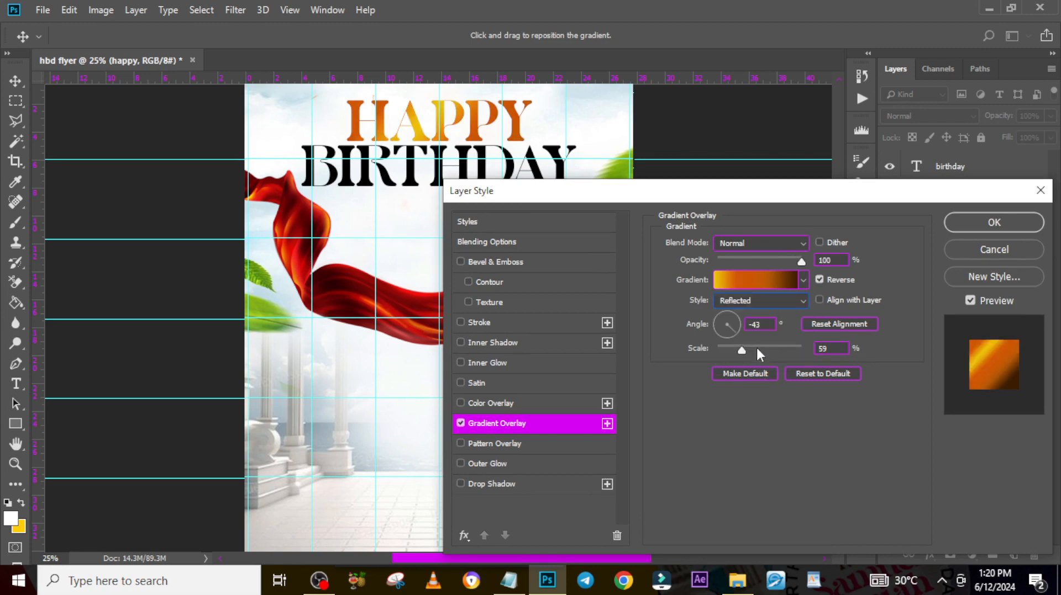
Step: Set the gradient overlay's angle to 104°
left_click_drag(768, 324, 663, 319)
type("1")
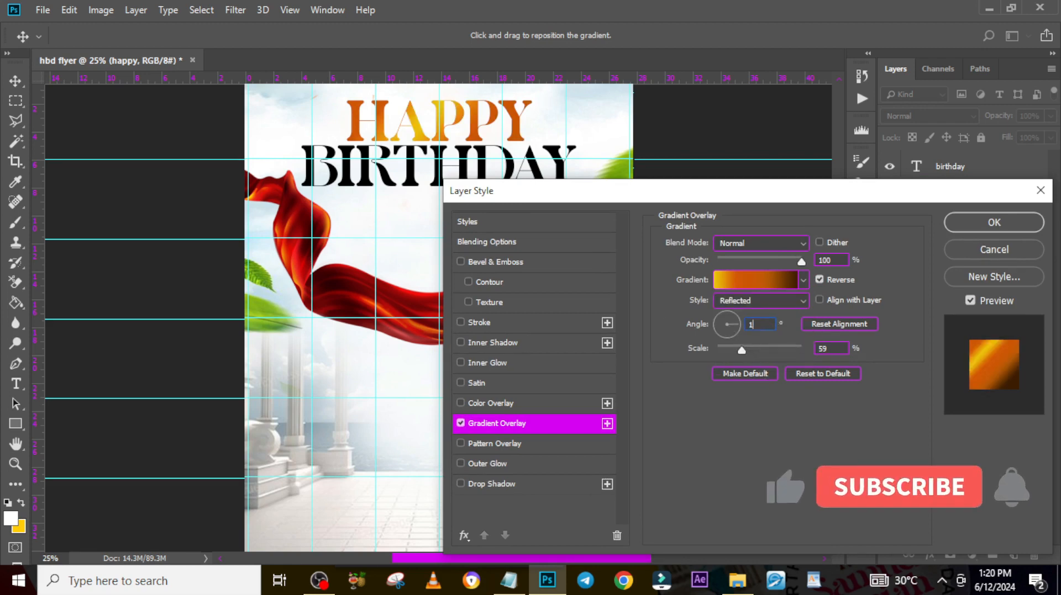
type("04")
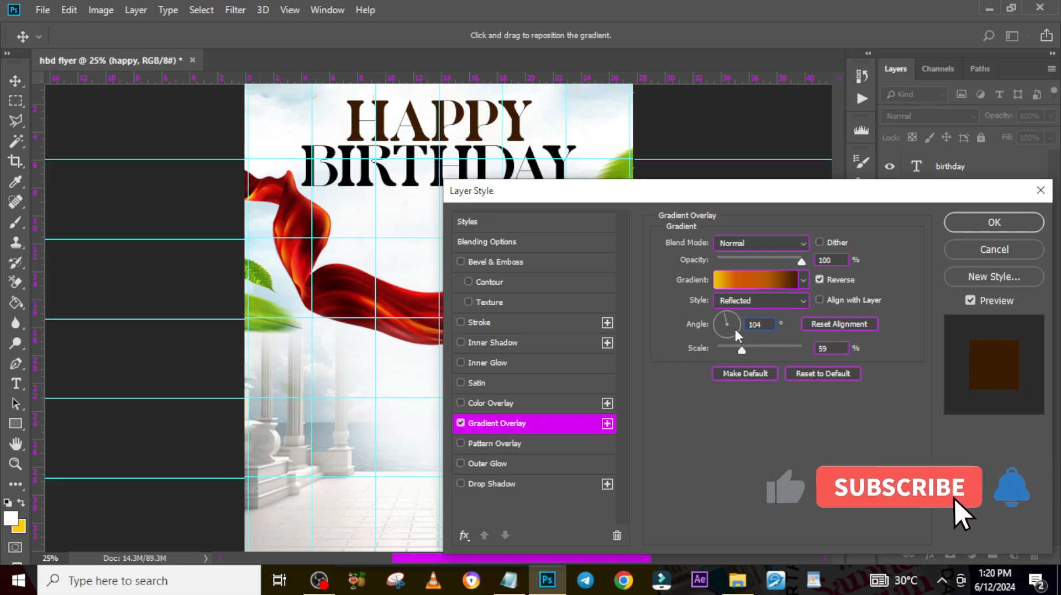
Step: Try scale values of 50%, 47% and 73% for the gradient overlay
left_click_drag(836, 350, 770, 351)
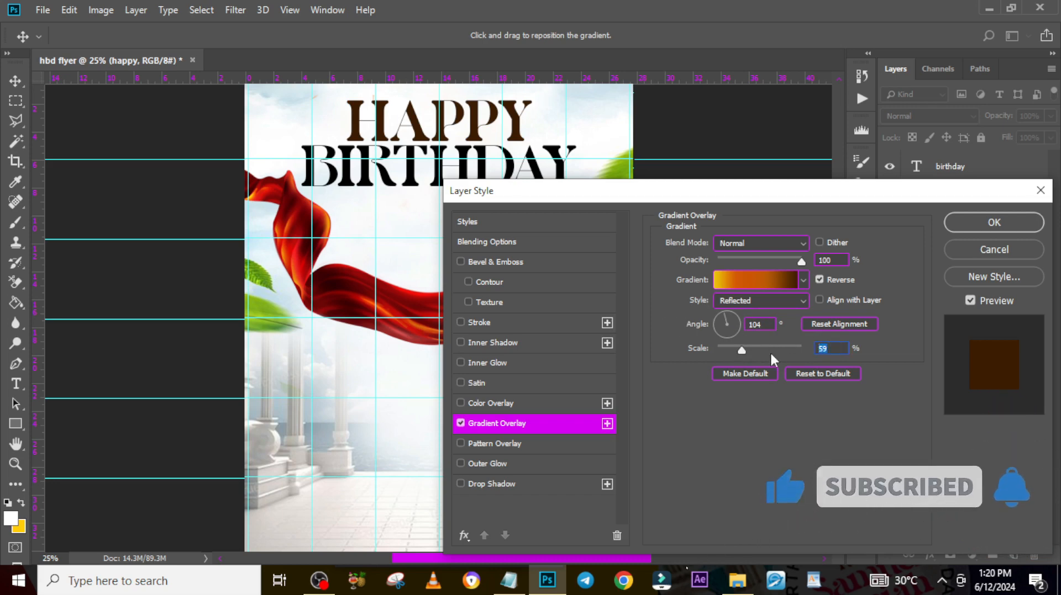
type("550")
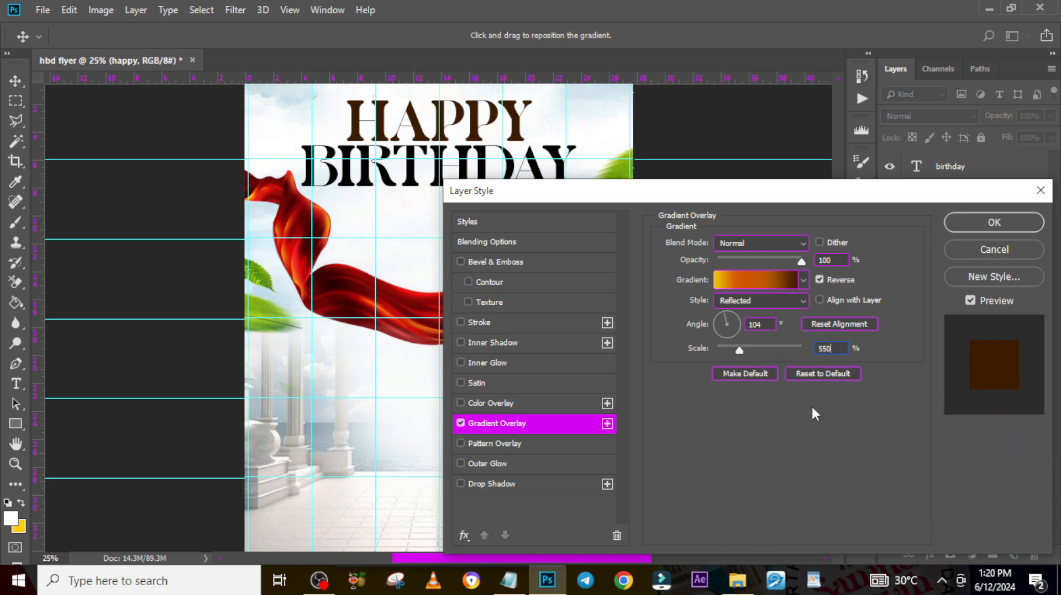
key("Return")
type("50")
key("Down")
key("Down")
key("Down")
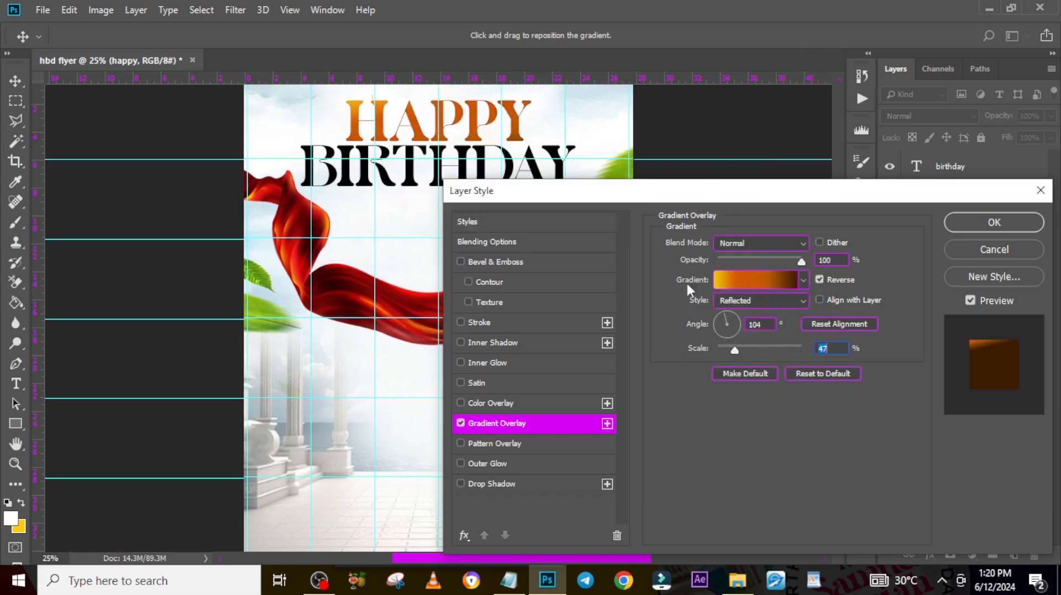
key("shift+Up")
key("shift+Up")
key("shift+Up")
key("shift+Up")
key("shift+Up")
Step: Reposition the gradient across the HAPPY text, set its scale to 51%, and apply the layer style
left_click_drag(492, 117, 442, 83)
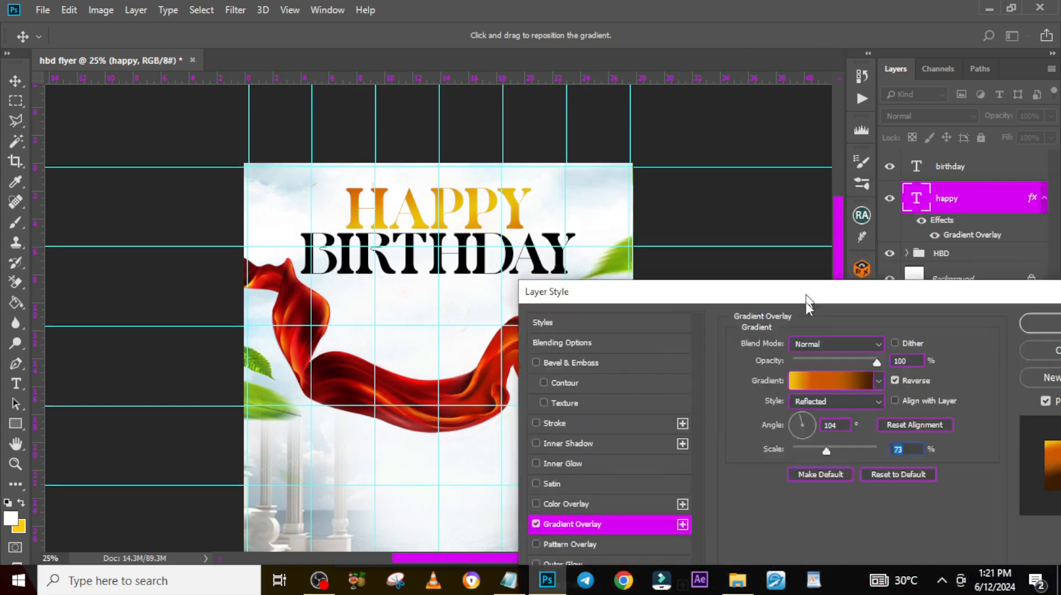
left_click_drag(807, 302, 750, 231)
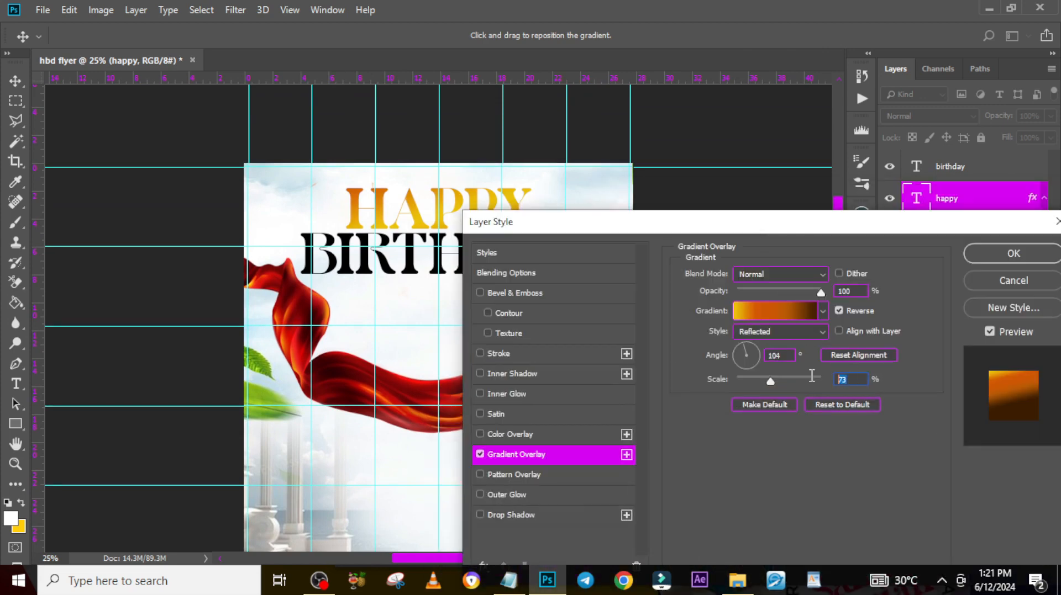
left_click_drag(770, 381, 756, 381)
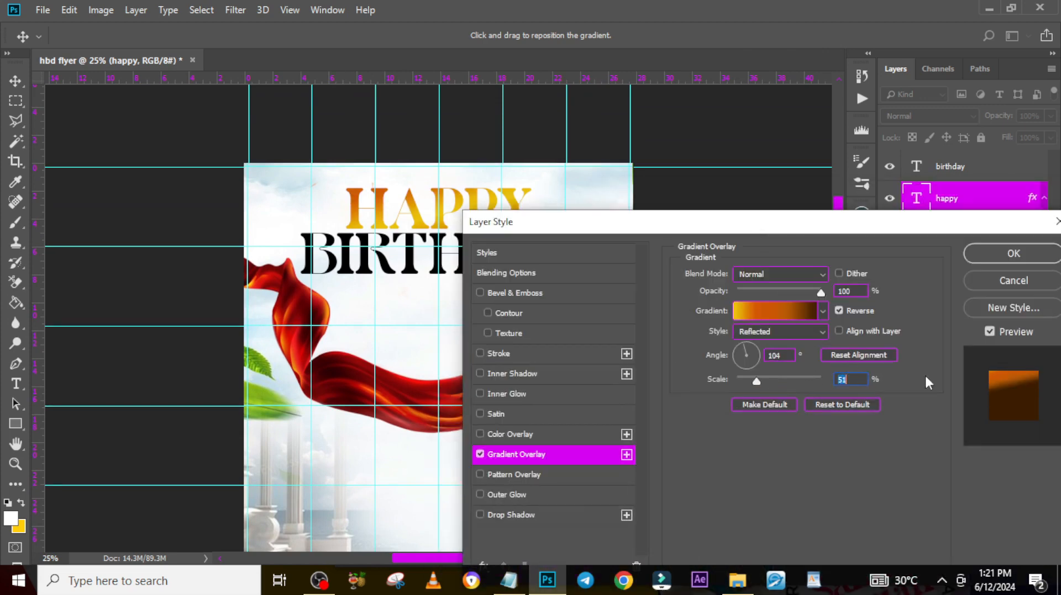
left_click_drag(658, 221, 636, 311)
mouse_move(467, 216)
left_mouse_down()
mouse_move(432, 205)
mouse_move(468, 220)
left_mouse_up()
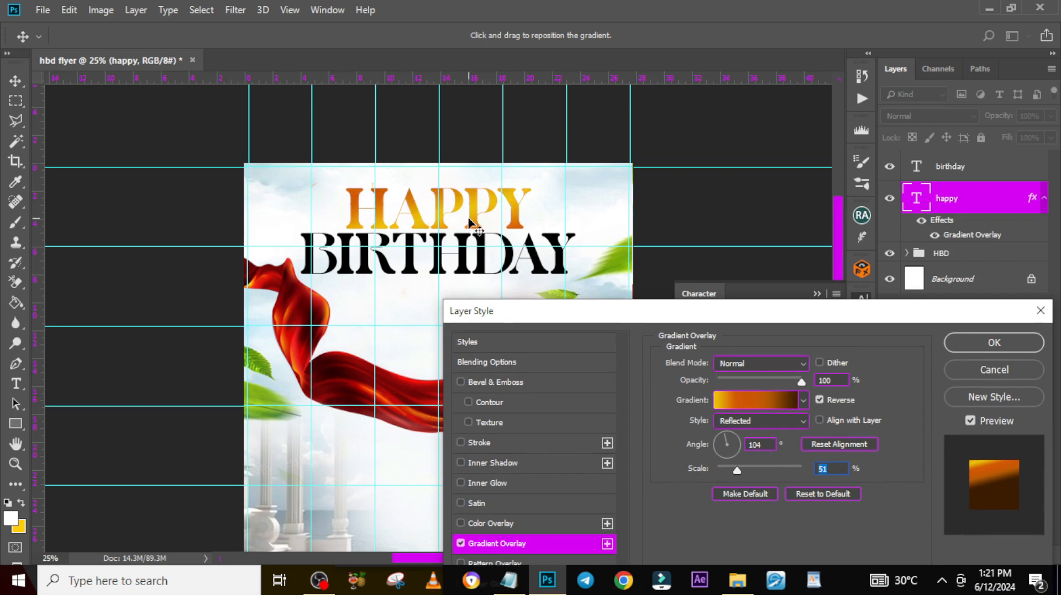
left_click_drag(781, 310, 630, 230)
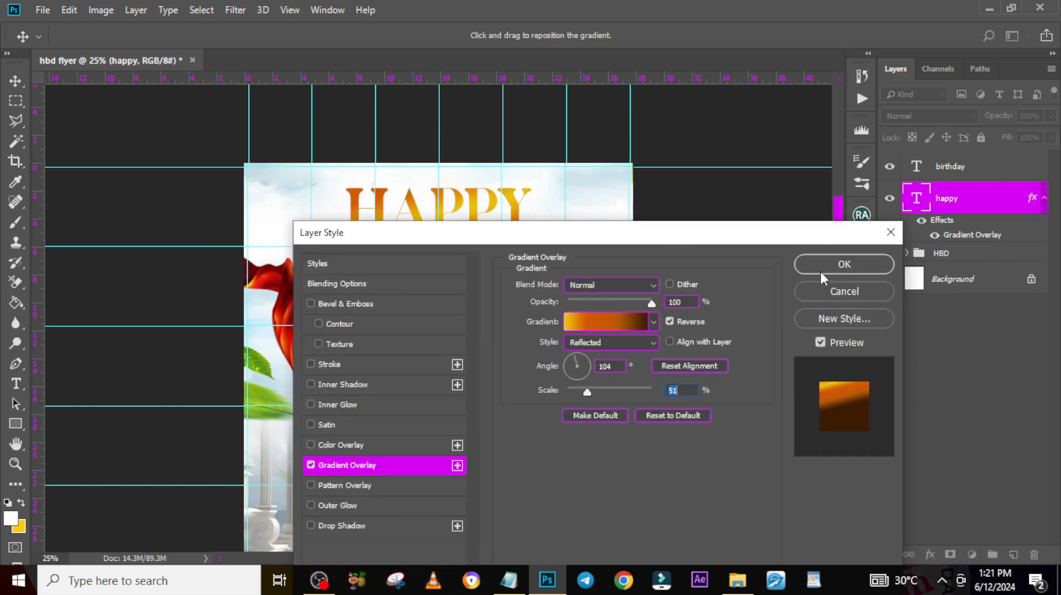
left_click(874, 266)
Step: Copy the happy layer's style onto the birthday layer and collapse the effects lists of both layers
right_click(1032, 198)
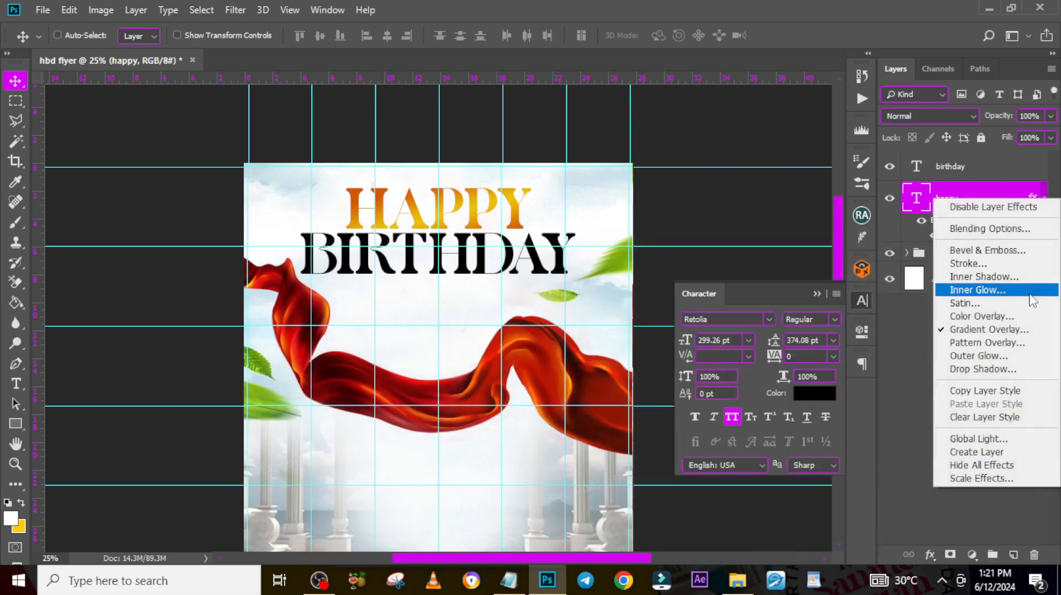
left_click(967, 391)
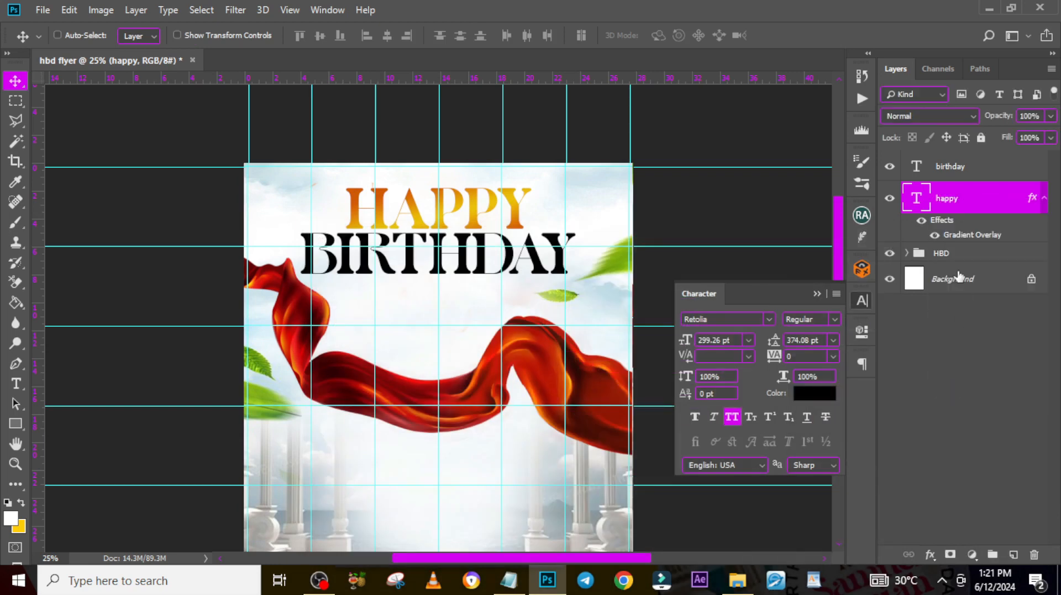
left_click(968, 167)
right_click(968, 165)
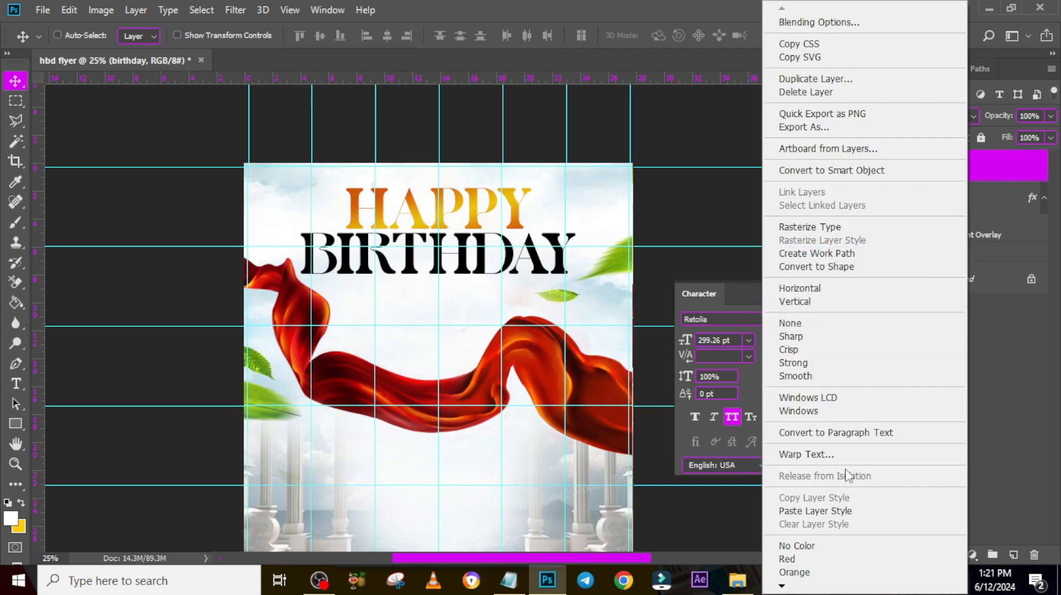
left_click(847, 513)
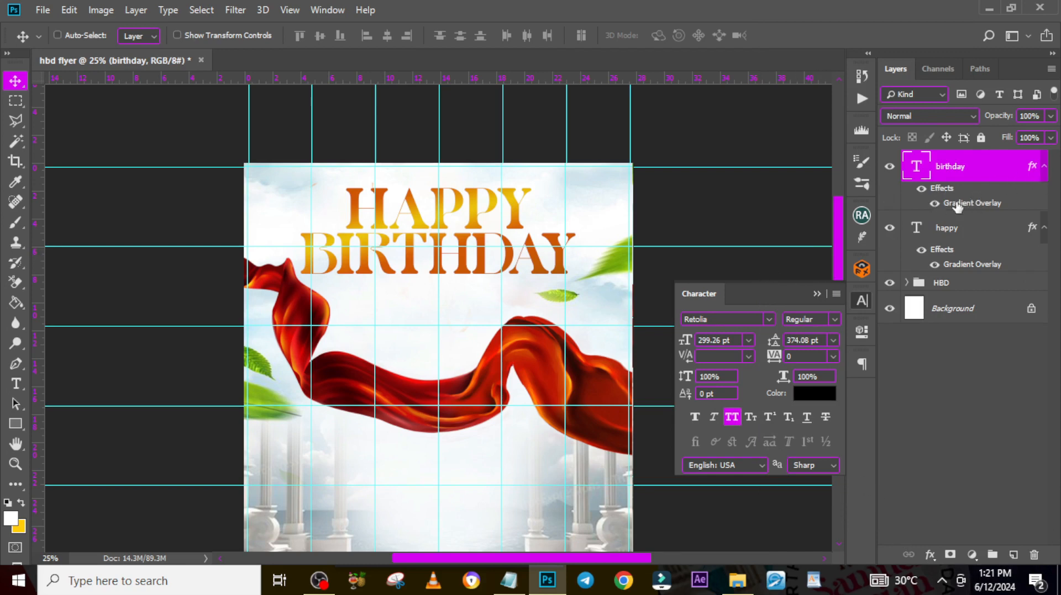
left_click(1044, 167)
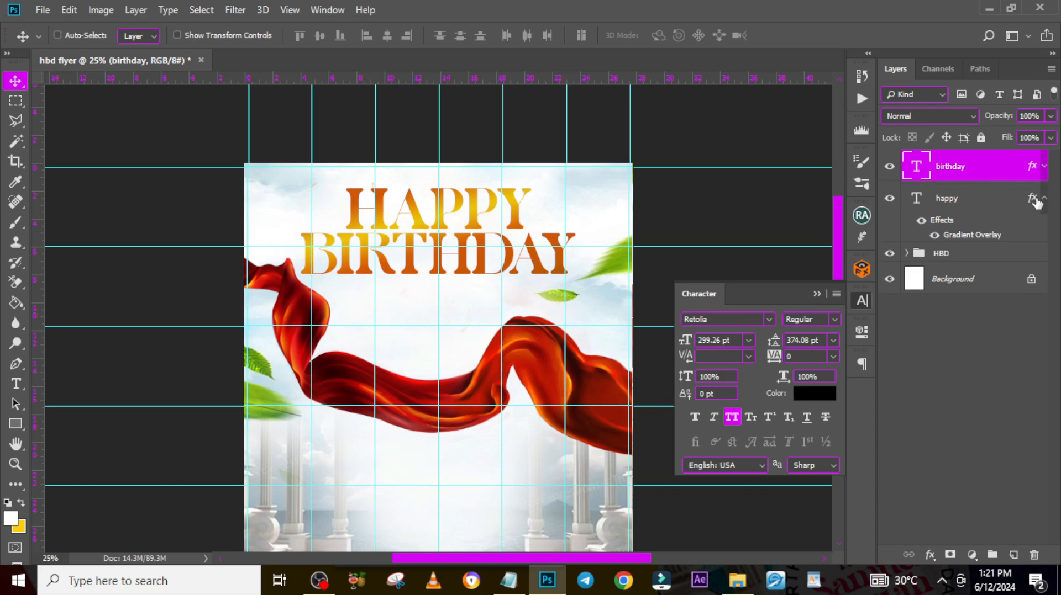
left_click(987, 205)
left_click(1044, 198)
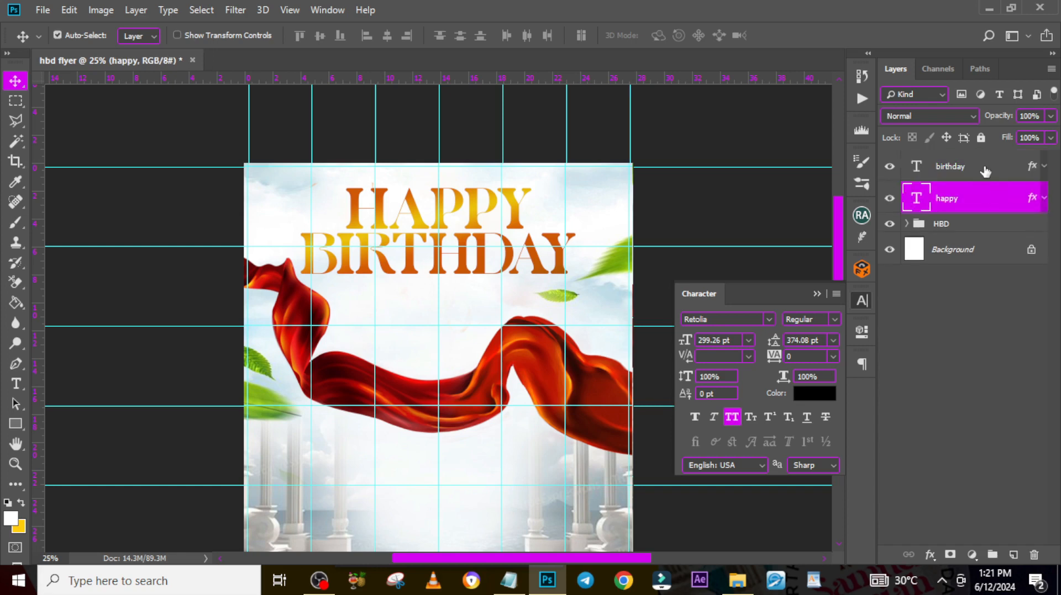
Step: Move the birthday and happy text layers up together to X 1000 px, Y 320 px, and group them
left_click(985, 171, "ctrl")
key("ctrl+t")
key("ctrl+h")
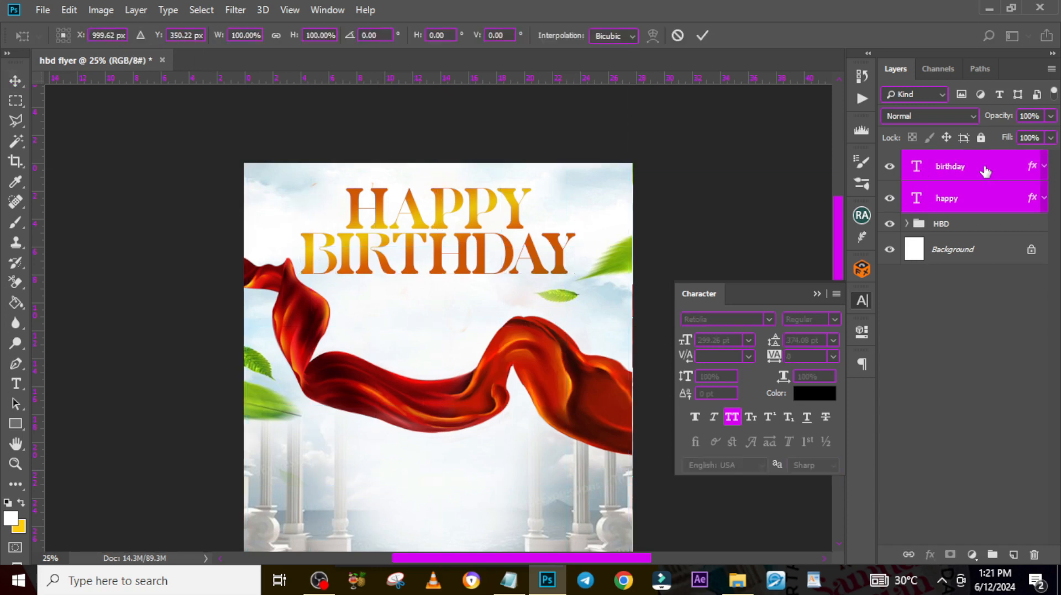
key("ctrl+h")
key("shift+Up")
key("shift+Up")
key("shift+Up")
key("shift+Up")
key("shift+Up")
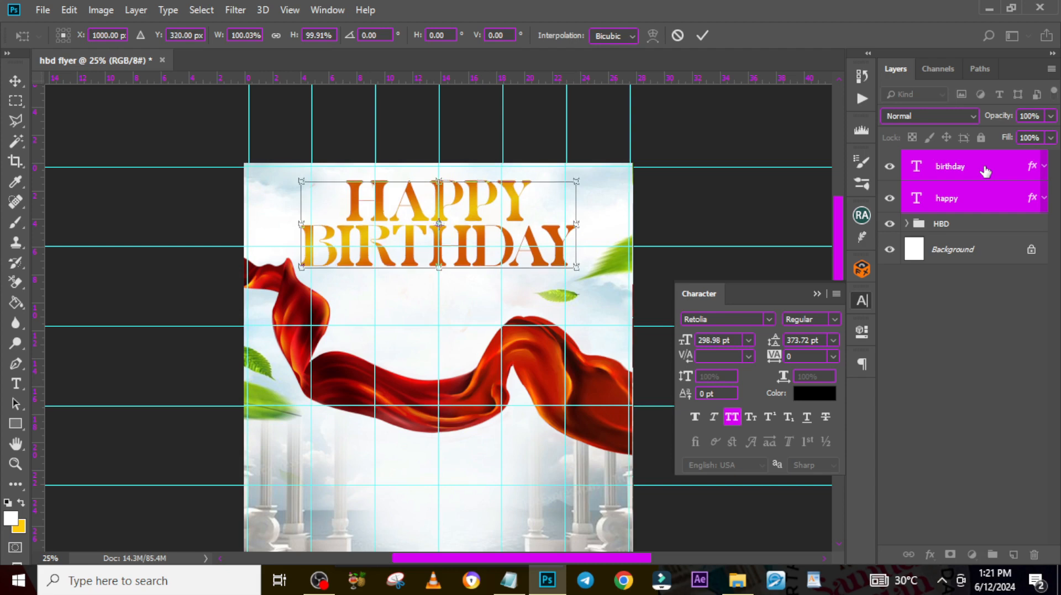
key("Return")
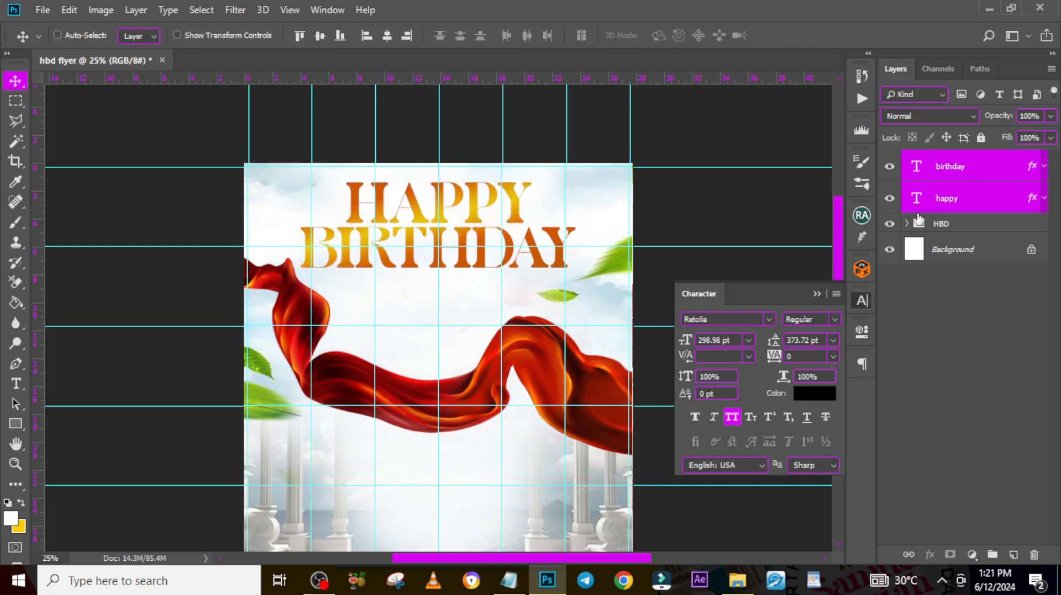
key("ctrl+g")
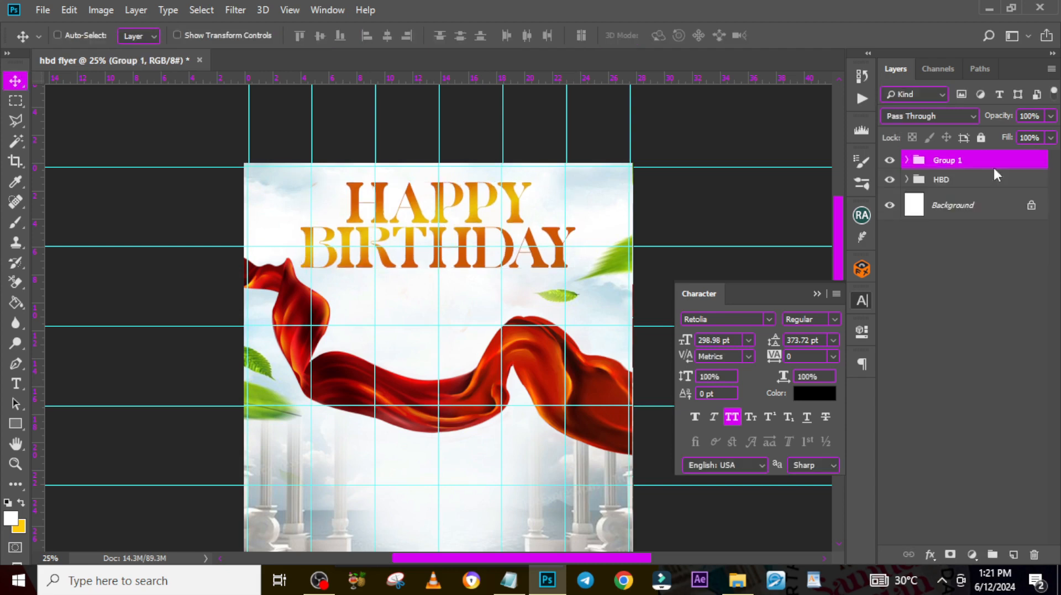
Step: Check the HBD group's contents by toggling its visibility and rename the group to BG
left_click(889, 180)
left_click(889, 180)
double_click(942, 179)
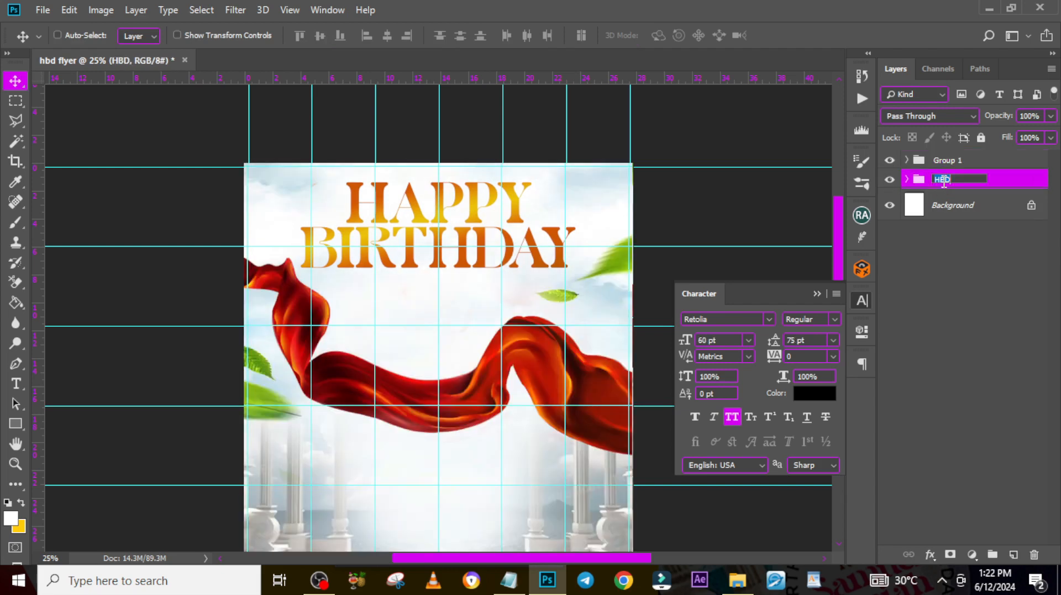
type("BG")
key("Return")
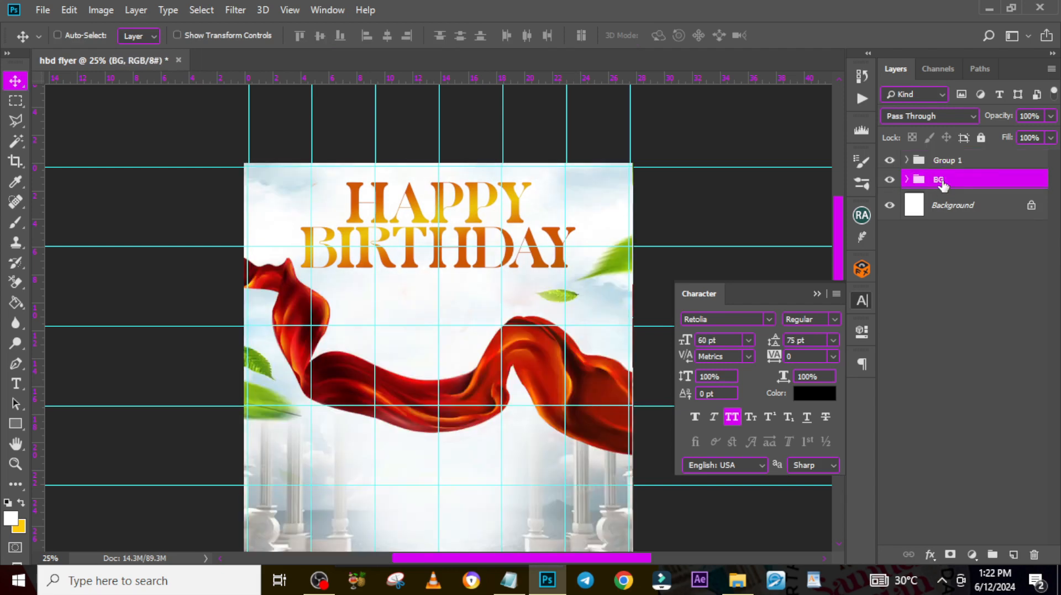
Step: Rename the new group holding the two title text layers to HBD
left_click(946, 164)
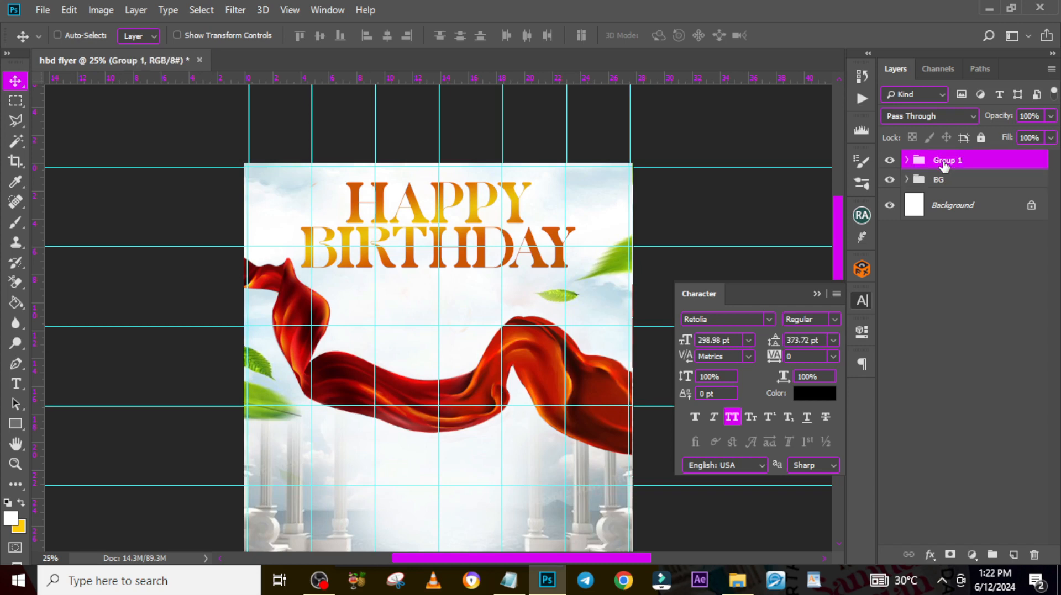
key("h")
key("b")
key("d")
key("Return")
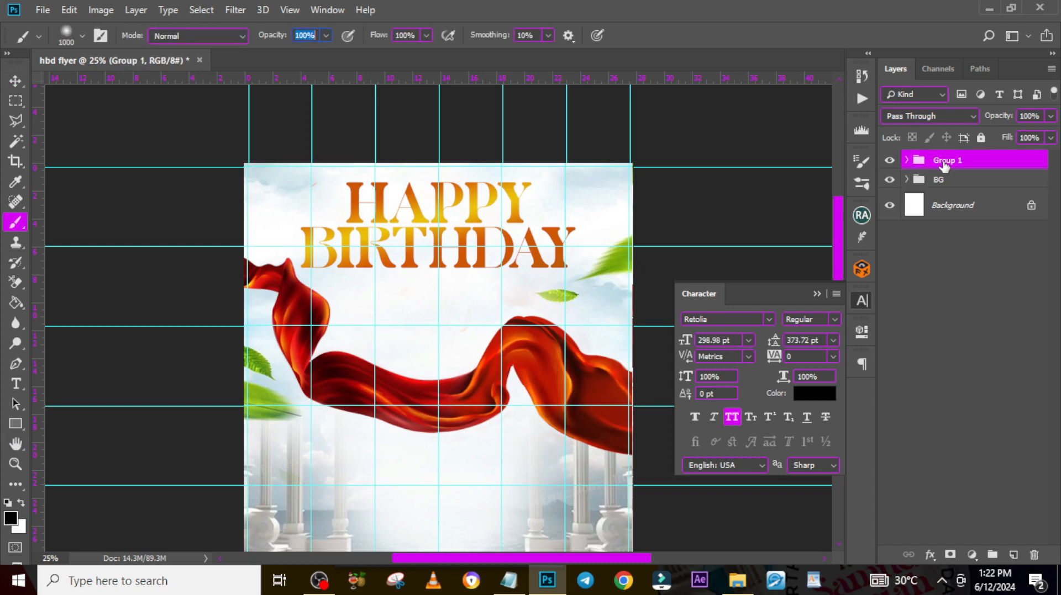
double_click(944, 161)
type("HBD")
key("Return")
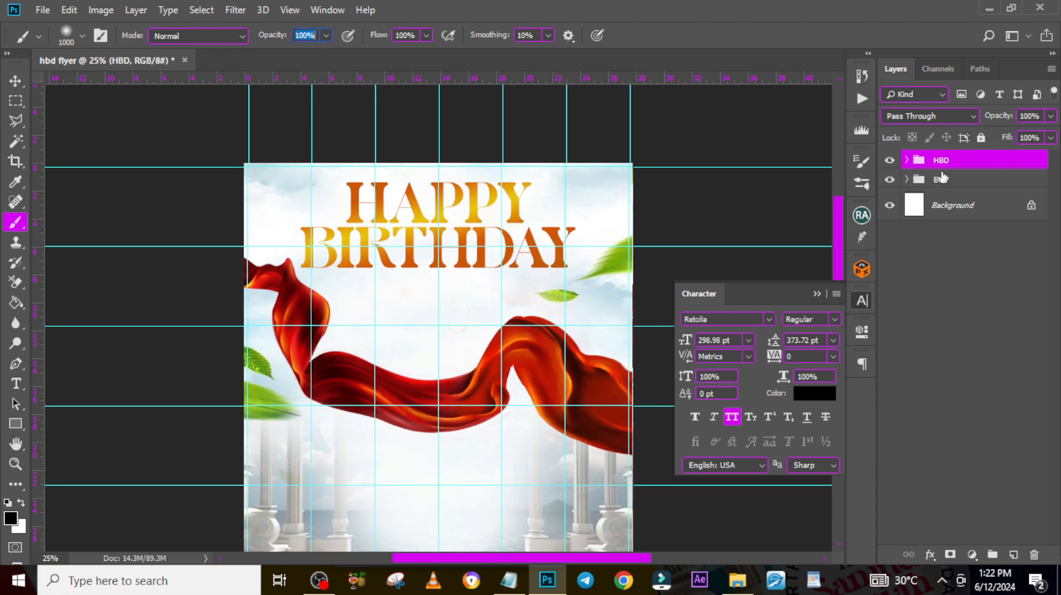
Step: Place the IMAGE copy photo from the HBD folder in File Explorer into the hbd flyer document
key("ctrl+minus")
left_click(737, 580)
left_click(430, 189)
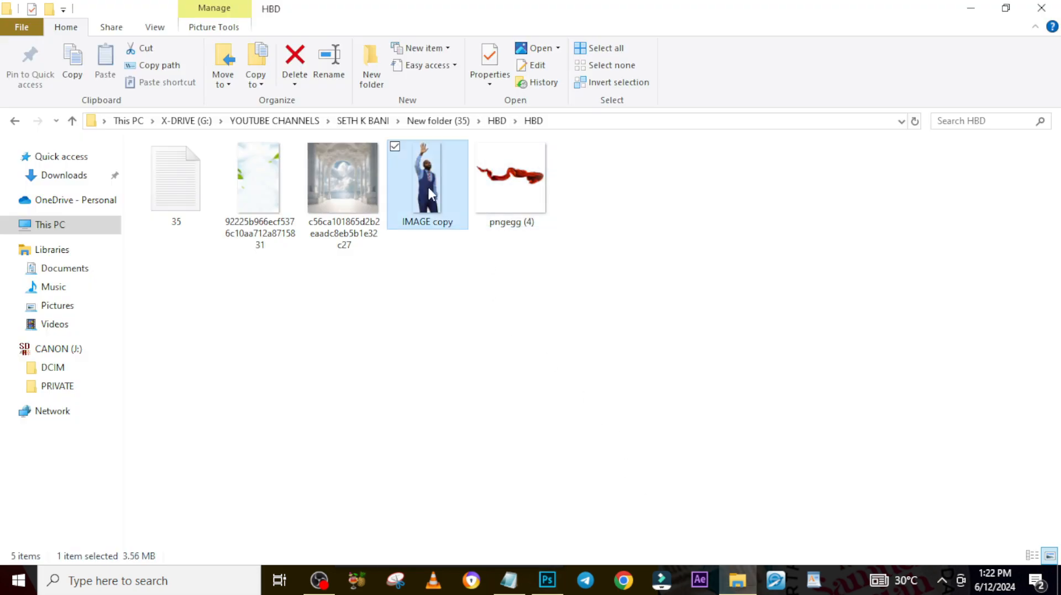
left_click_drag(549, 591, 475, 389)
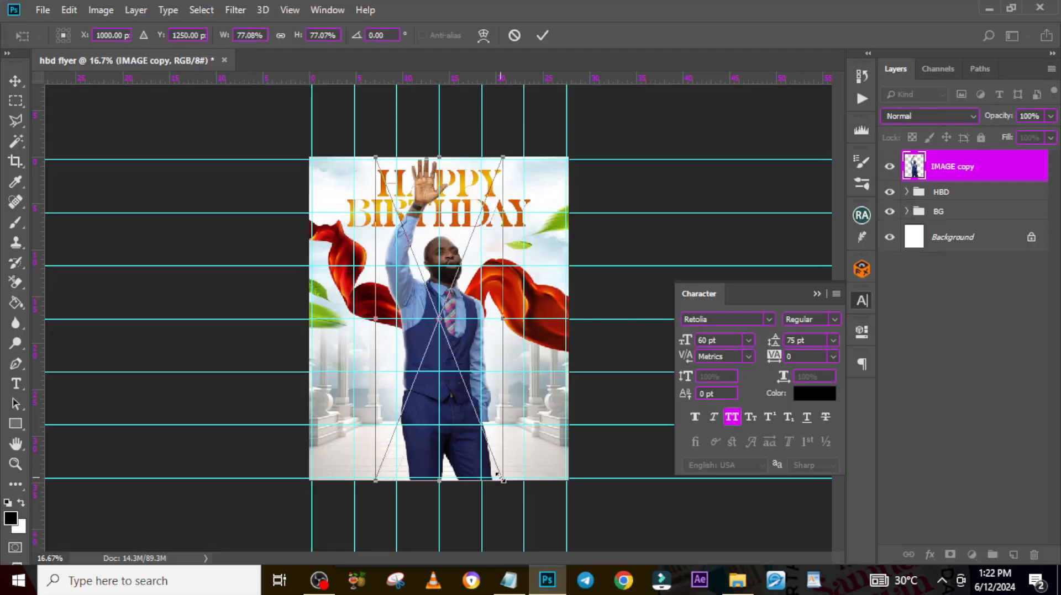
Step: Enlarge the placed photo to about 99% and move it down to about X 1000 px, Y 1712 px
left_click_drag(502, 481, 528, 543)
left_click_drag(463, 298, 457, 358)
left_click_drag(522, 152, 508, 186)
key("Return")
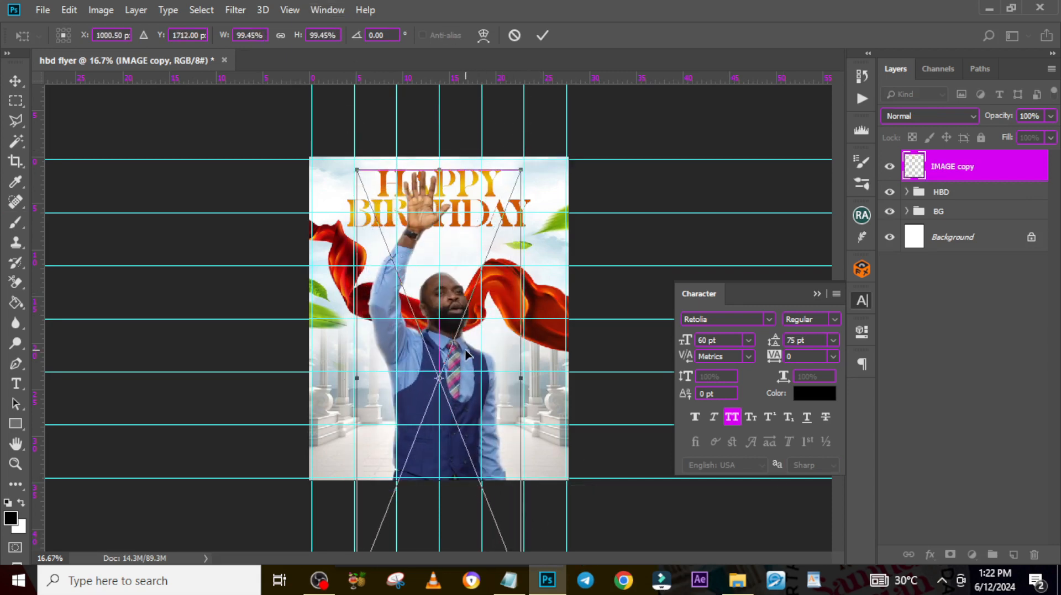
Step: Convert the IMAGE copy layer to a smart object and put it in a new group named IMAGE
key("b")
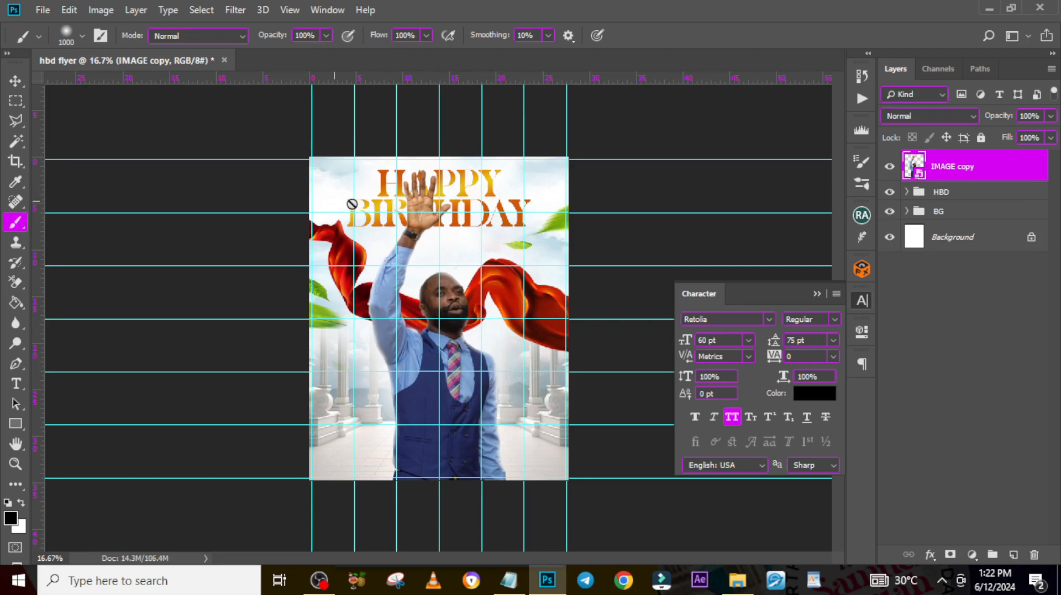
right_click(982, 169)
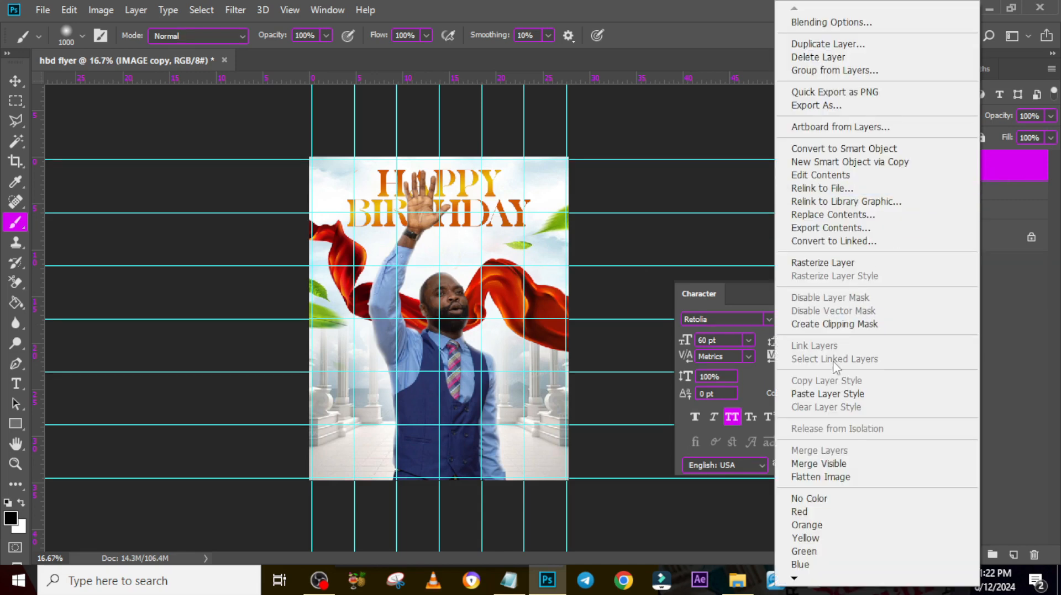
left_click(840, 149)
key("ctrl+g")
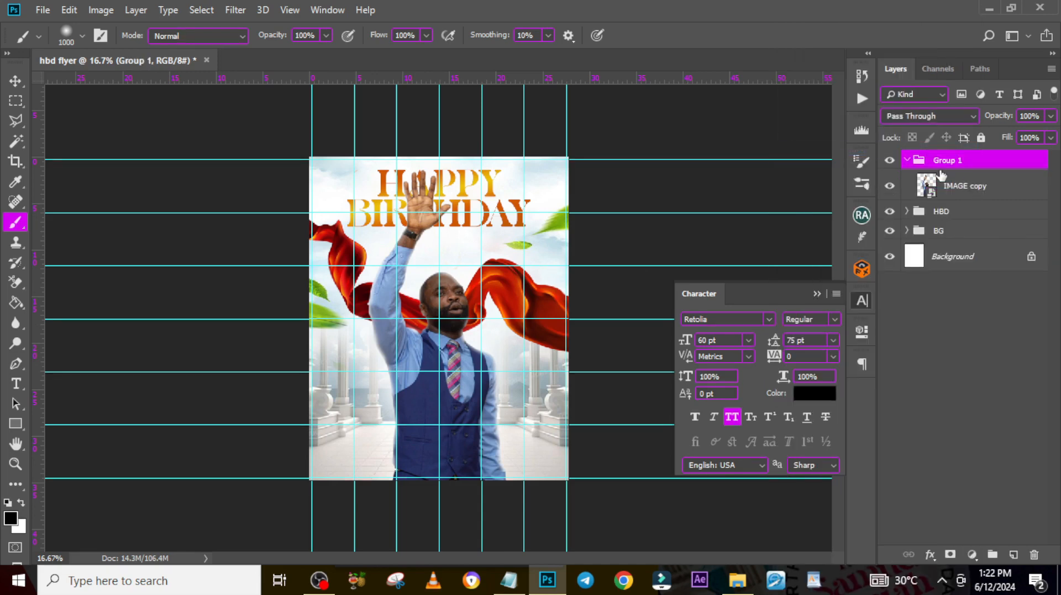
double_click(949, 161)
type("IMAGE")
key("Return")
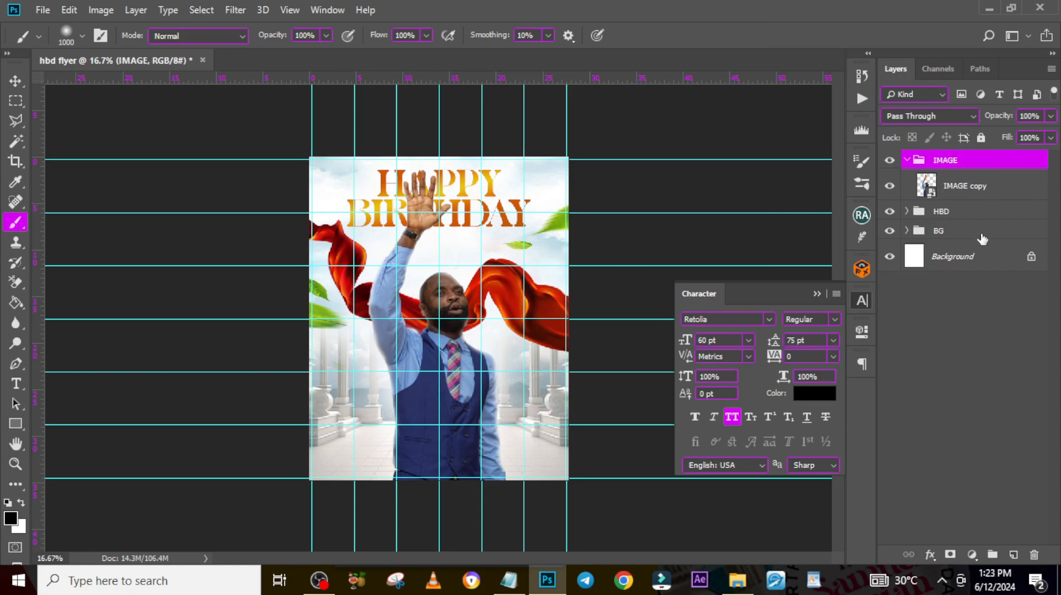
Step: Add a white (ffffff) Solid Color fill layer above the IMAGE copy layer
left_click(964, 186)
left_click(972, 555)
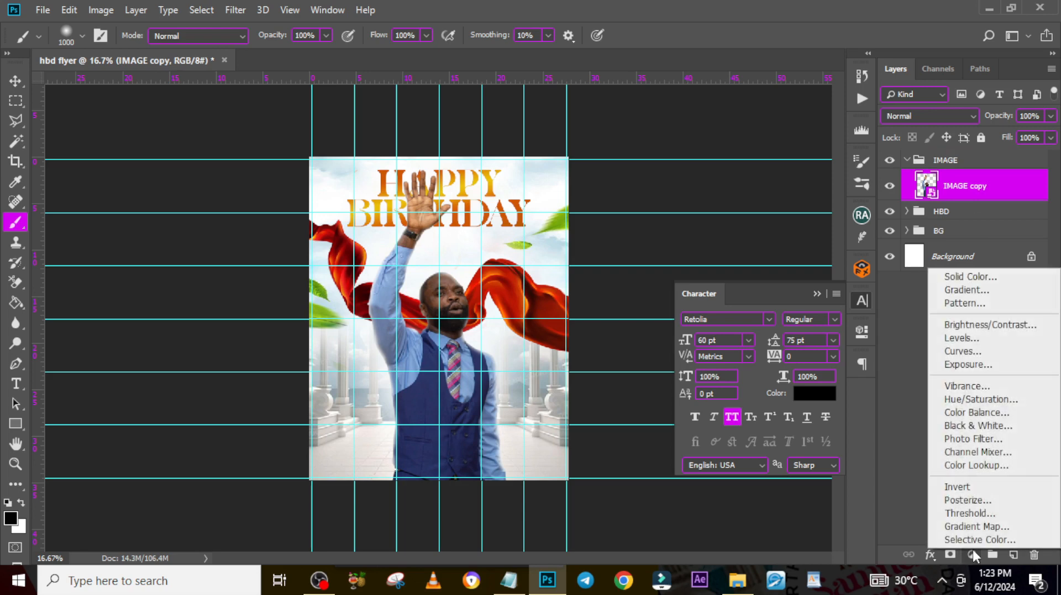
left_click(969, 277)
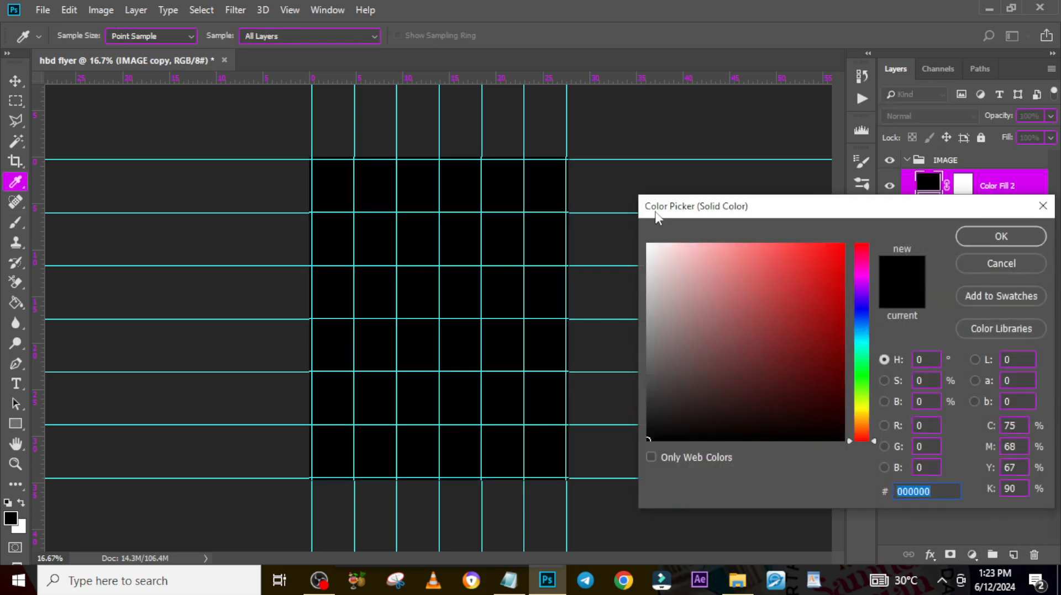
left_click_drag(662, 247, 623, 230)
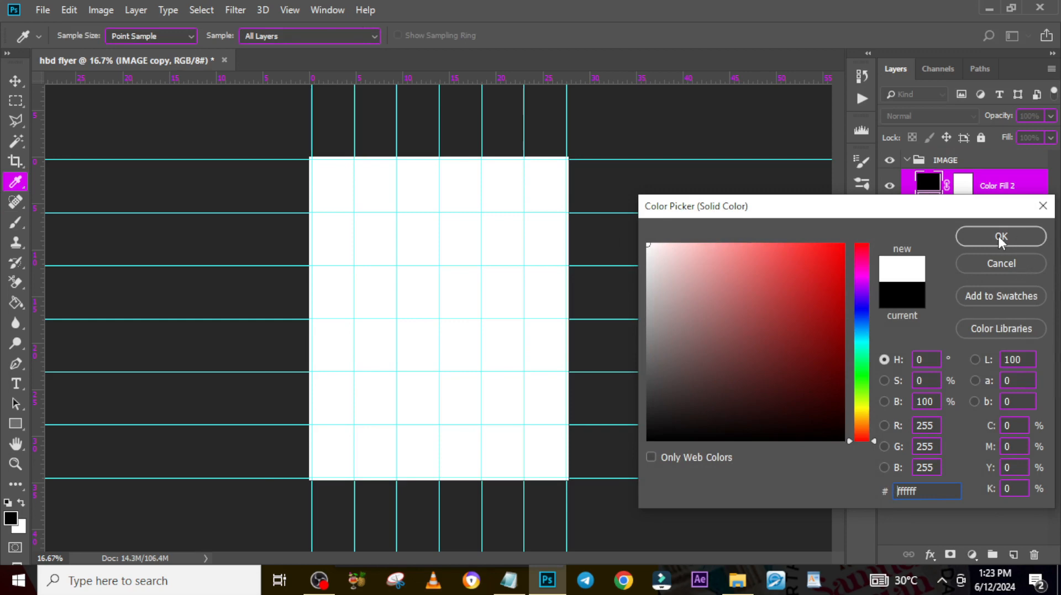
left_click(1001, 241)
Step: Clip the white fill layer to the IMAGE copy layer and invert its mask
right_click(994, 194)
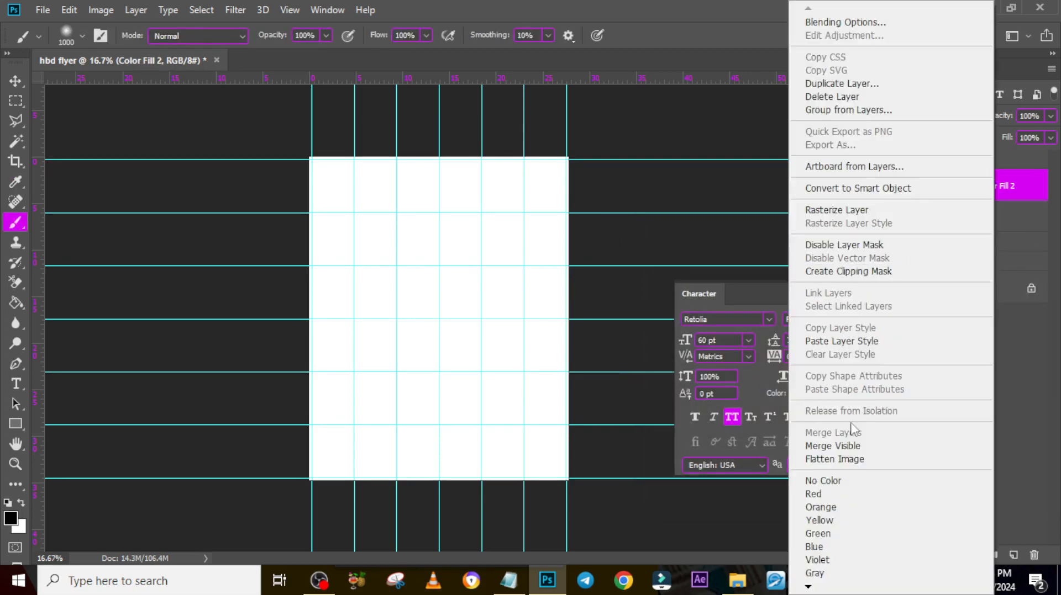
left_click(832, 272)
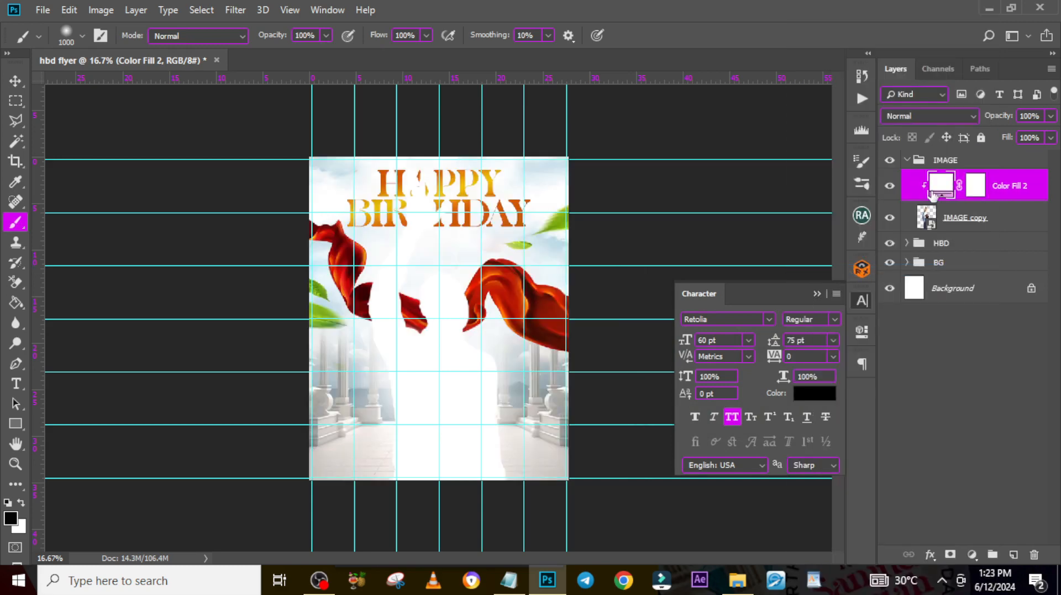
double_click(974, 190)
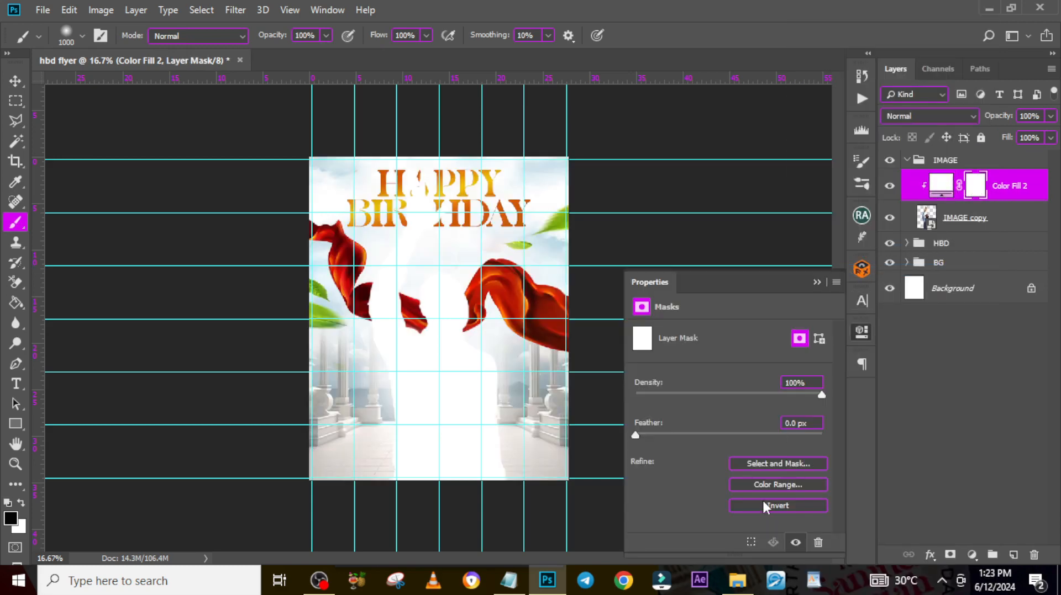
left_click(764, 506)
Step: Reduce the Soft Round brush to 45 px for work on the clipped fill layer's mask
key("ctrl+plus")
key("ctrl+plus")
key("ctrl+plus")
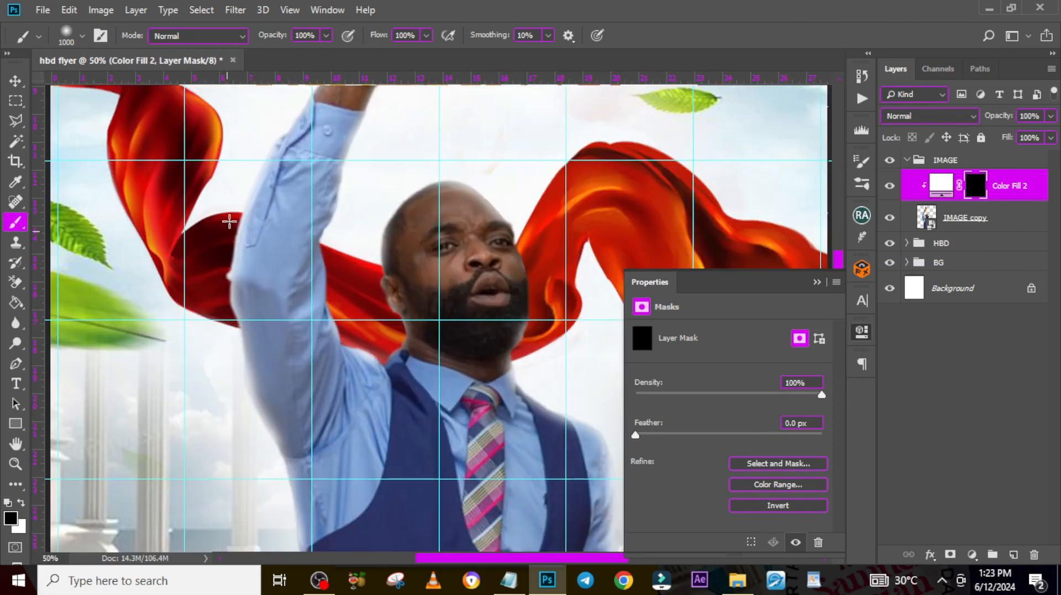
key("bracketleft")
key("bracketleft")
key("bracketleft")
key("bracketleft")
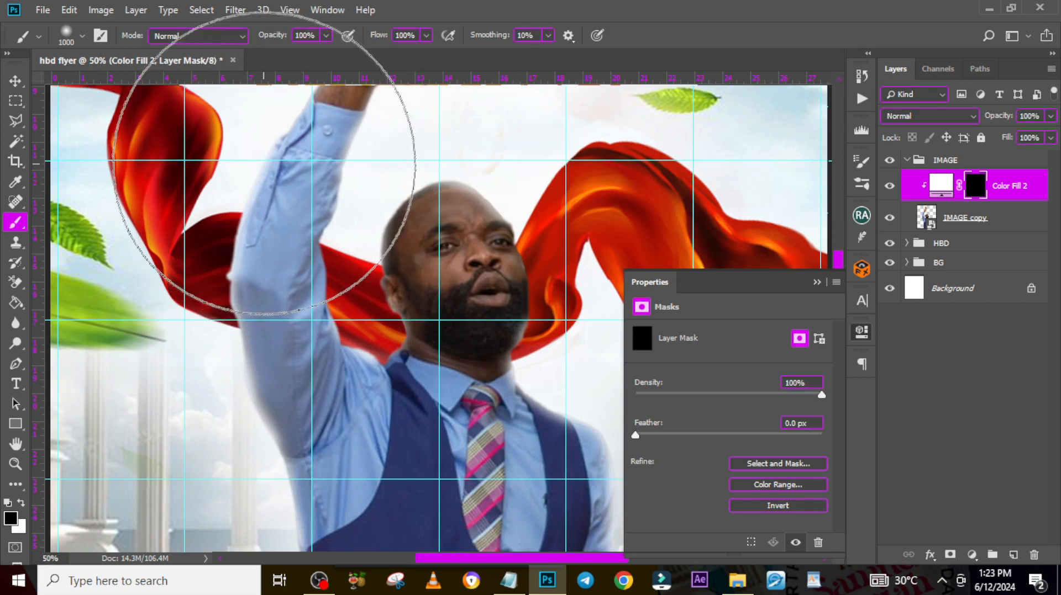
key("bracketleft")
key("bracketleft")
key("bracketleft")
key("bracketleft")
key("bracketleft")
key("bracketleft")
key("bracketleft")
key("bracketleft")
key("bracketleft")
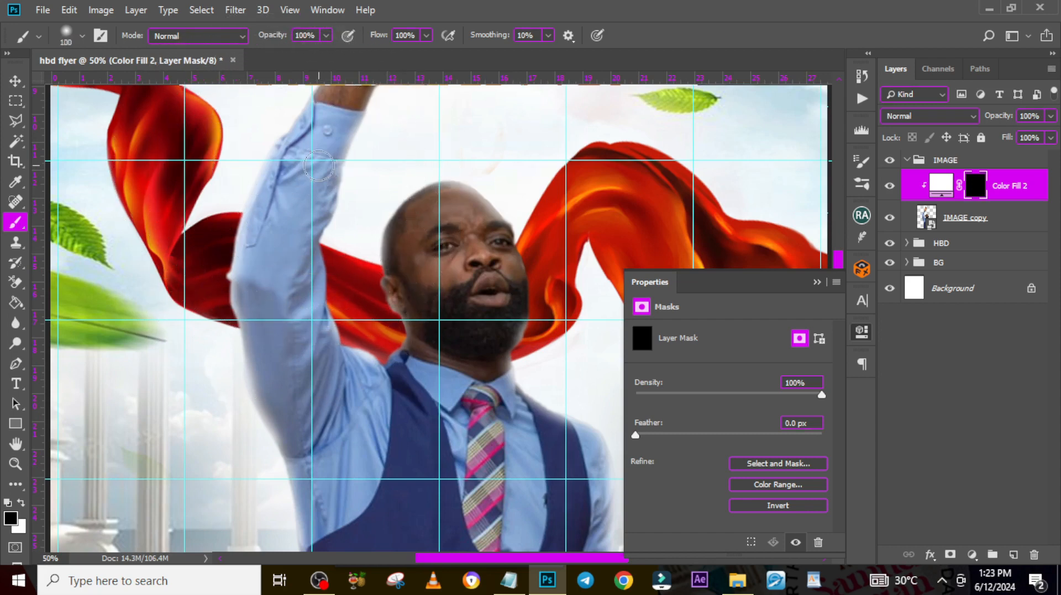
left_click(65, 40)
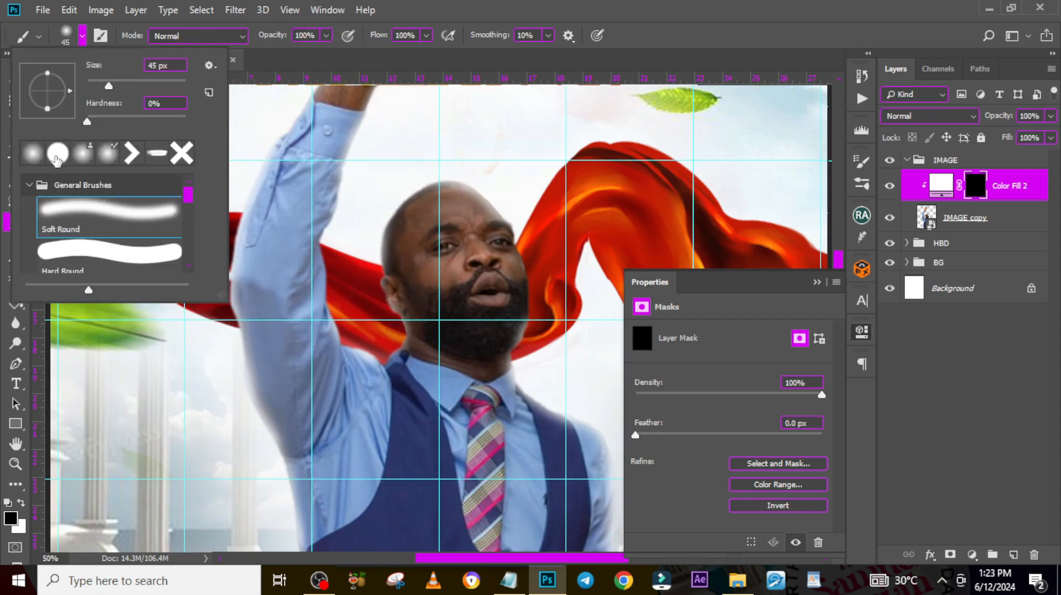
left_click(543, 4)
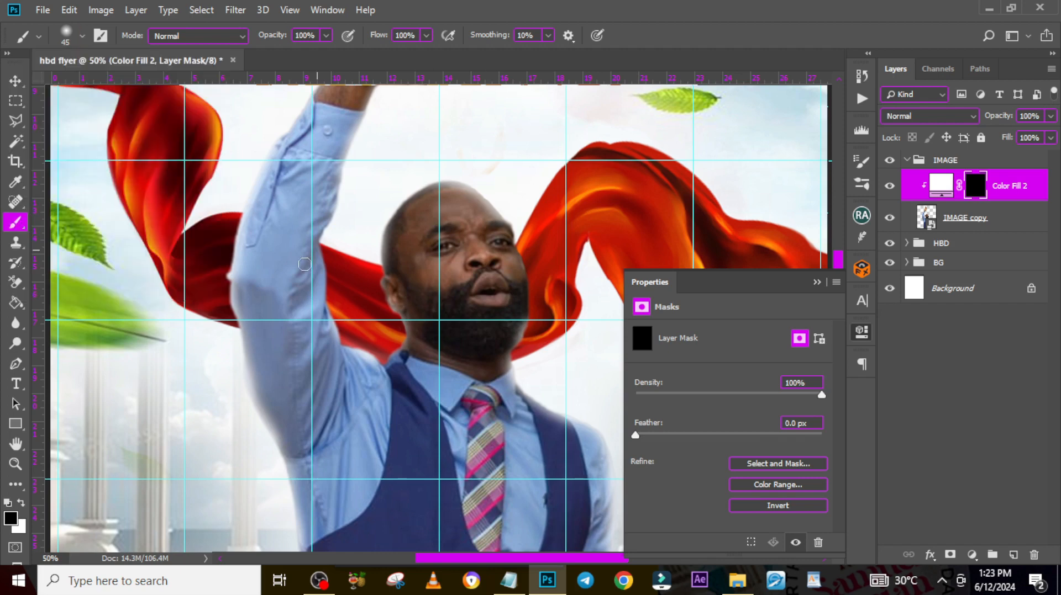
Step: Paint white on the clipped fill layer's mask along the outer edges of the man's raised arm
left_click(21, 504)
left_click_drag(249, 406, 238, 264)
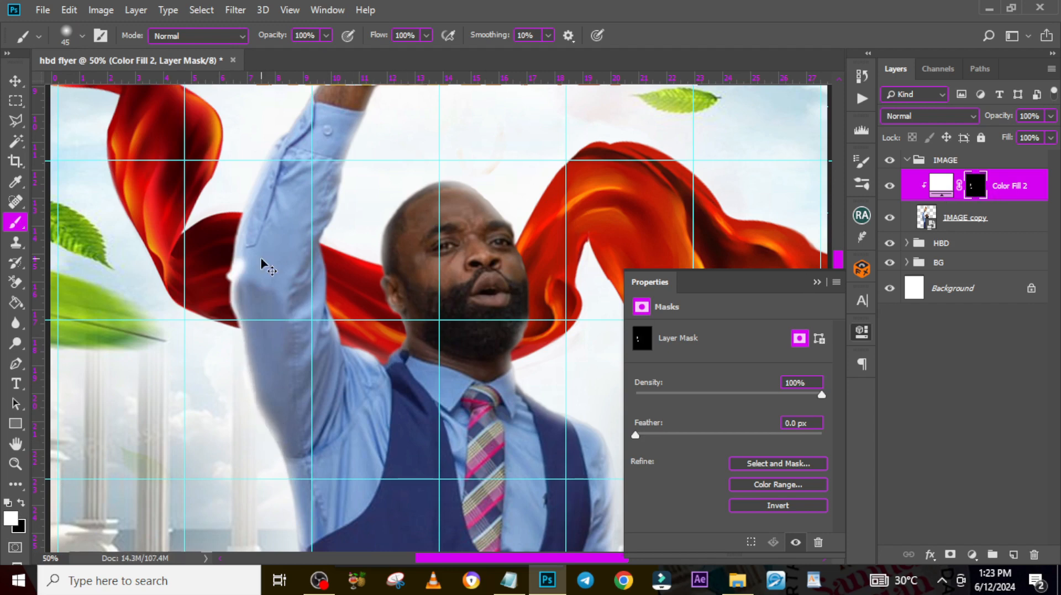
key("x")
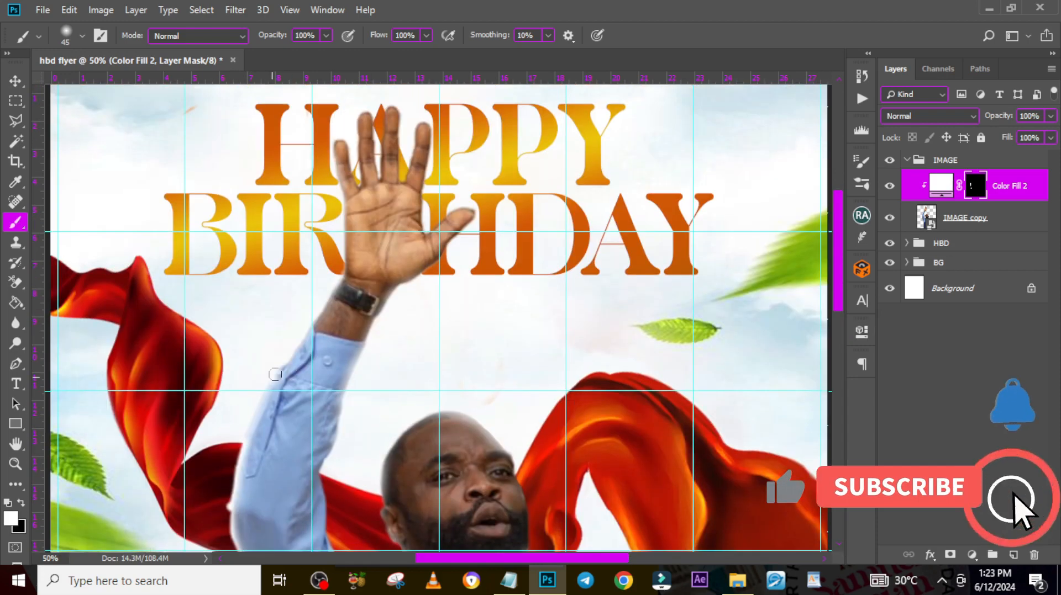
scroll(827, 304, "down", 5)
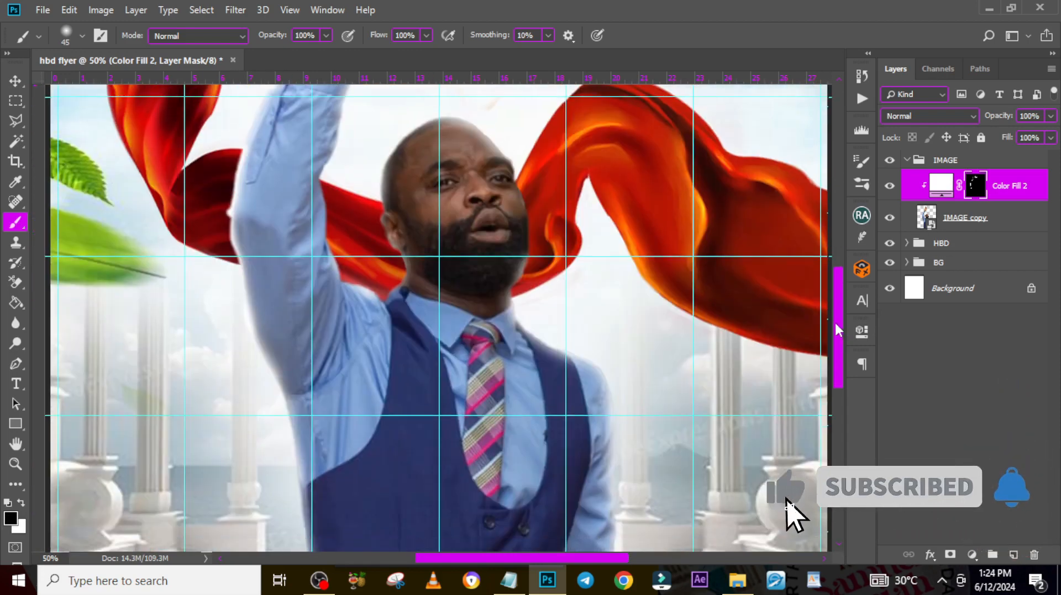
scroll(826, 304, "down", 6)
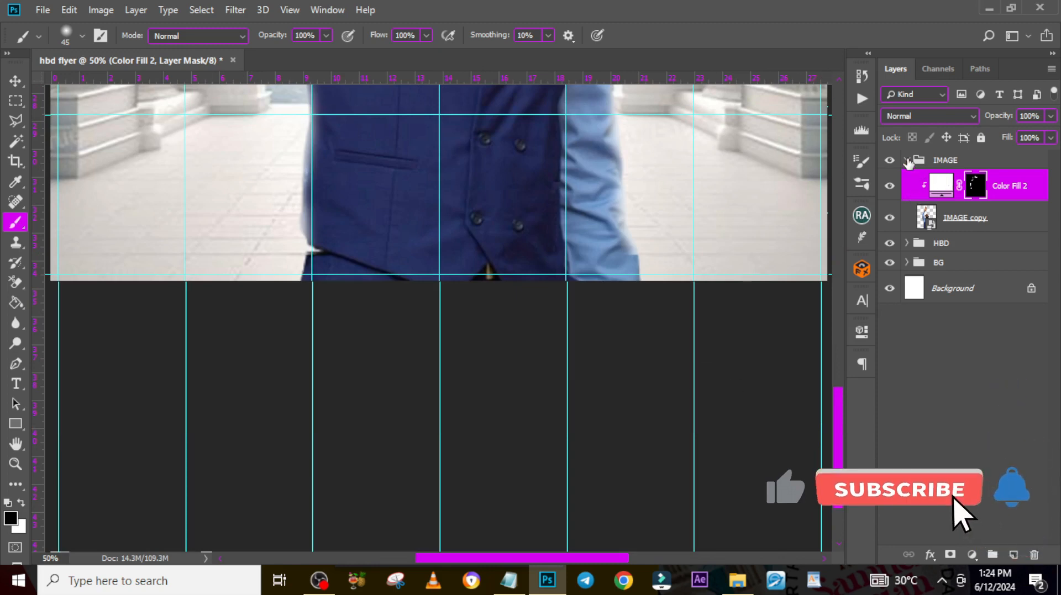
Step: Paint white on the Color Fill 1 mask in the BG group with a 175 px brush, around the raised arm and head over the red cloth
left_click(906, 160)
key("ctrl+minus")
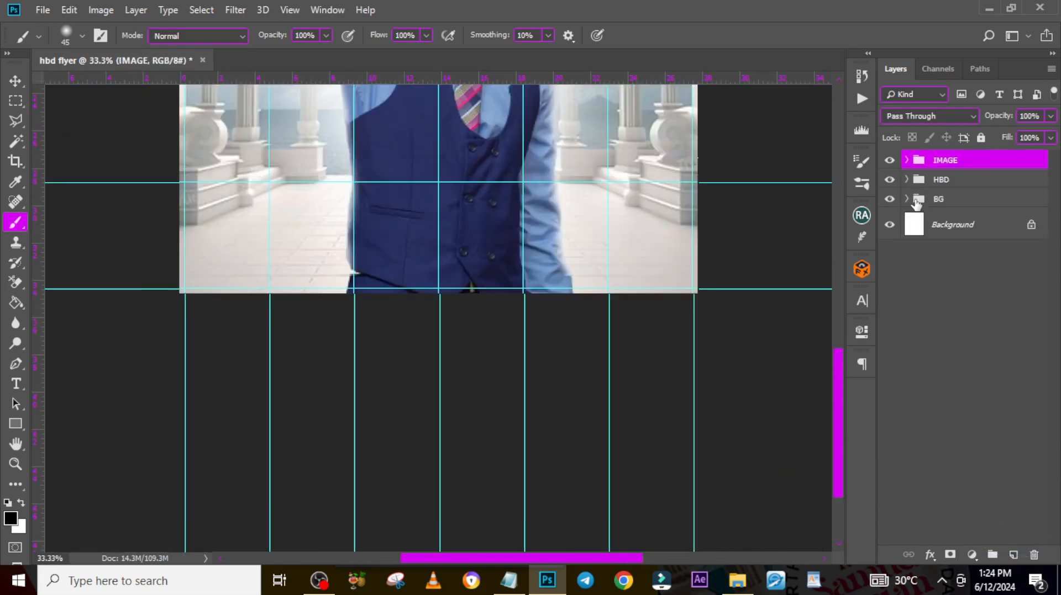
left_click_drag(838, 427, 837, 311)
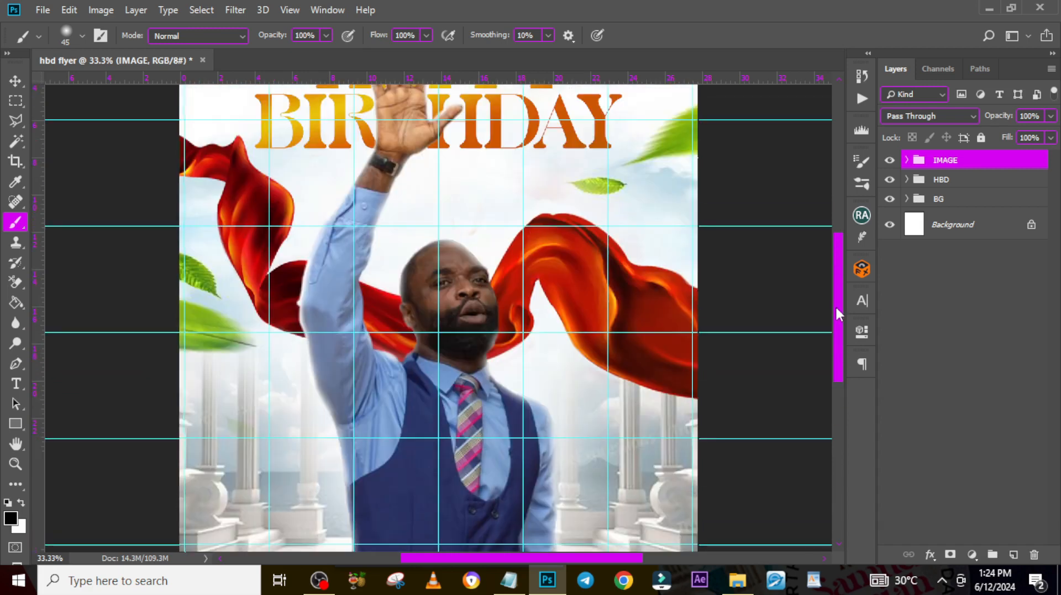
left_click(906, 198)
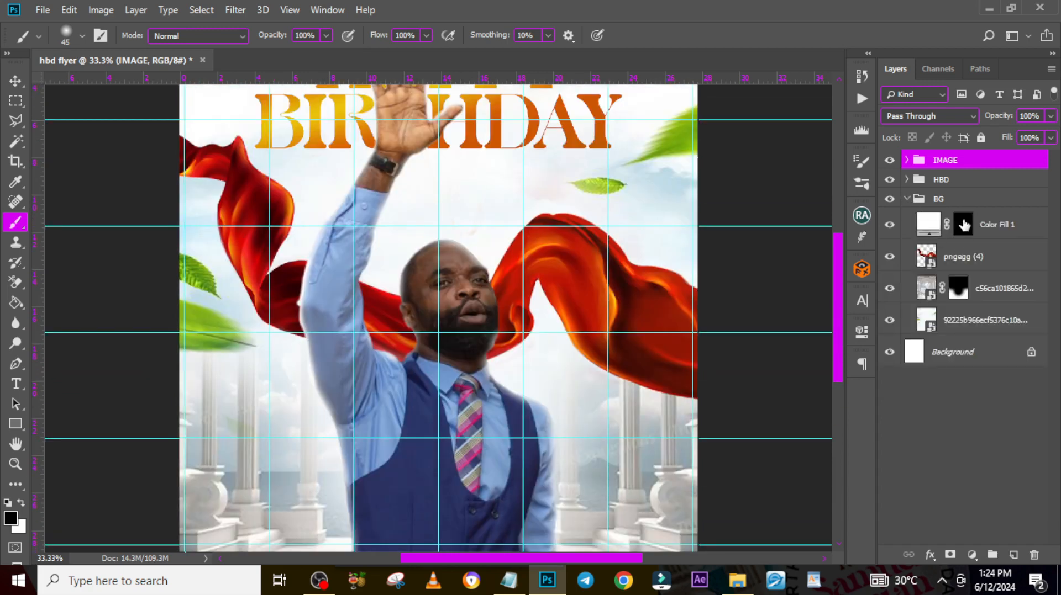
left_click(963, 225)
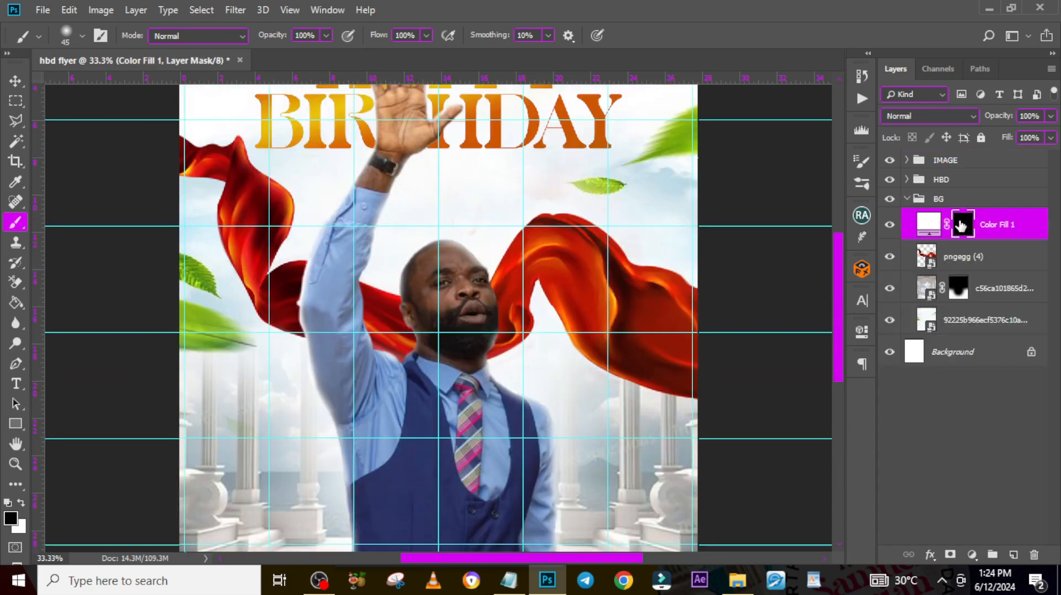
left_click(21, 505)
key("]")
left_click_drag(314, 267, 303, 351)
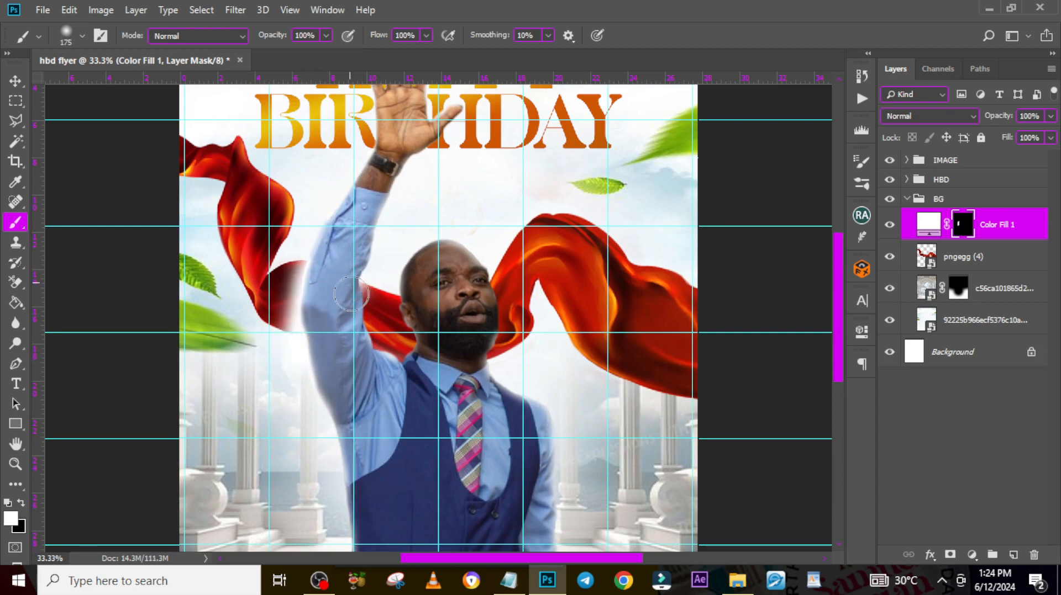
left_click_drag(352, 294, 386, 382)
left_click_drag(420, 279, 421, 374)
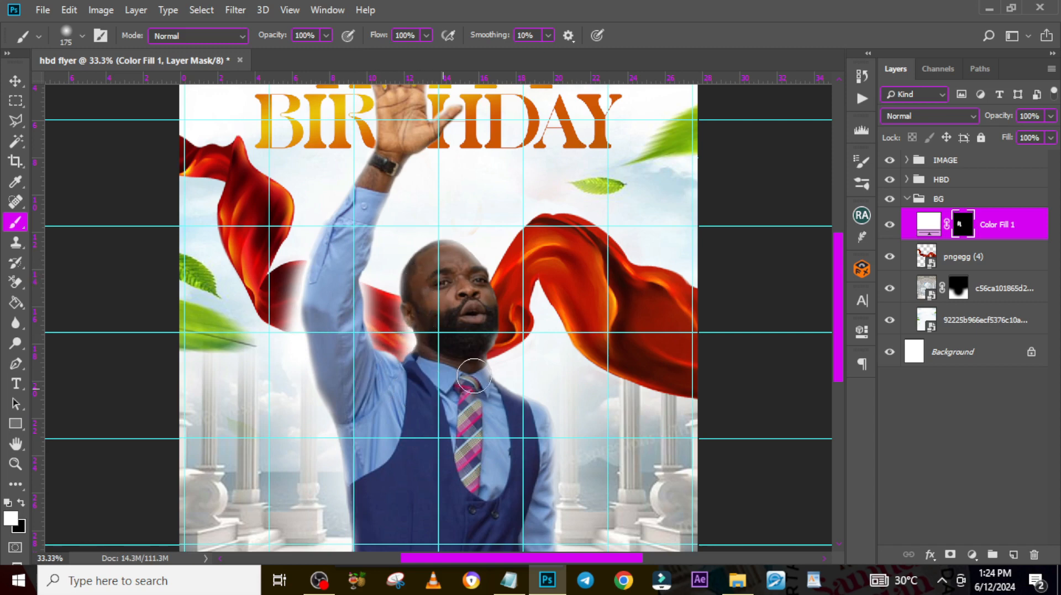
mouse_move(474, 302)
left_mouse_down()
mouse_move(483, 339)
mouse_move(472, 380)
mouse_move(478, 288)
mouse_move(469, 273)
mouse_move(478, 312)
left_mouse_up()
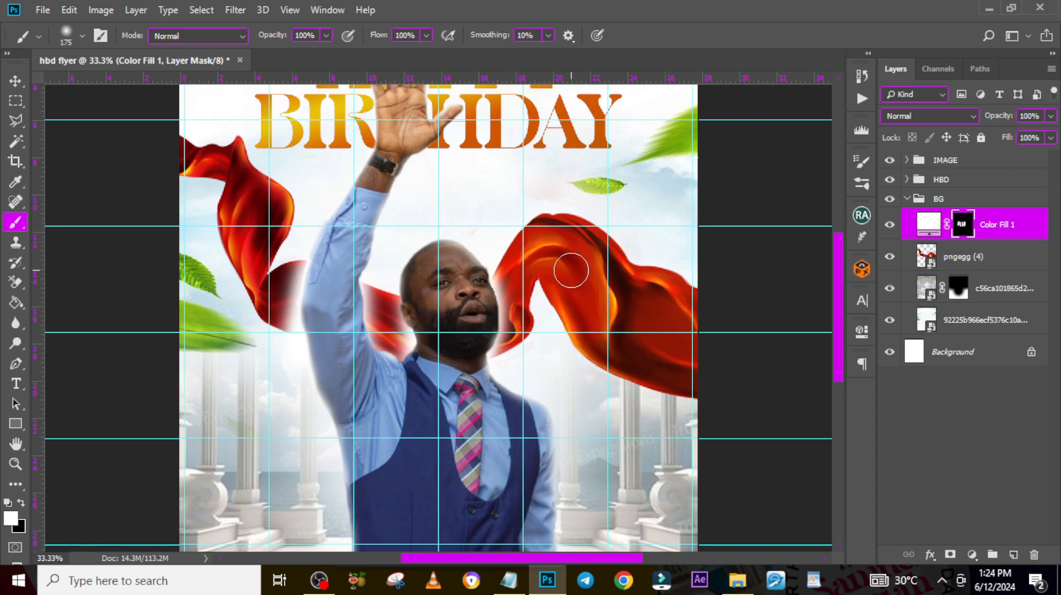
key("ctrl+0")
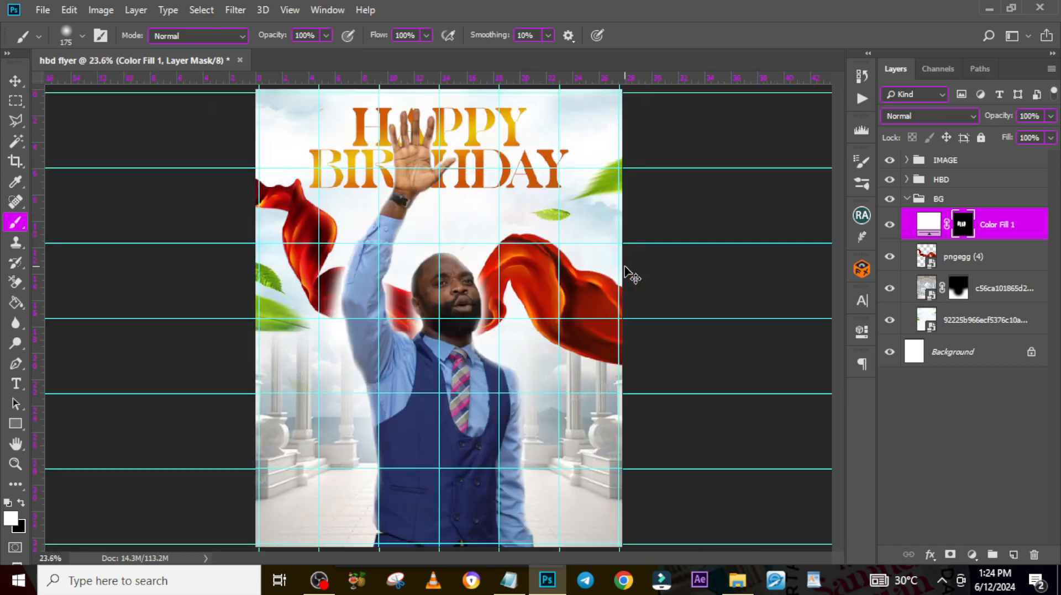
Step: Duplicate the BG group and convert the duplicate to a smart object
left_click(907, 199)
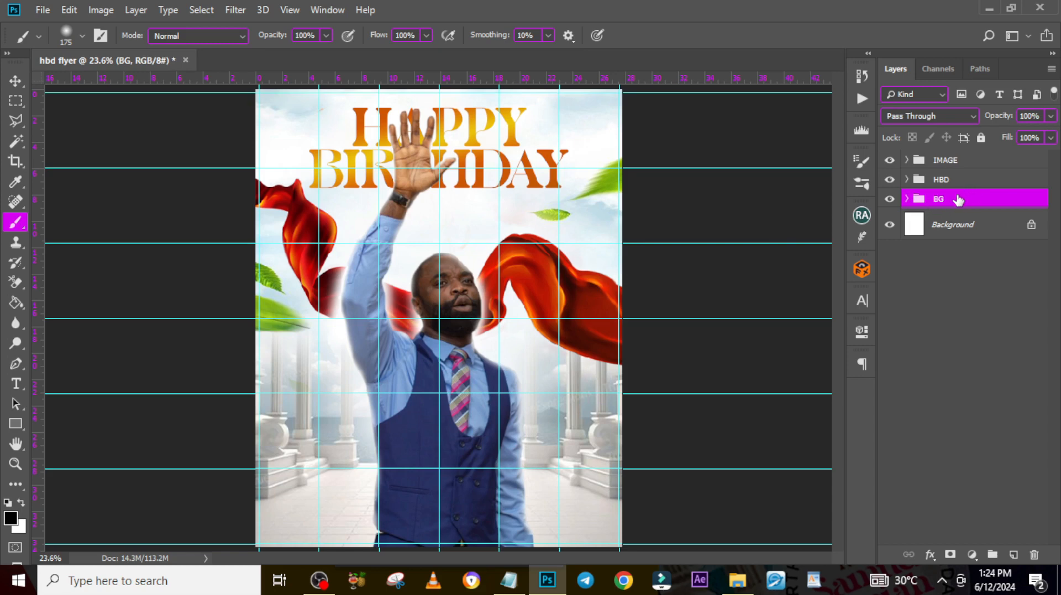
key("ctrl+j")
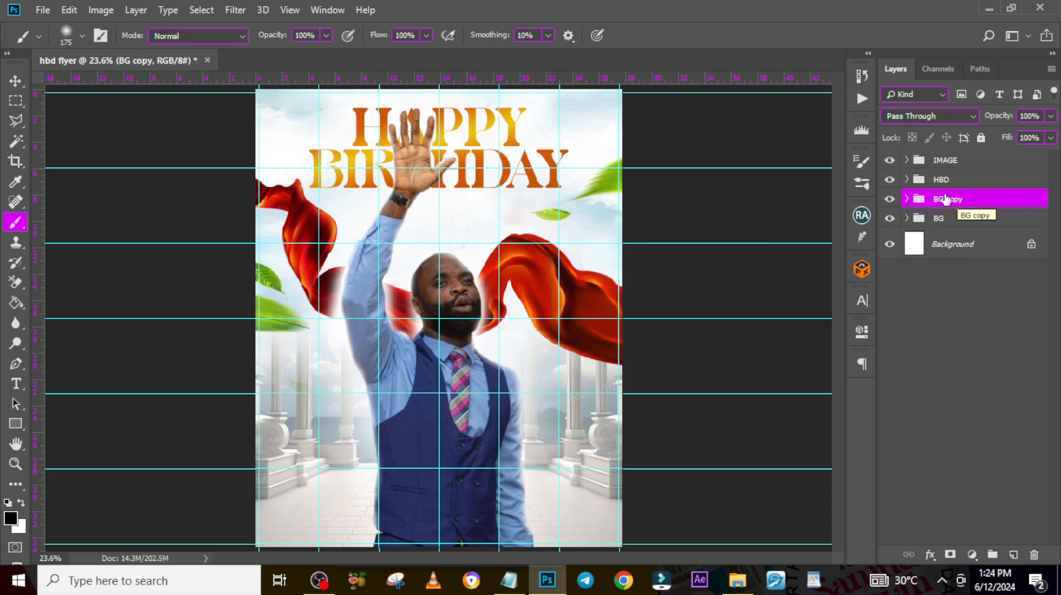
right_click(946, 199)
left_click(884, 280)
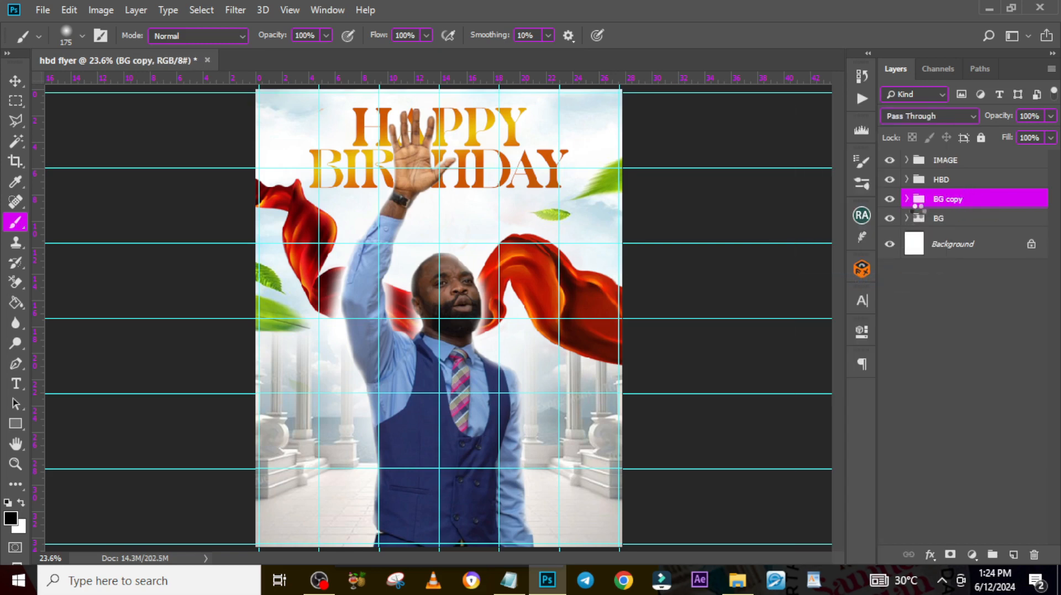
Step: Move the BG copy layer into the BG group, directly above Color Fill 1
left_click(907, 232)
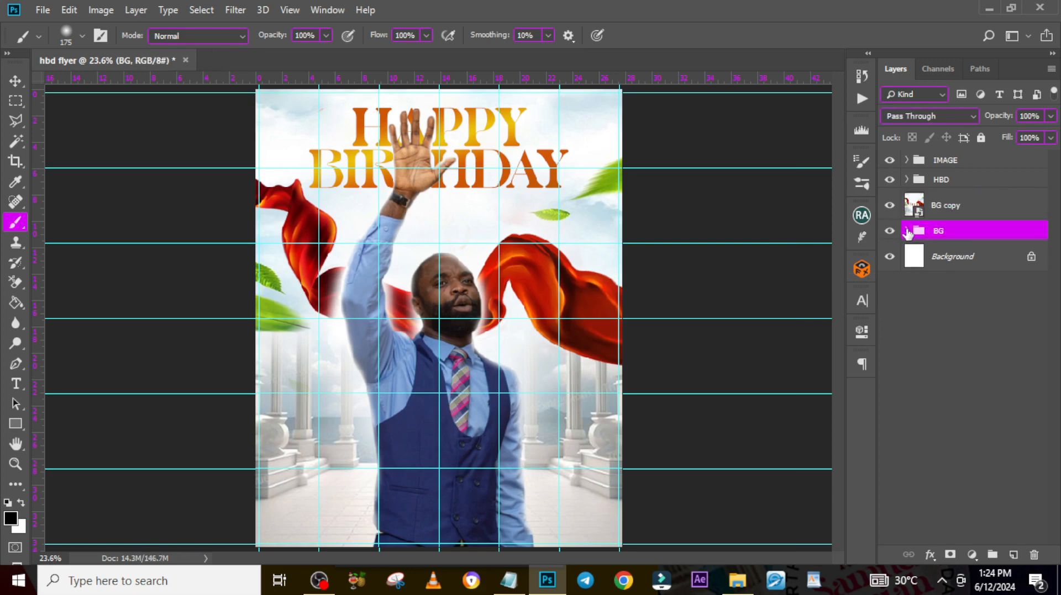
left_click(907, 231)
left_click_drag(942, 205, 955, 238)
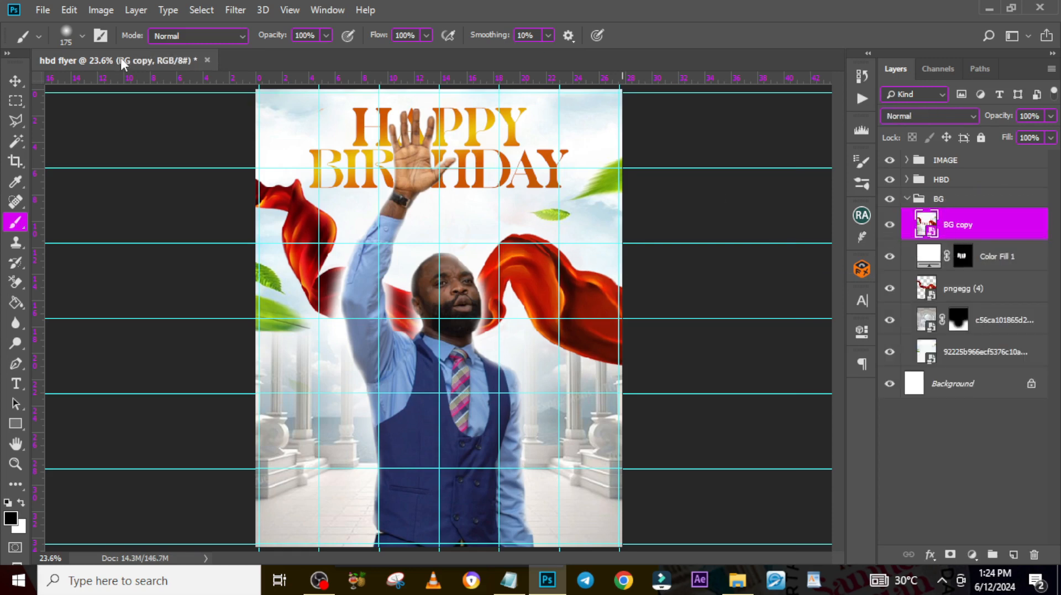
Step: In the Camera Raw filter, grade BG copy: Temperature +3, Exposure +0.15, Contrast +18, Highlights -36, Shadows -18, Whites -18, Blacks -13, Clarity +20
left_click(235, 10)
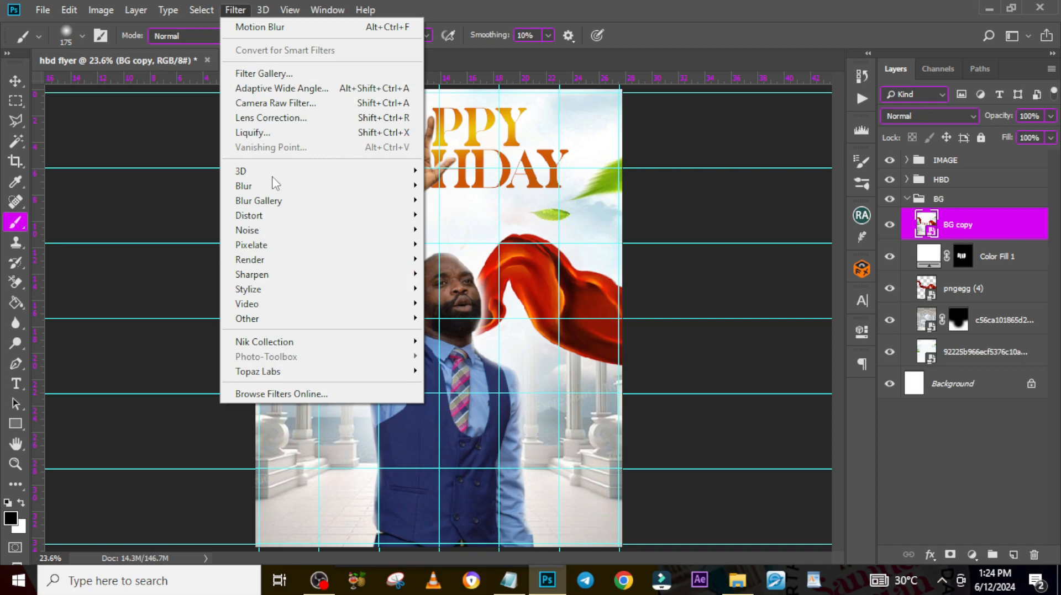
left_click(271, 118)
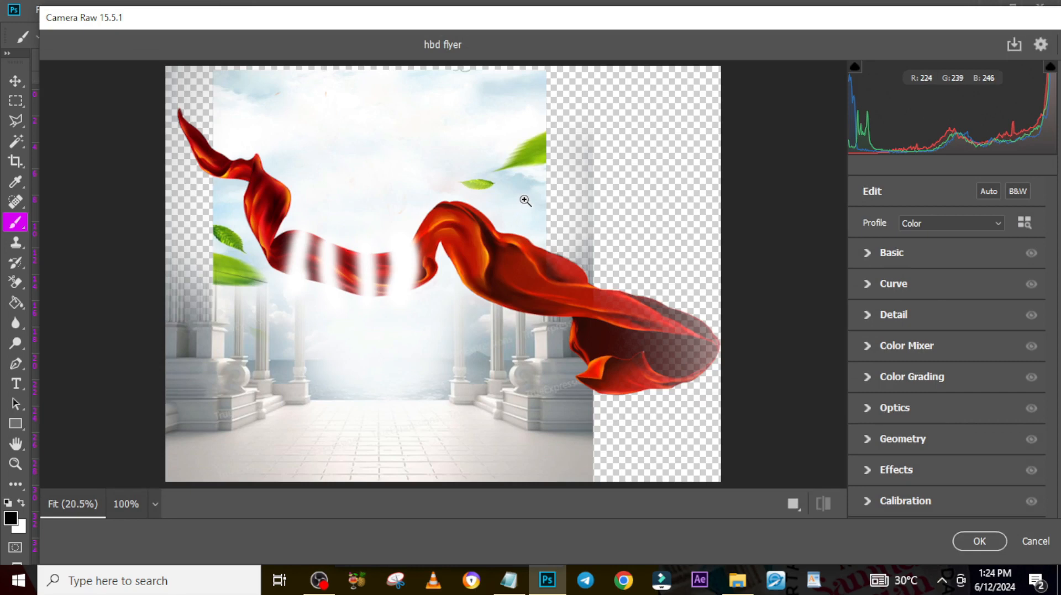
left_click(868, 255)
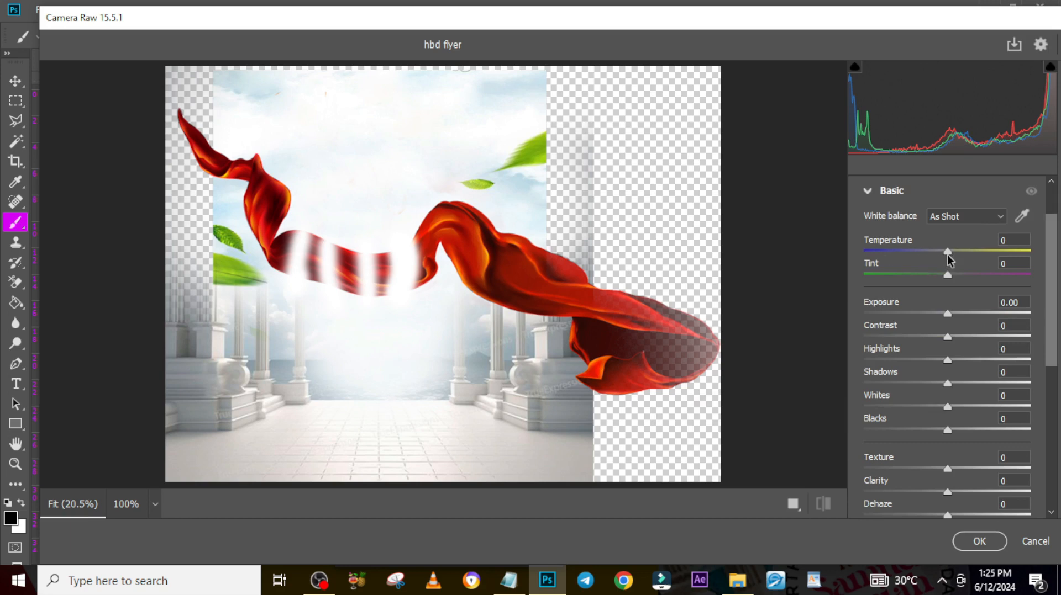
left_click_drag(946, 254, 950, 253)
left_click_drag(948, 313, 936, 432)
left_click_drag(946, 492, 963, 492)
scroll(961, 331, "down", 5)
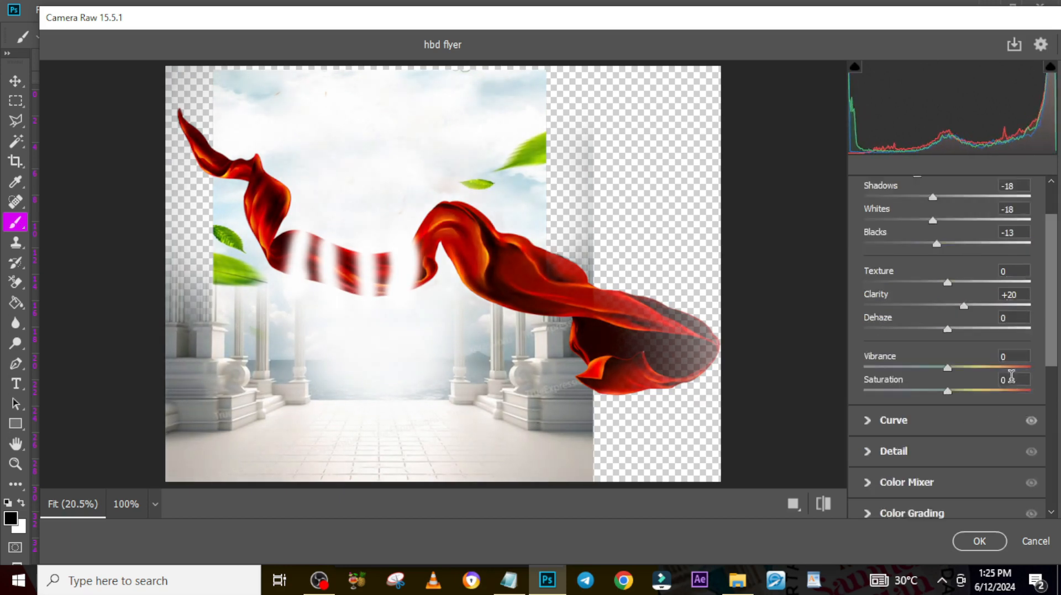
left_click_drag(946, 274, 992, 283)
scroll(926, 303, "up", 5)
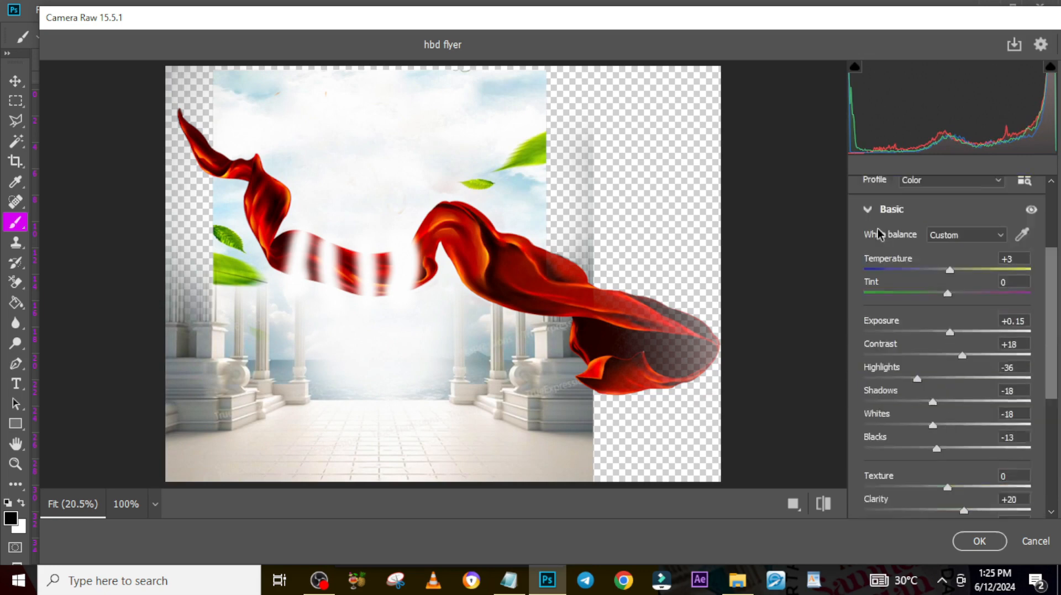
Step: Set the background's Sharpening to 25 in the Camera Raw Detail settings
left_click(887, 208)
left_click(884, 314)
left_click_drag(865, 352, 919, 354)
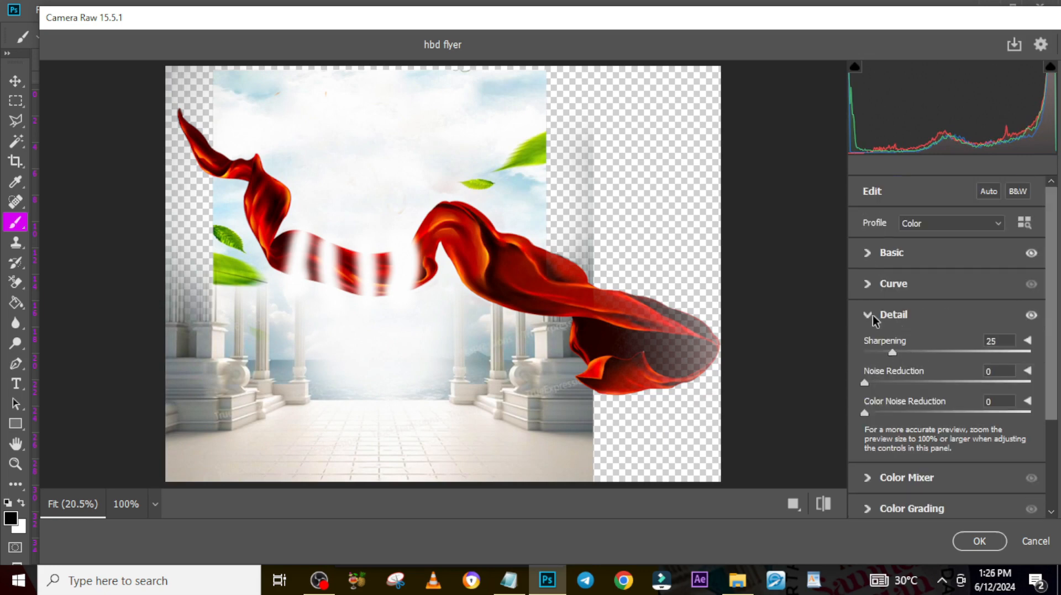
left_click(879, 315)
Step: In the Color Mixer, set the aquas to Saturation +100 and Luminance +73, and intensify the blues
left_click(906, 345)
left_click(945, 396)
left_click_drag(947, 456, 1030, 456)
left_click_drag(947, 479, 1007, 478)
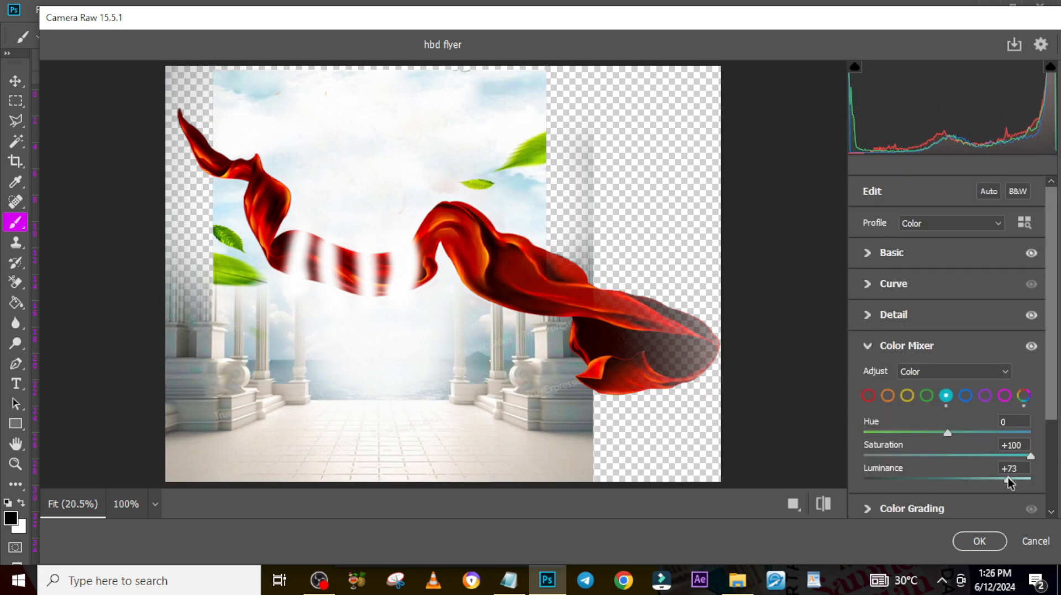
left_click(965, 396)
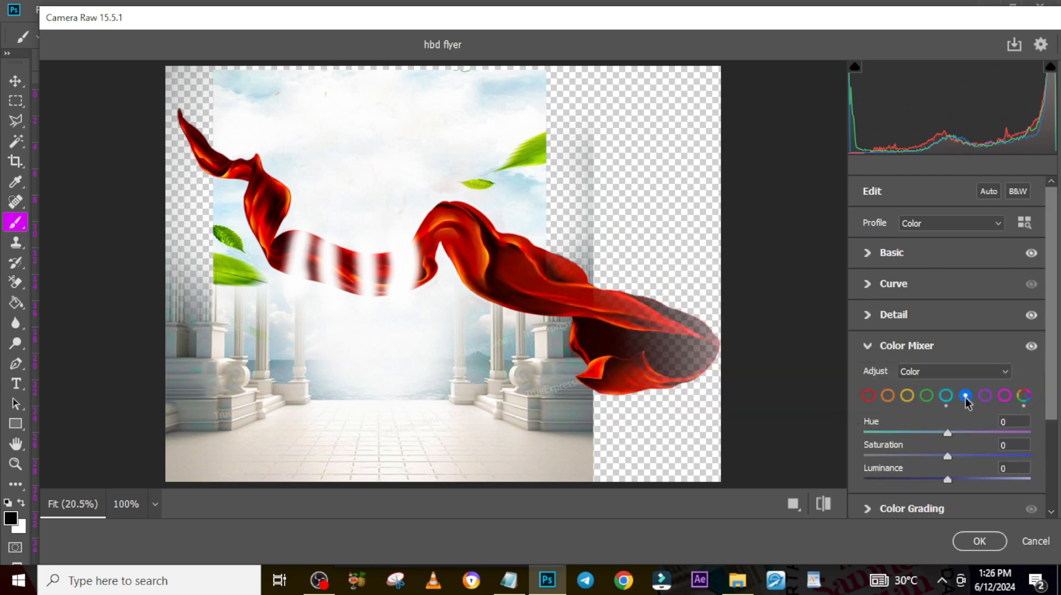
left_click(891, 354)
Step: Add slight grain to the background, apply the Camera Raw filter and collapse the BG group
left_click(884, 469)
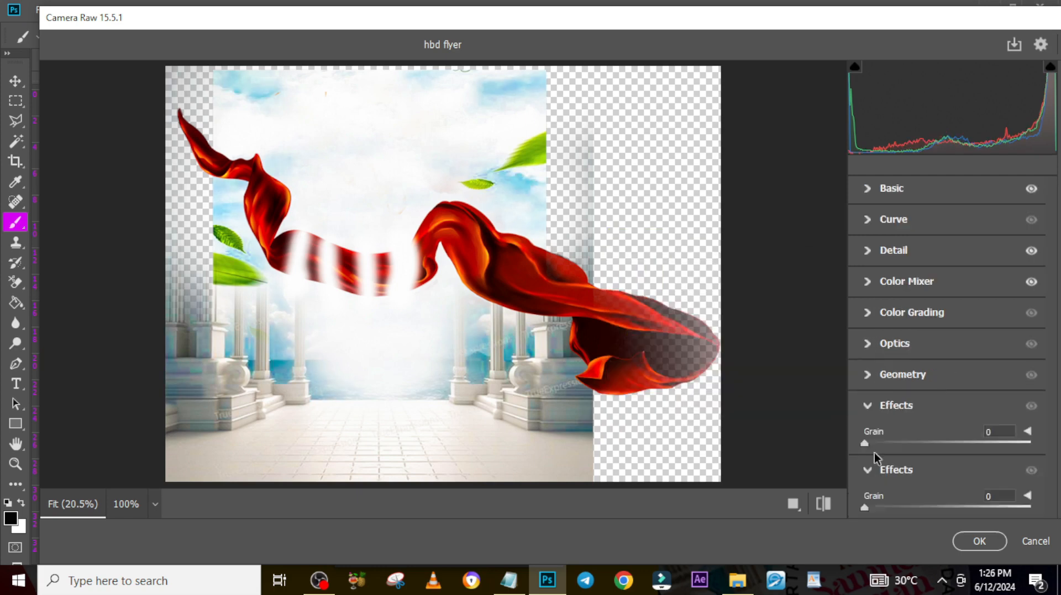
left_click(882, 444)
left_click(978, 543)
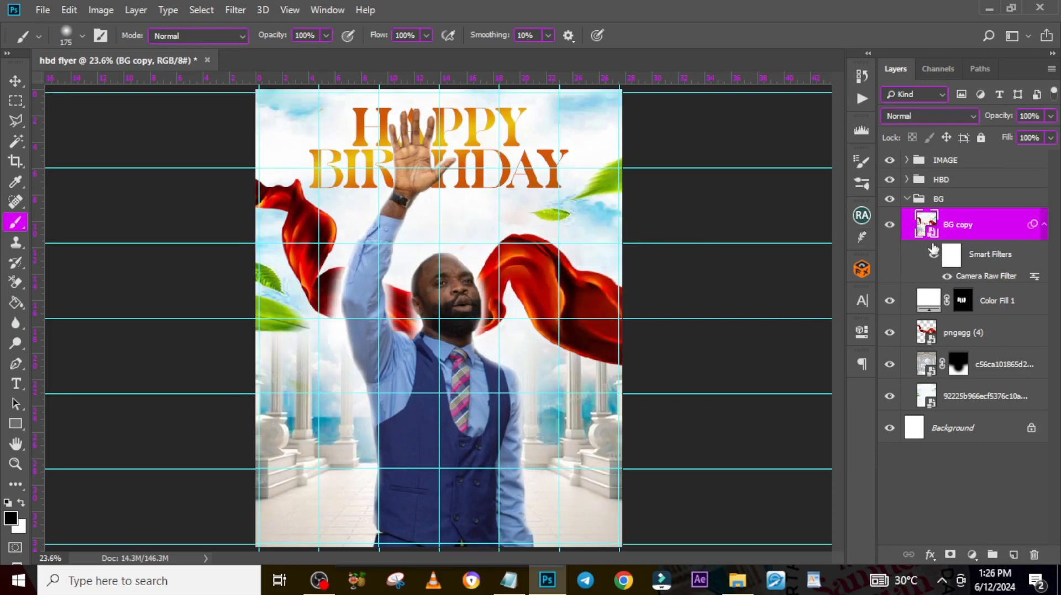
left_click(906, 199)
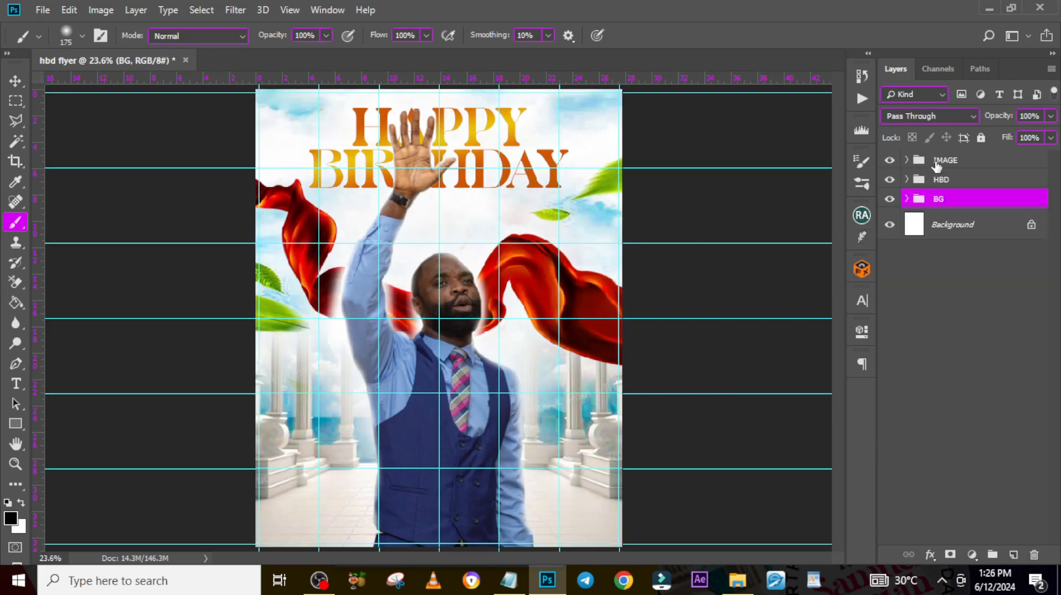
Step: Convert a duplicate of the IMAGE group to a smart object and place it inside the IMAGE group, above Color Fill 2
left_click(940, 162)
key("ctrl+j")
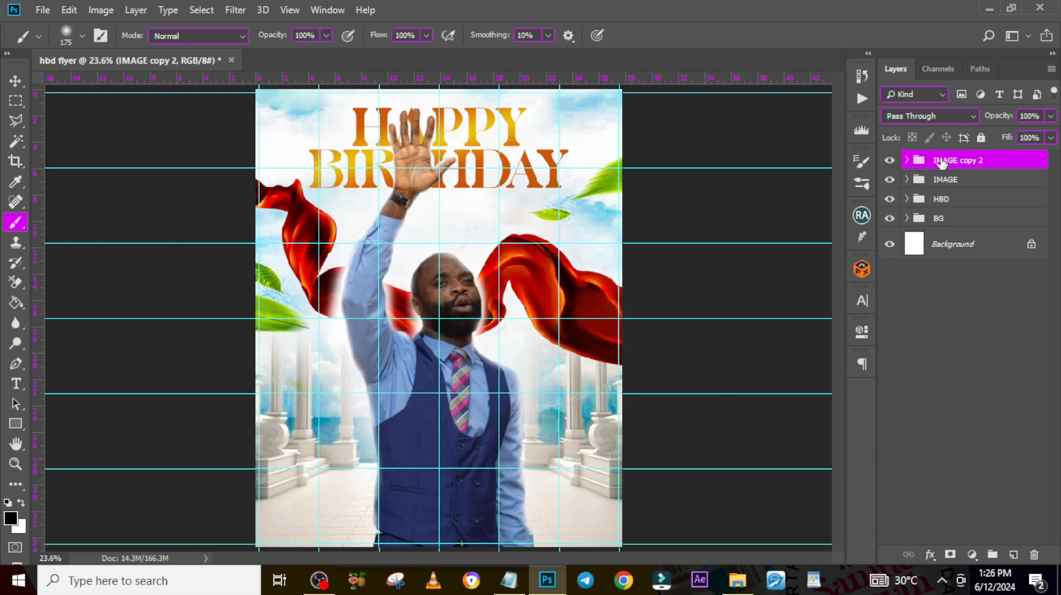
right_click(942, 162)
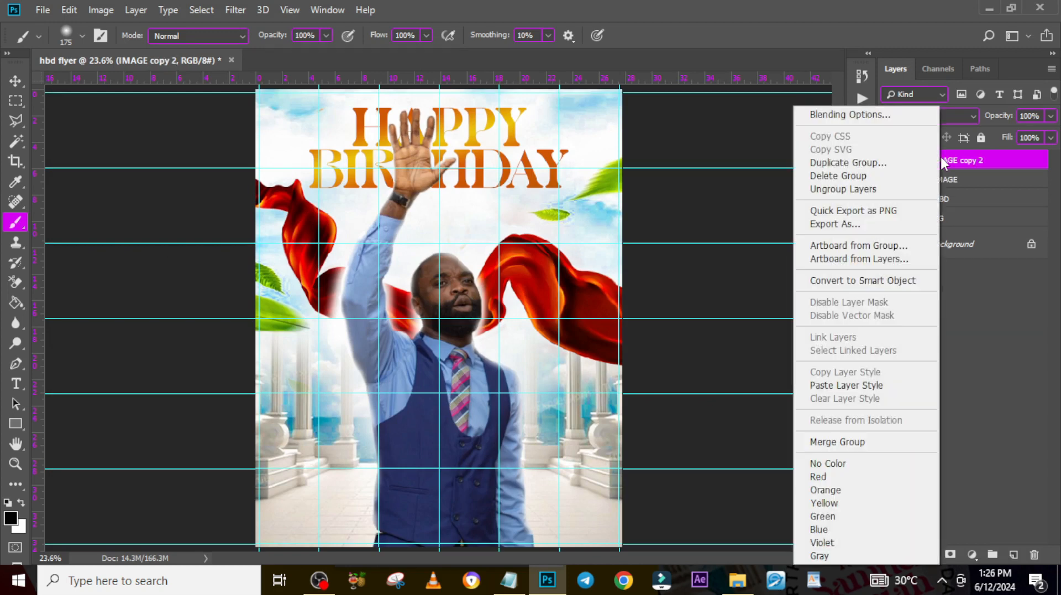
left_click(855, 279)
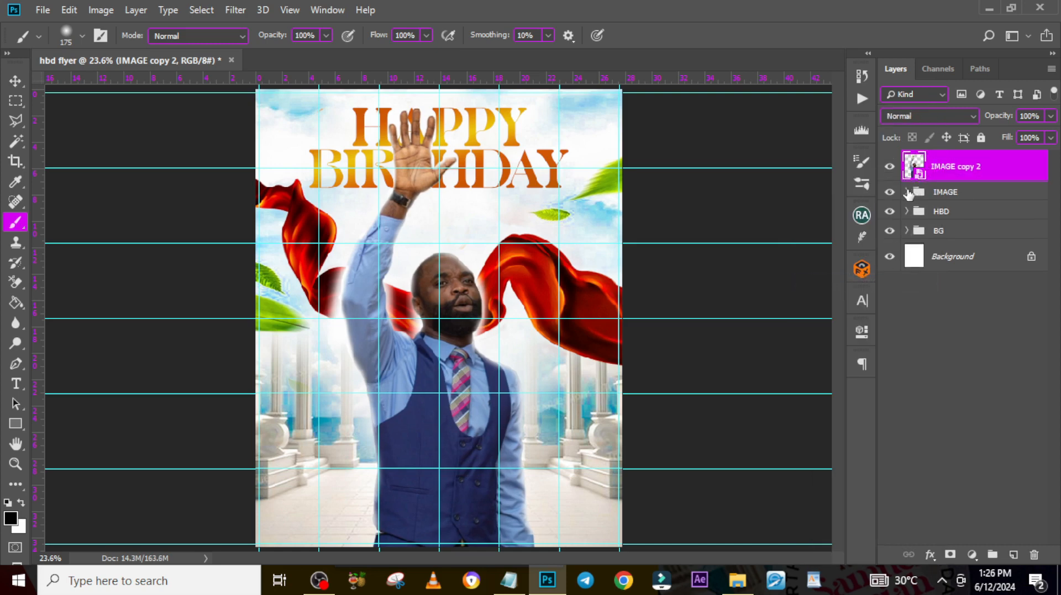
left_click(907, 191)
left_click_drag(950, 166, 951, 209)
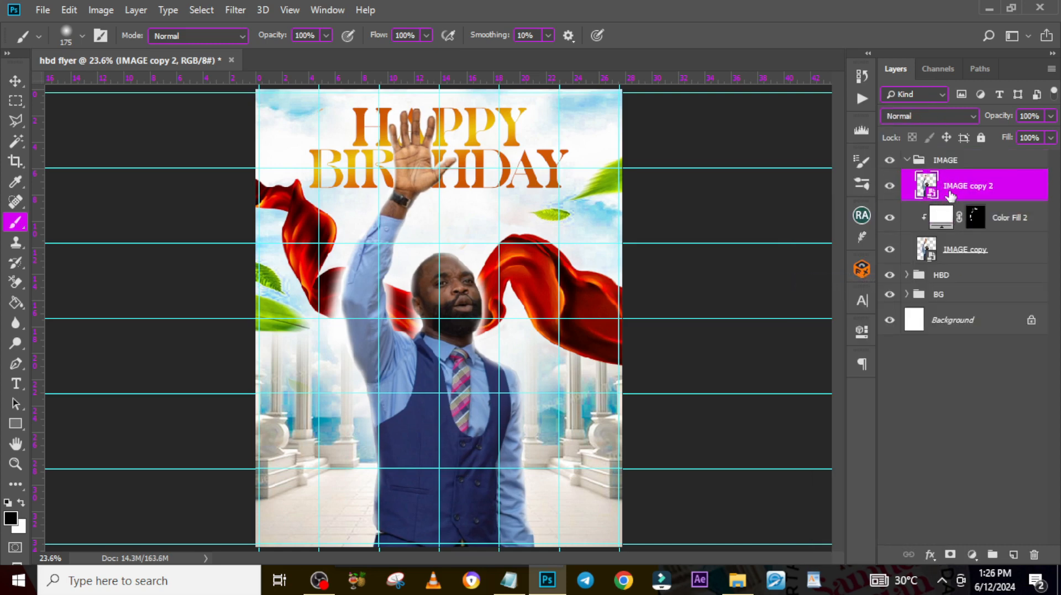
Step: In the Camera Raw filter, warm IMAGE copy 2 slightly and raise its Contrast, Shadows, Clarity and Vibrance
left_click(233, 10)
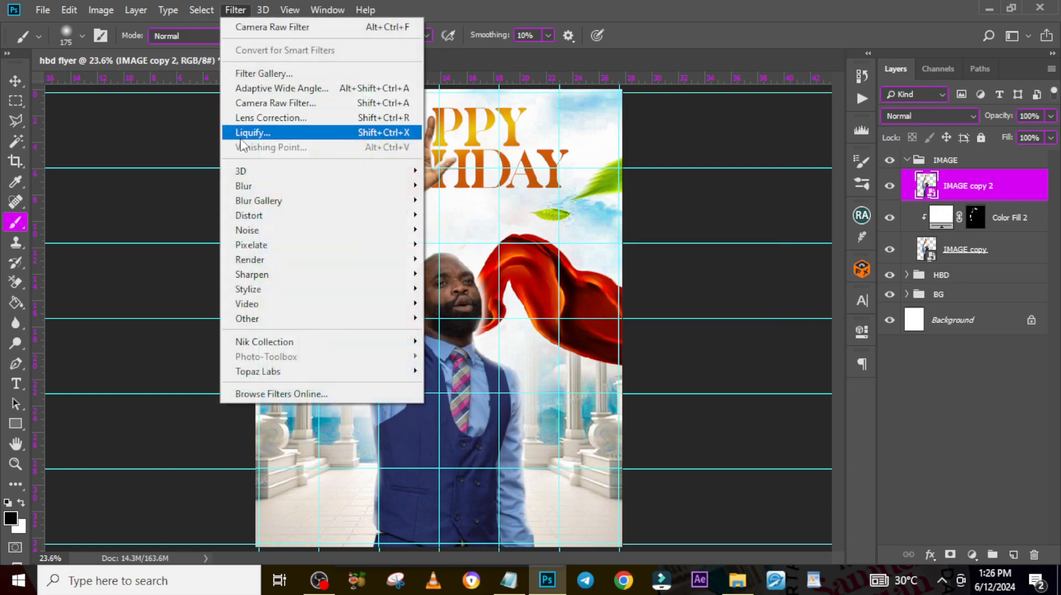
left_click(261, 104)
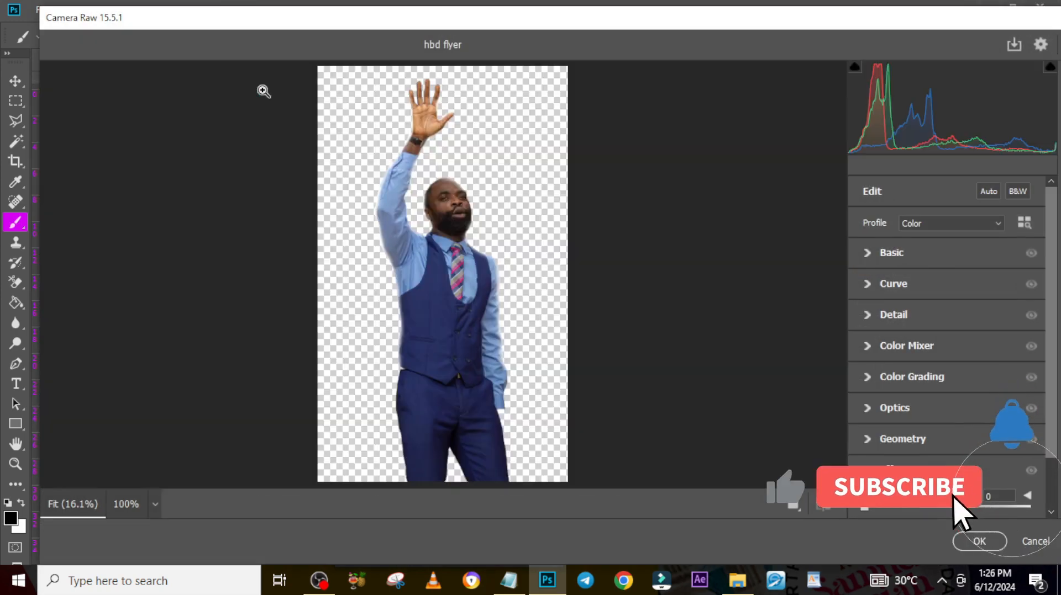
left_click(869, 253)
left_click_drag(947, 253, 958, 253)
left_click_drag(946, 337, 982, 386)
left_click_drag(950, 493, 965, 493)
scroll(966, 493, "down", 5)
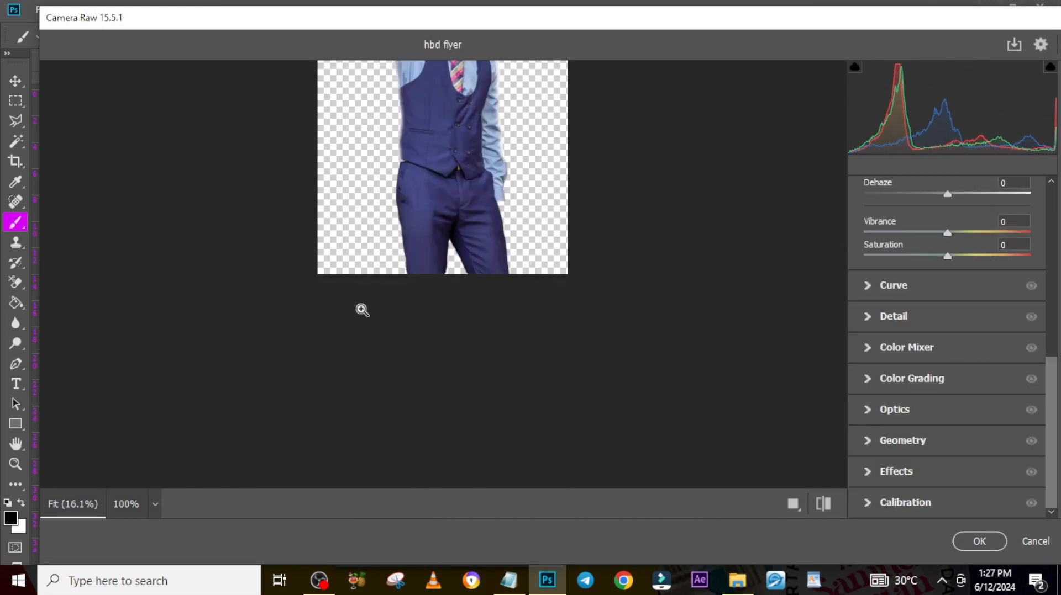
left_click_drag(947, 233, 958, 233)
Step: Add moderate Sharpening to the man's photo in the Camera Raw Detail settings
left_click(878, 318)
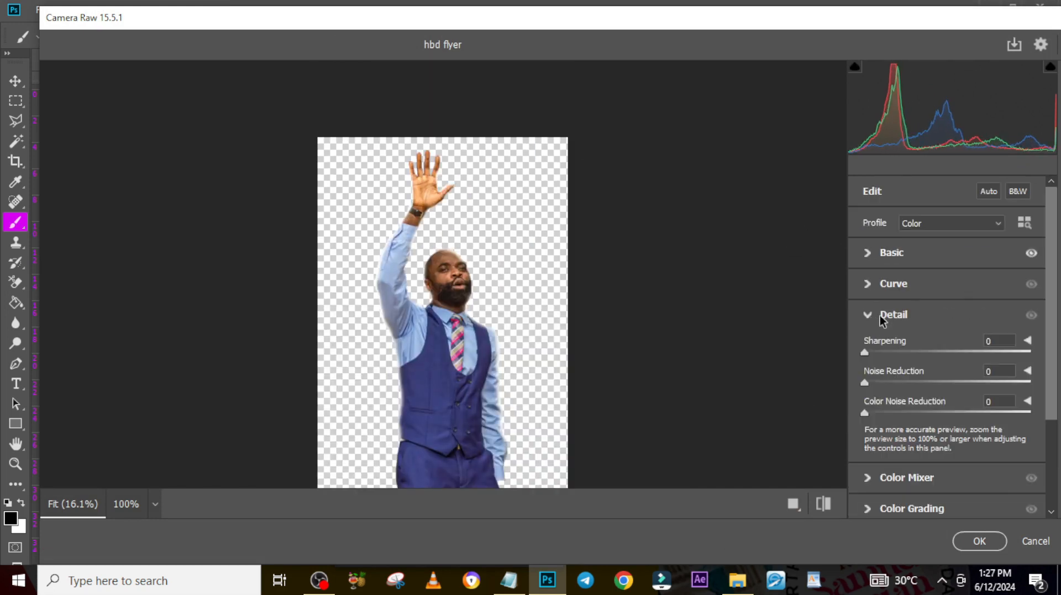
left_click_drag(897, 353, 894, 352)
left_click(868, 315)
Step: Raise the saturation and luminance of the aquas in the man's photo with the Color Mixer, and adjust the blues
left_click(895, 346)
left_click(946, 395)
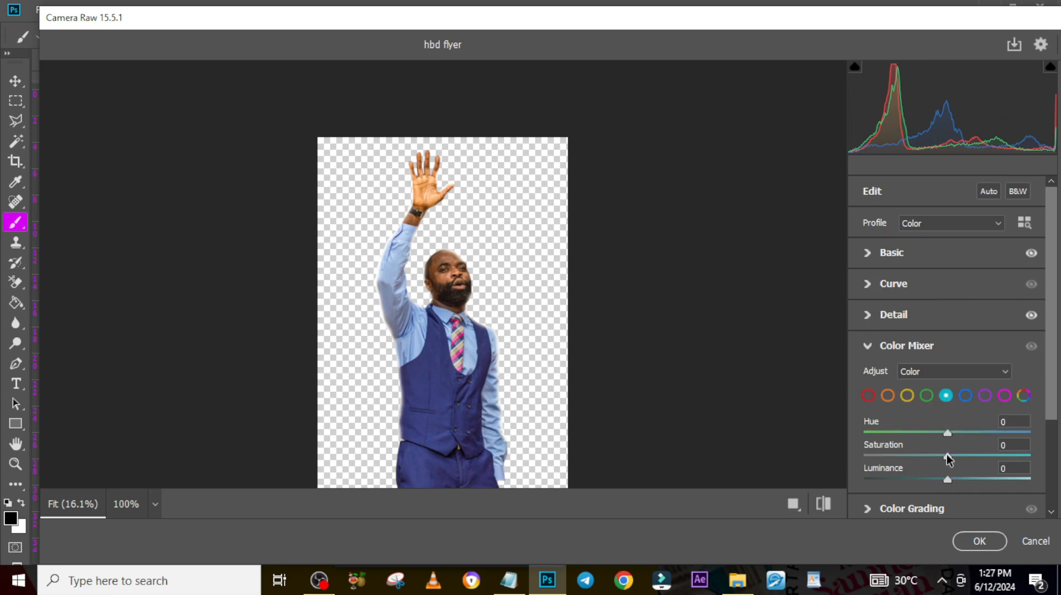
left_click_drag(946, 454, 966, 479)
left_click(966, 395)
left_click(867, 347)
Step: Set Grain to 6 for the man's photo, apply the Camera Raw filter and collapse the IMAGE group
left_click(877, 471)
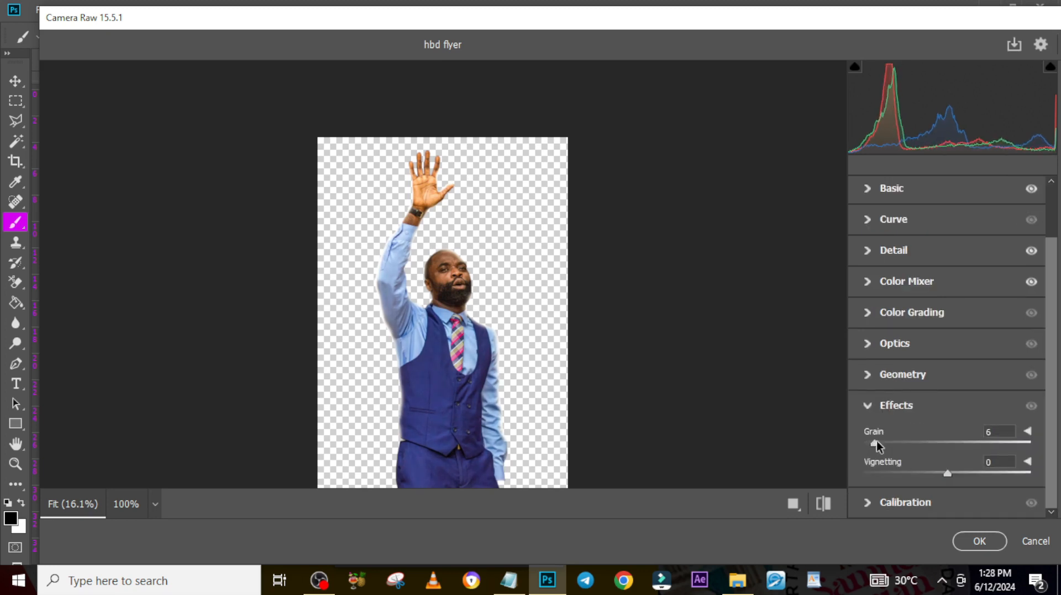
left_click(877, 441)
left_click(876, 408)
left_click(975, 541)
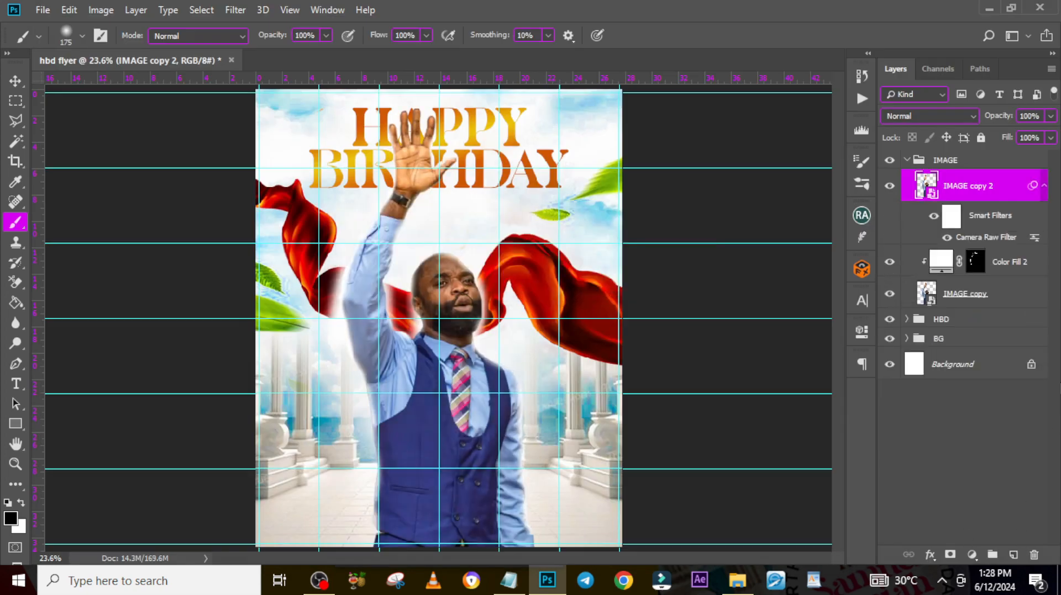
left_click(907, 160)
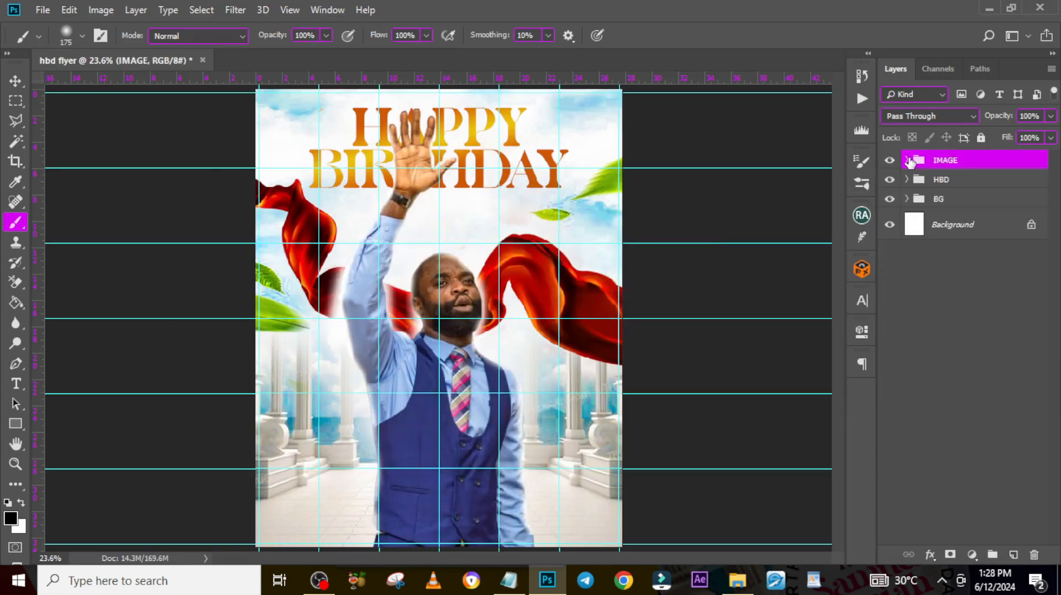
Step: Copy the word "Pastor" from the 35 Notepad file and paste it as a new text layer beside the man's lower sleeve
key("t")
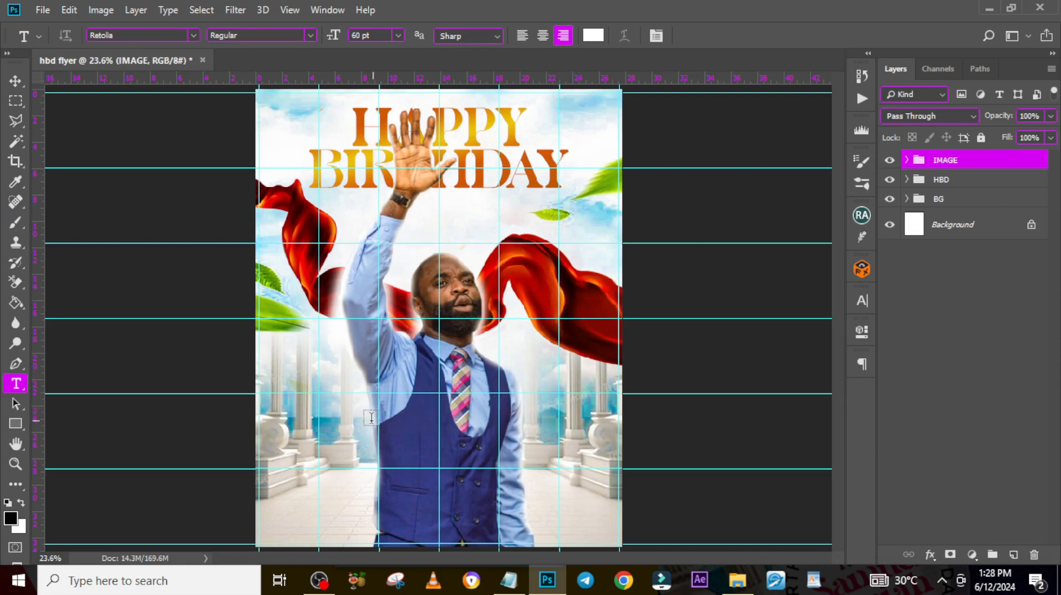
left_click(346, 408)
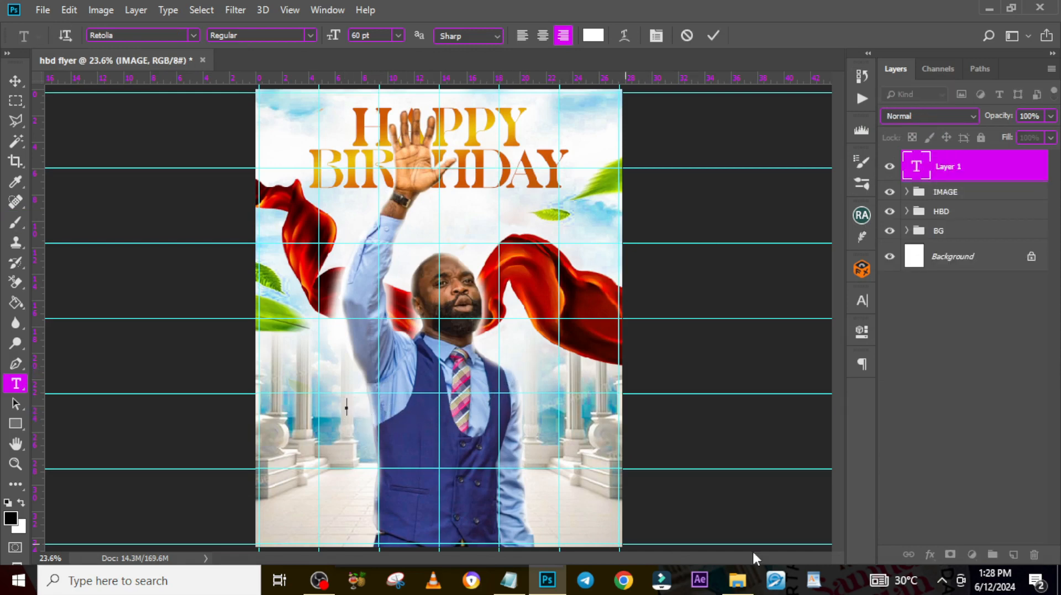
left_click(508, 580)
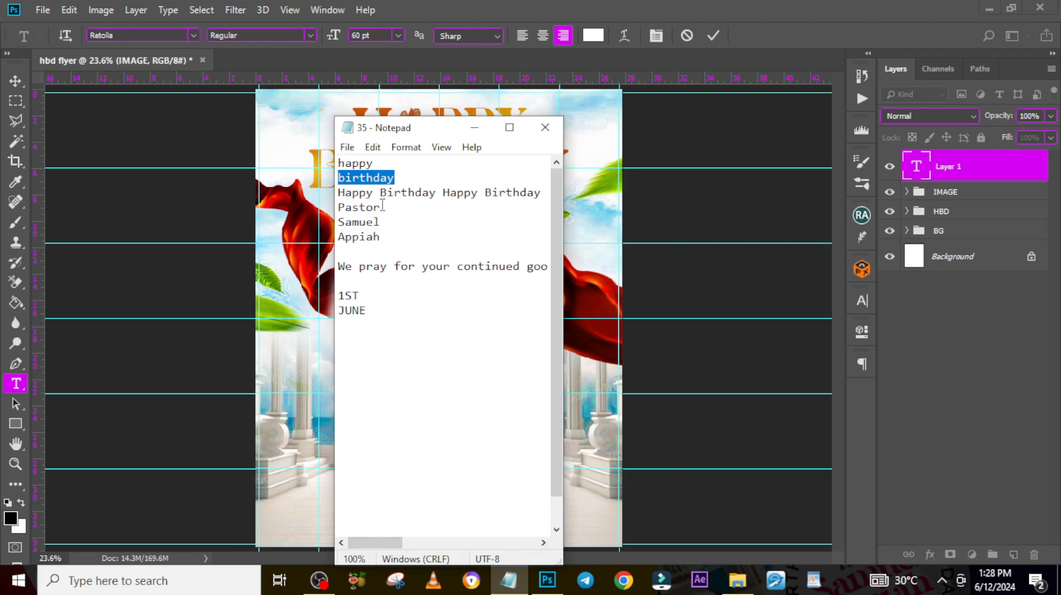
left_click_drag(382, 207, 326, 215)
key("ctrl+c")
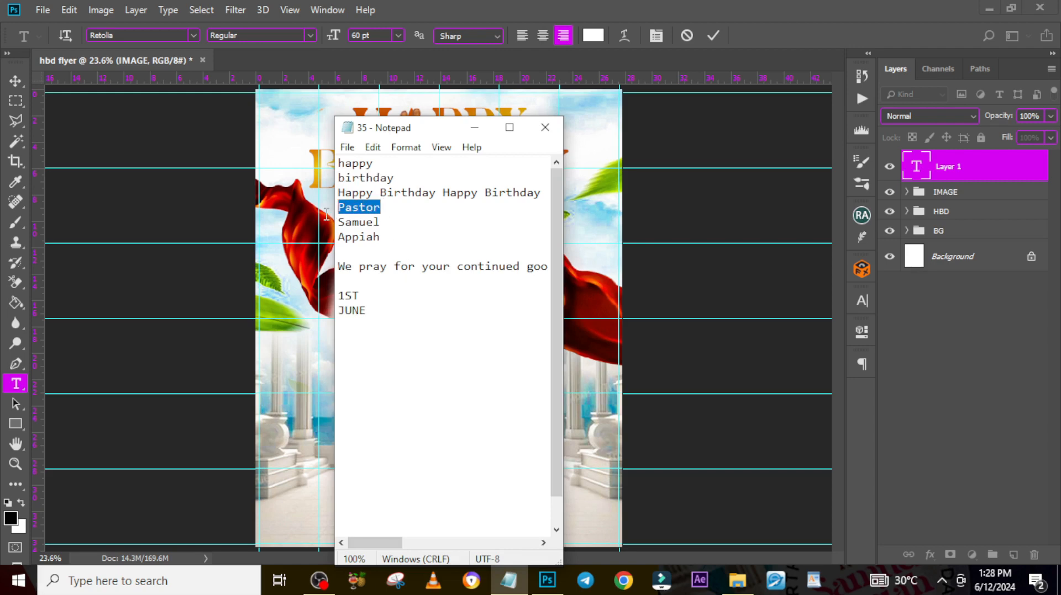
left_click(490, 3)
key("ctrl+v")
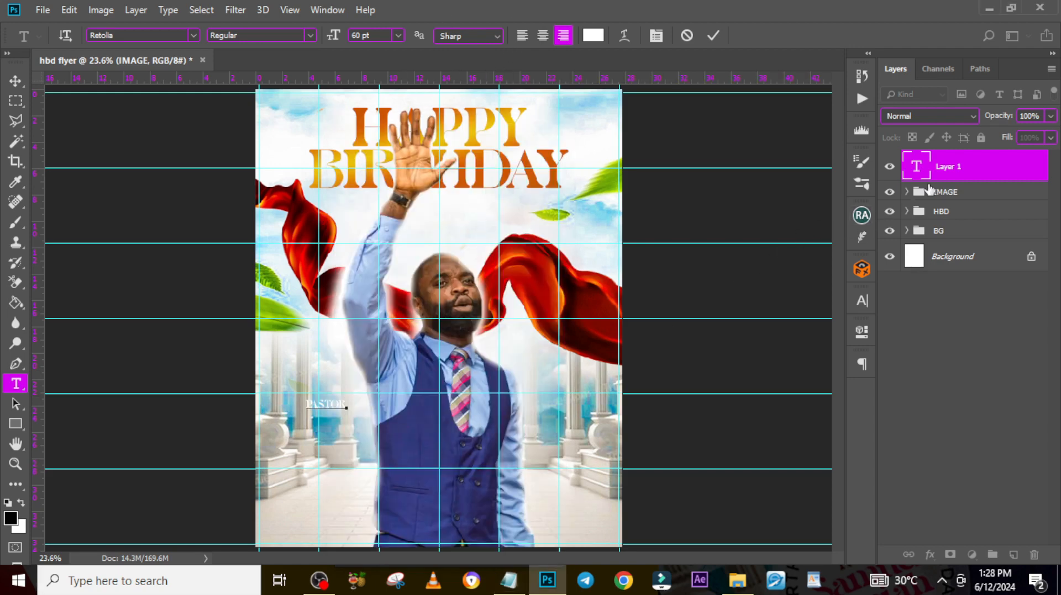
left_click(946, 172)
Step: Set the Pastor text's colour to b14a00
left_click(865, 296)
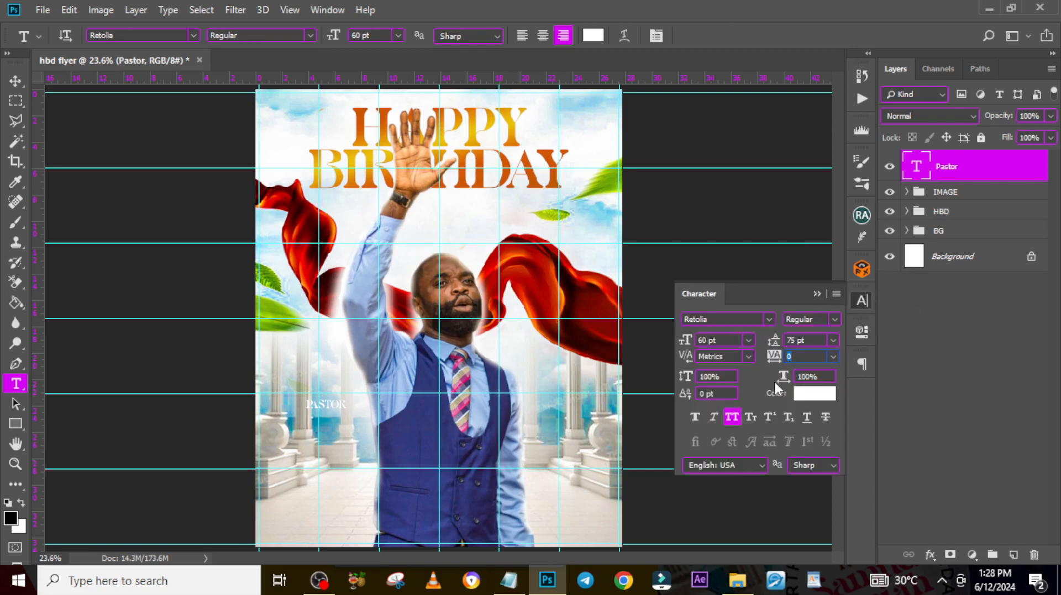
left_click(806, 394)
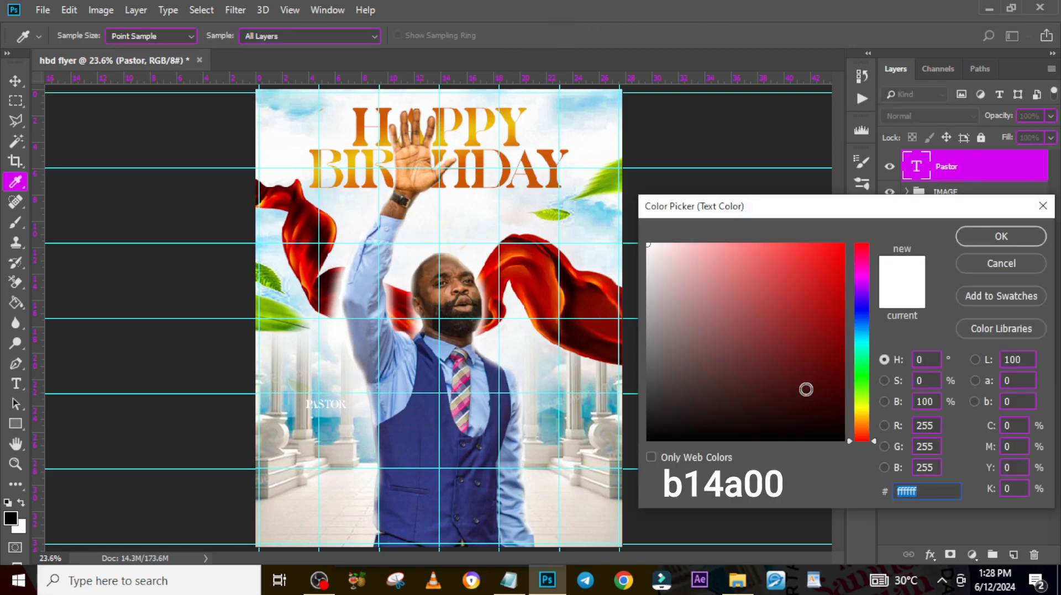
type("b1")
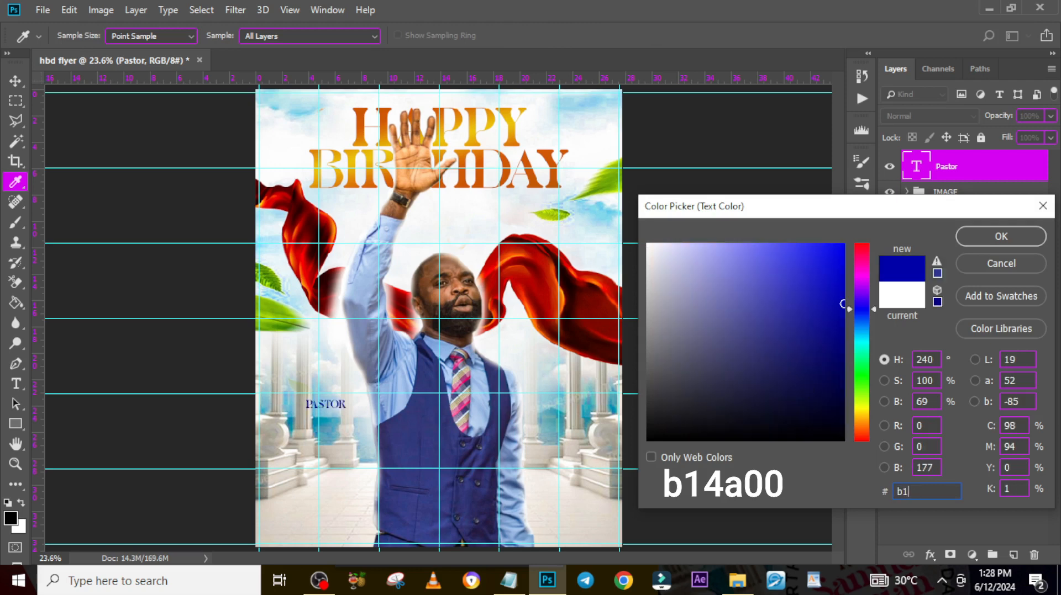
type("4a00")
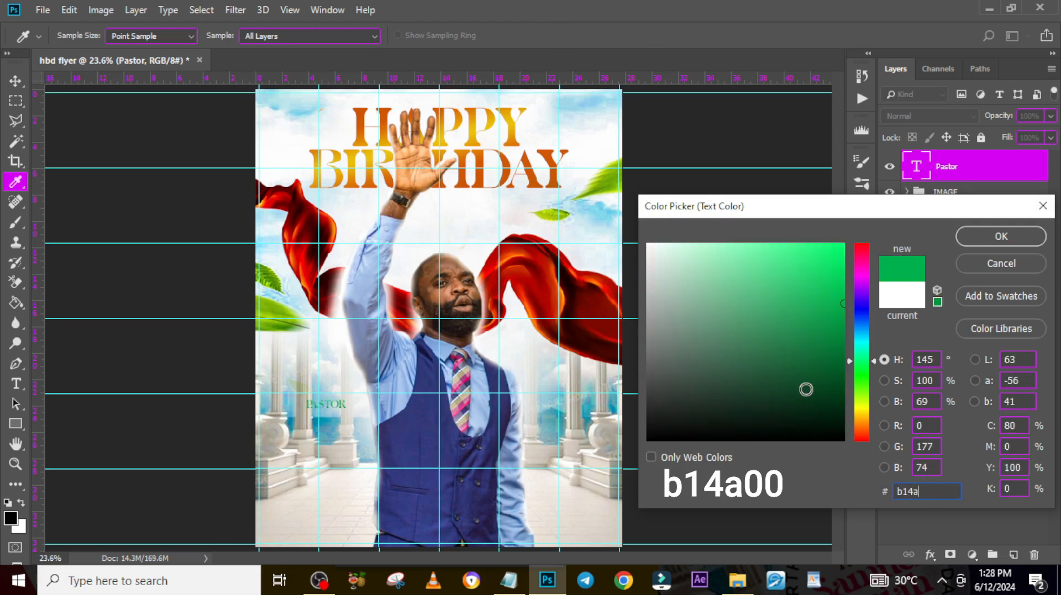
left_click(1006, 240)
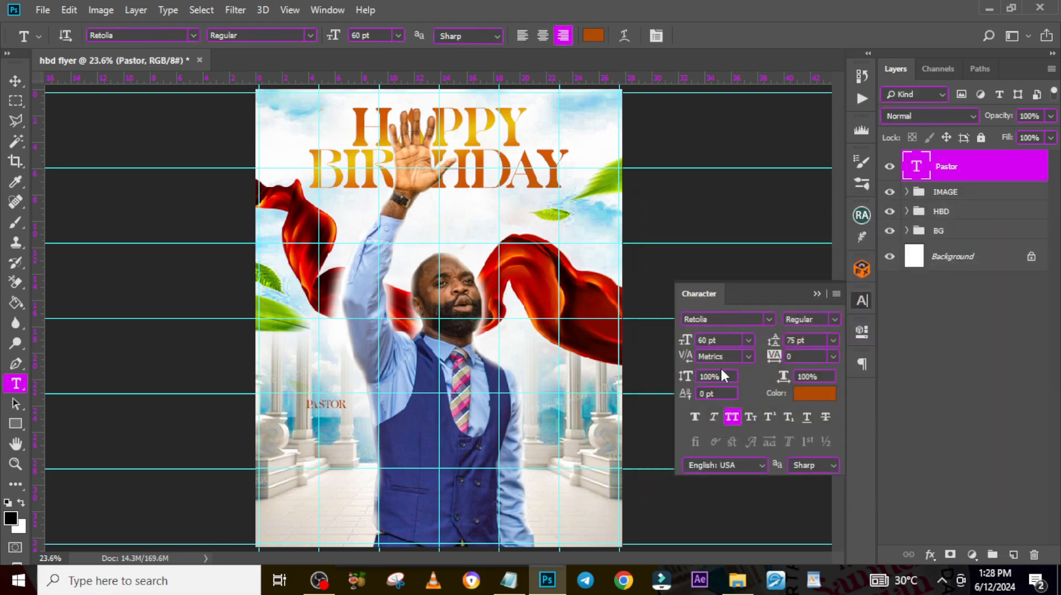
Step: Scale the Pastor text down to about 42 pt beside the man's raised arm and turn off All Caps
key("ctrl+t")
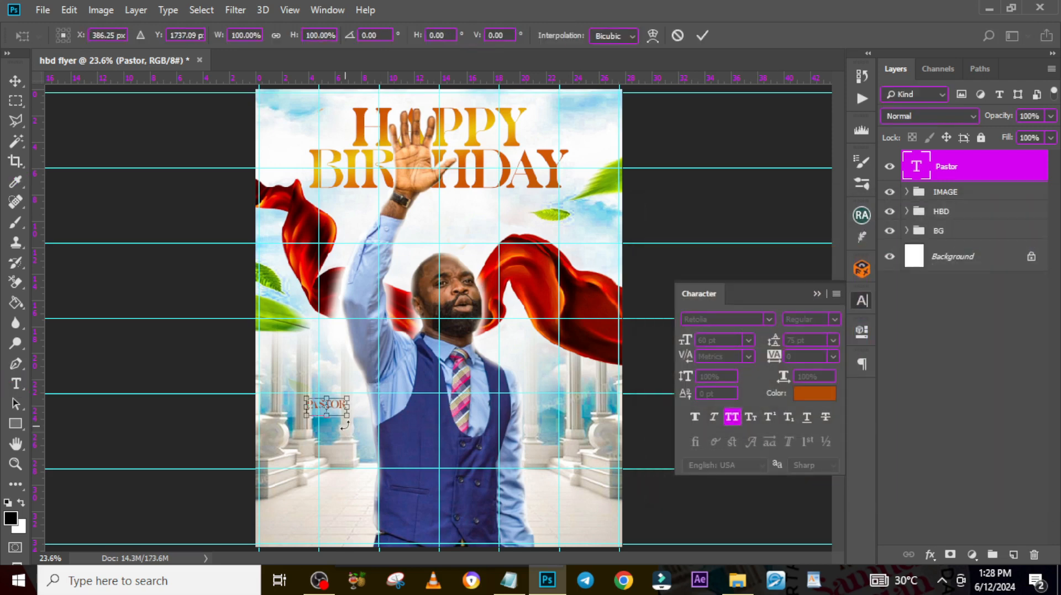
left_click_drag(347, 415, 346, 365)
key("Return")
key("v")
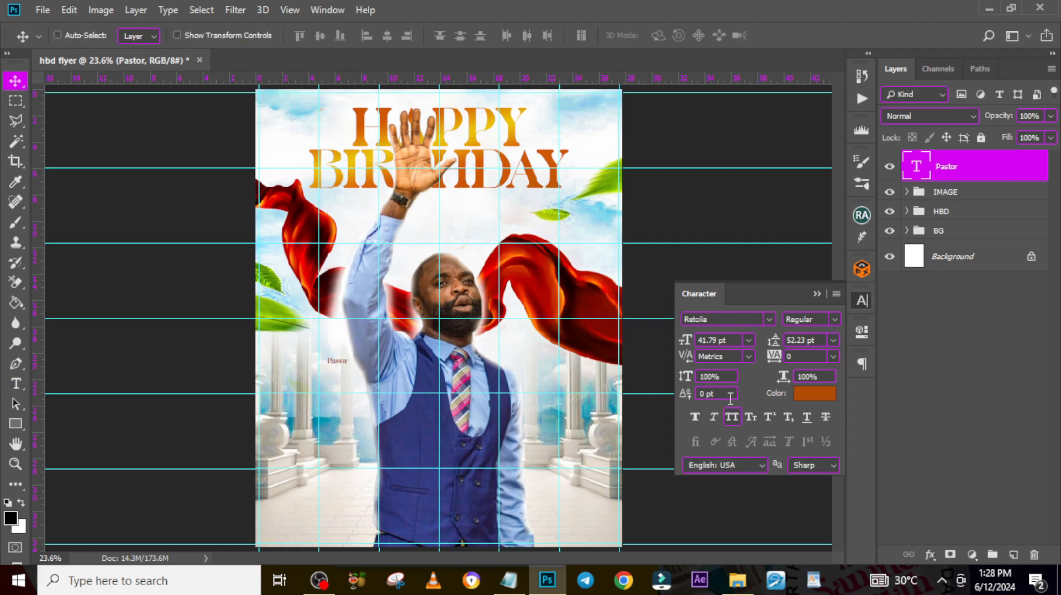
Step: Duplicate the Pastor text just below itself and replace the copy's wording with the celebrant's first name from the 35 Notepad file
key("ctrl+j")
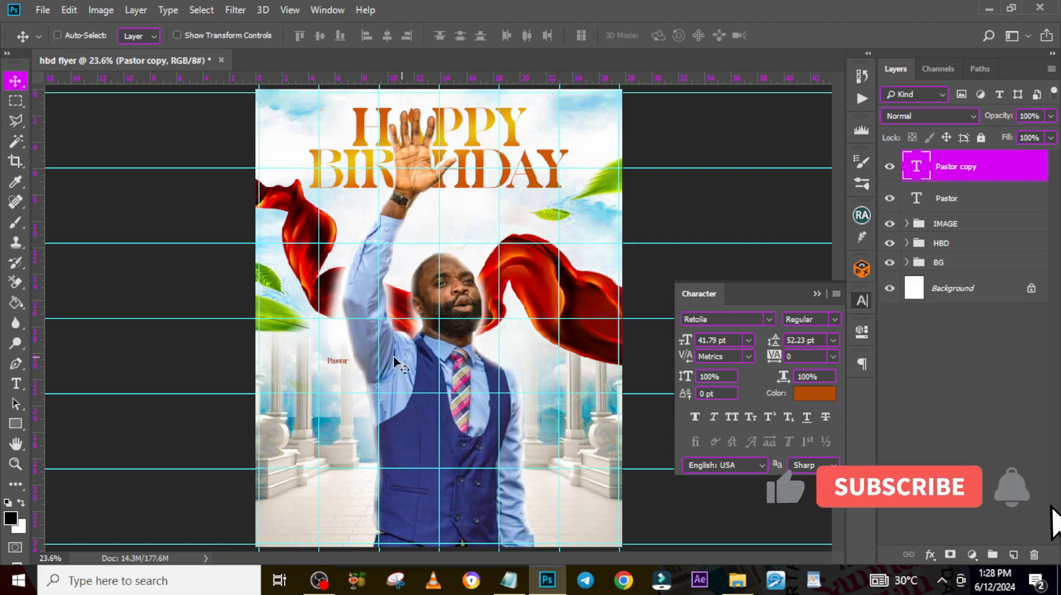
left_click_drag(341, 361, 341, 377)
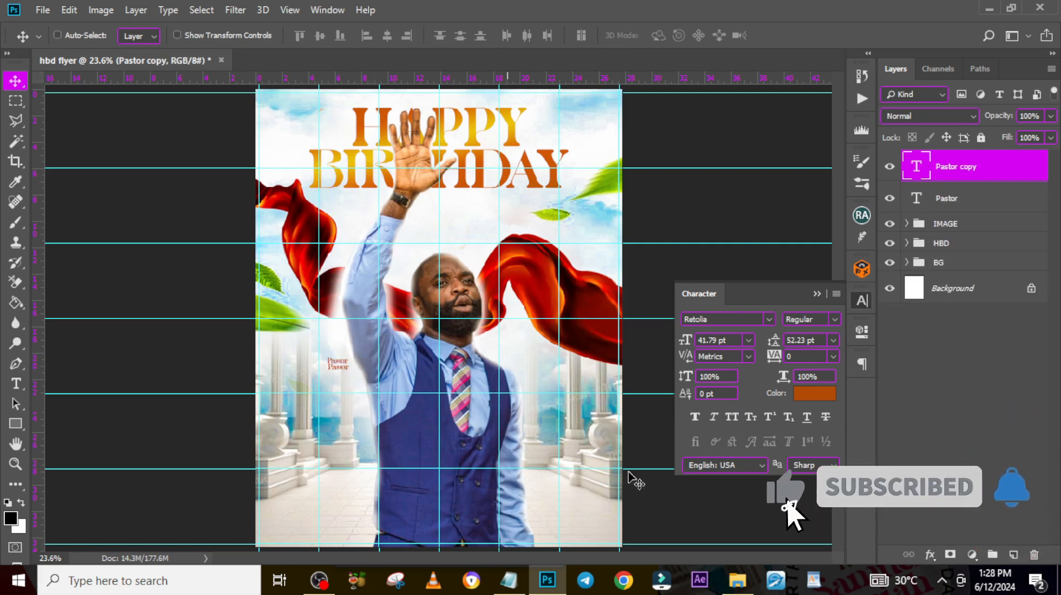
left_click(508, 580)
left_click_drag(390, 221, 307, 221)
key("ctrl+c")
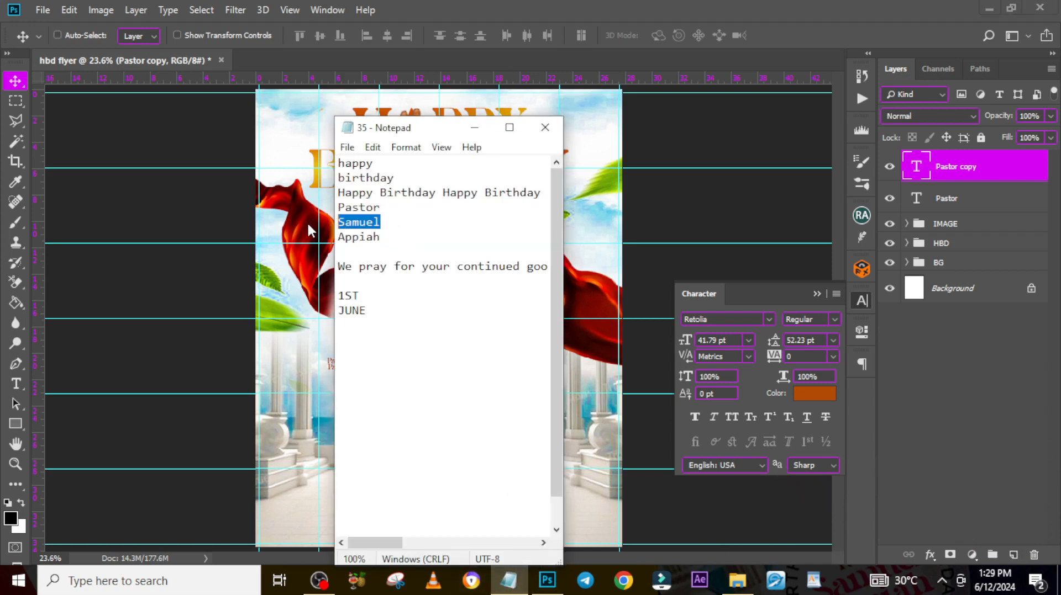
left_click(507, 1)
double_click(916, 166)
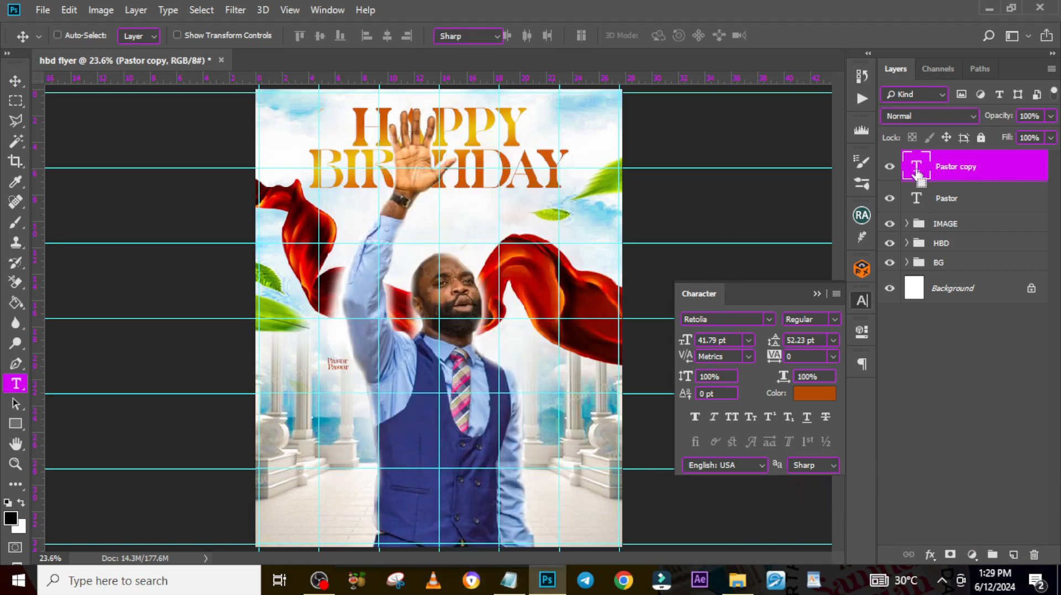
key("ctrl+v")
key("ctrl+Return")
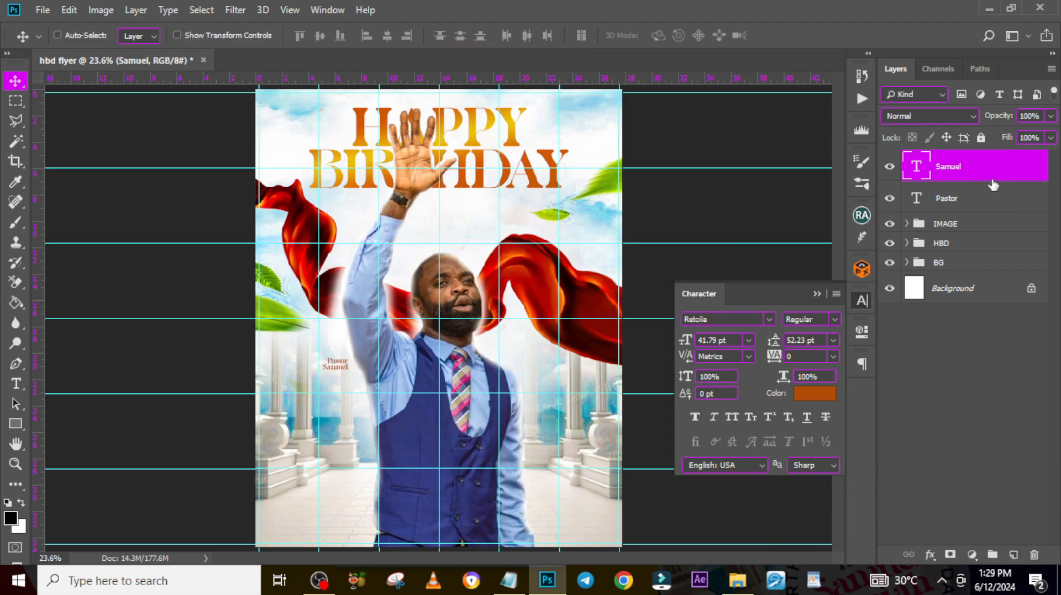
Step: Enlarge the celebrant's first-name text to about 86 pt and shift it away from the man's raised arm
key("ctrl+t")
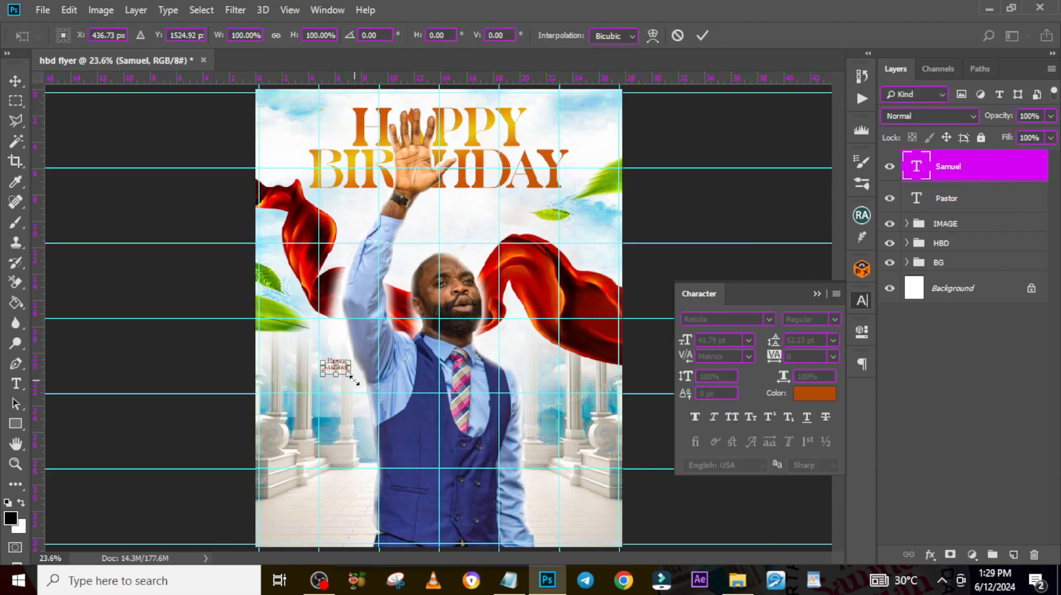
left_click_drag(353, 380, 369, 375)
key("Return")
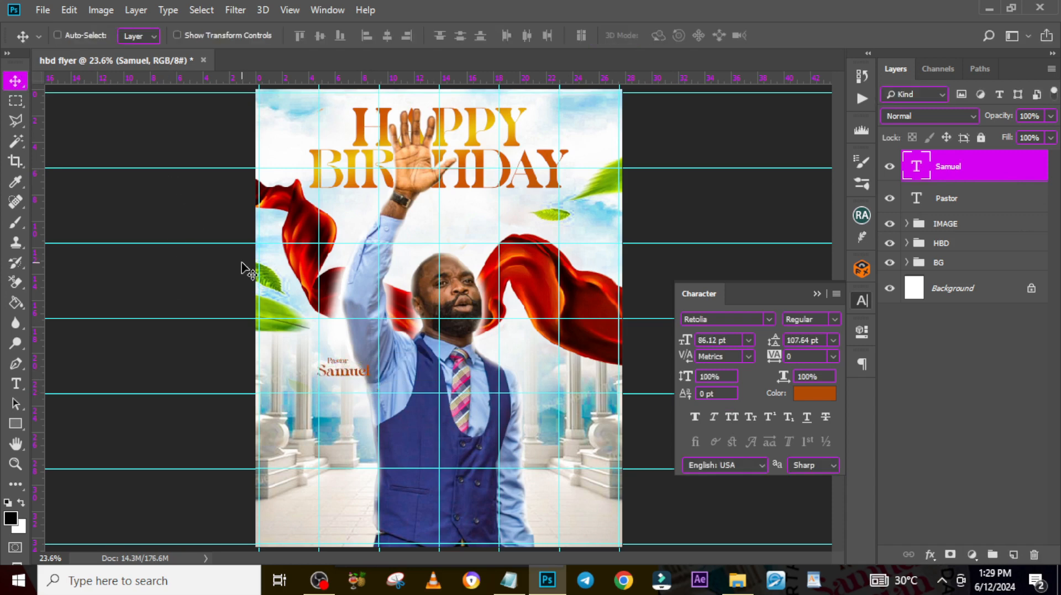
key("ctrl+t")
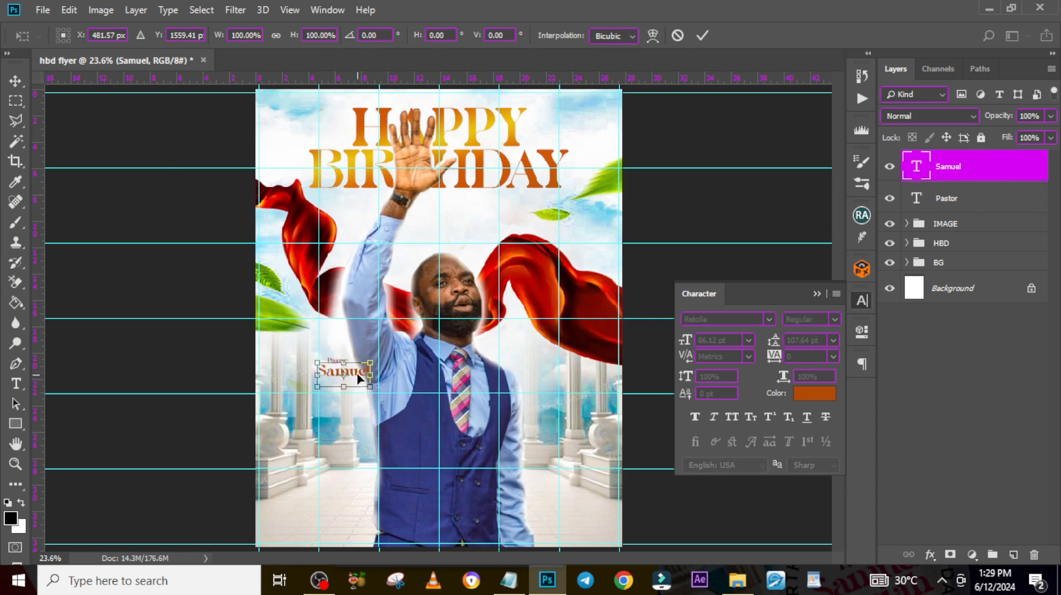
left_click_drag(358, 379, 330, 378)
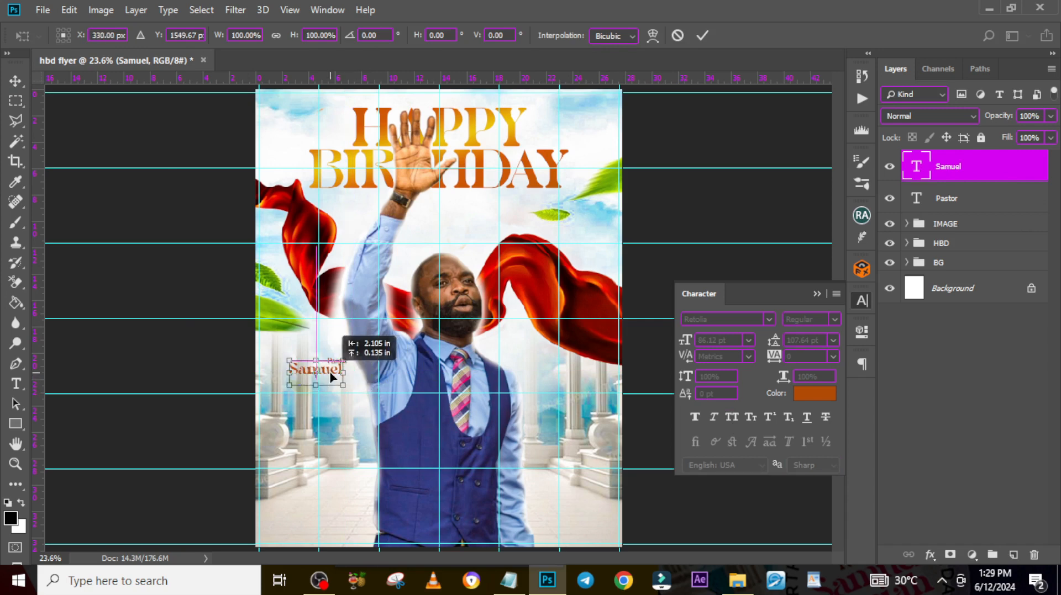
key("Return")
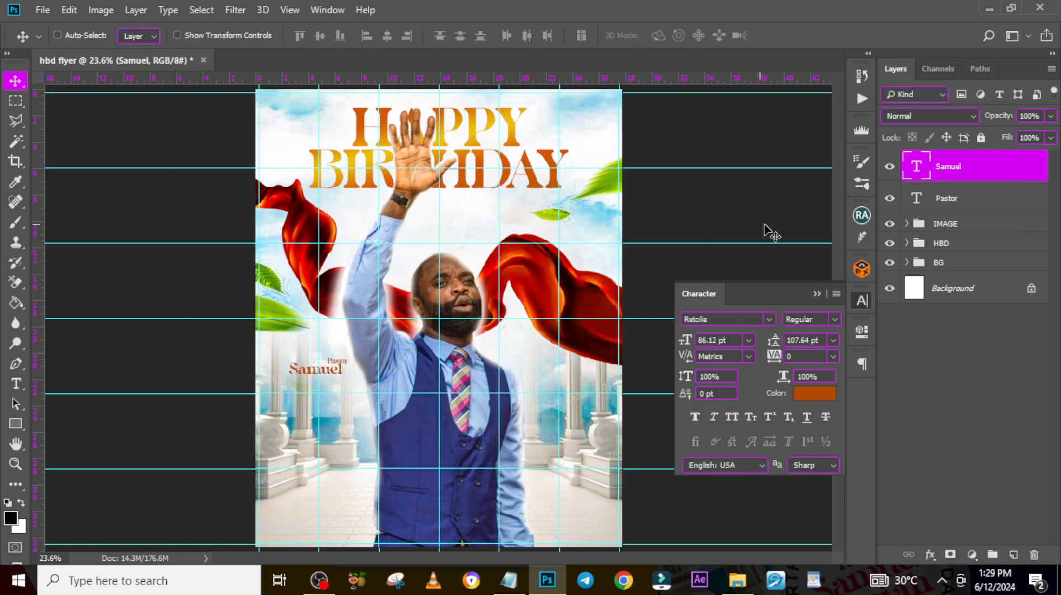
Step: Centre-align the first-name text's paragraph and move the text back clear of the man's sleeve
left_click(862, 364)
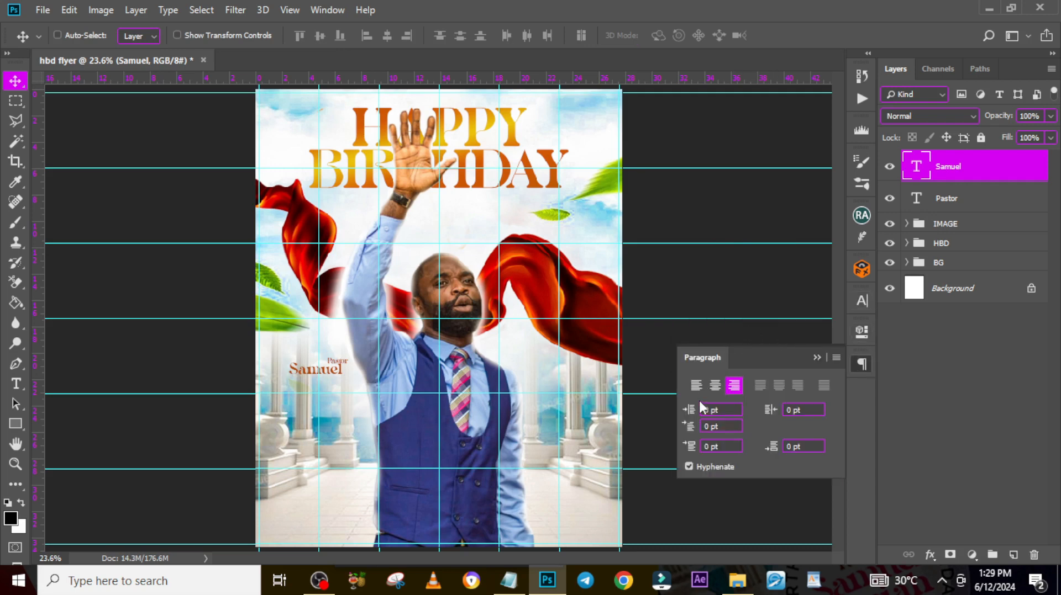
left_click(715, 387)
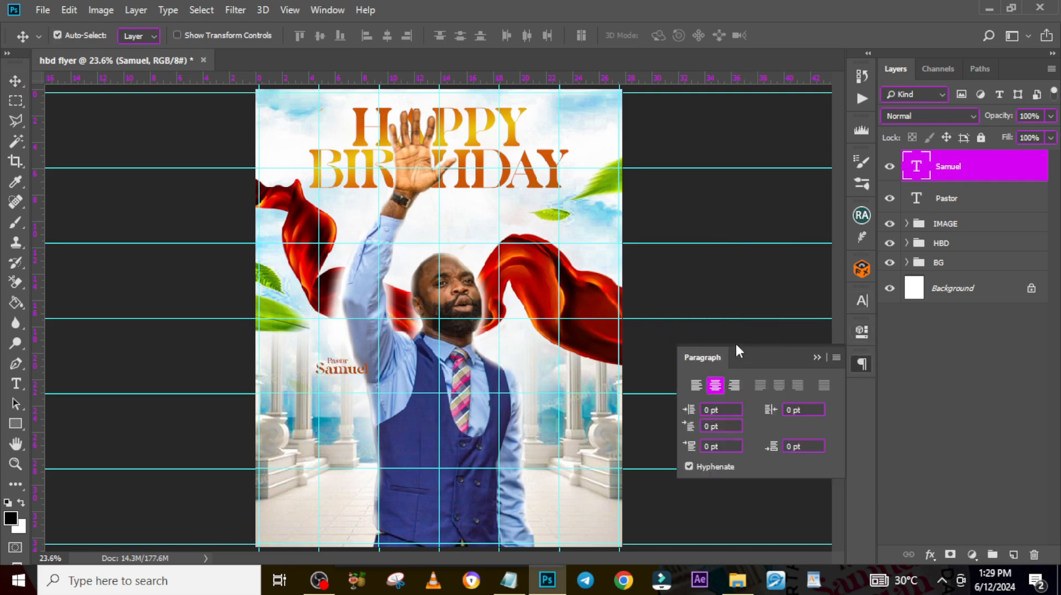
key("ctrl+t")
key("ctrl+plus")
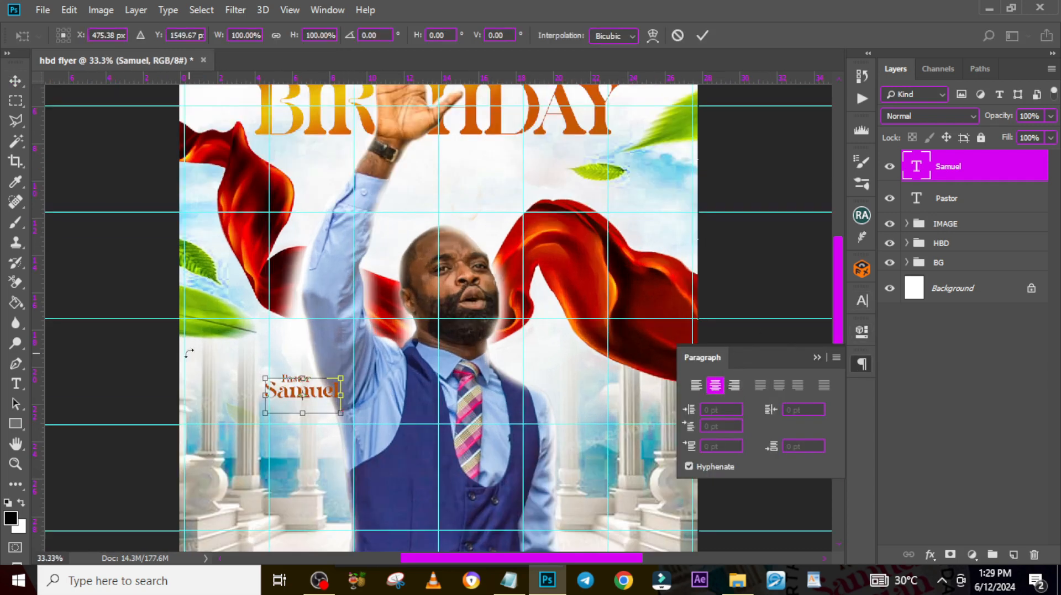
left_click_drag(320, 410, 290, 416)
key("Return")
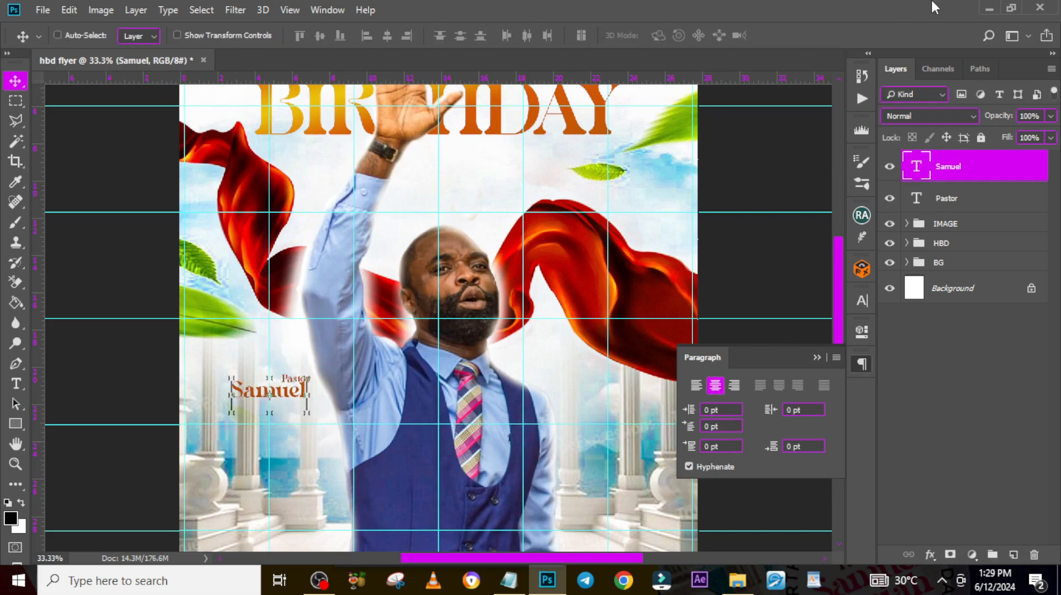
Step: Move the Pastor text horizontally so it sits centred above the celebrant's first name
key("alt+bracketleft")
key("ctrl+t")
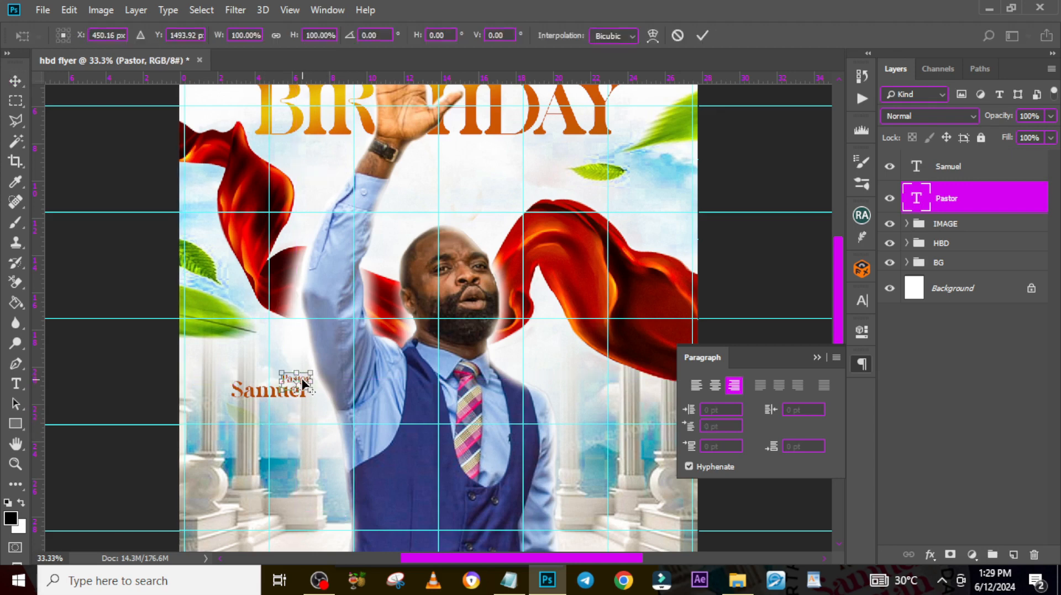
key("Return")
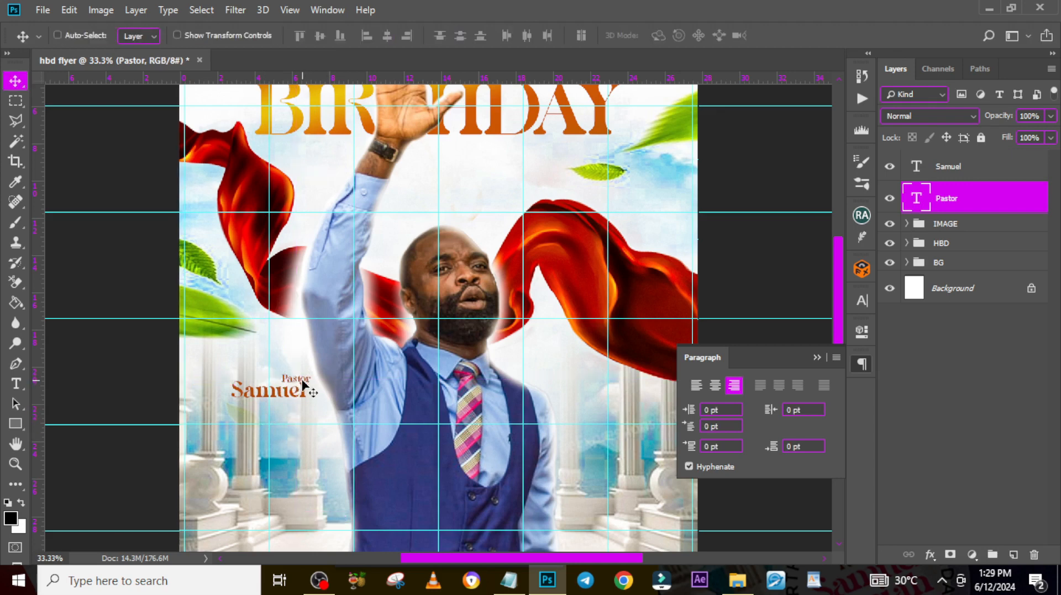
left_click_drag(306, 380, 281, 383)
key("ctrl+t")
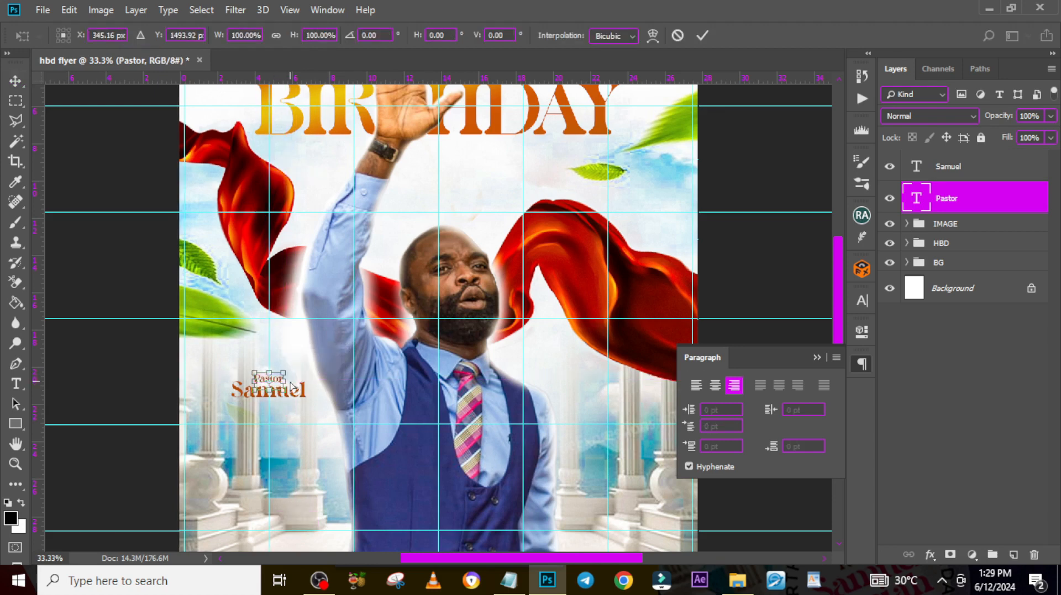
key("Return")
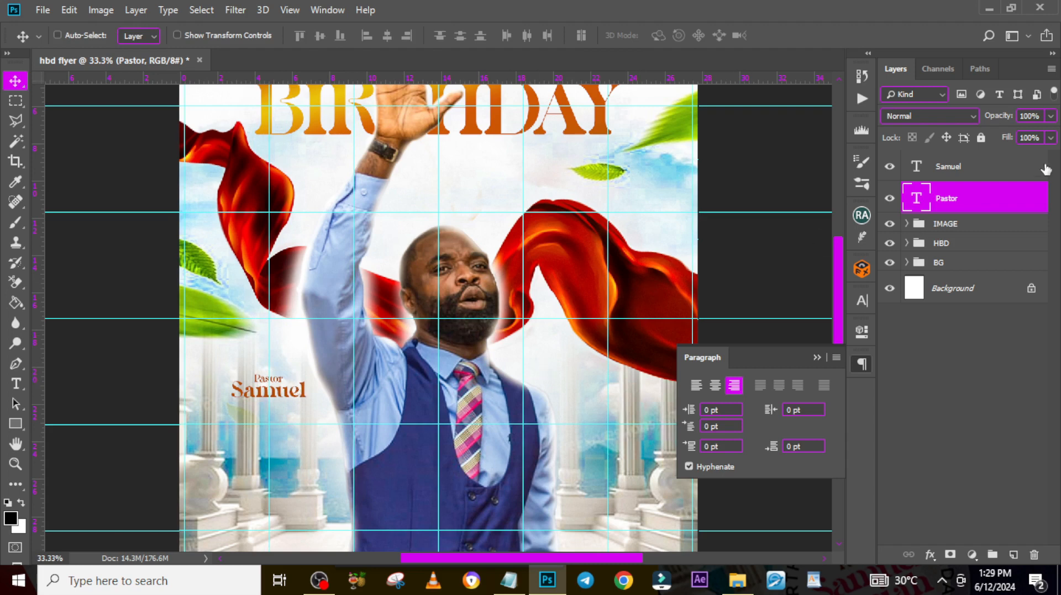
Step: Duplicate the first-name text directly below itself and replace the copy's wording with the celebrant's surname from the 35 Notepad file
left_click(970, 176)
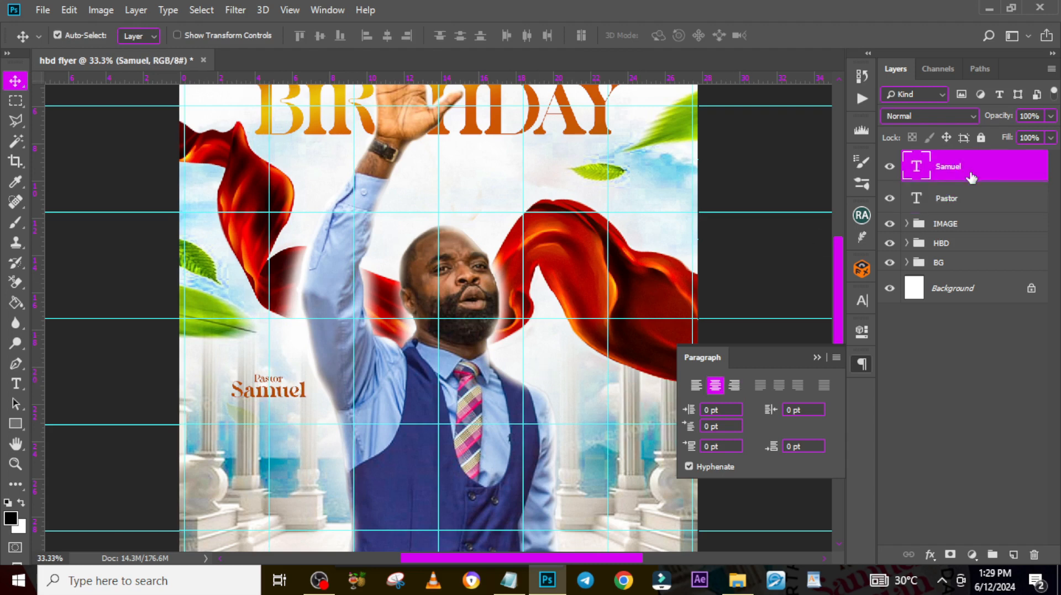
key("ctrl+j")
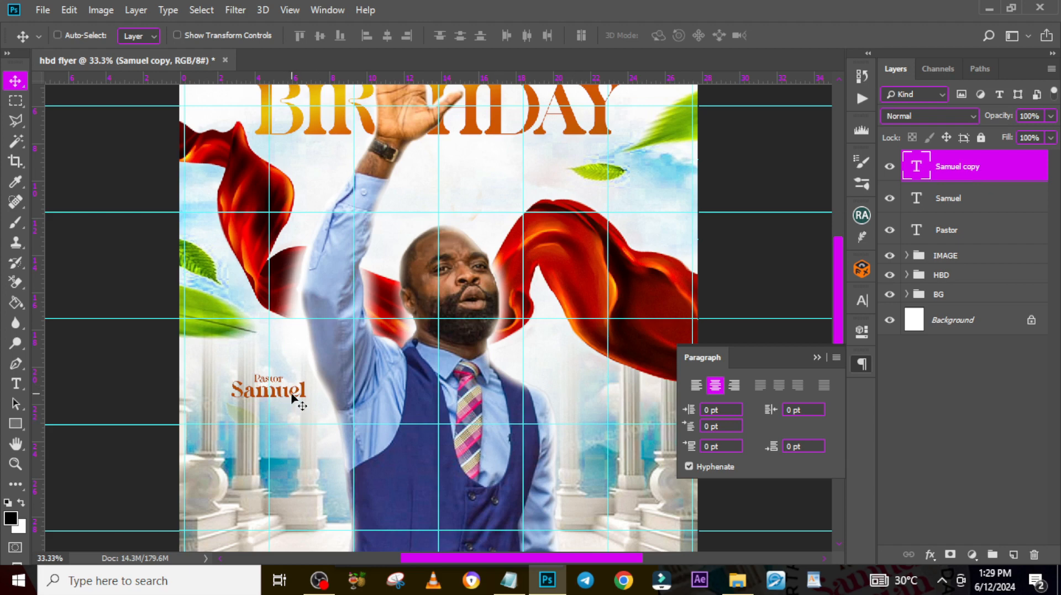
mouse_move(298, 402)
left_mouse_down()
mouse_move(292, 429)
mouse_move(292, 408)
left_mouse_up()
left_click(508, 580)
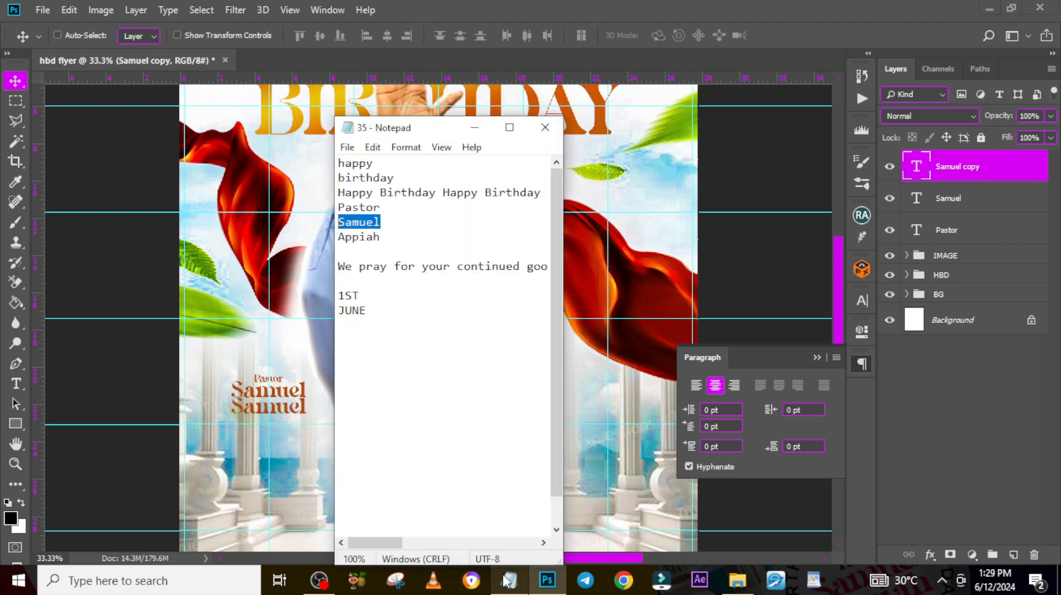
left_click(386, 236)
left_click_drag(298, 253, 303, 234)
key("ctrl+c")
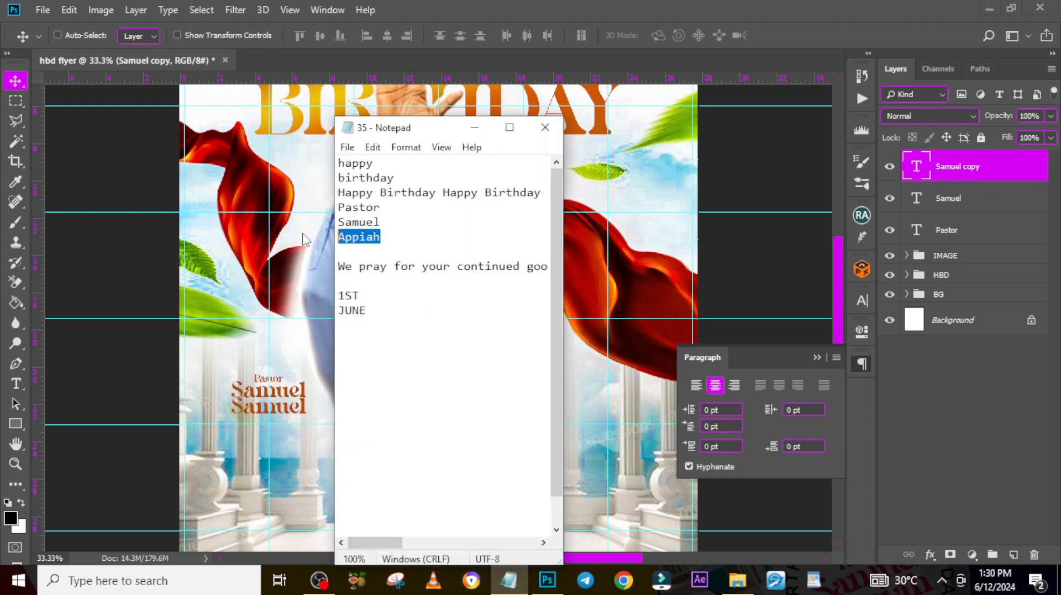
left_click(564, 9)
double_click(920, 164)
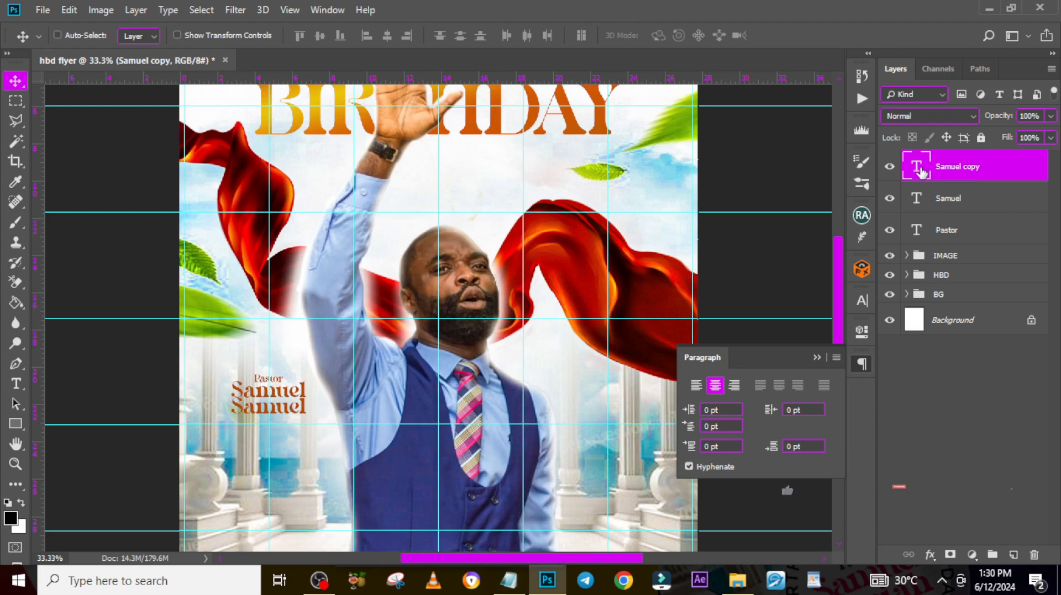
key("ctrl+v")
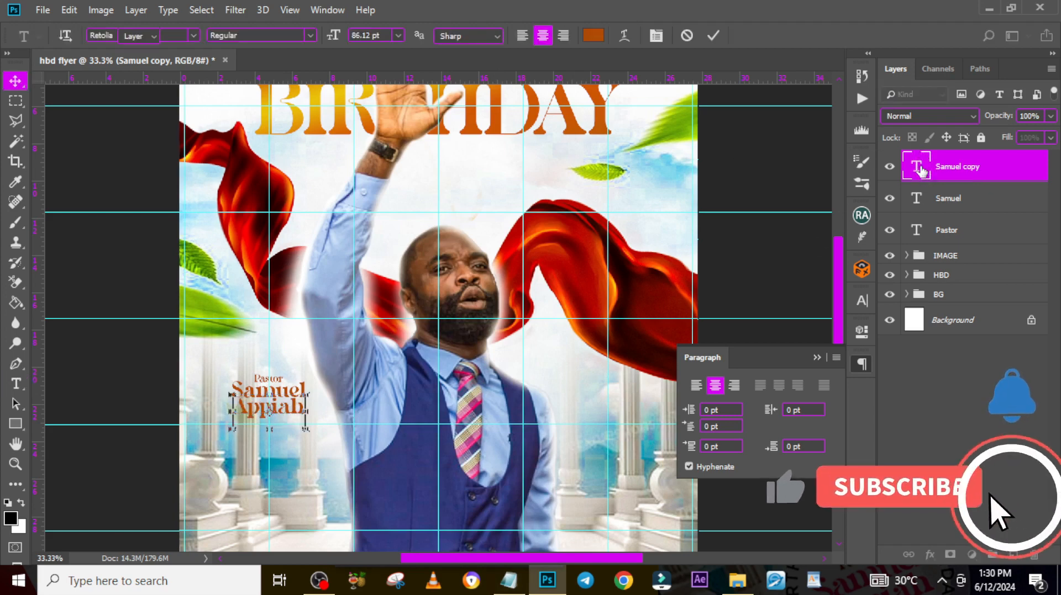
key("ctrl+Return")
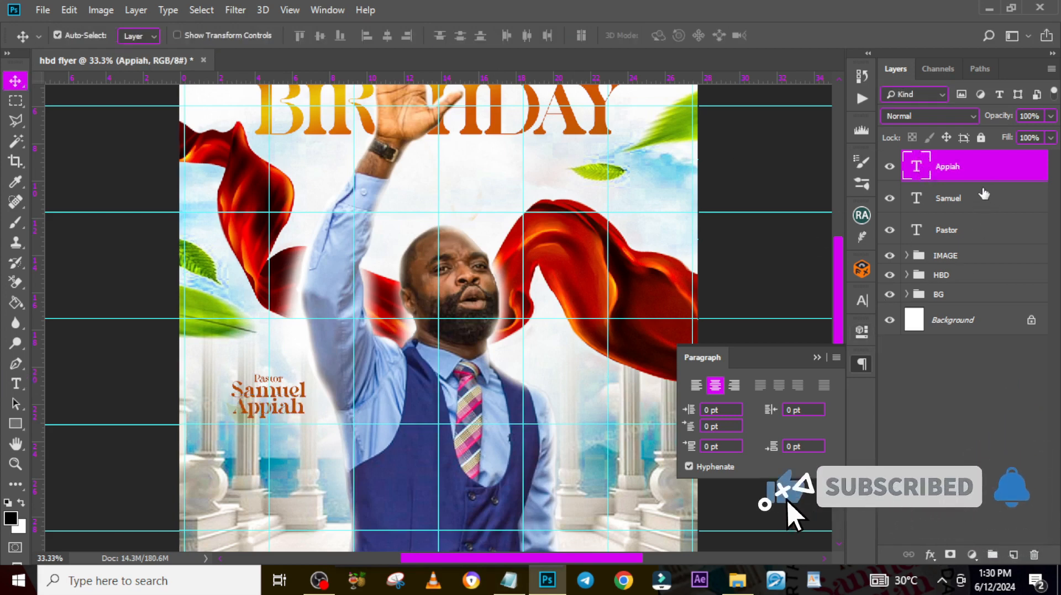
Step: Set the colour of both the first-name and surname texts to fe1483
left_click(970, 205, "shift")
left_click(863, 301)
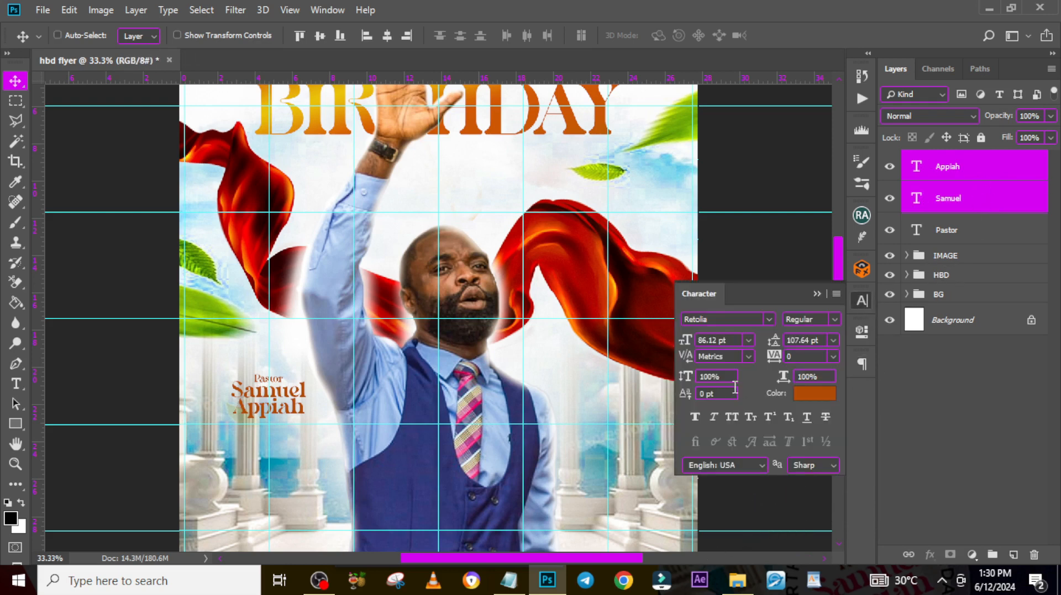
left_click(806, 395)
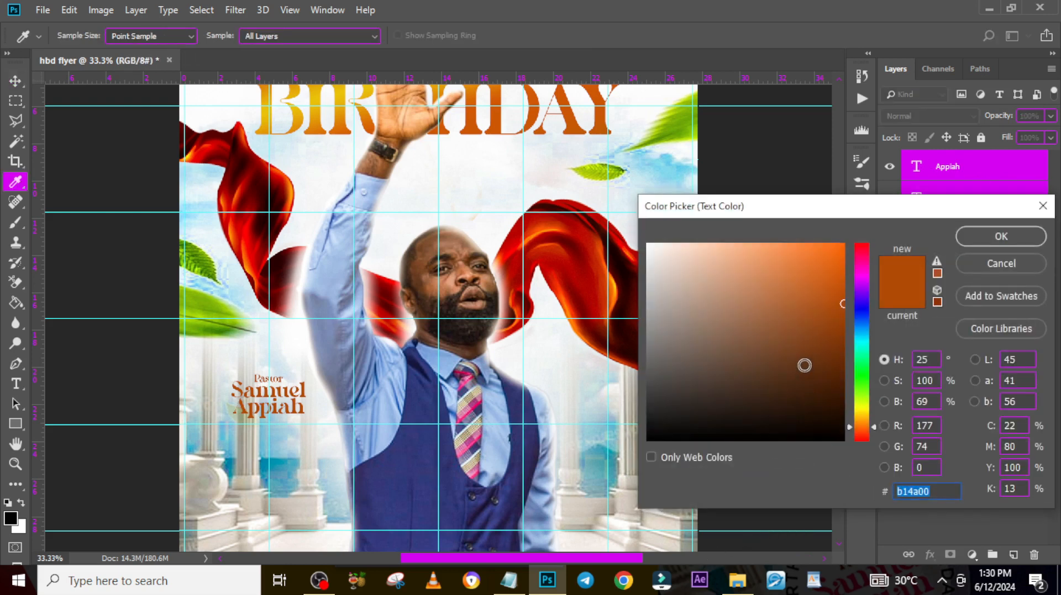
type("f")
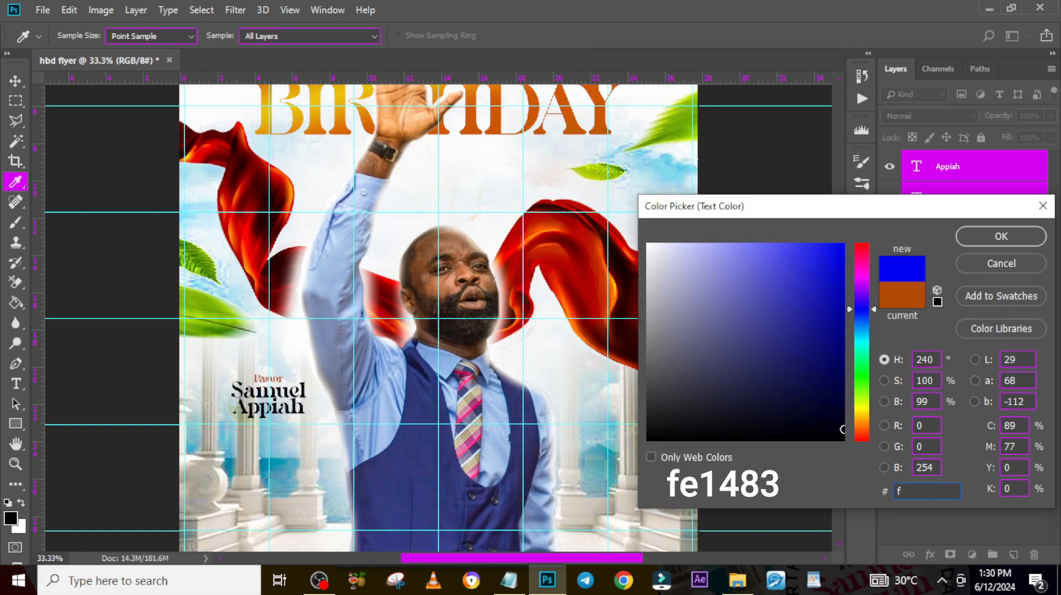
type("e14")
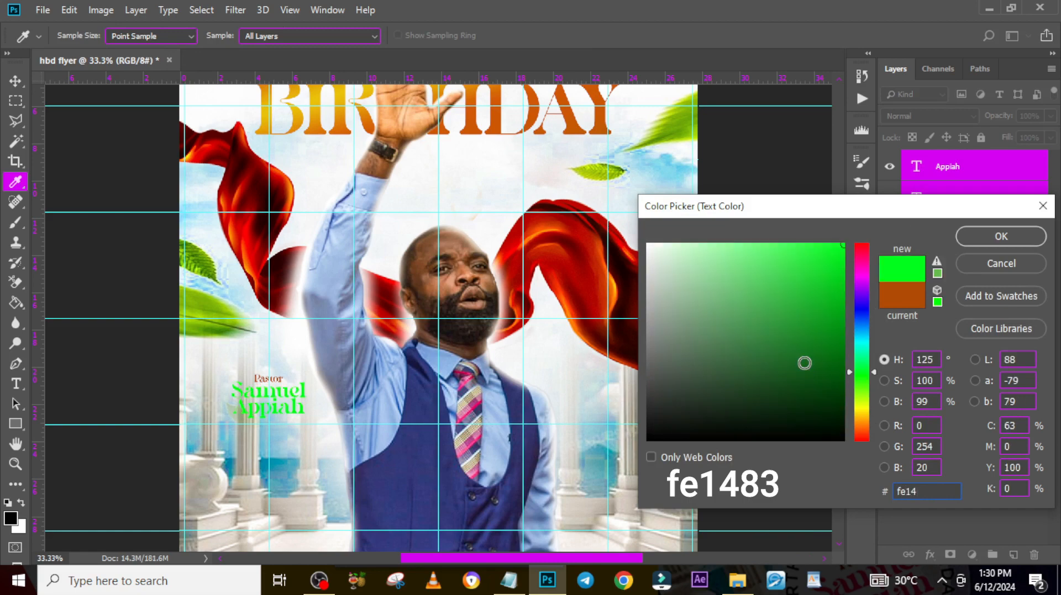
type("83")
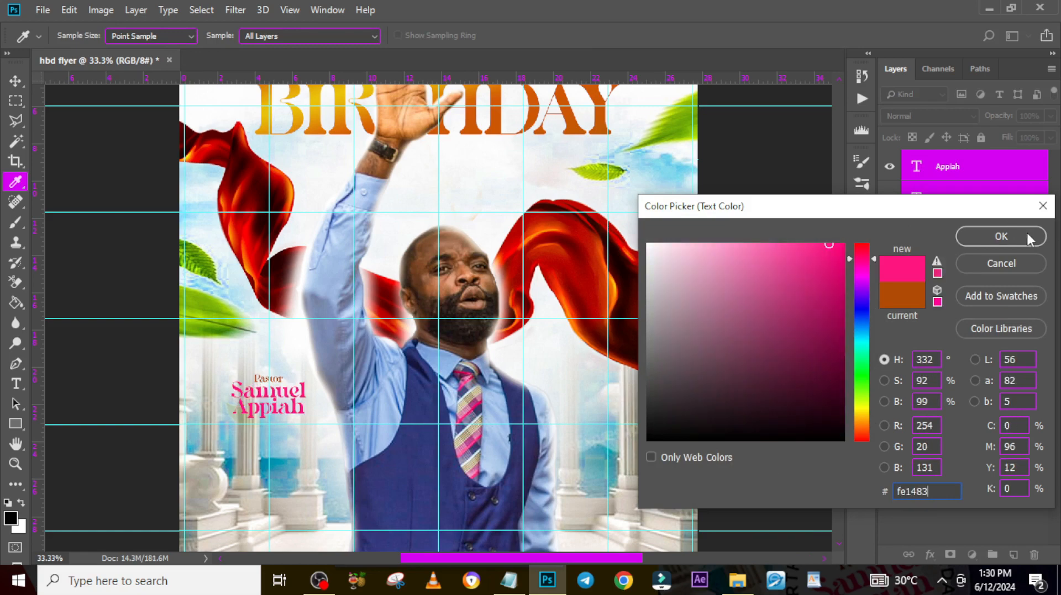
left_click(1009, 237)
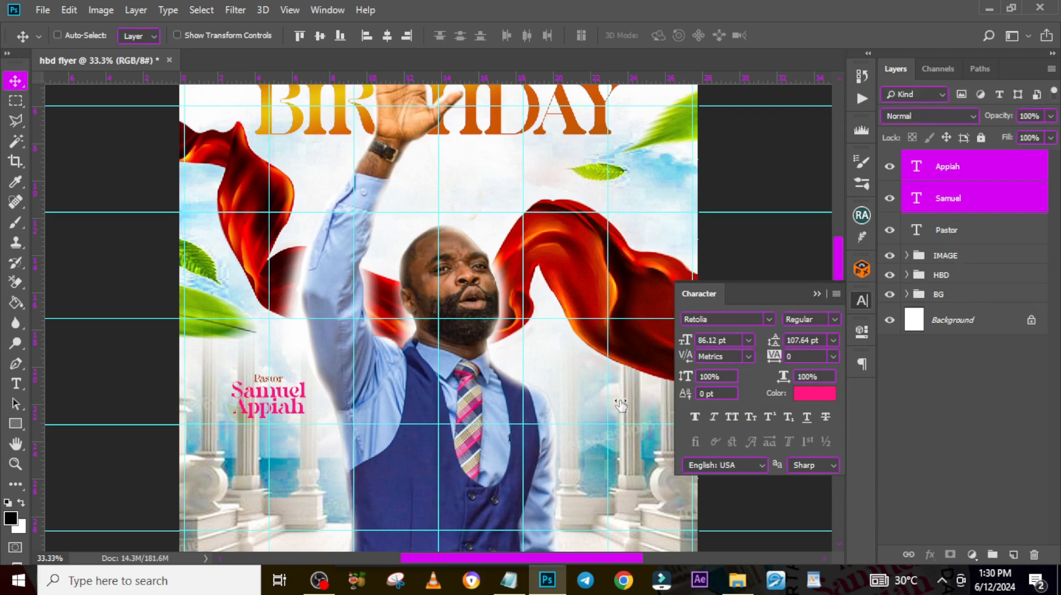
Step: Draw a white circle about 360 px wide around the name text and place its layer beneath the Pastor layer
left_click(15, 425)
right_click(16, 426)
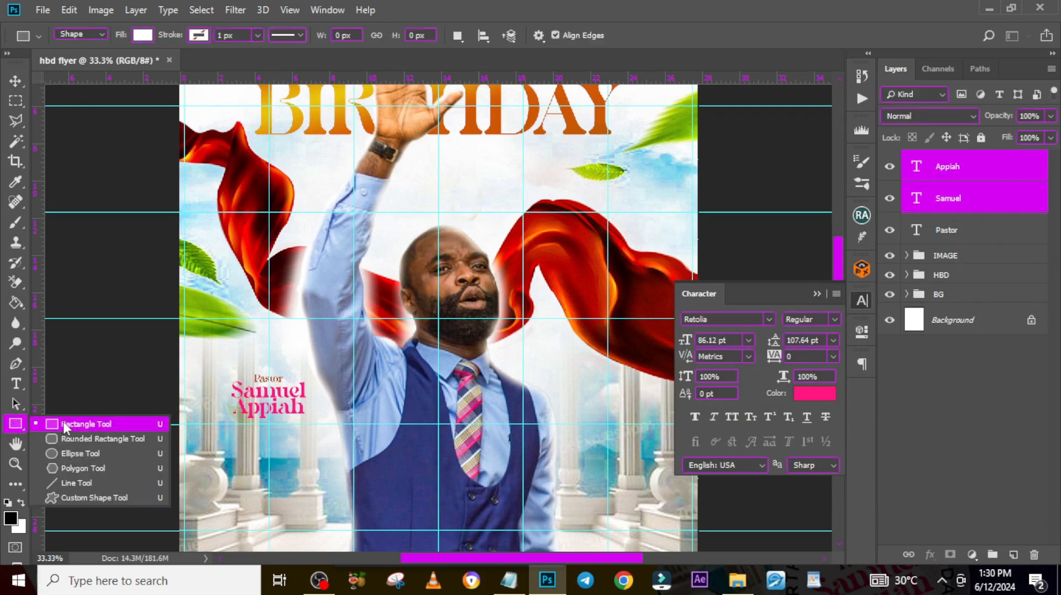
left_click(71, 454)
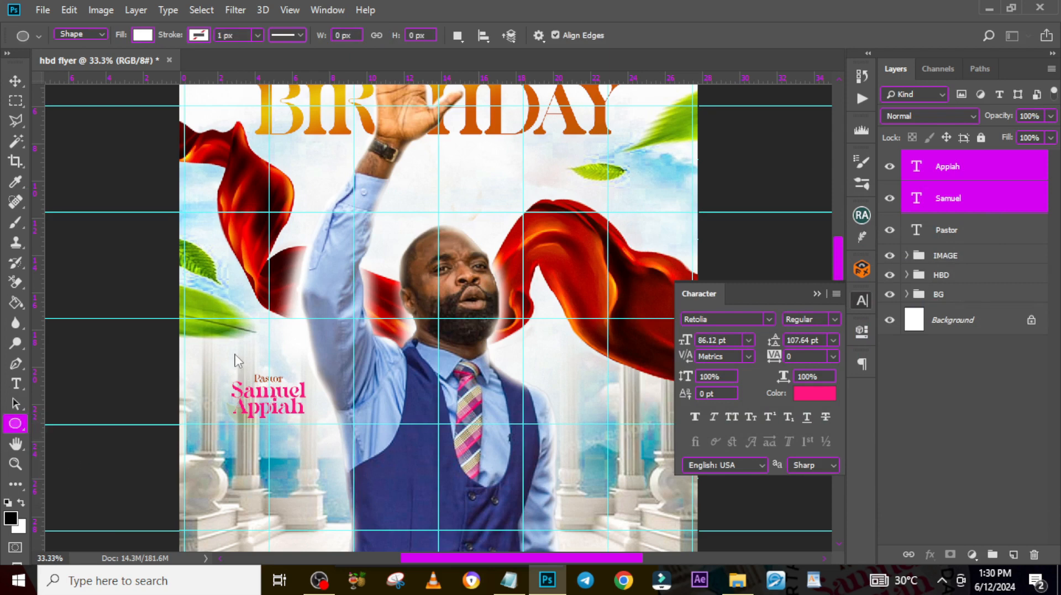
left_click_drag(233, 357, 320, 476)
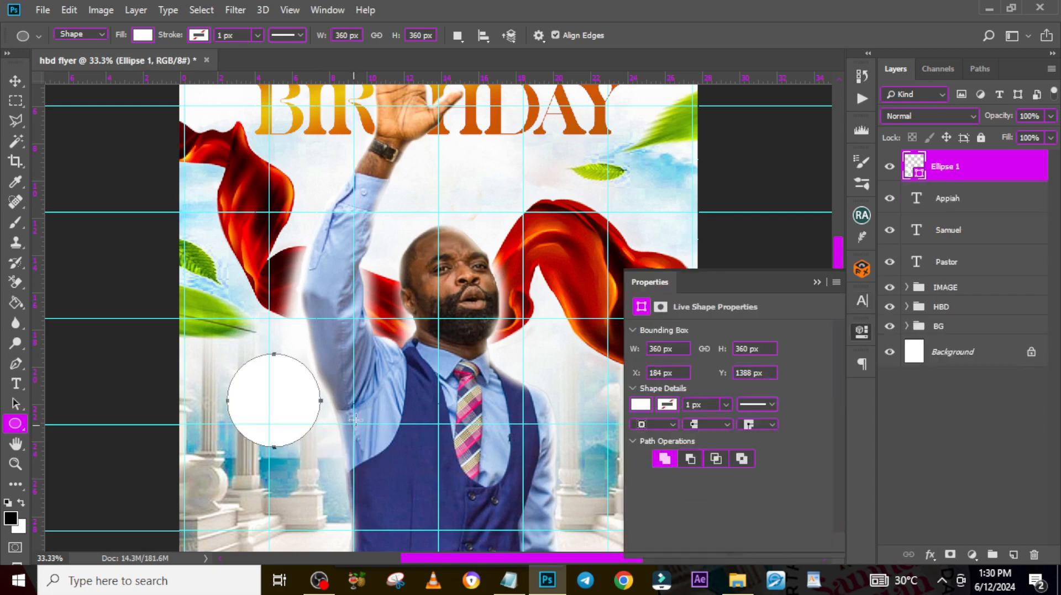
left_click_drag(955, 173, 956, 248)
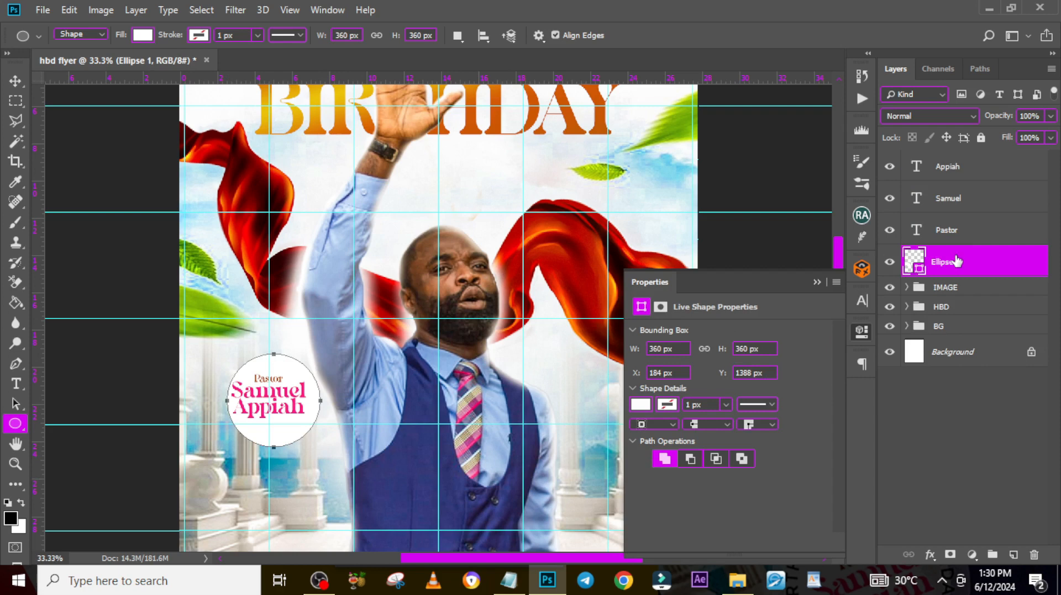
Step: Move the white circle 15 px left and 12 px up so it is centred around the name text
key("ctrl+t")
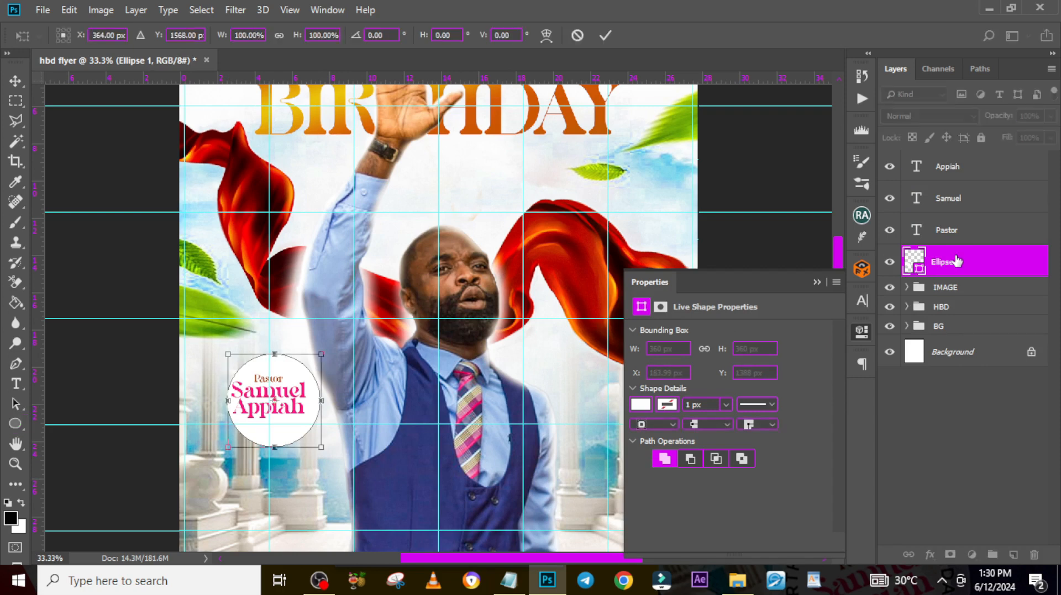
key("Left")
key("Left")
key("Left")
key("Left")
key("Left")
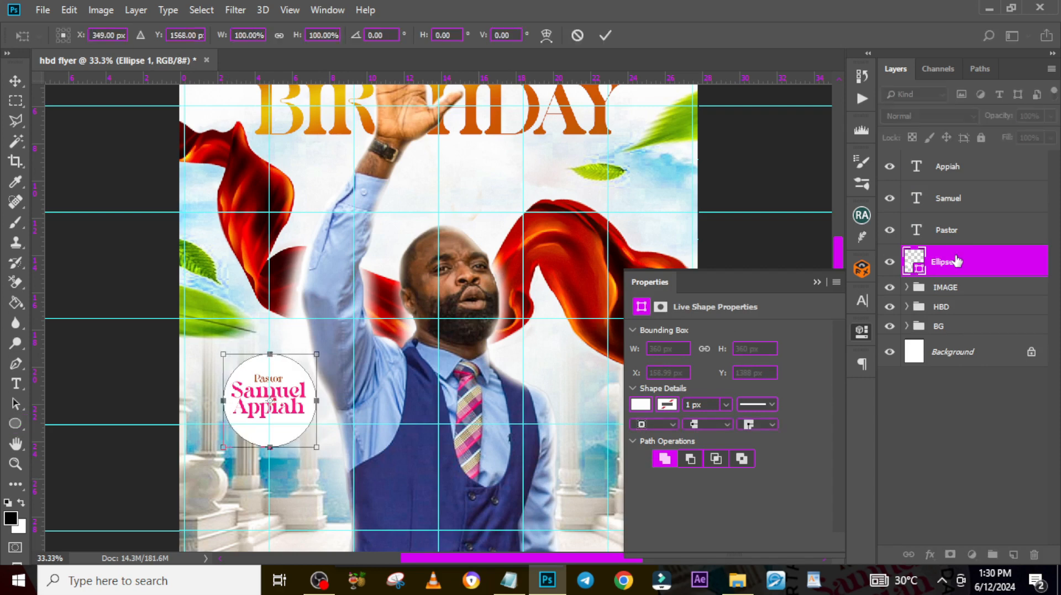
key("Up")
key("Up")
key("Up")
key("Up")
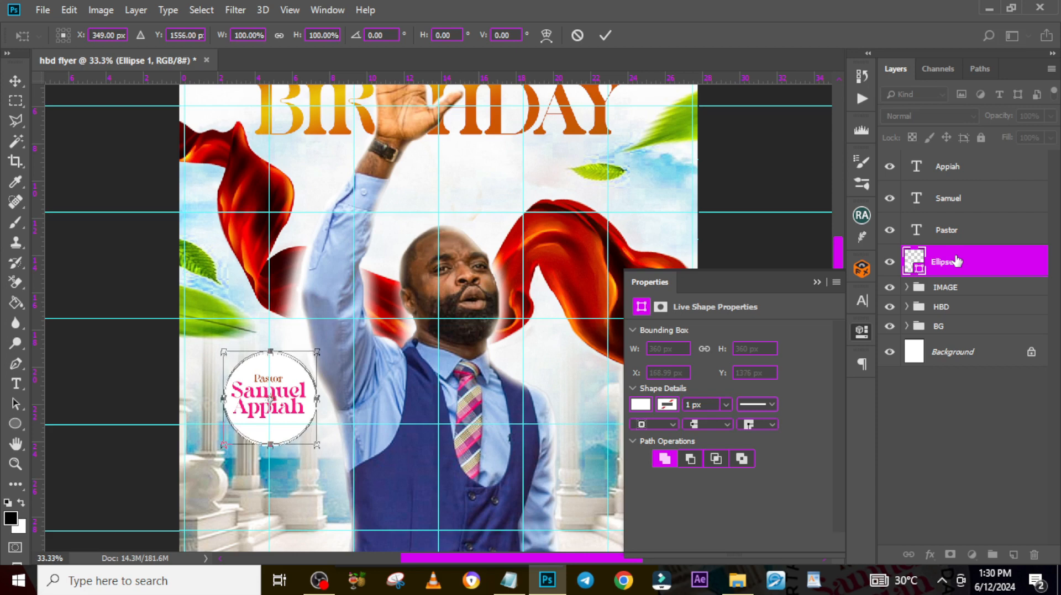
key("Return")
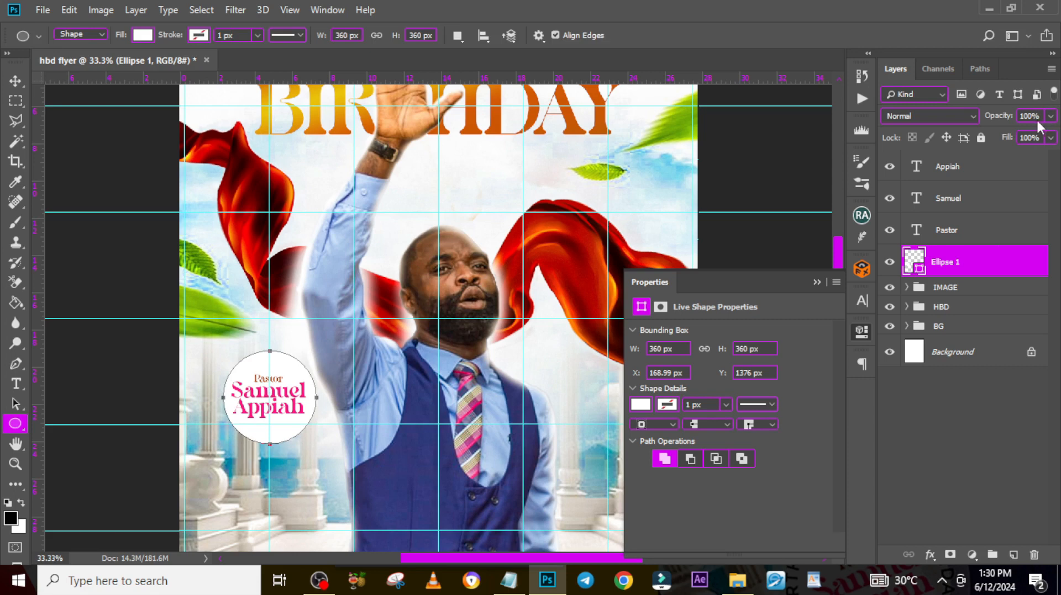
Step: Set the white circle's opacity to 41%
left_click(989, 116)
type("41")
key("Return")
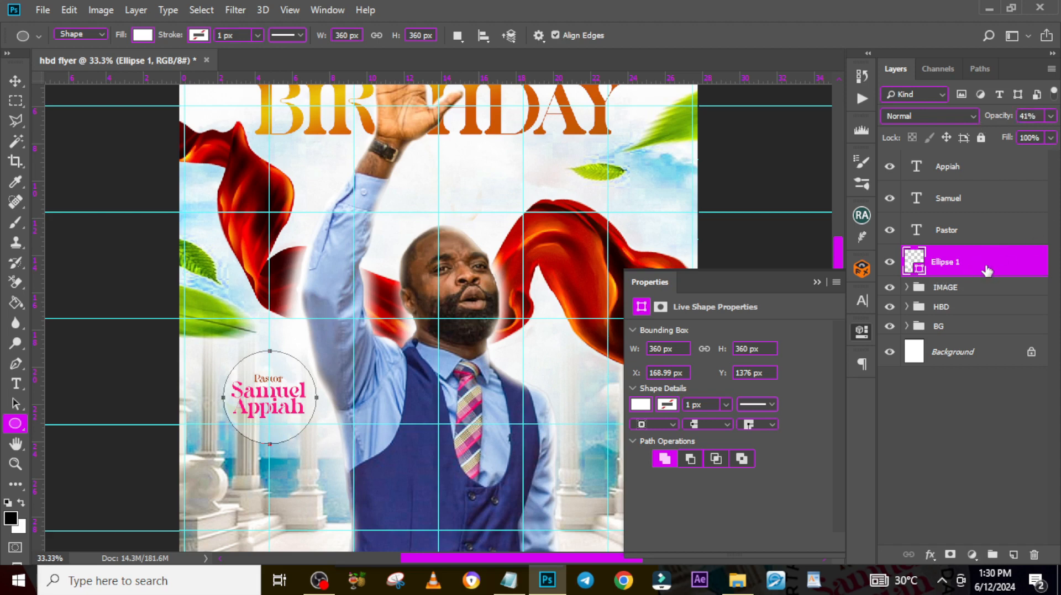
Step: Duplicate the translucent circle and enlarge the original beneath it to about 465 px wide around the same centre
key("ctrl+j")
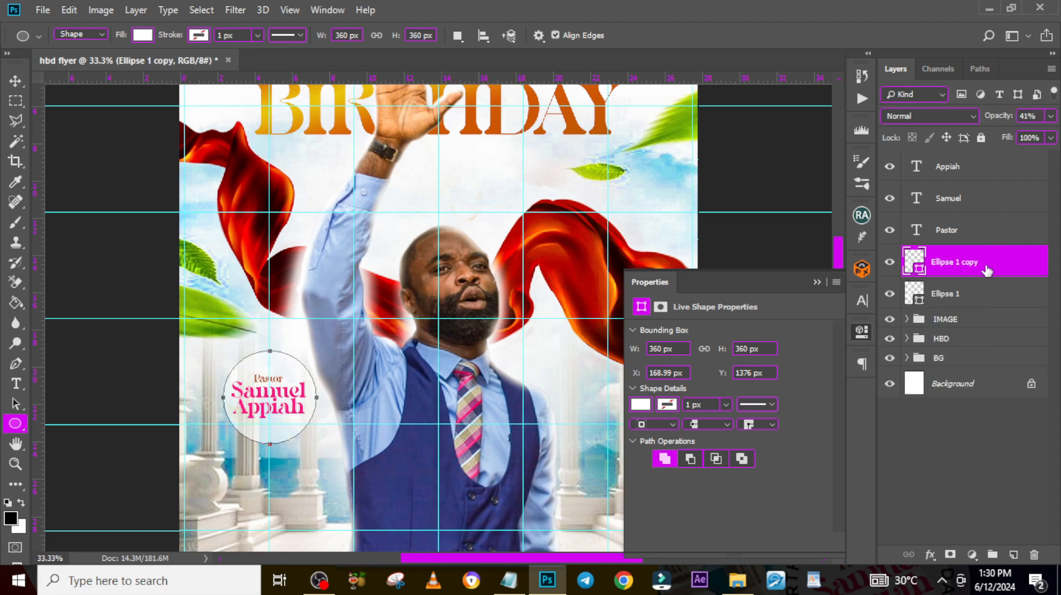
left_click(964, 295)
key("ctrl+t")
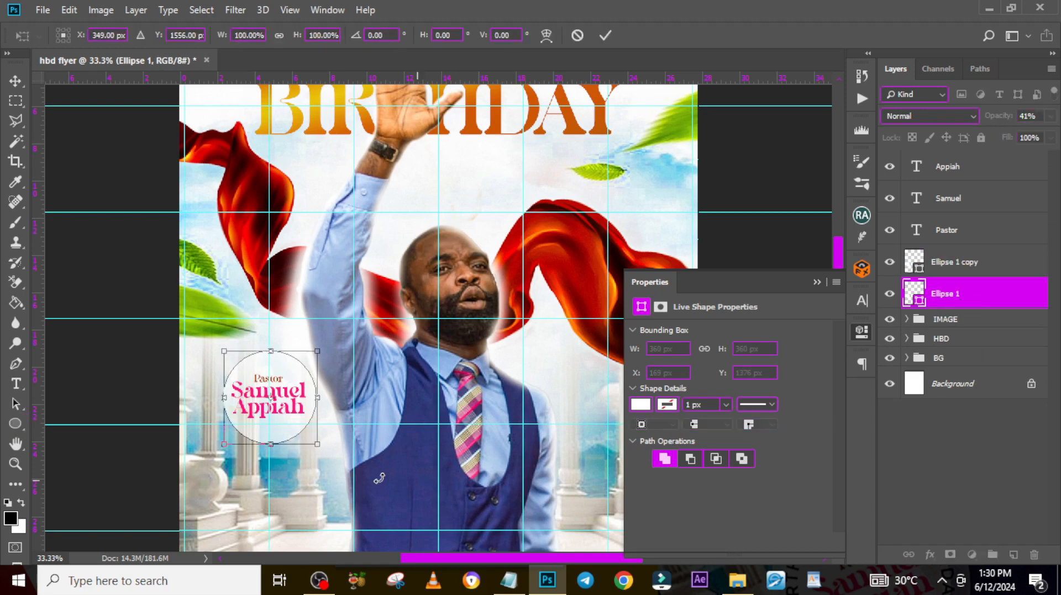
left_click_drag(320, 447, 331, 458)
key("Return")
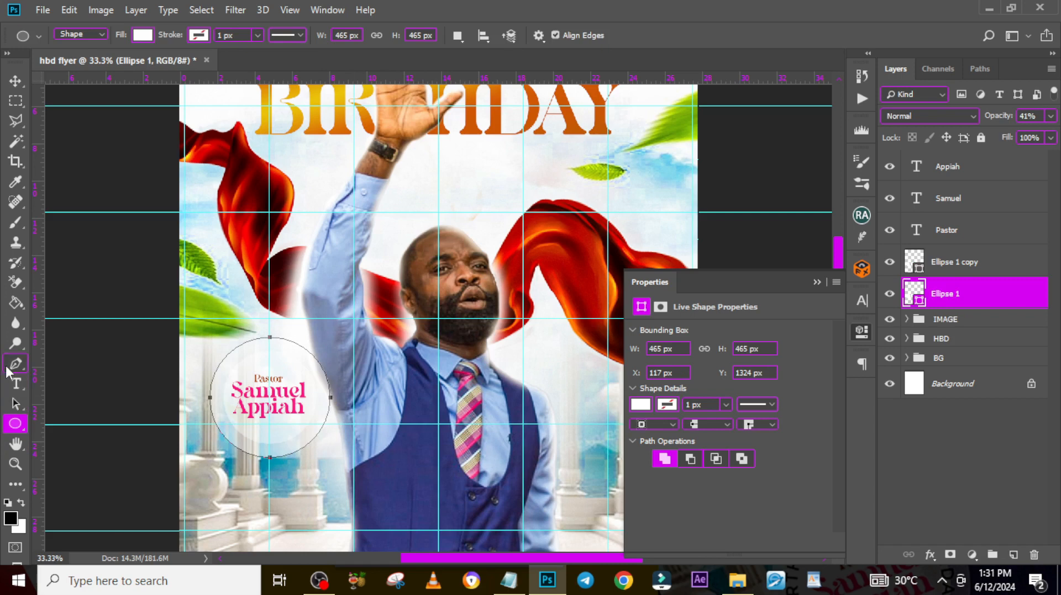
Step: Add text along the larger circle's path, copying the line "Happy Birthday Happy Birthday Happy Birthday" from the 35 Notepad file without its formatting
left_click(16, 385)
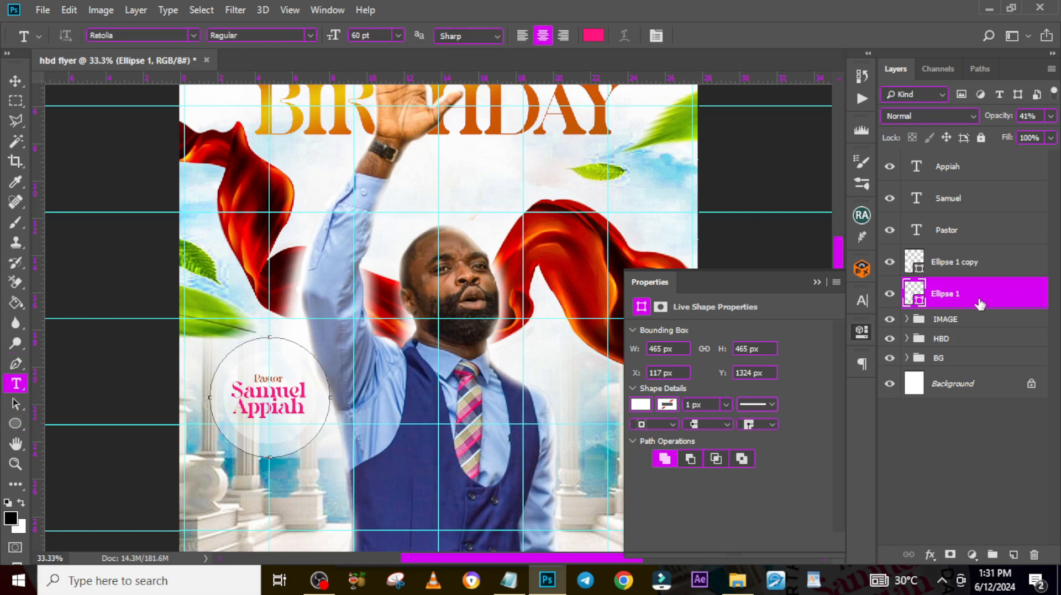
left_click(328, 375)
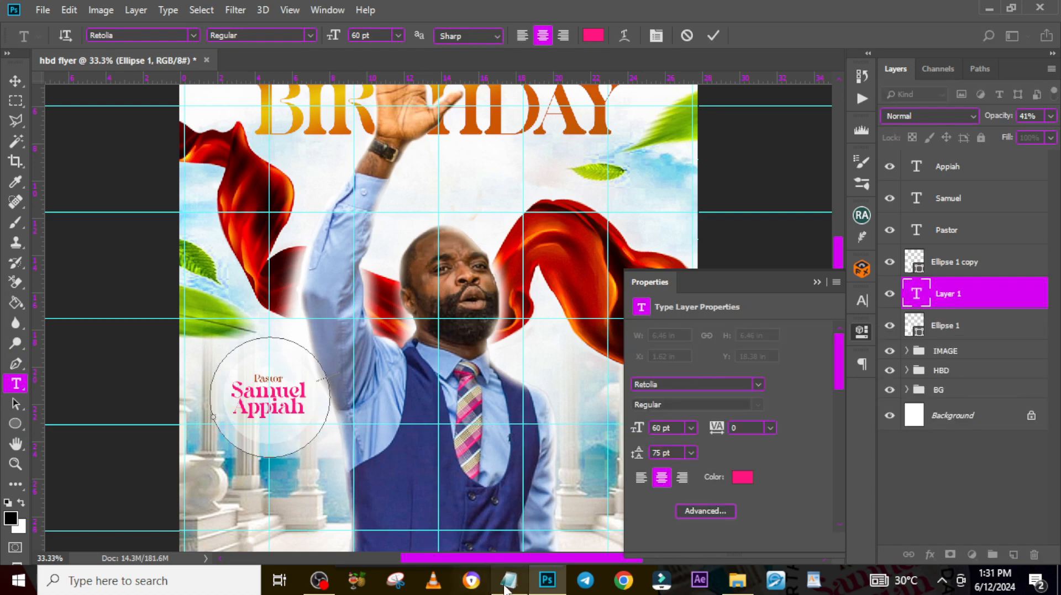
left_click(508, 580)
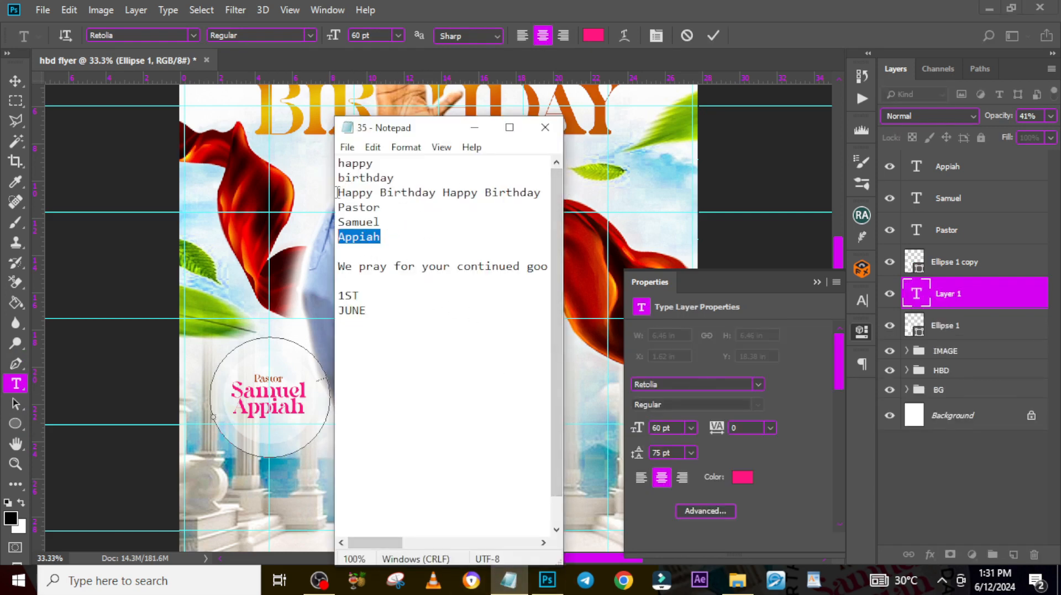
left_click_drag(337, 193, 540, 194)
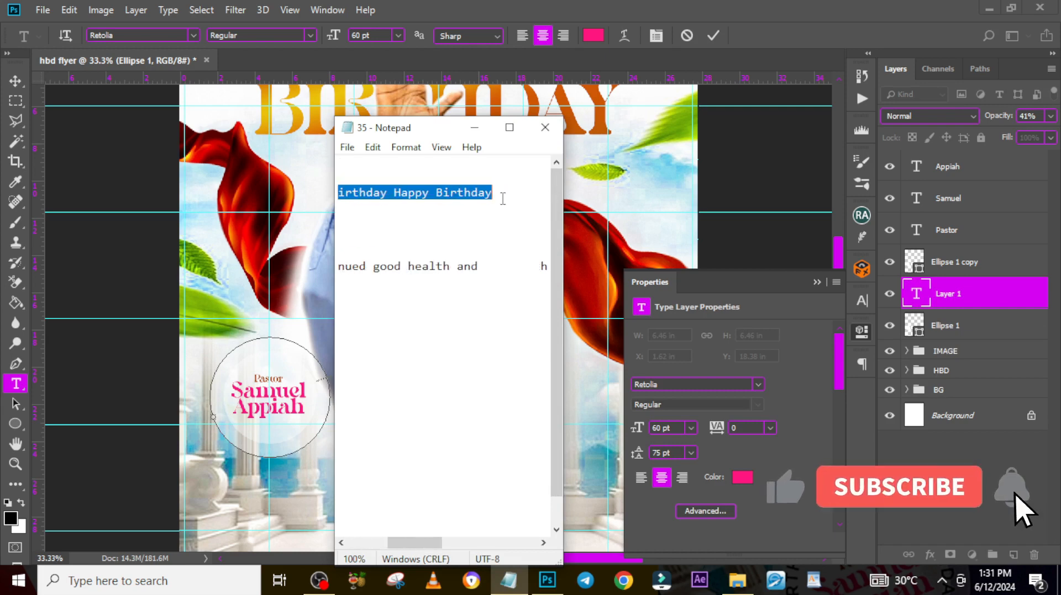
left_click(474, 128)
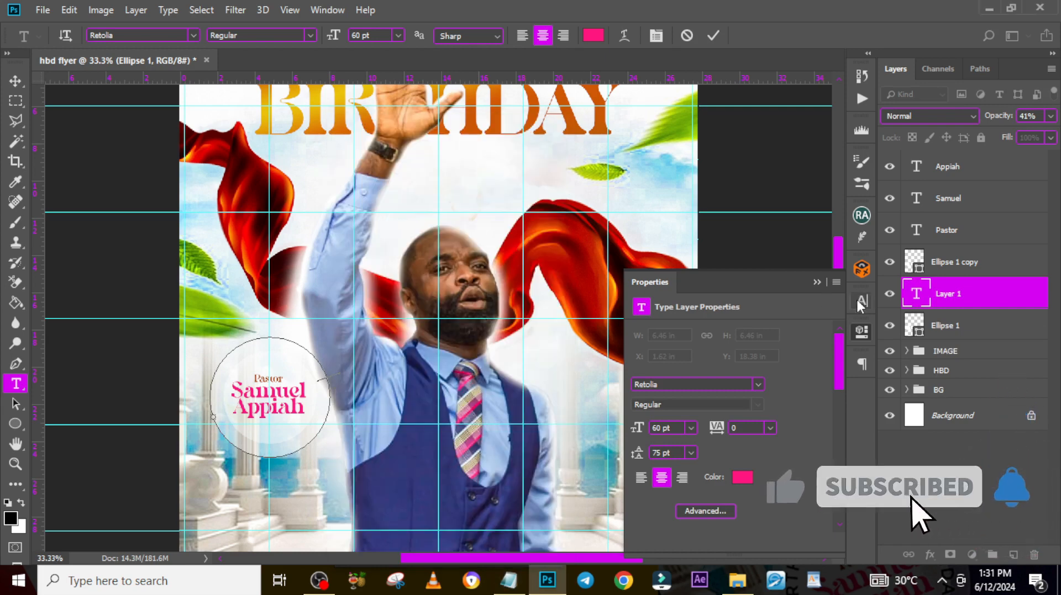
right_click(331, 379)
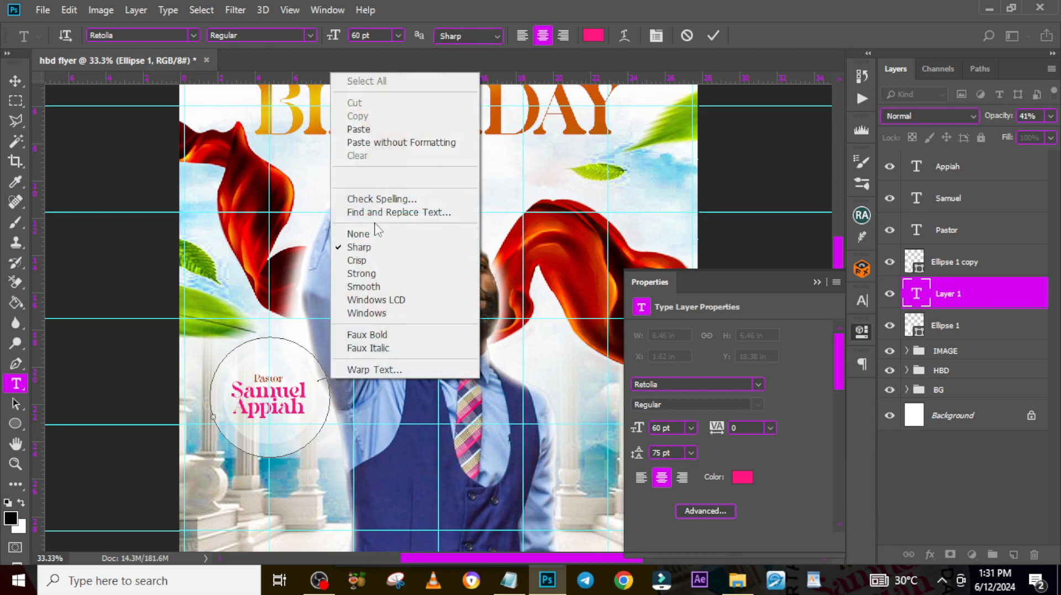
left_click(399, 142)
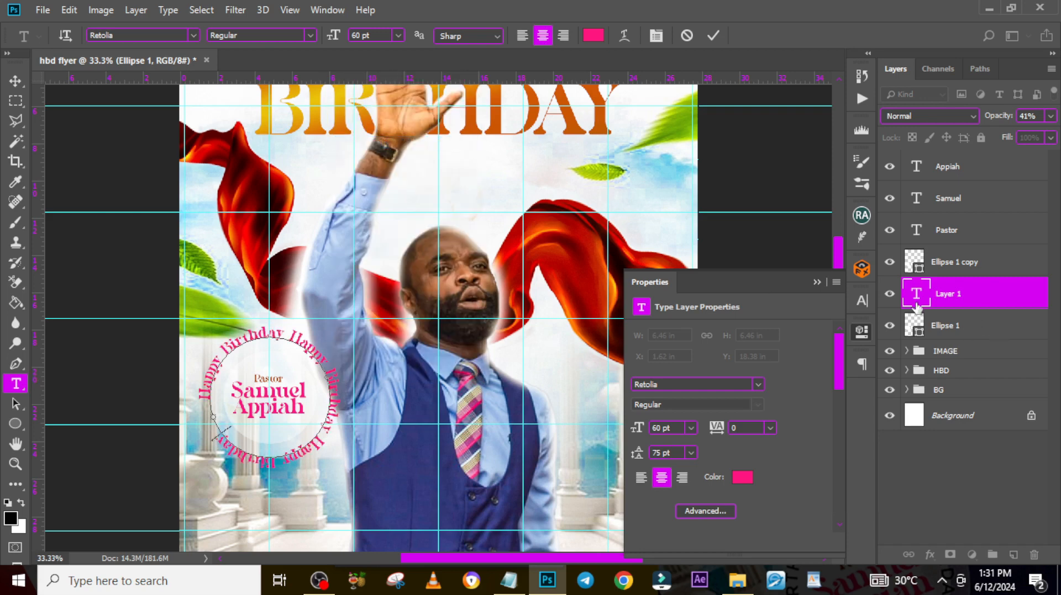
left_click(931, 294)
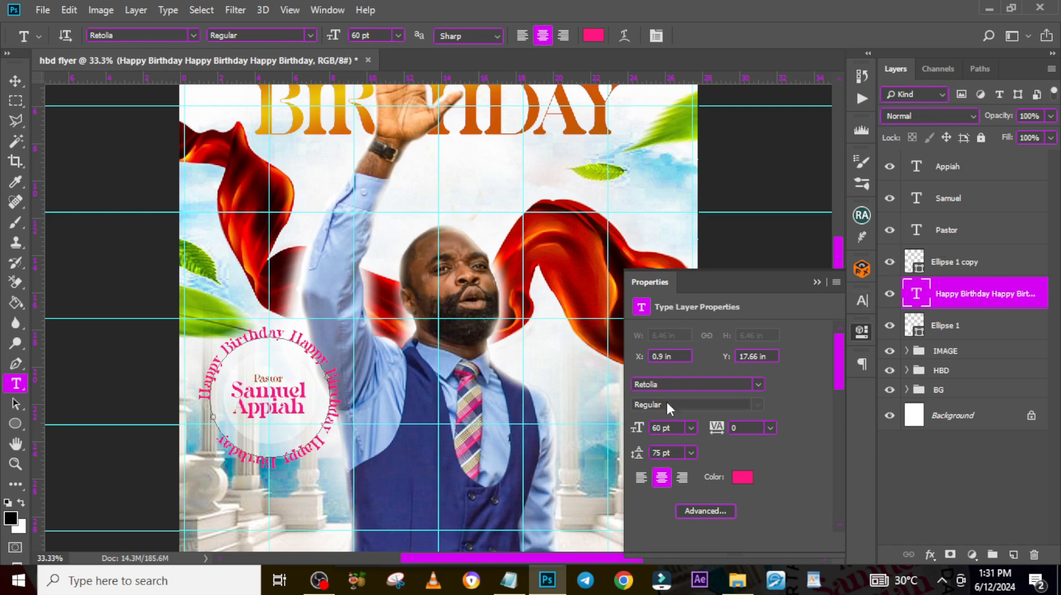
Step: Set the circular Happy Birthday text to 40 pt with tracking 80 and a baseline shift of -65 pt
left_click(862, 300)
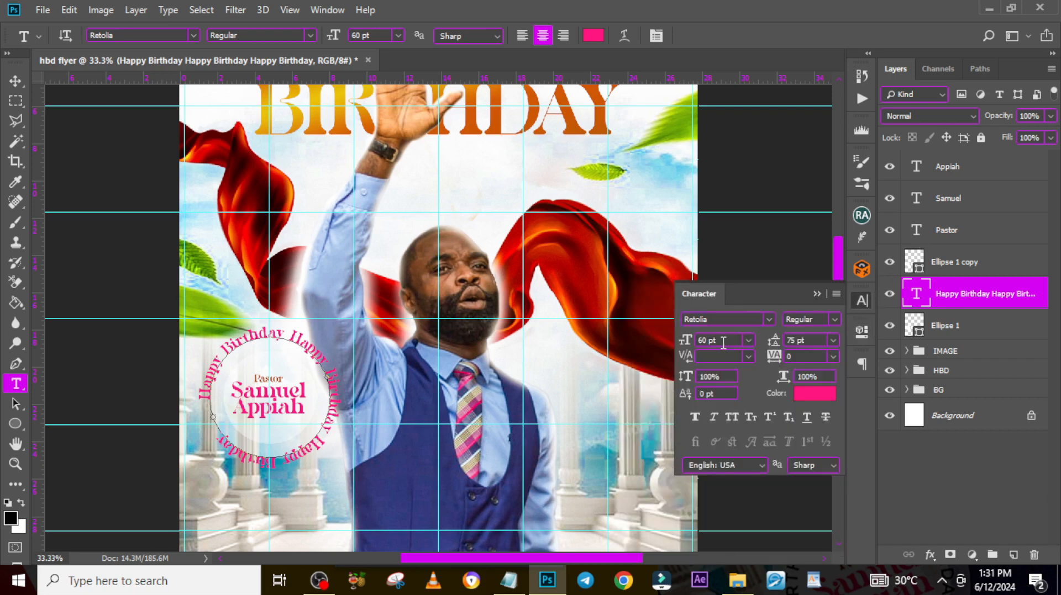
type("4")
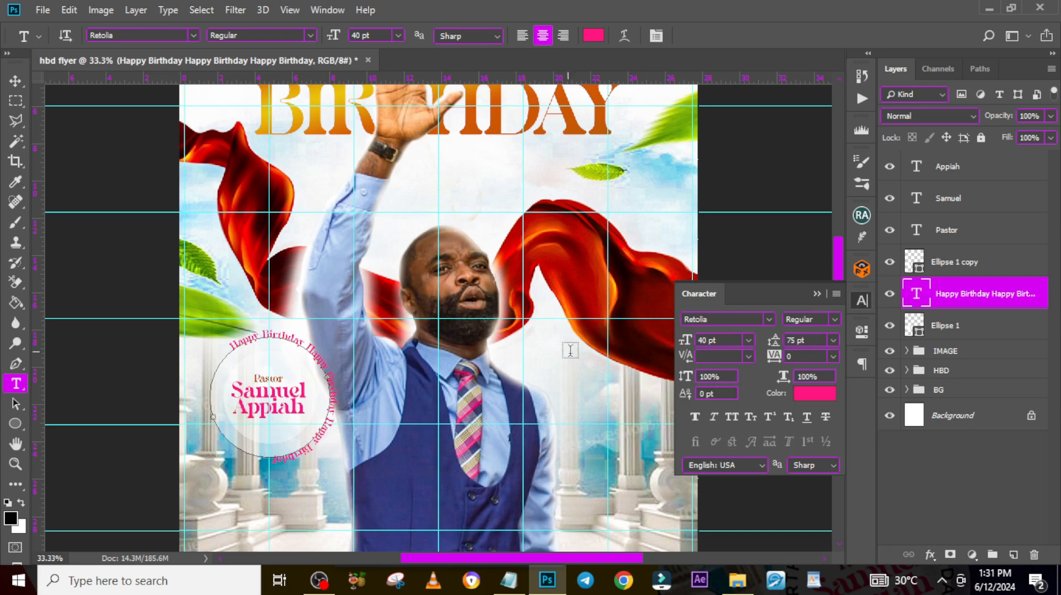
left_click(804, 358)
key("Return")
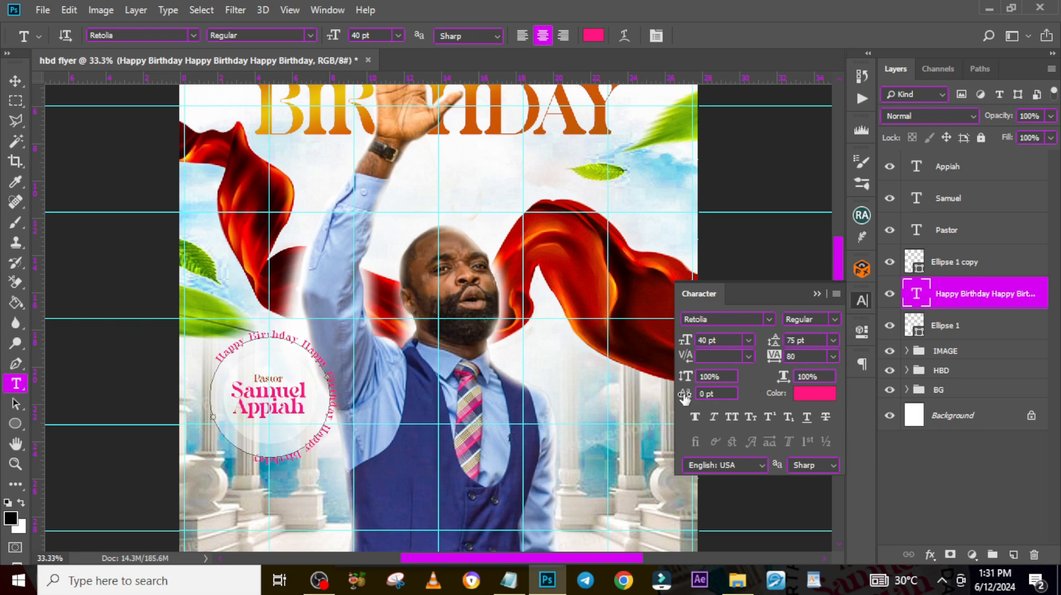
mouse_move(683, 399)
left_mouse_down()
mouse_move(667, 391)
mouse_move(683, 395)
left_mouse_up()
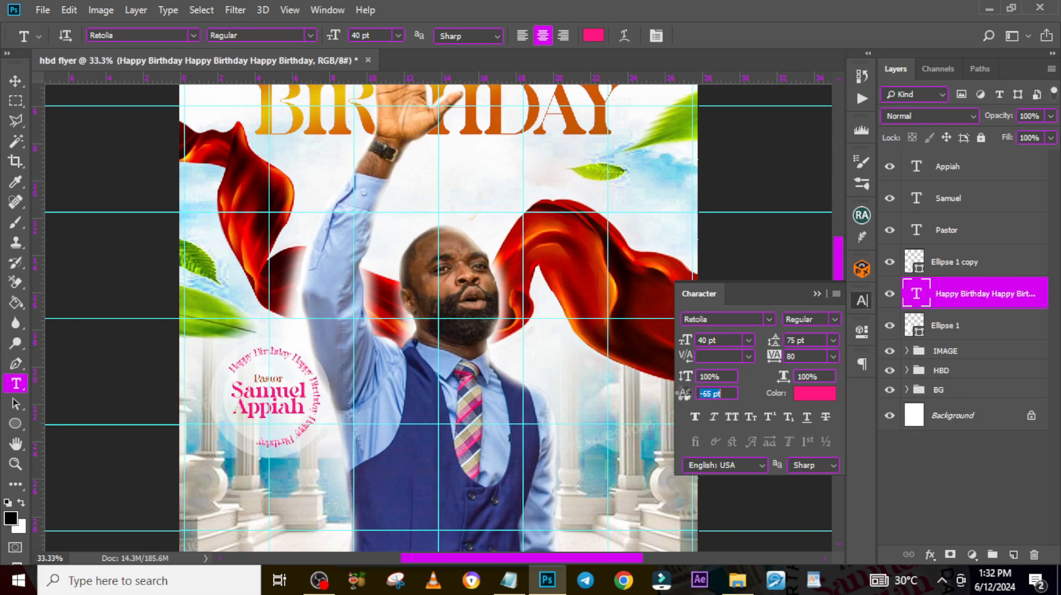
Step: Colour the circular Happy Birthday text black and place its layer above the smaller circle's layer
left_click(814, 394)
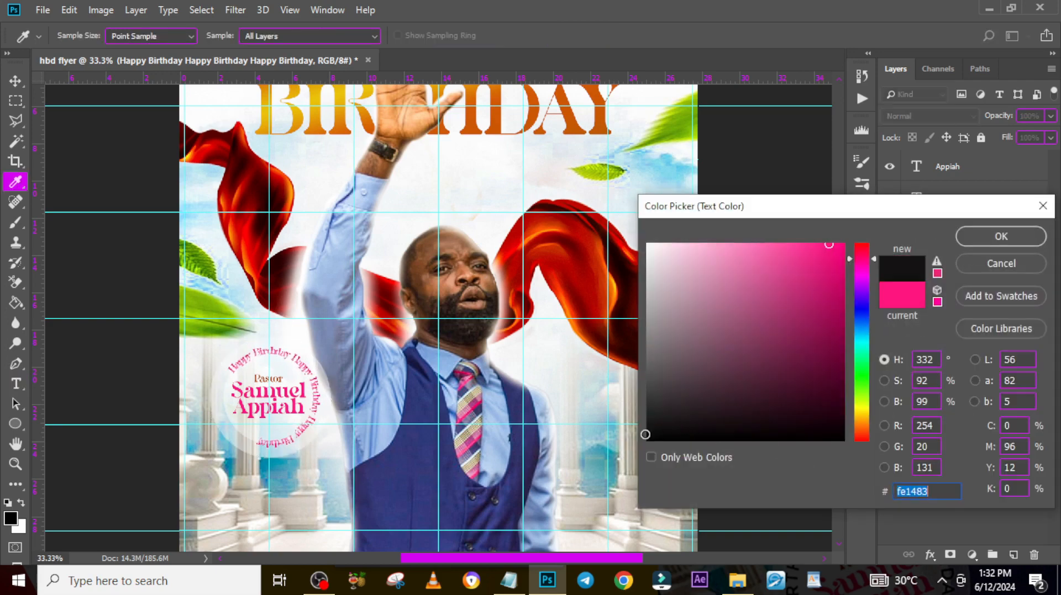
left_click_drag(644, 434, 648, 440)
left_click(1001, 244)
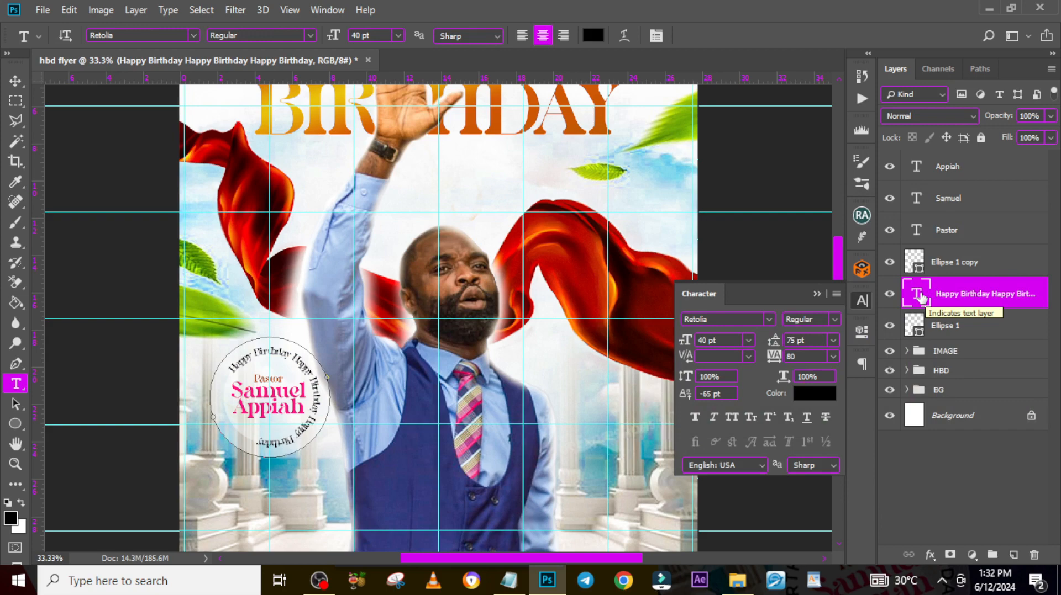
key("ctrl+plus")
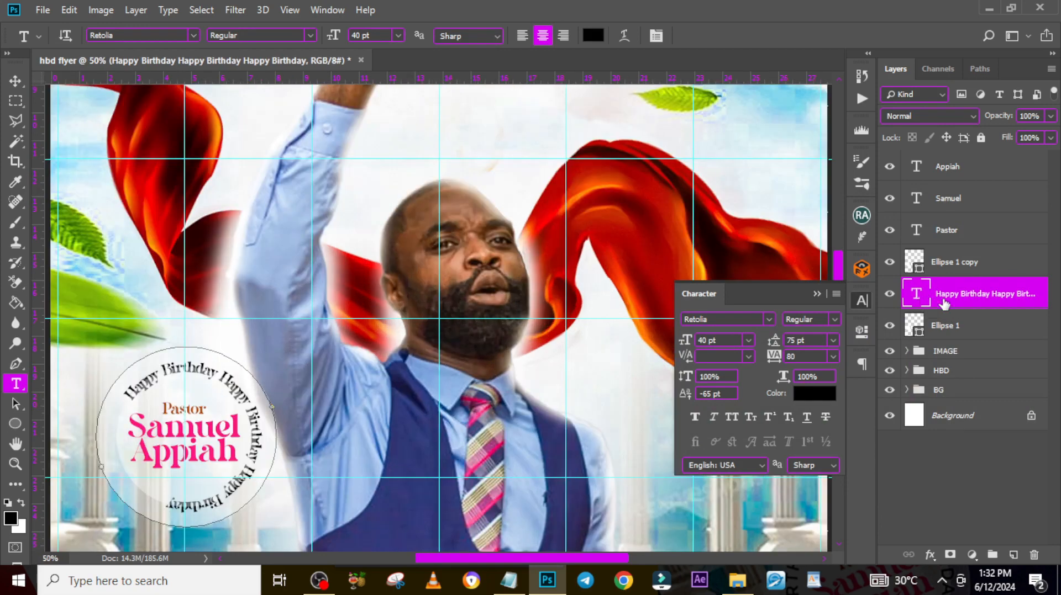
left_click_drag(944, 304, 950, 250)
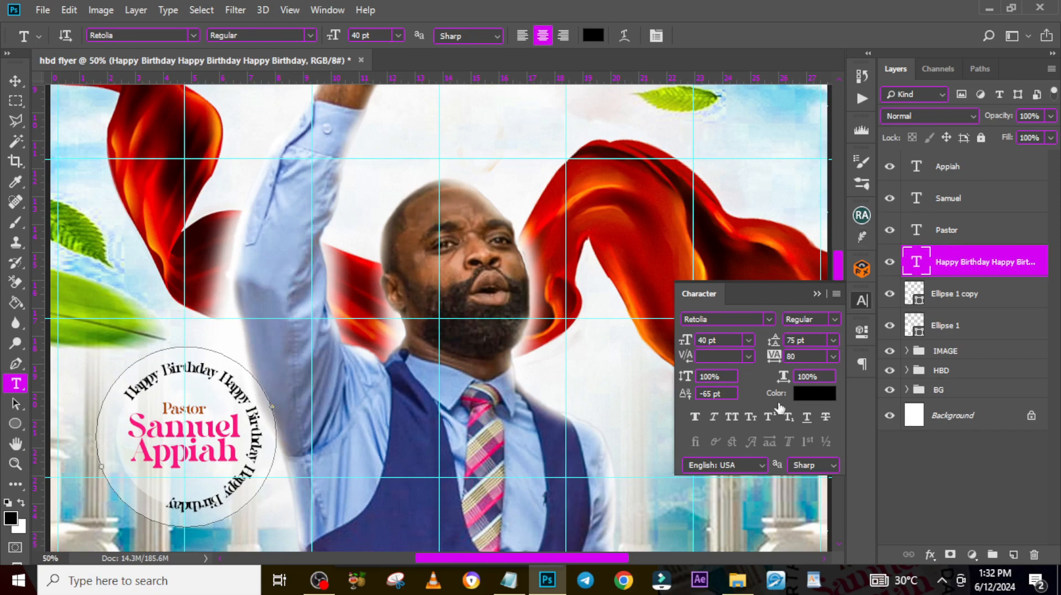
Step: Set the tracking of the circular Happy Birthday text to 200
left_click_drag(519, 558, 476, 558)
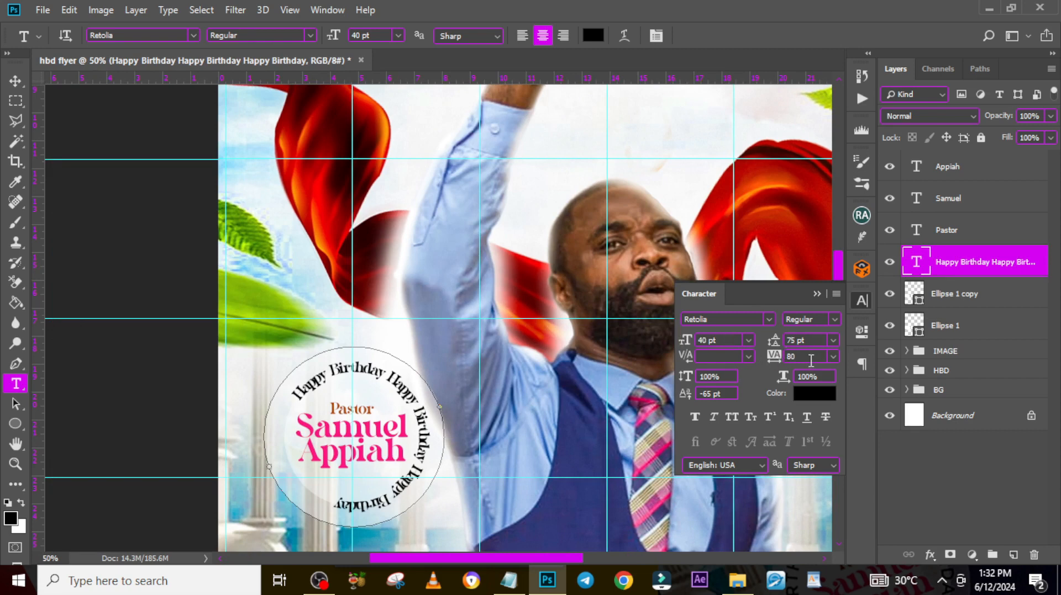
left_click(763, 356)
type("200")
key("Return")
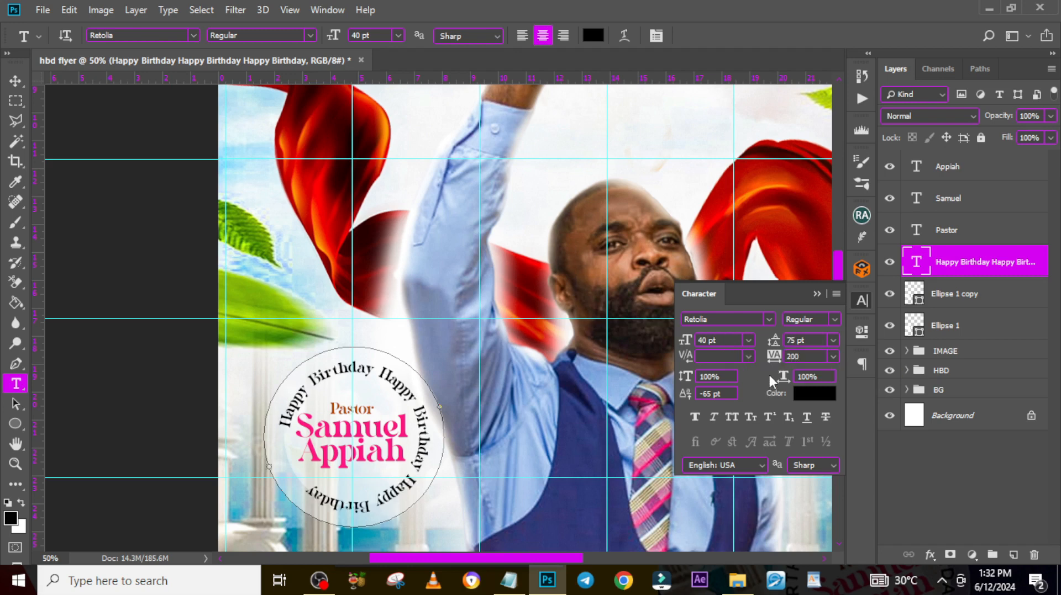
Step: Reduce the circular Happy Birthday text to 35 pt and set its tracking to 400
left_click(675, 343)
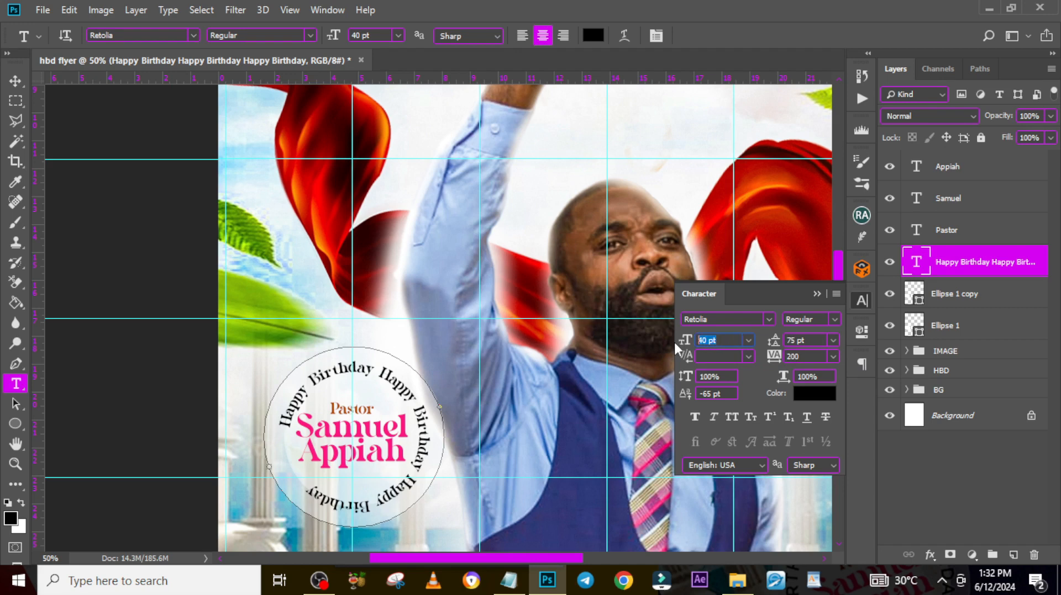
type("35")
key("Return")
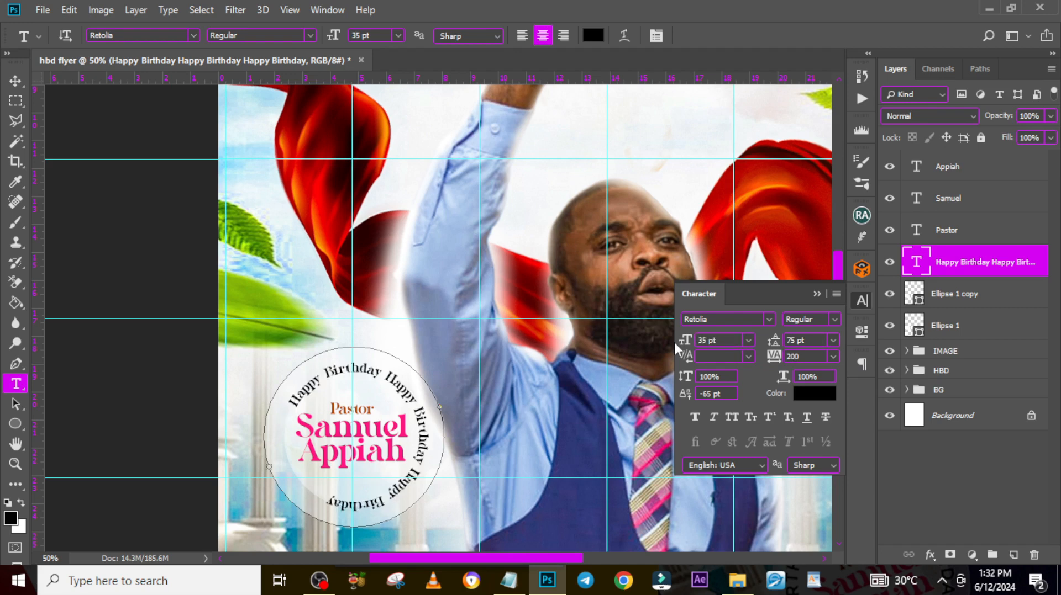
double_click(795, 356)
type("400")
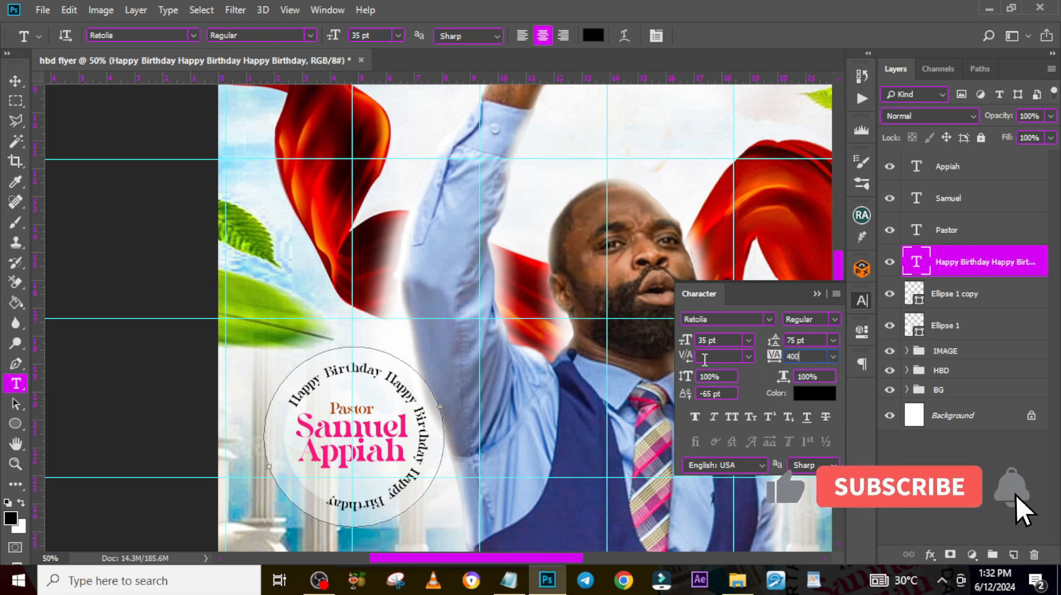
key("Return")
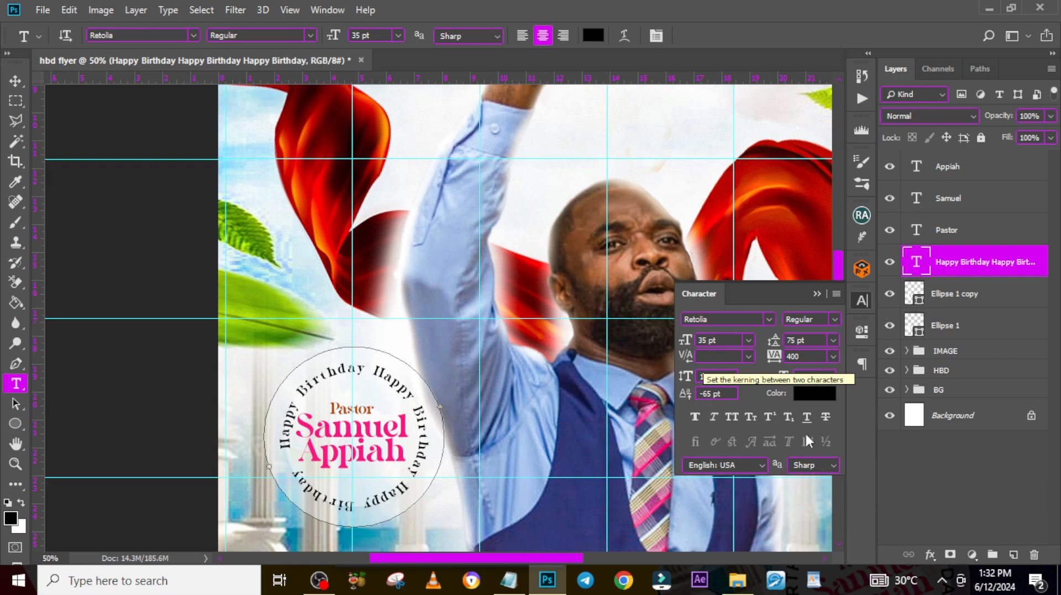
Step: Hide the guides and check the name badge against the whole flyer and close up
key("ctrl+0")
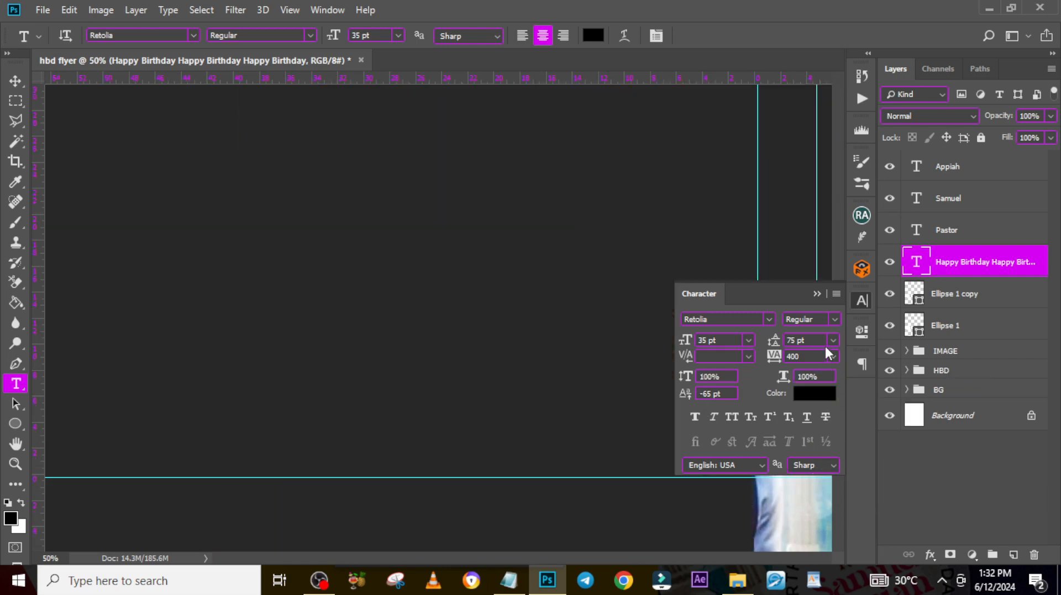
key("ctrl+h")
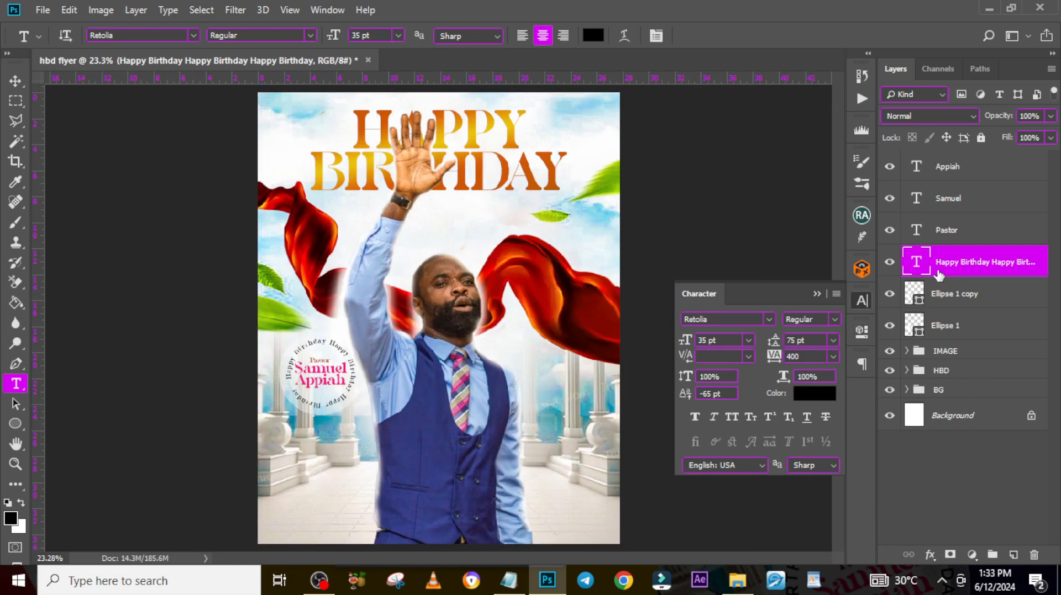
key("ctrl+plus")
key("ctrl+plus")
key("ctrl+plus")
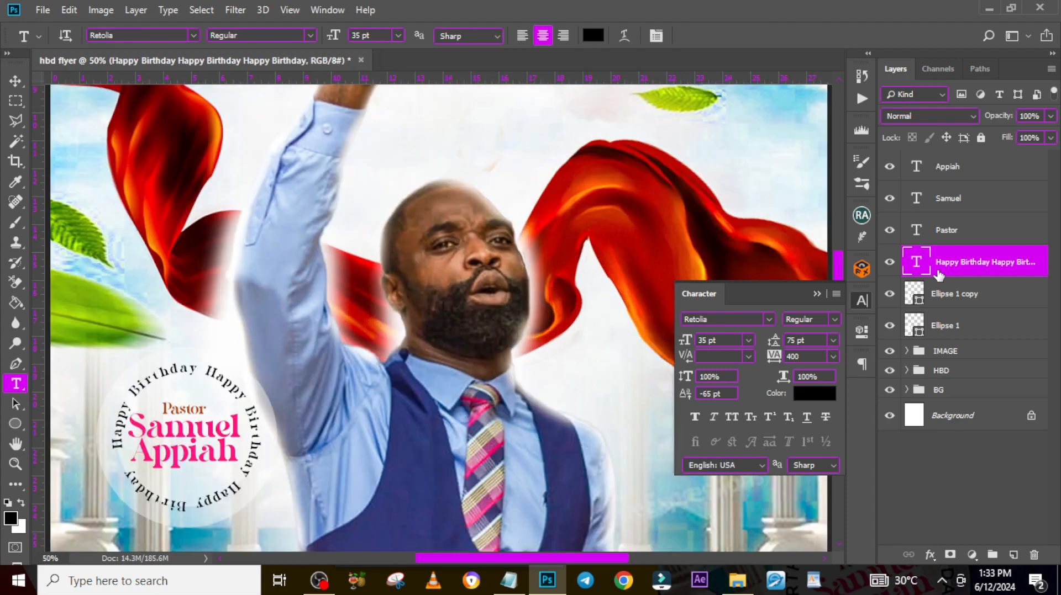
key("ctrl+minus")
key("ctrl+minus")
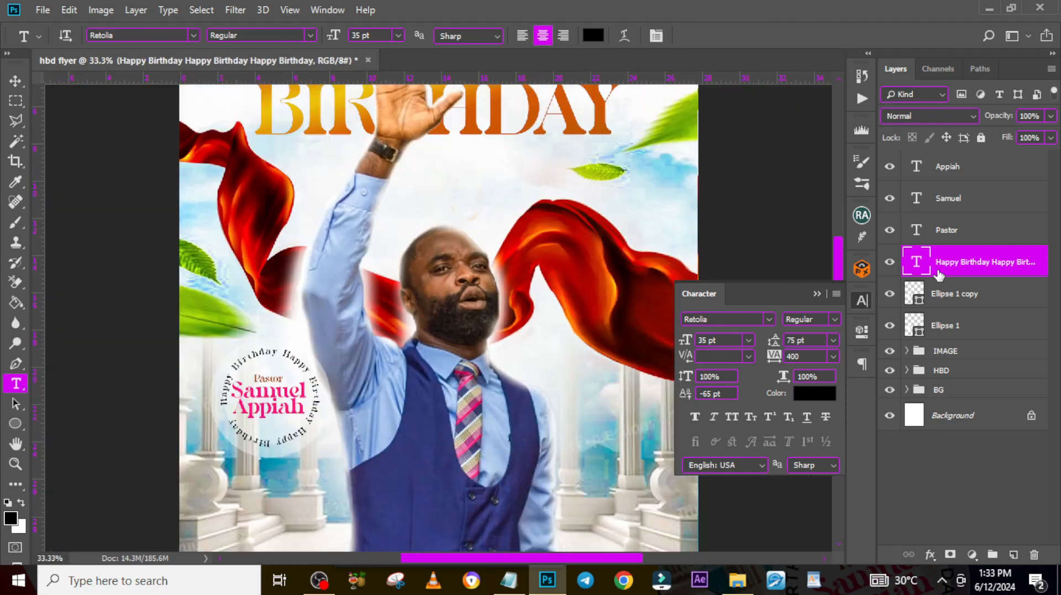
Step: Group the name texts, circular text and both ellipses as NAME, and move the badge lower, over the vest's left edge
left_click(933, 298)
left_click(944, 326)
left_click(956, 176, "shift")
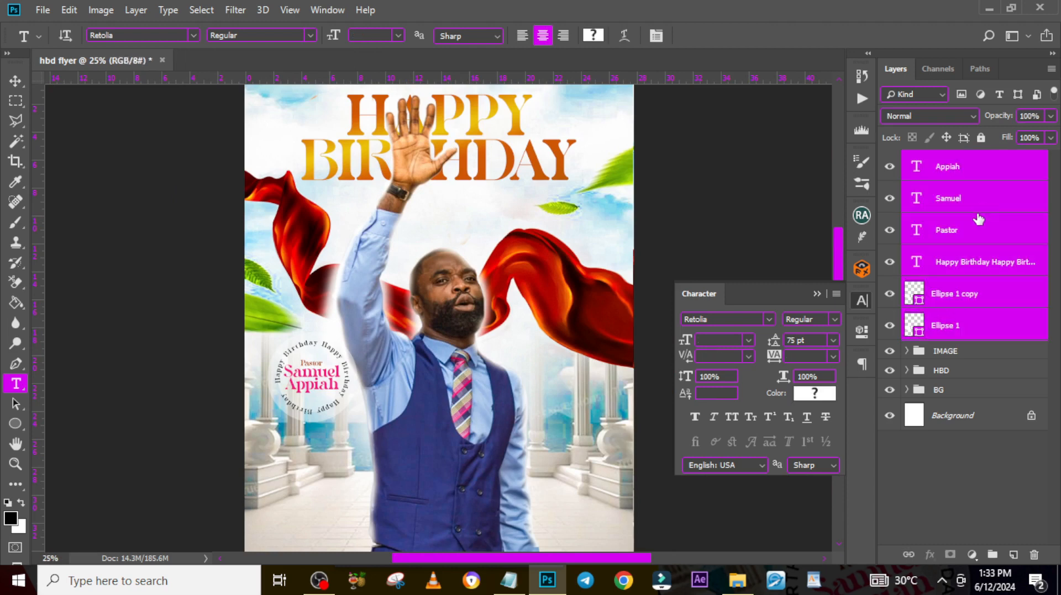
key("ctrl+g")
double_click(947, 160)
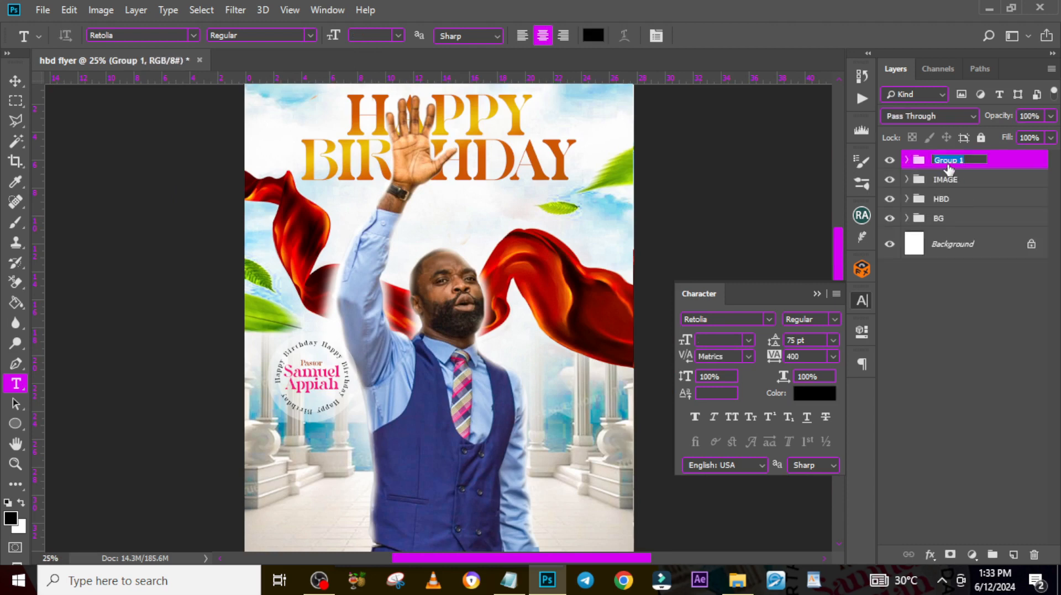
type("NAME")
key("Return")
key("v")
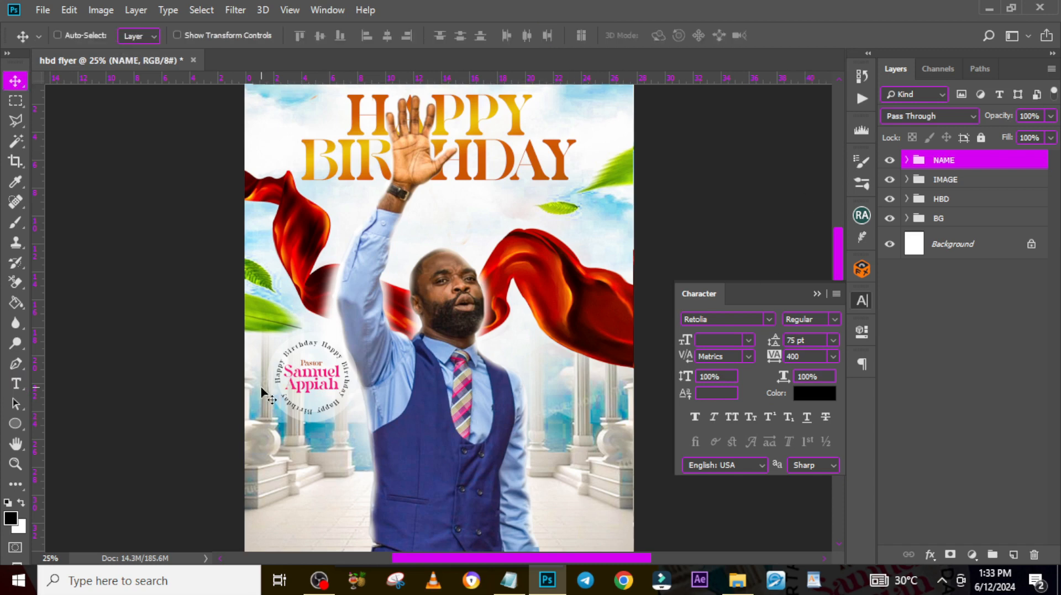
left_click_drag(316, 380, 355, 457)
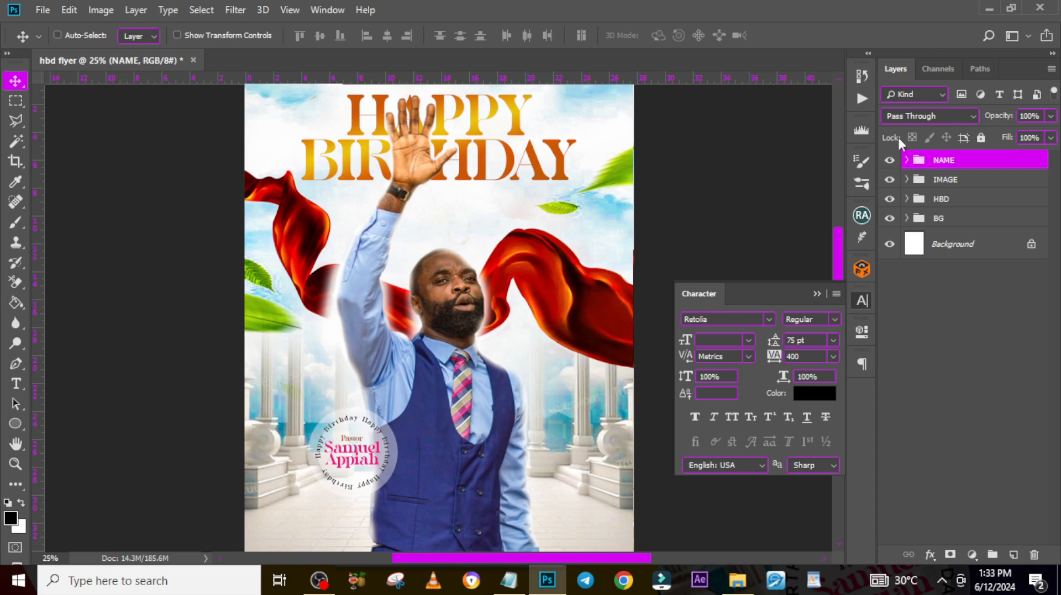
Step: Draw a paragraph text box across the vest's right side and copy the line starting "We pray for your continued good health" from Notepad file 35
key("t")
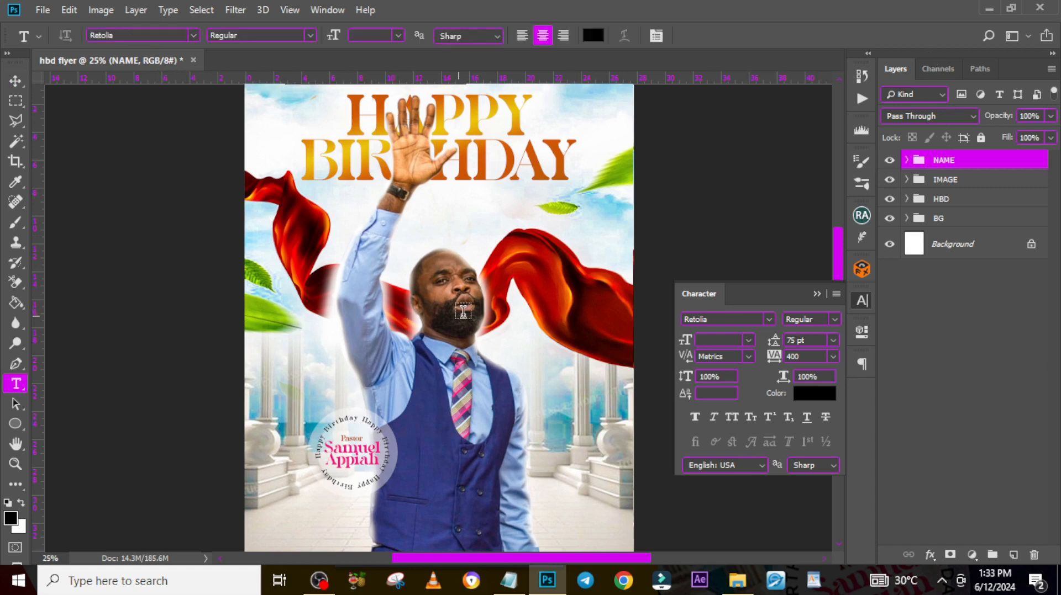
left_click_drag(472, 382, 551, 489)
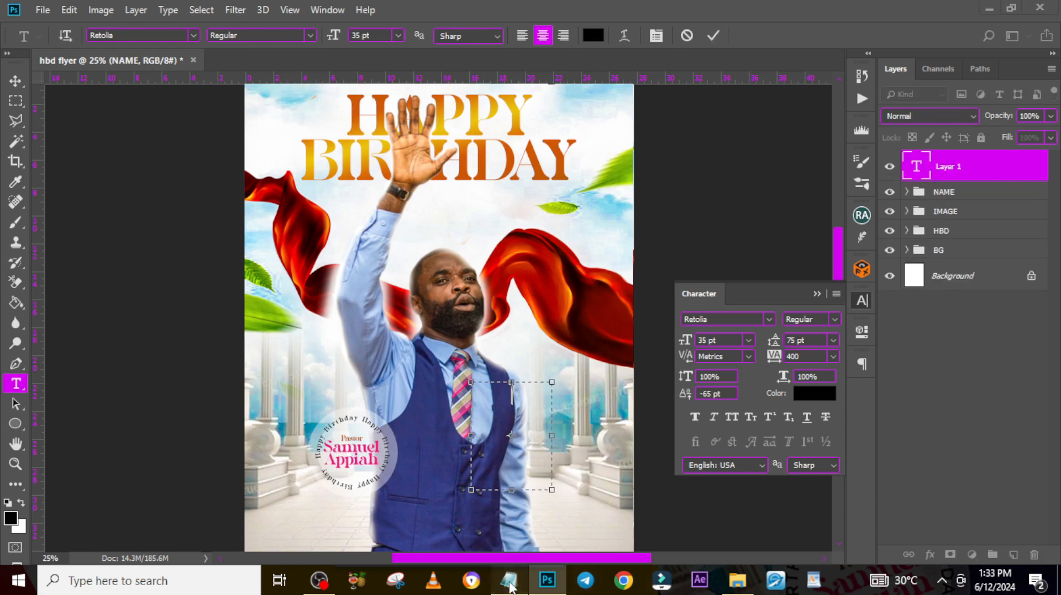
left_click(509, 581)
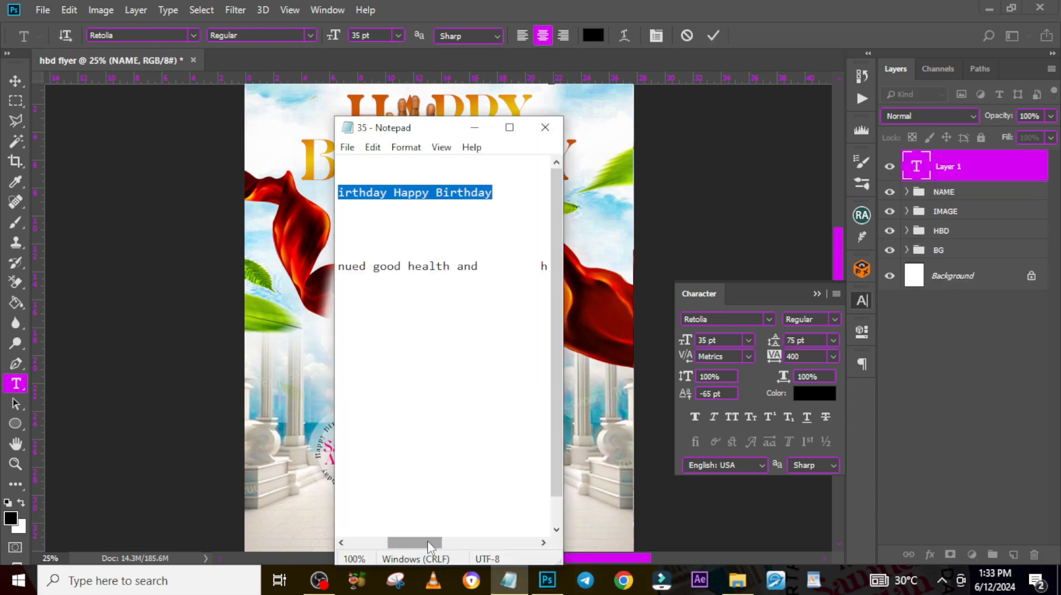
left_click_drag(440, 544, 534, 547)
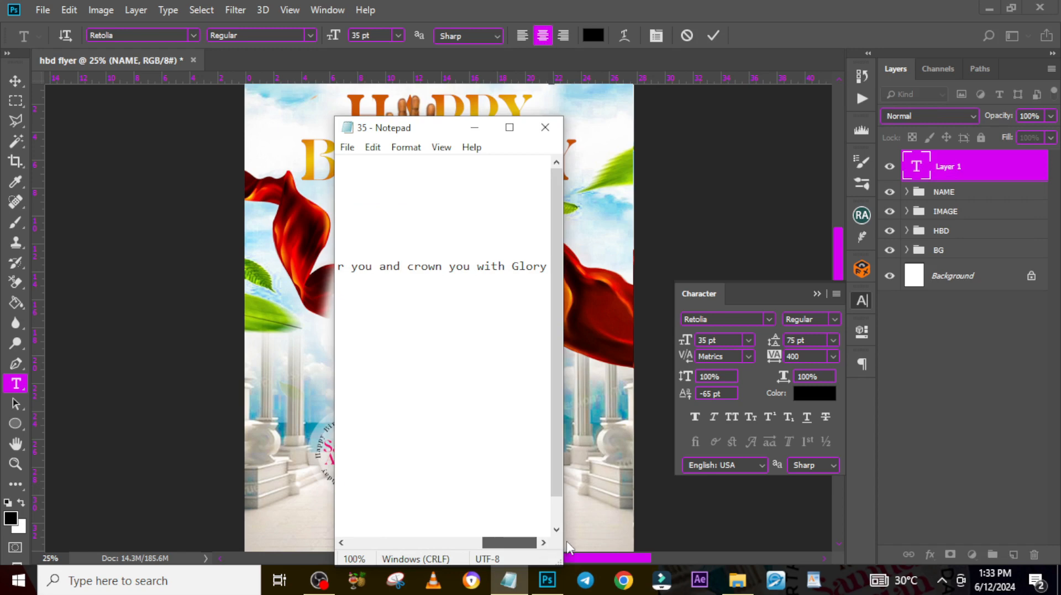
left_click(346, 275)
left_click_drag(346, 275, 229, 266)
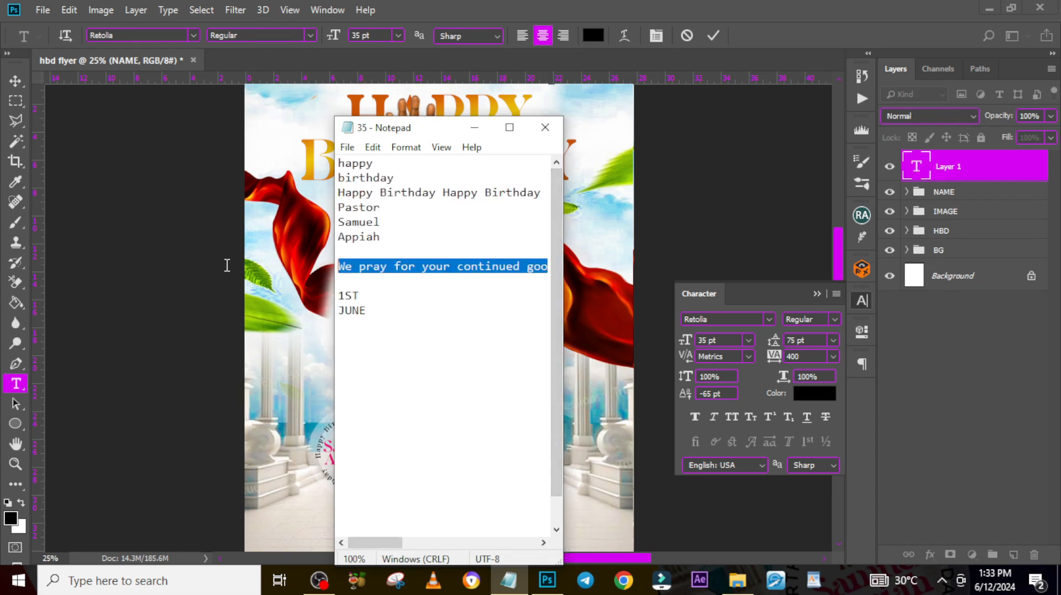
right_click(346, 272)
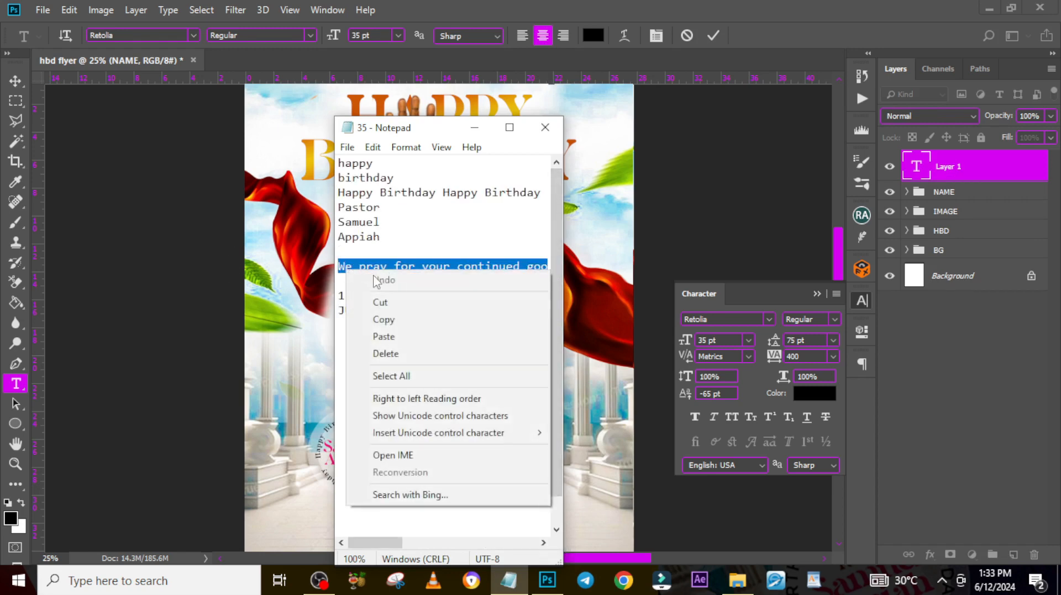
left_click(374, 320)
left_click(463, 1)
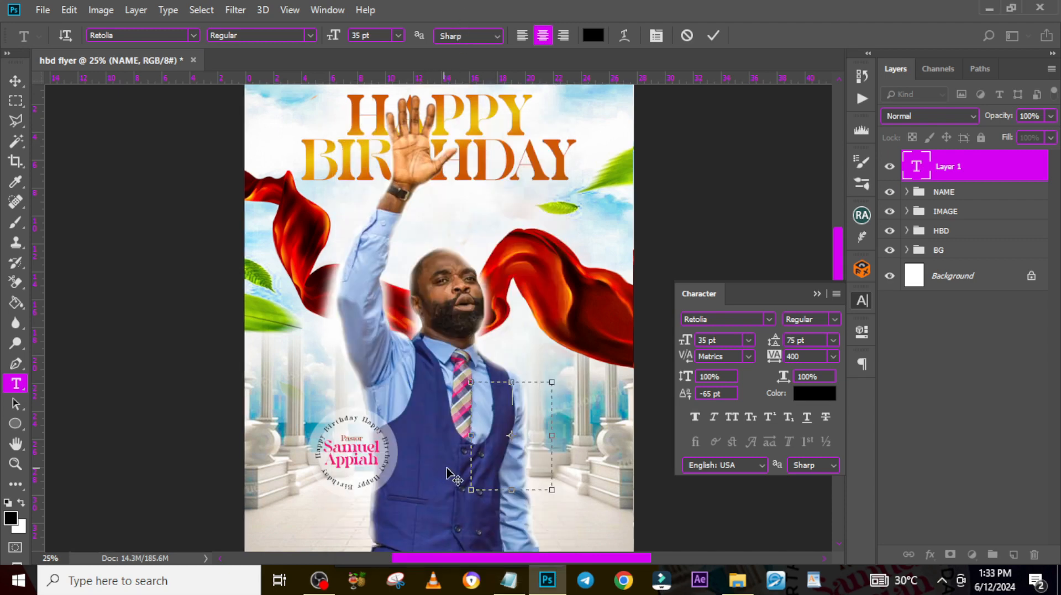
Step: Paste the prayer message without formatting into the new text box and set its tracking to 0
right_click(507, 405)
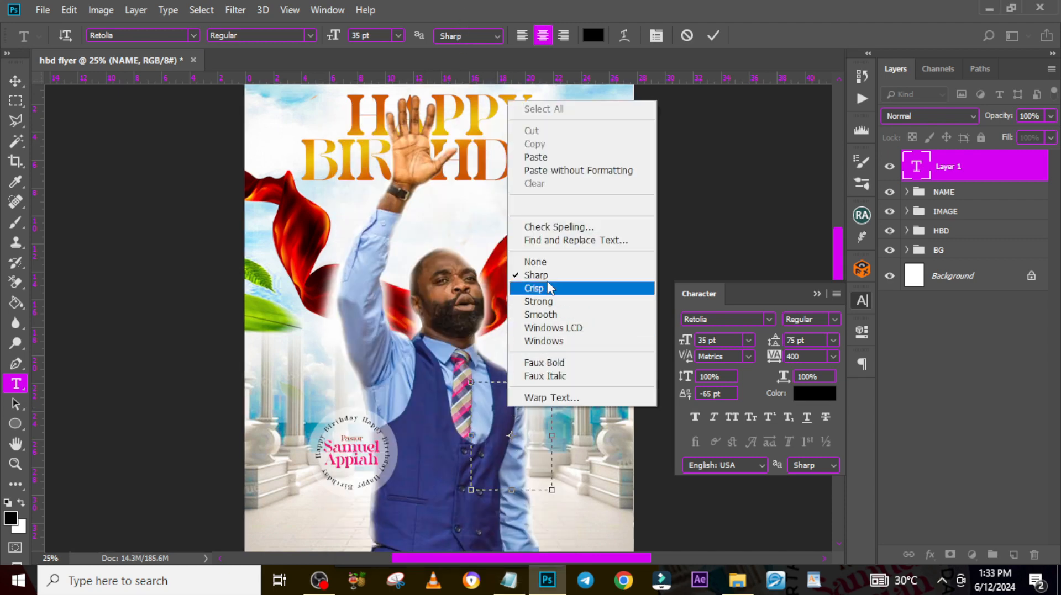
left_click(578, 170)
key("ctrl+Return")
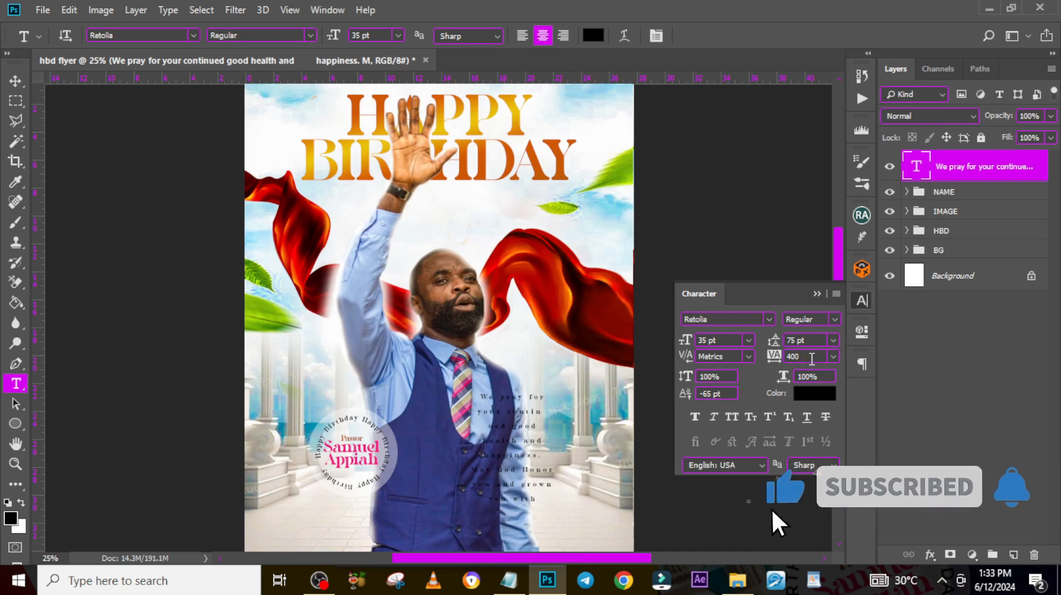
left_click(807, 356)
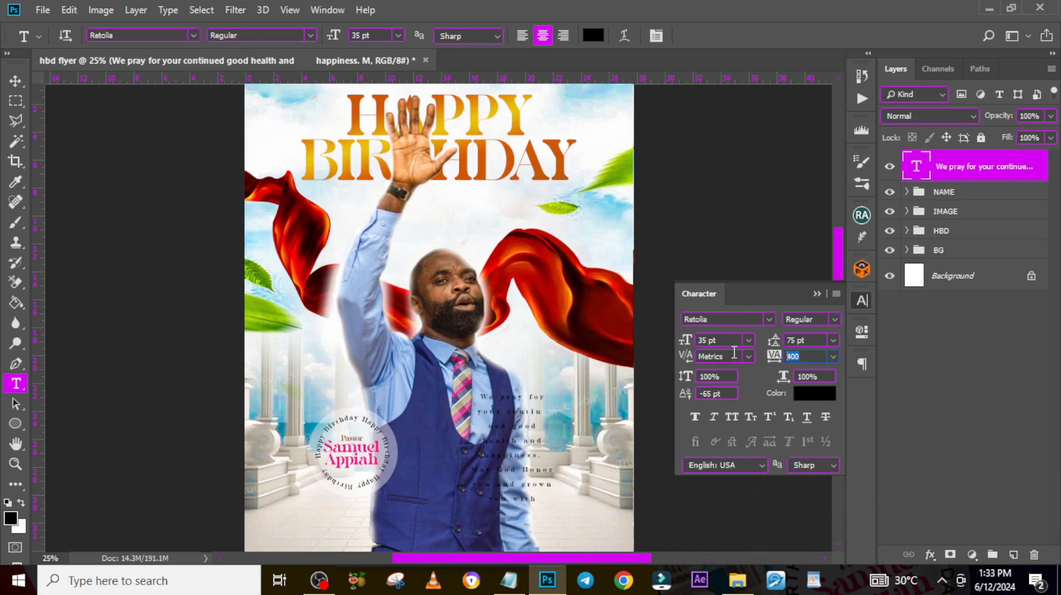
type("0")
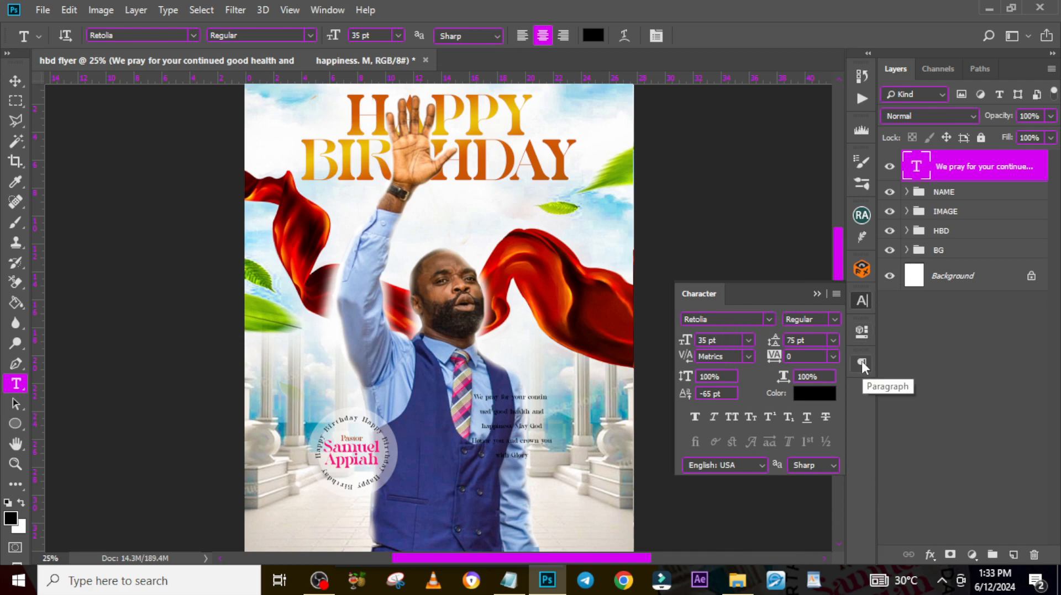
Step: Left-align the prayer message paragraph
left_click(862, 331)
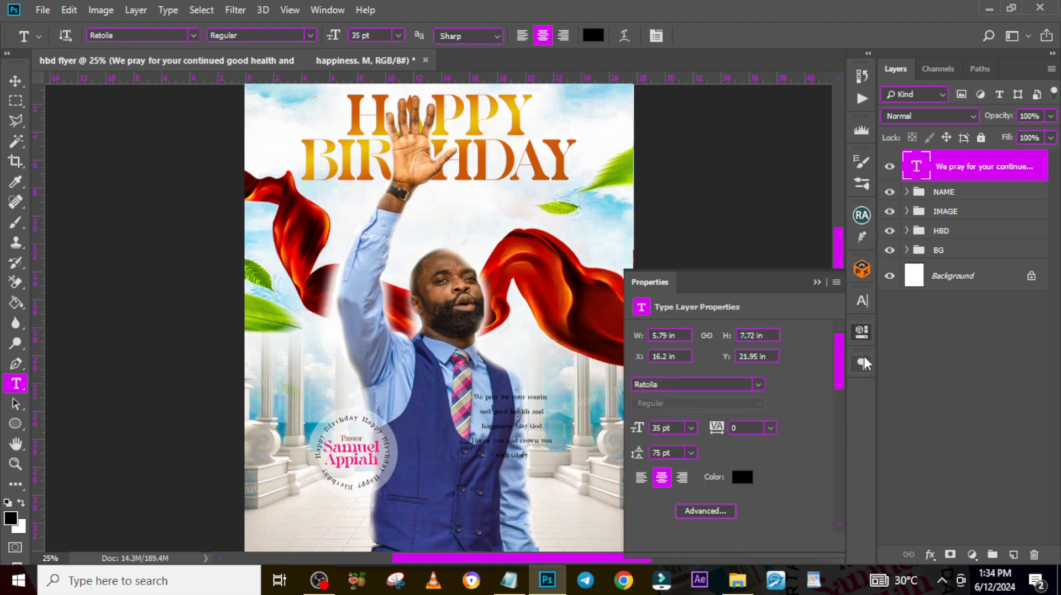
left_click(862, 363)
left_click(695, 386)
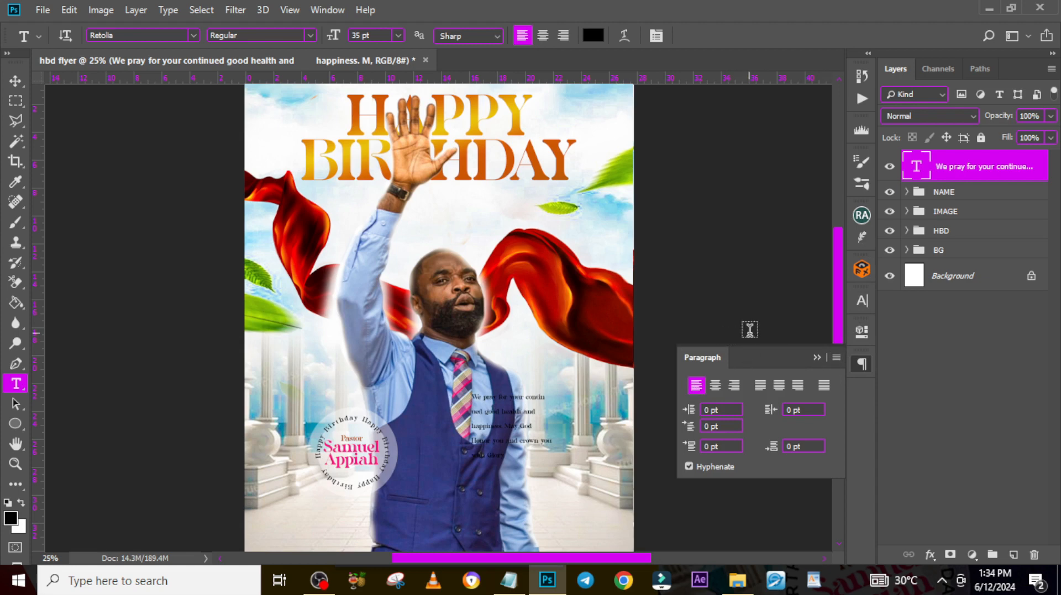
left_click(816, 357)
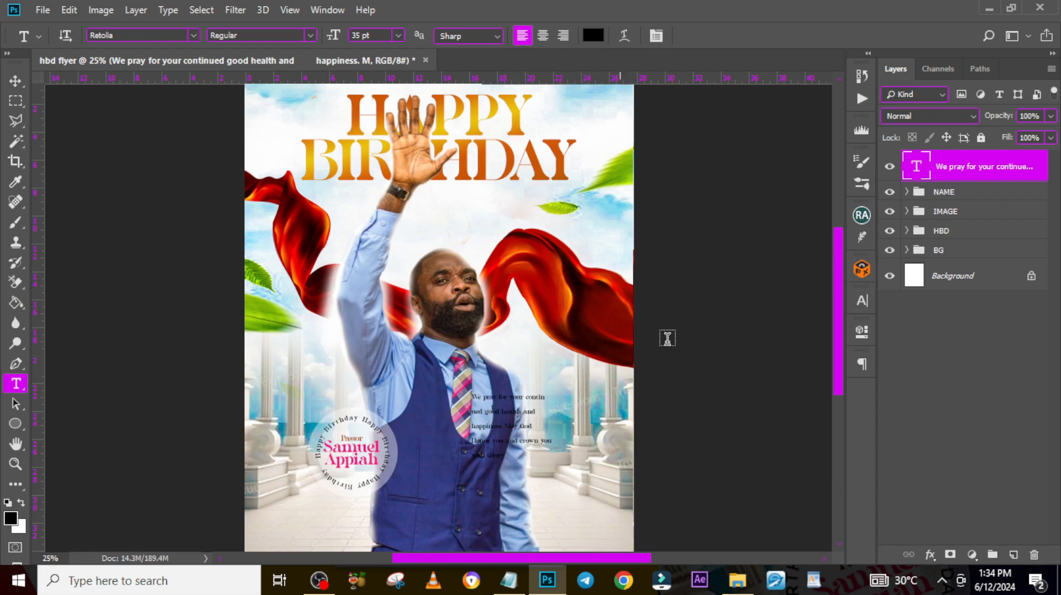
Step: Set the prayer message's font size to 45 pt
left_click(857, 295)
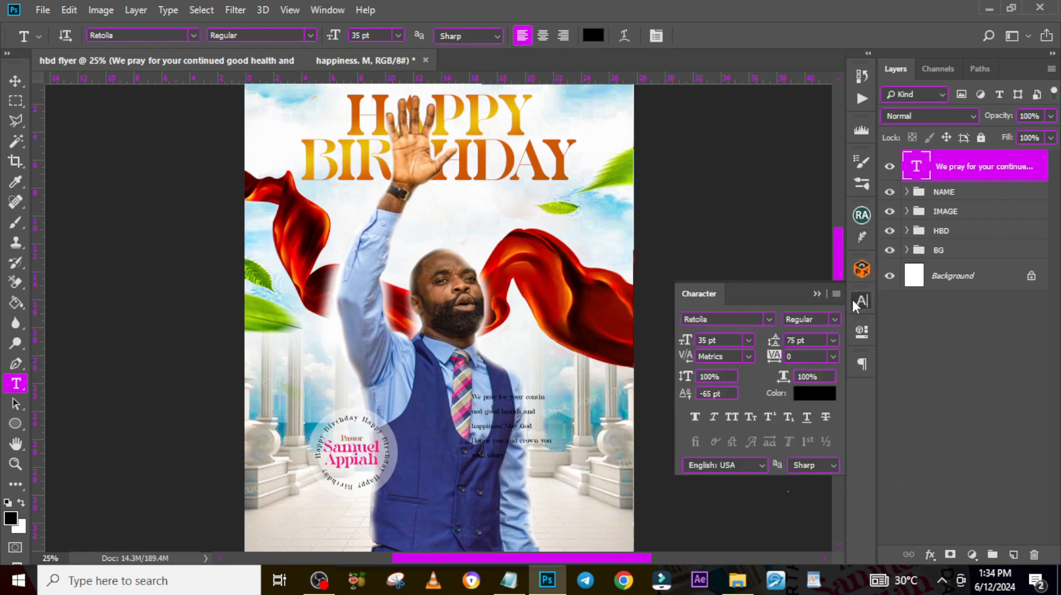
left_click_drag(732, 341, 637, 336)
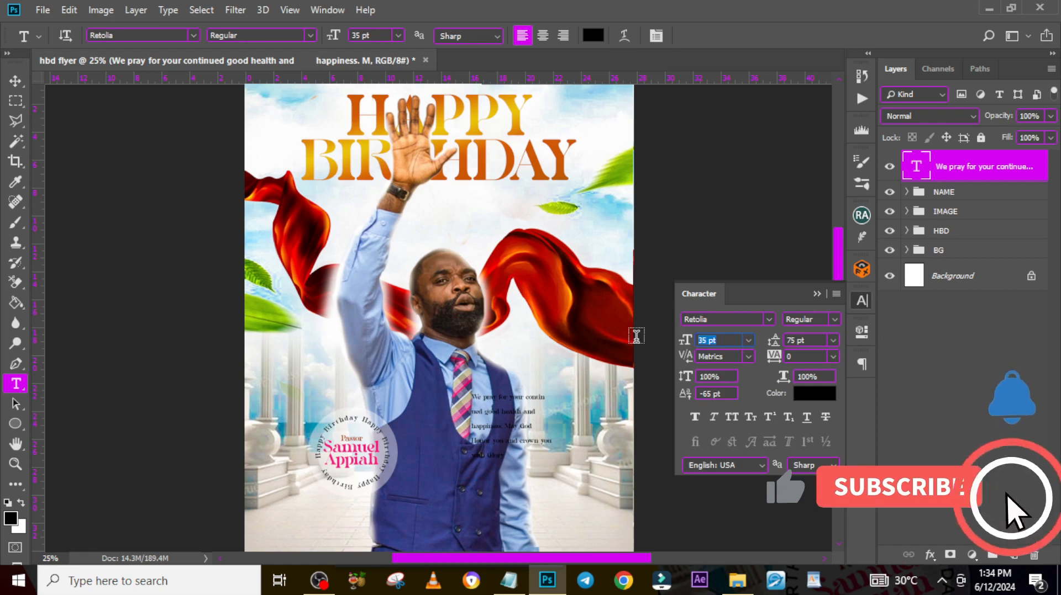
type("45")
key("Return")
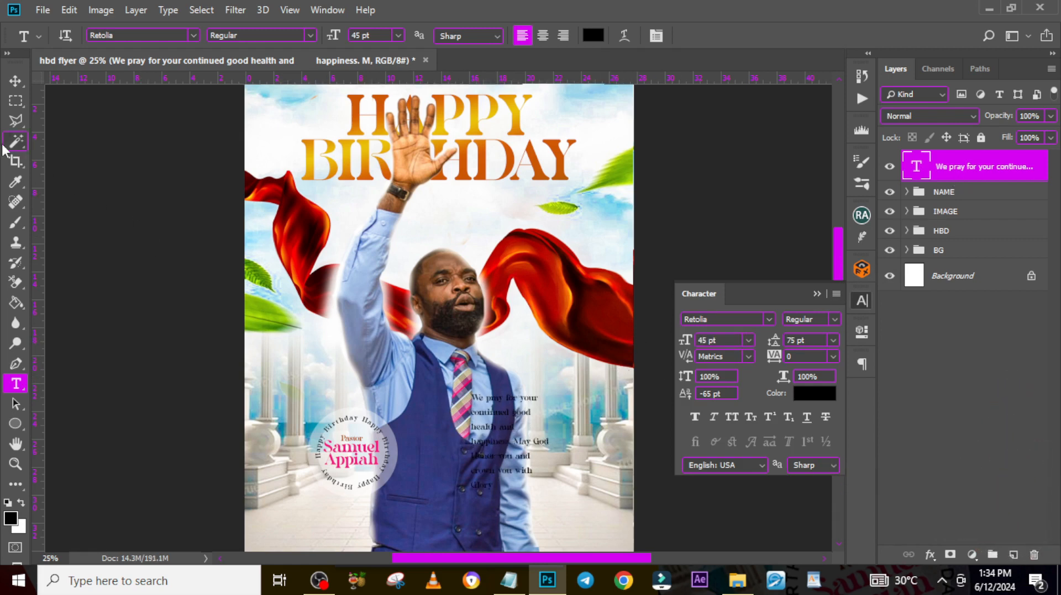
Step: Move the prayer message off the vest to the flyer's right side and set its leading to 62 pt
left_click(16, 81)
left_click_drag(486, 443, 558, 429)
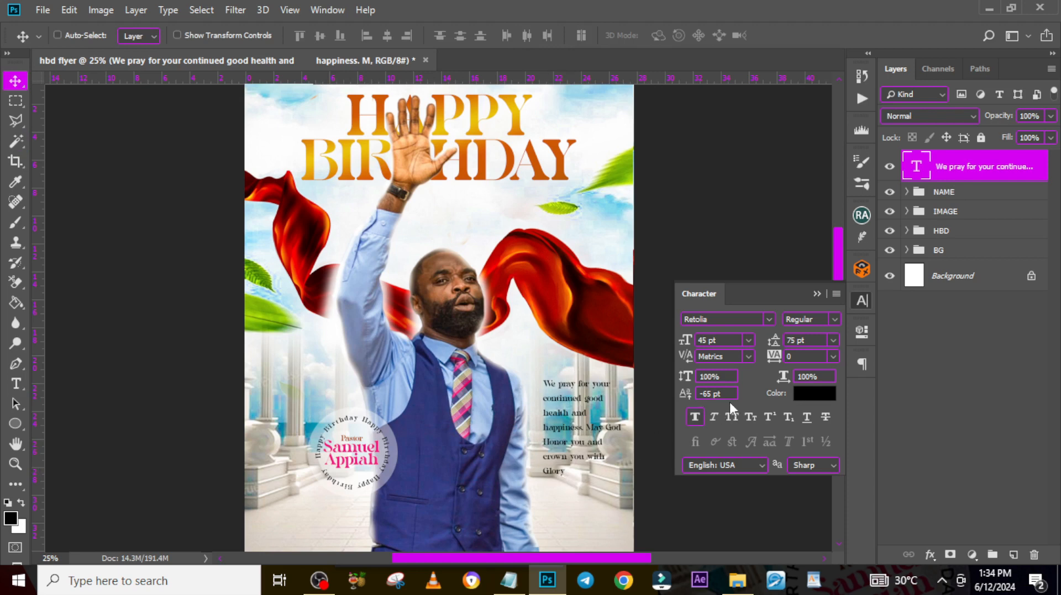
left_click(813, 340)
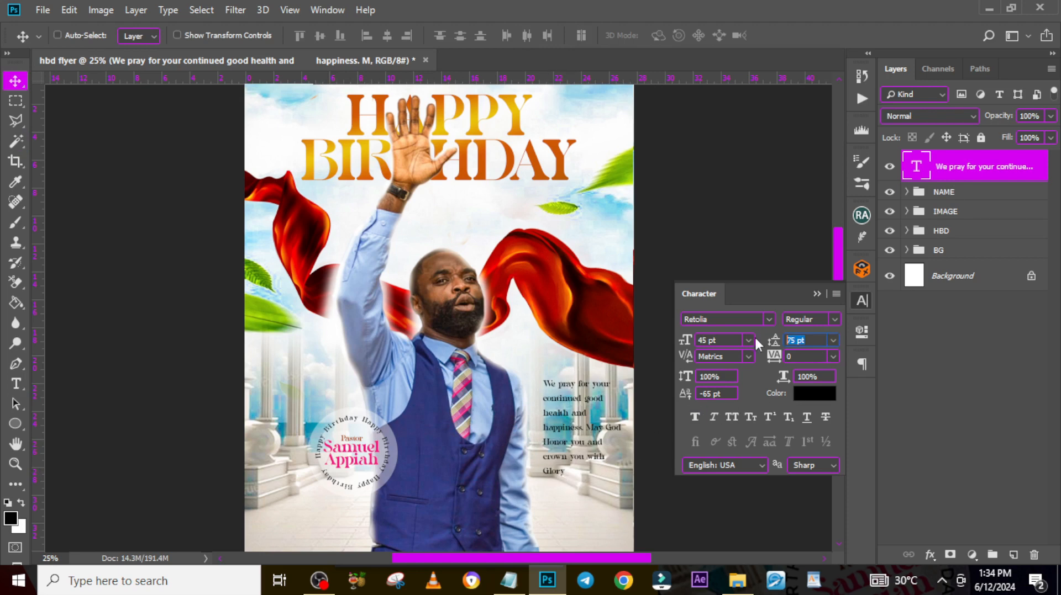
type("62")
key("Return")
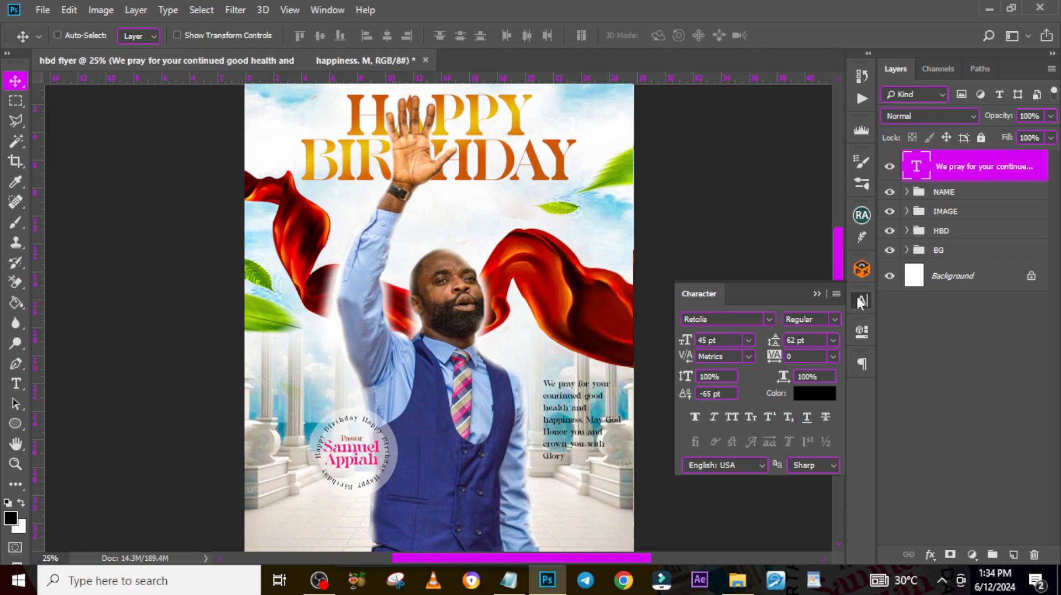
Step: Widen the prayer message's text box so the text wraps to five lines, and move it left over the vest's edge
double_click(916, 167)
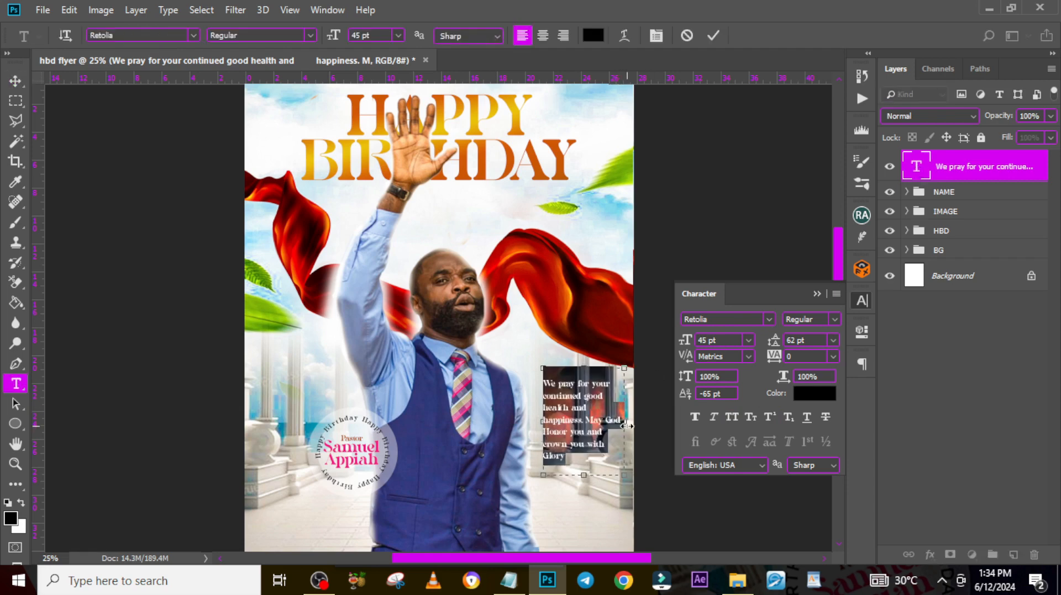
left_click_drag(626, 426, 638, 425)
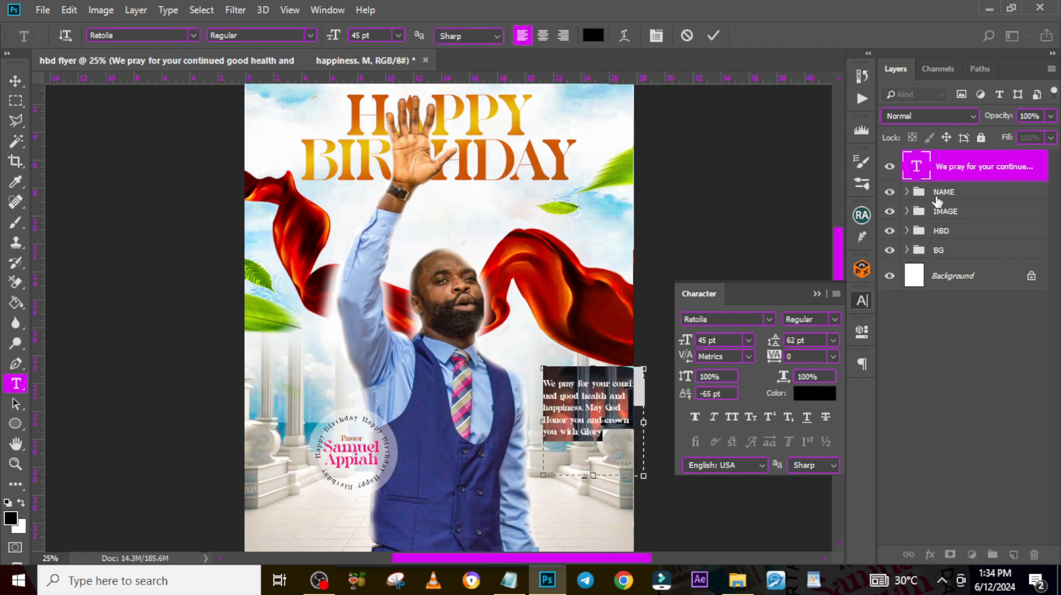
left_click(939, 176)
left_click_drag(587, 387, 538, 376)
Step: Narrow the prayer message's text box so the text wraps to seven lines, and shift it slightly down and right
double_click(916, 165)
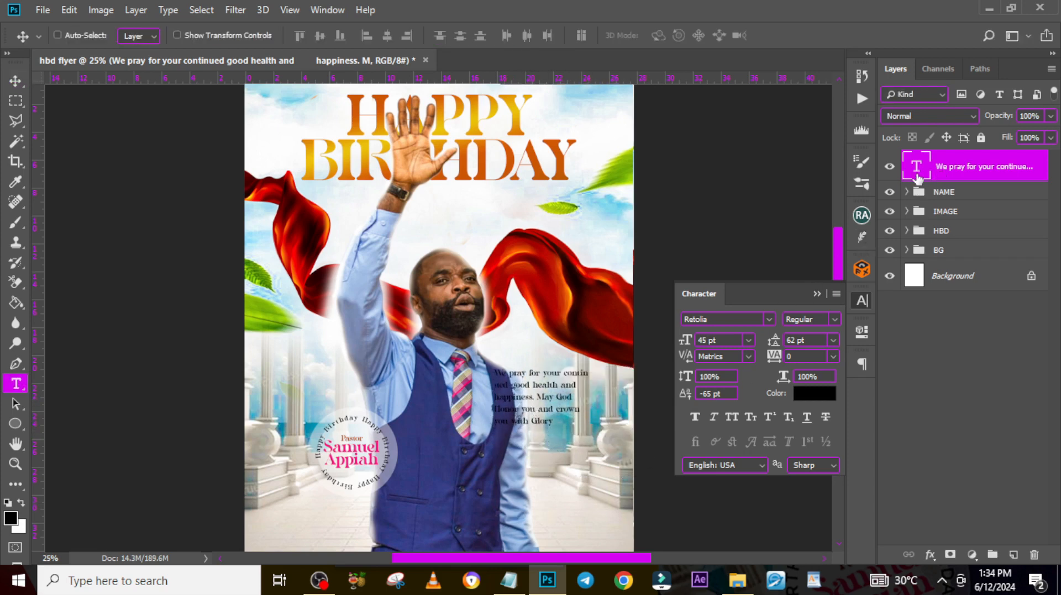
left_click_drag(592, 411, 568, 418)
left_click(942, 173)
key("v")
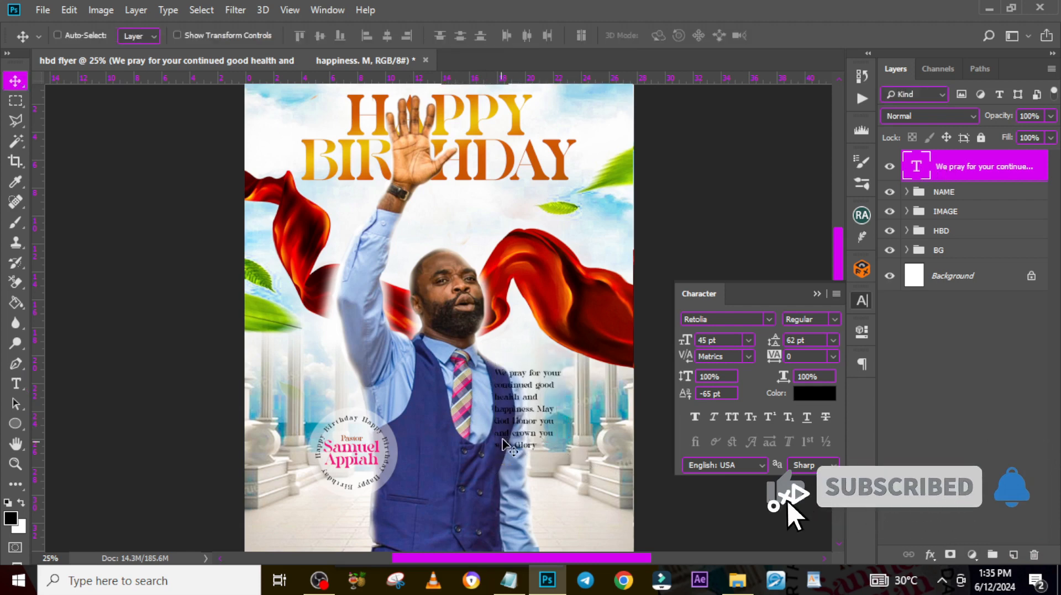
left_click_drag(504, 445, 520, 452)
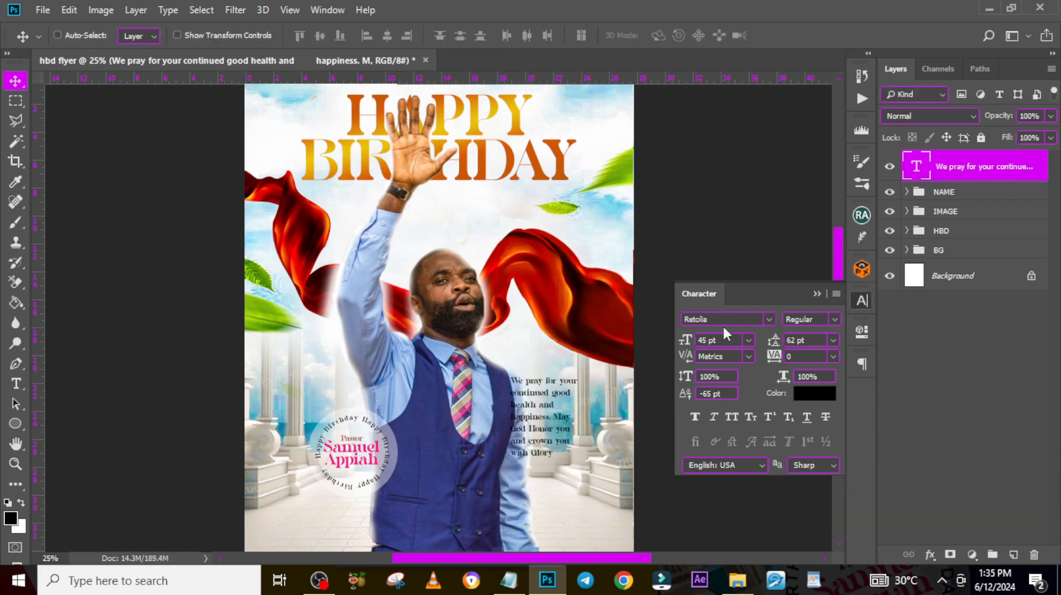
Step: Change the prayer message's font to Montserrat Bold
left_click(769, 320)
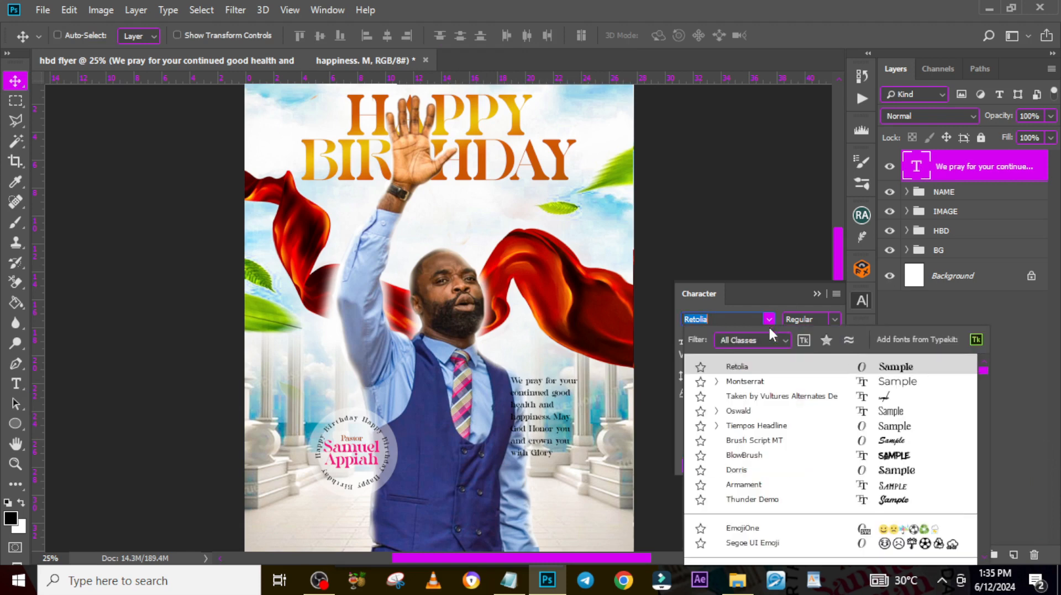
left_click(750, 381)
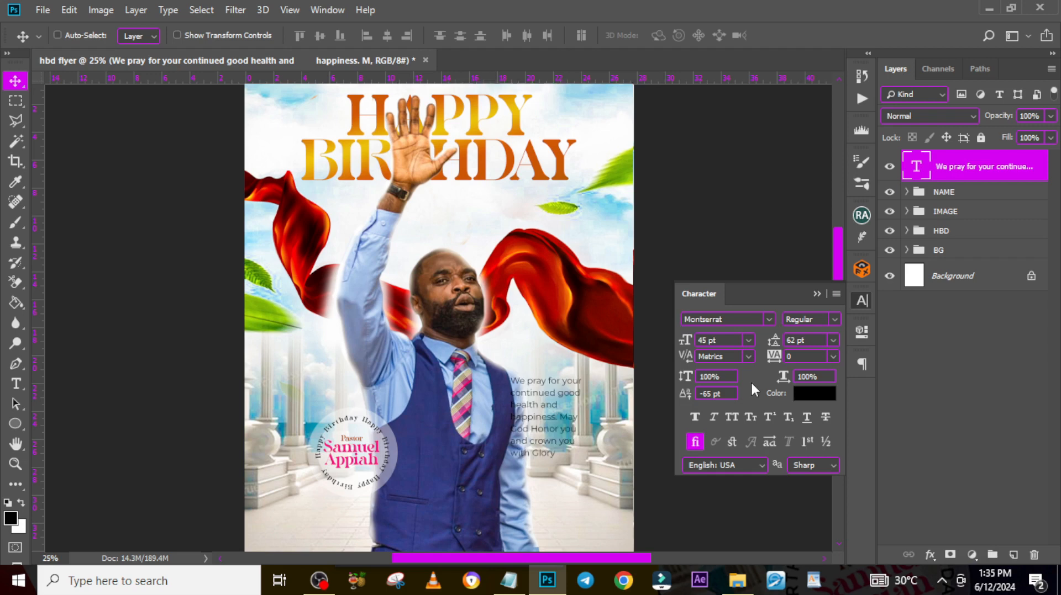
left_click(834, 320)
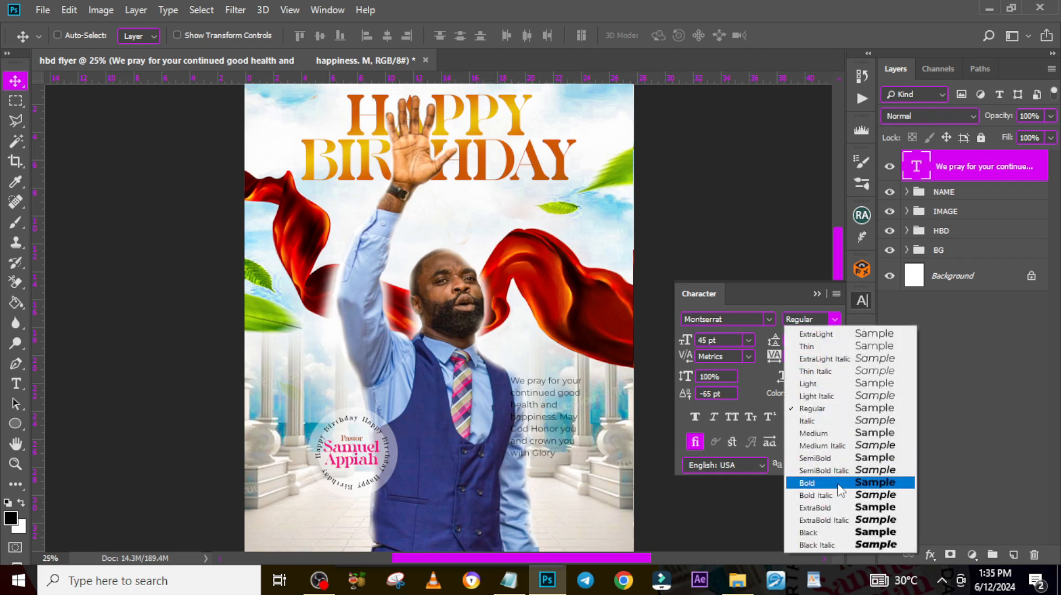
left_click(838, 484)
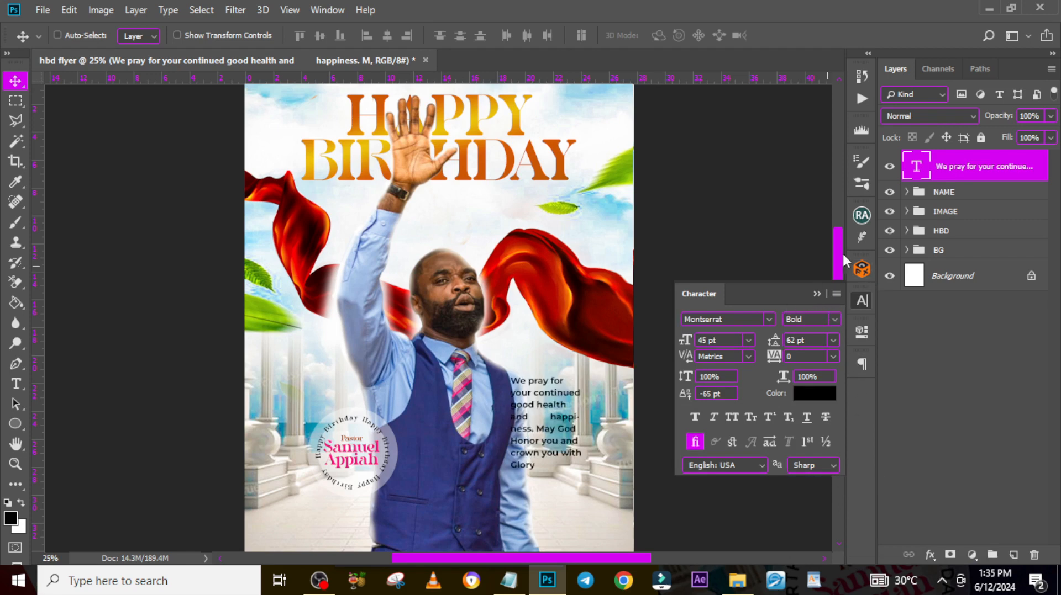
Step: Delete the extra spaces before "happiness" in the prayer message
key("t")
left_click(551, 424)
key("ctrl+a")
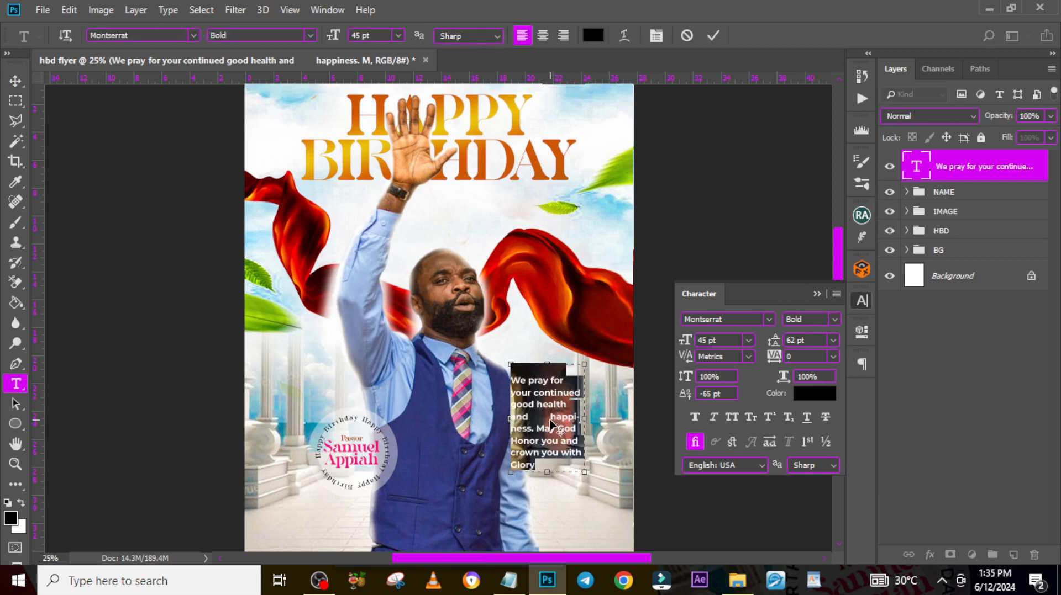
left_click(555, 418)
key("Left")
key("BackSpace")
key("BackSpace")
key("BackSpace")
key("BackSpace")
key("BackSpace")
key("BackSpace")
key("BackSpace")
key("BackSpace")
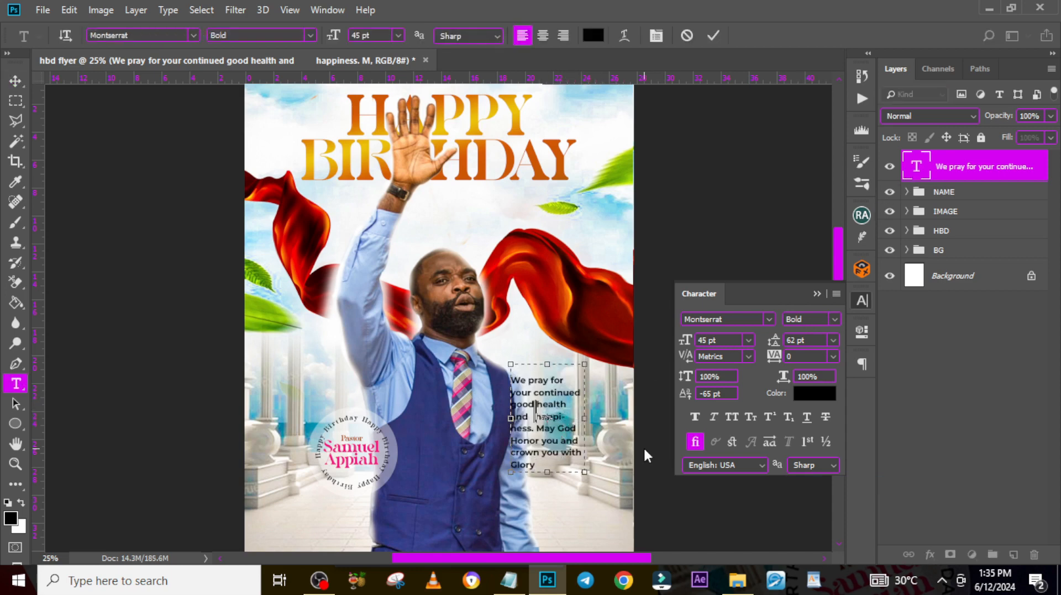
Step: Finish editing the prayer message and change the badge's circular Happy Birthday text to Montserrat SemiBold
key("ctrl+Return")
key("v")
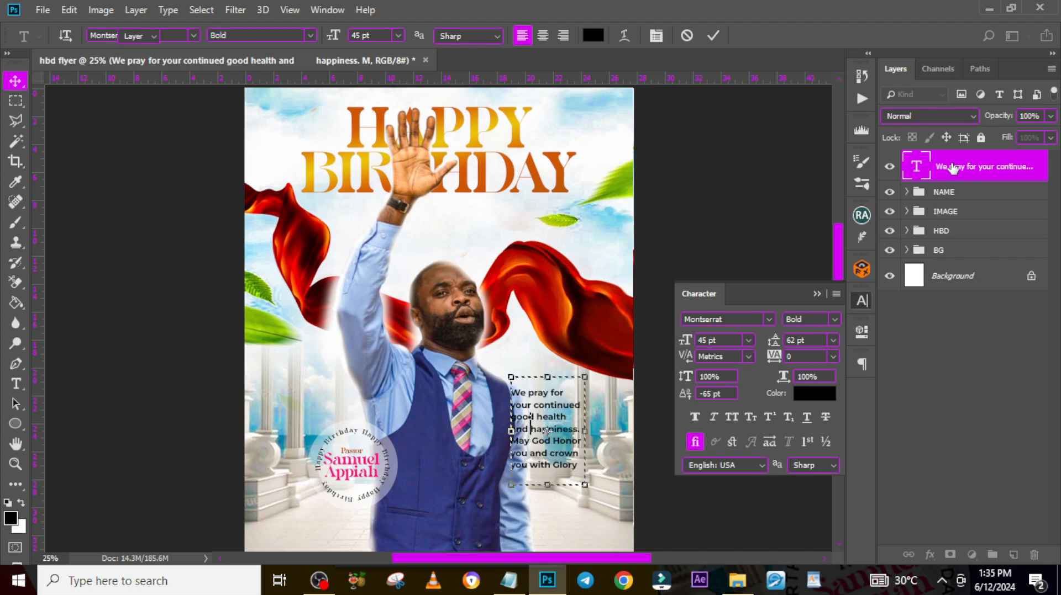
left_click(907, 192)
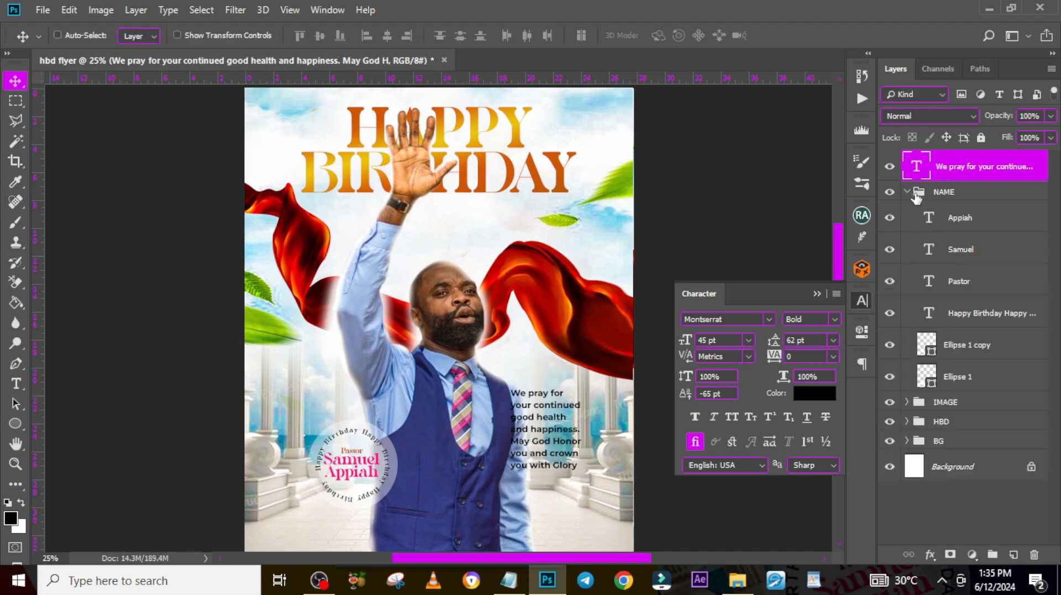
left_click(965, 313)
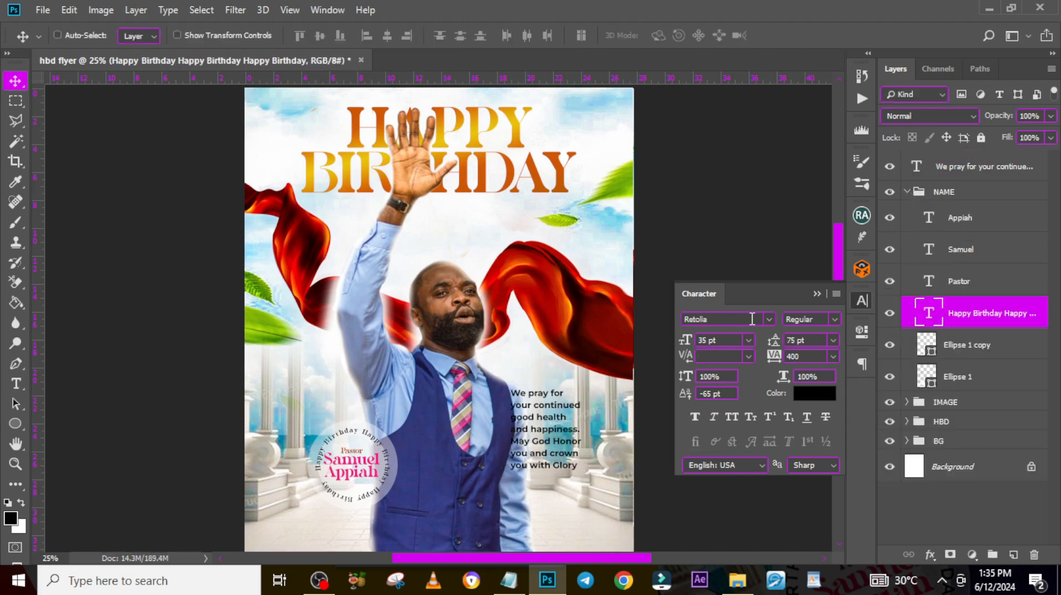
left_click(768, 319)
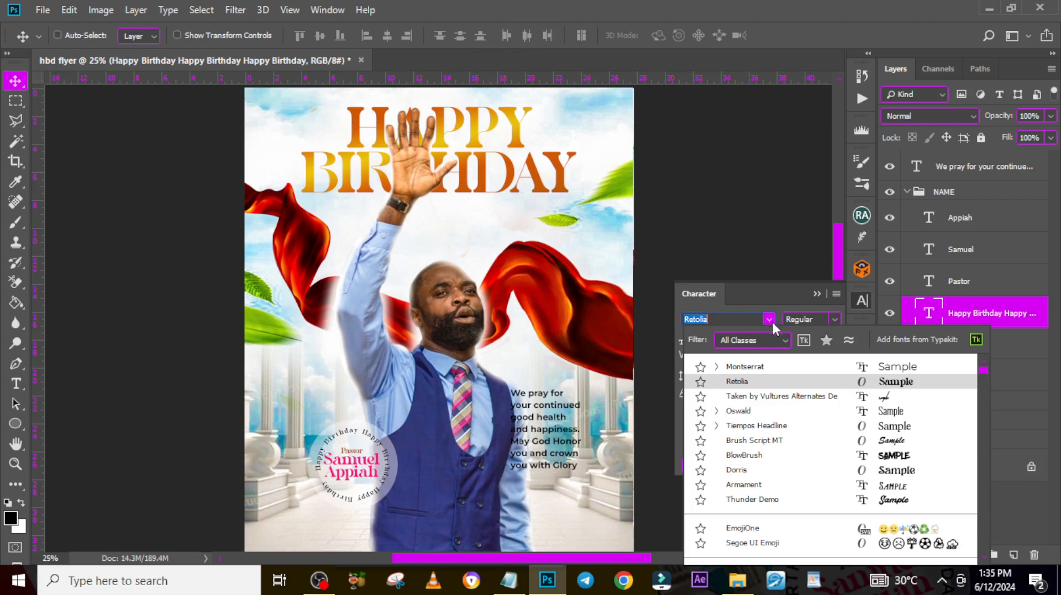
left_click(749, 368)
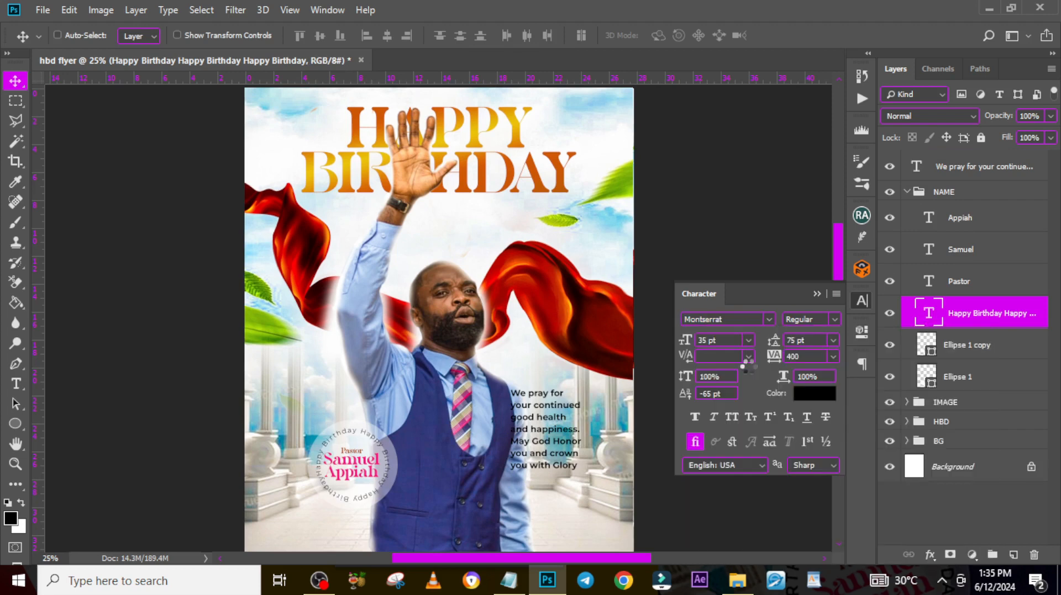
left_click(827, 324)
left_click(826, 435)
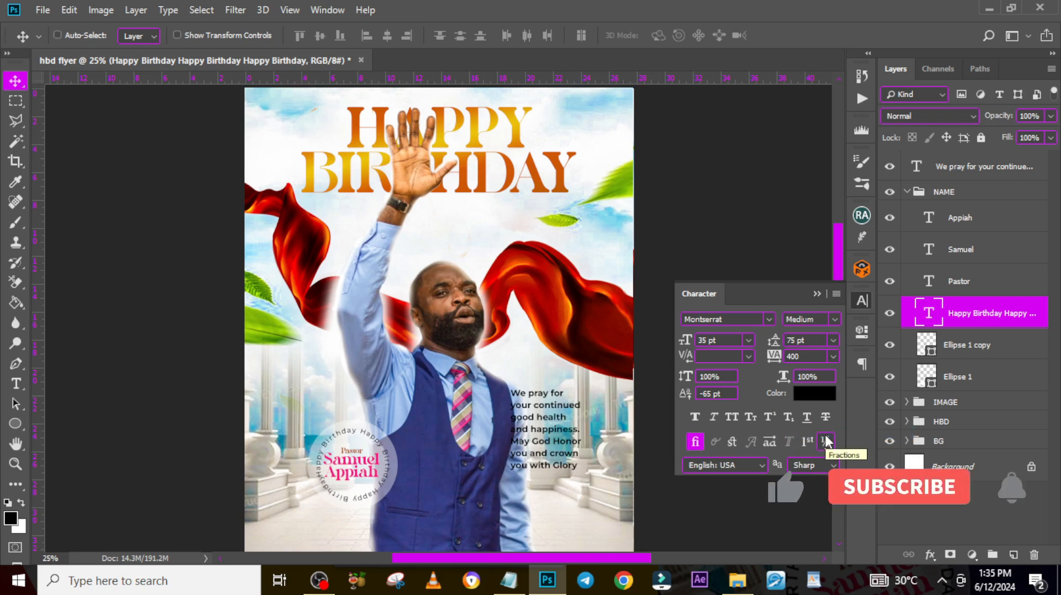
left_click(834, 321)
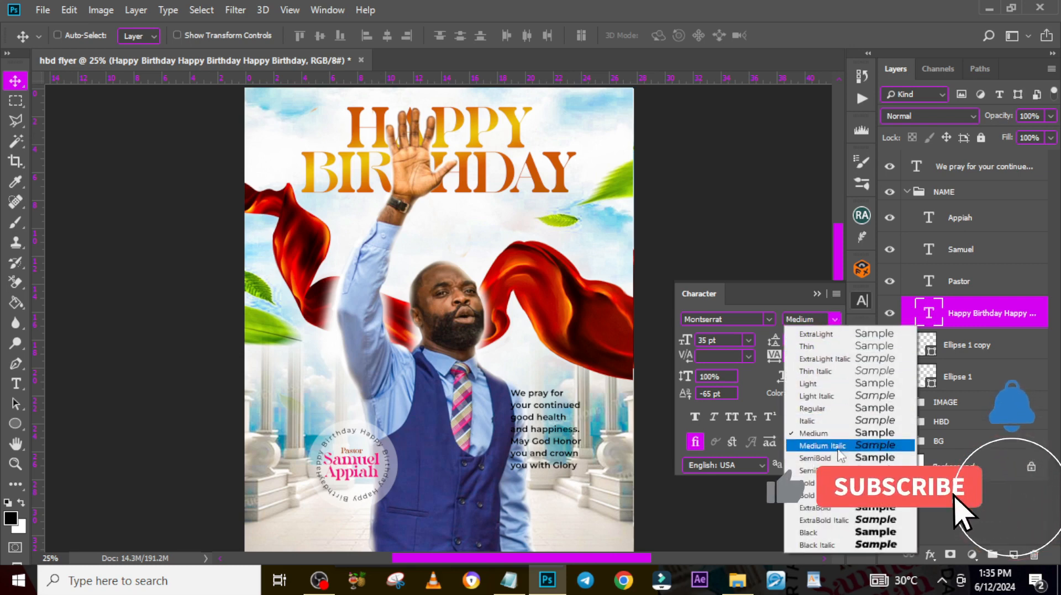
left_click(834, 457)
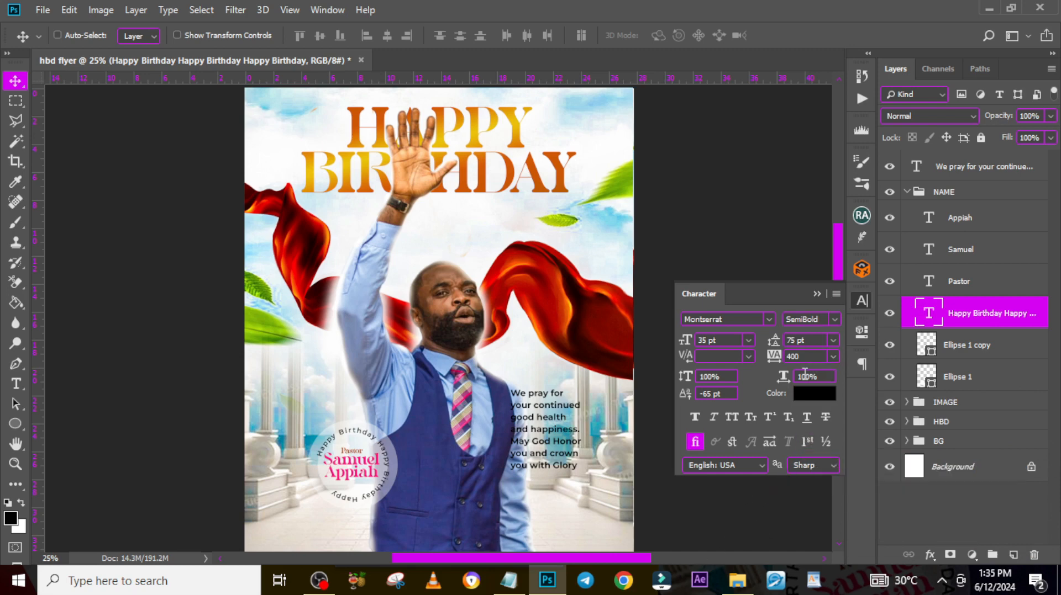
Step: Reduce the font size of the badge's circular text, trying 31 pt and settling on 33 pt
left_click(723, 342)
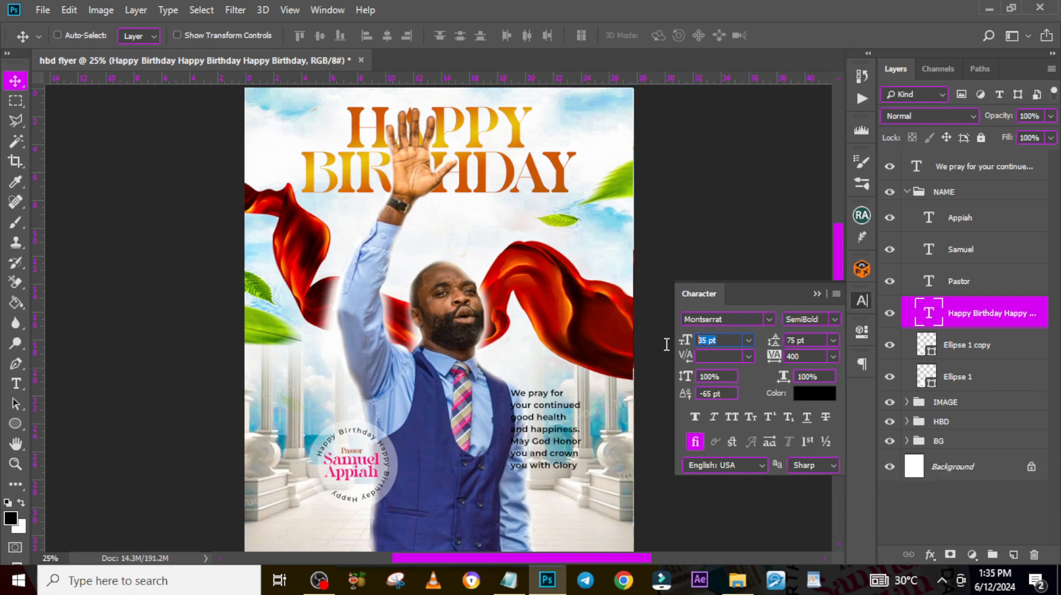
type("31")
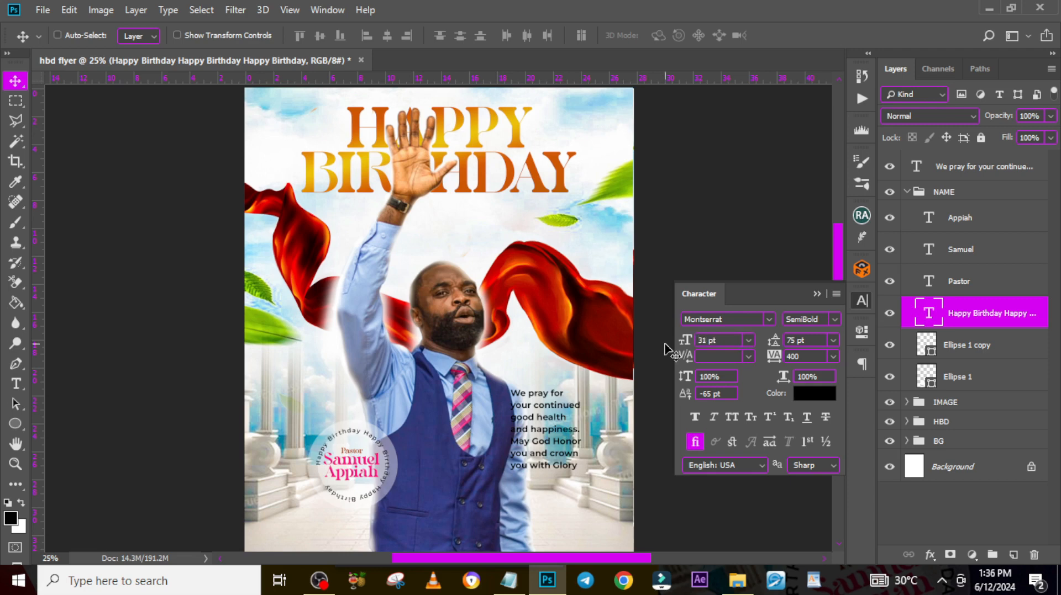
scroll(669, 351, "up", 1)
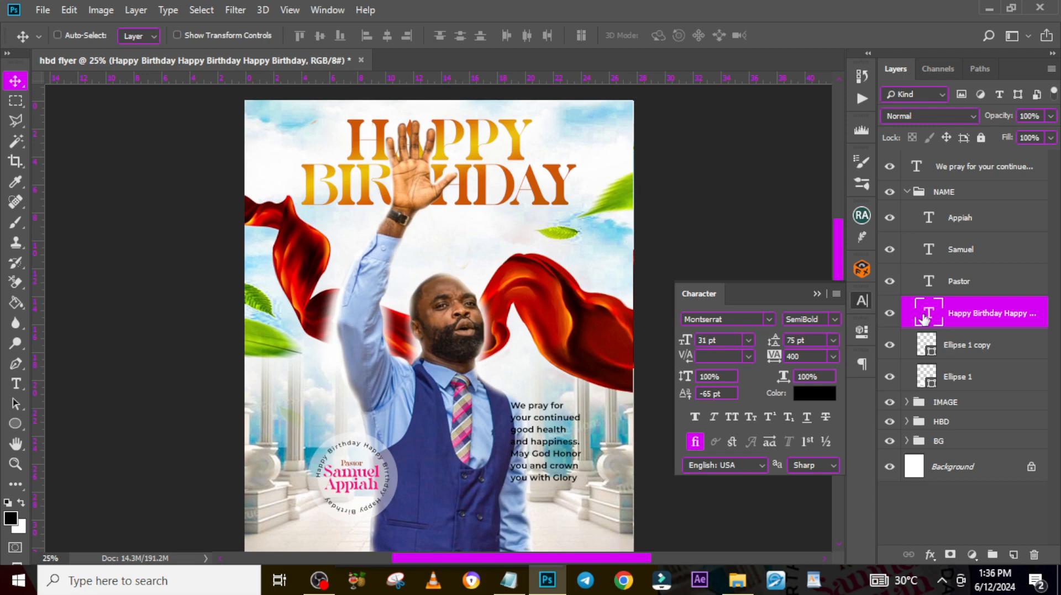
left_click(746, 344)
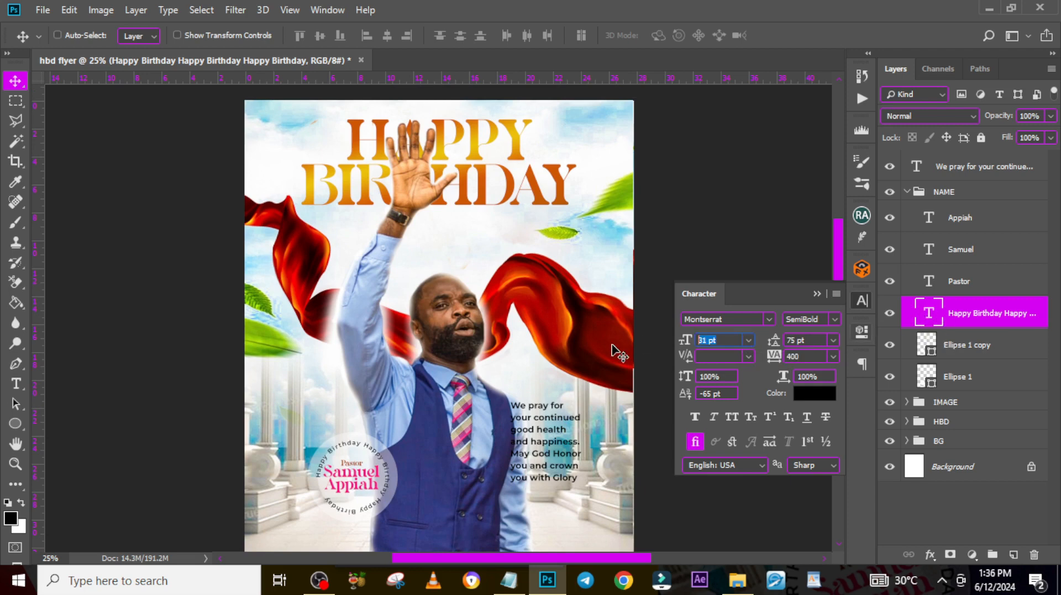
type("33")
key("Return")
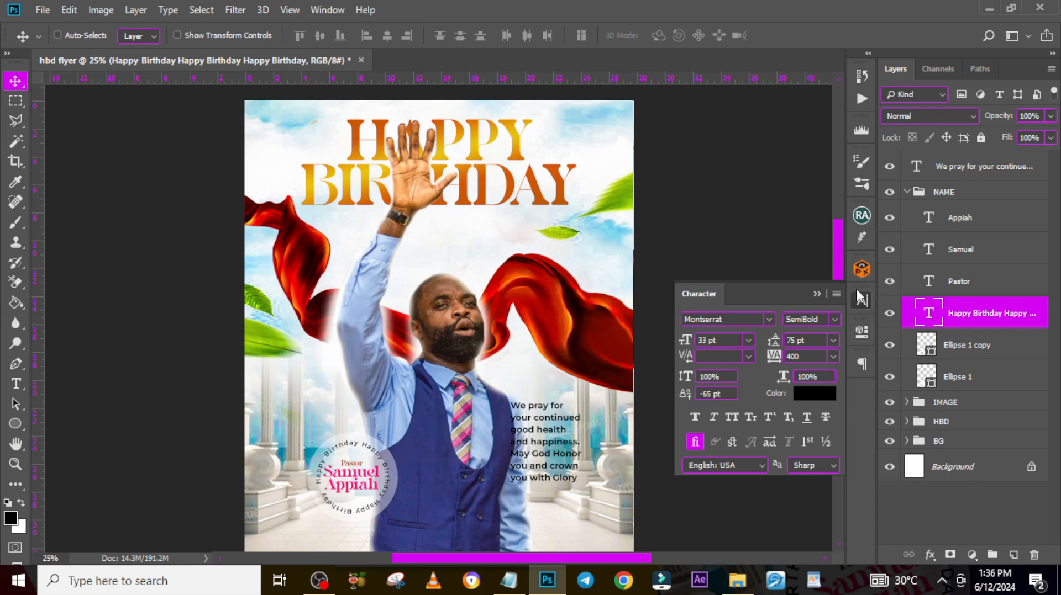
left_click(817, 294)
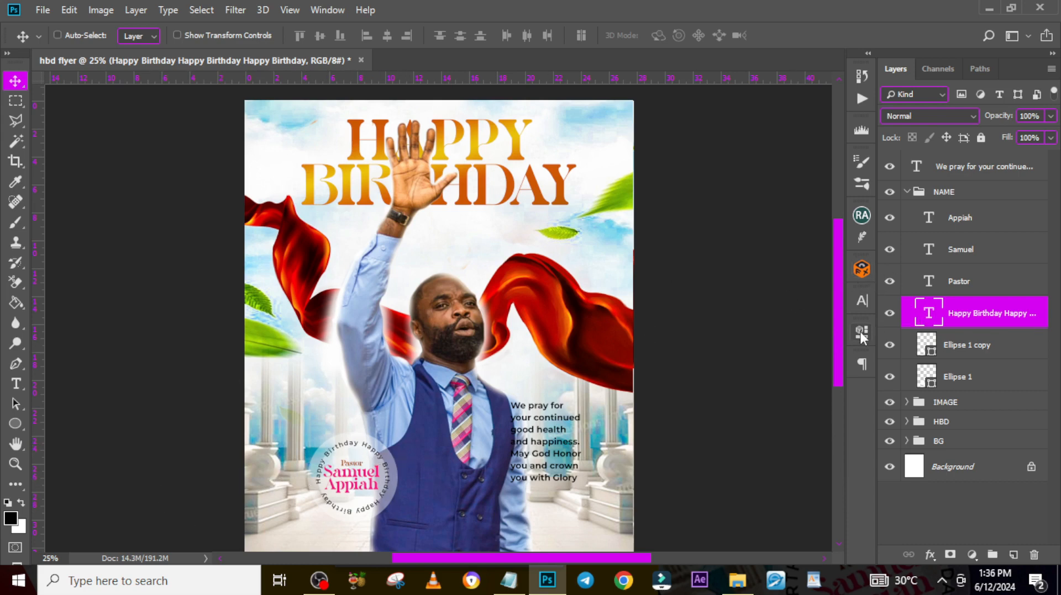
Step: Draw a white rectangle about 585 by 578 px around the prayer message and place its layer directly beneath the text
left_click(906, 192)
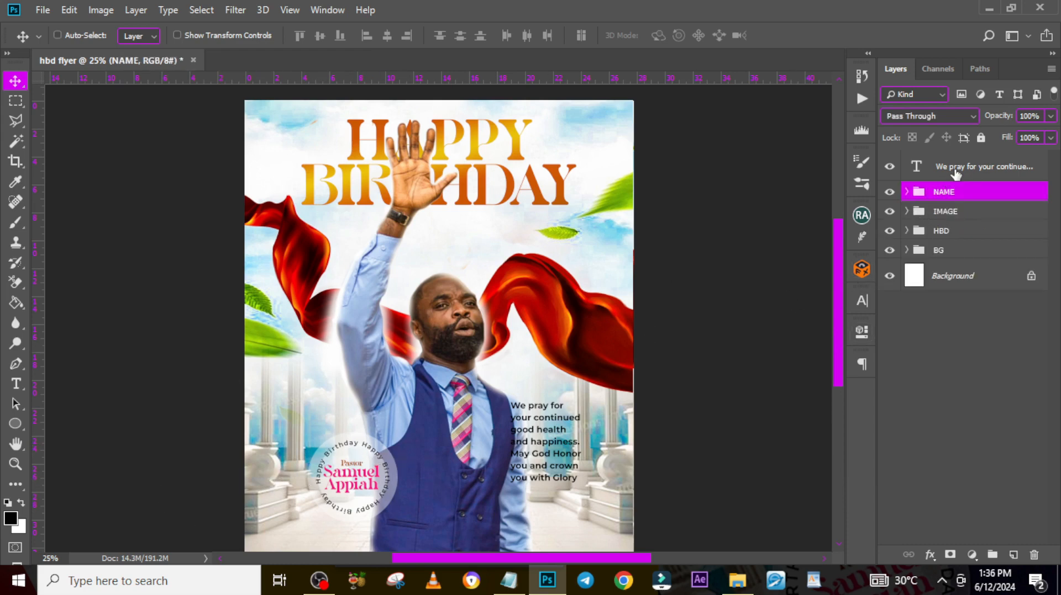
left_click(950, 166)
right_click(15, 427)
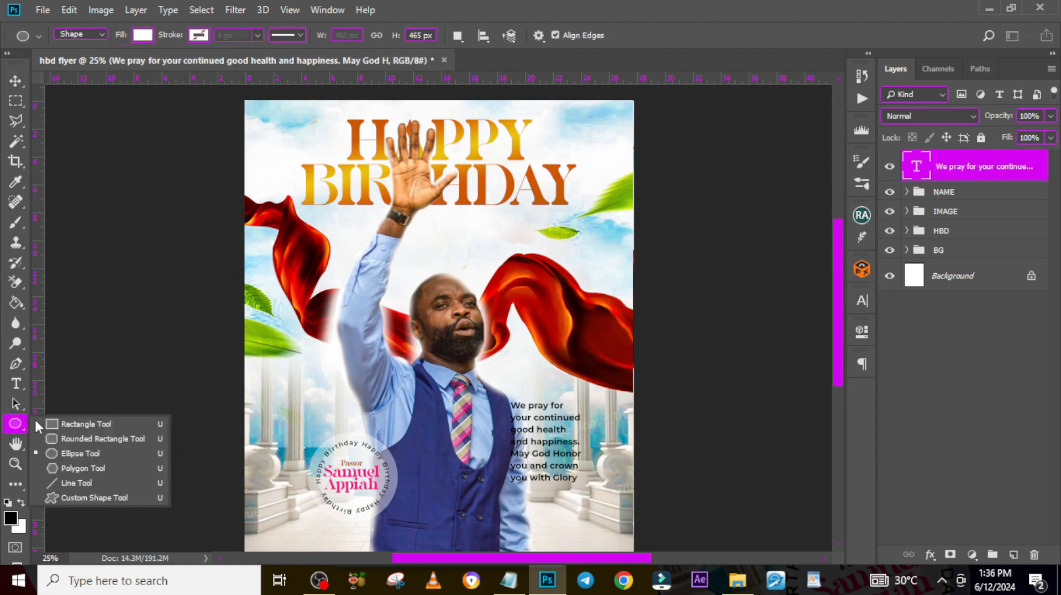
left_click(72, 423)
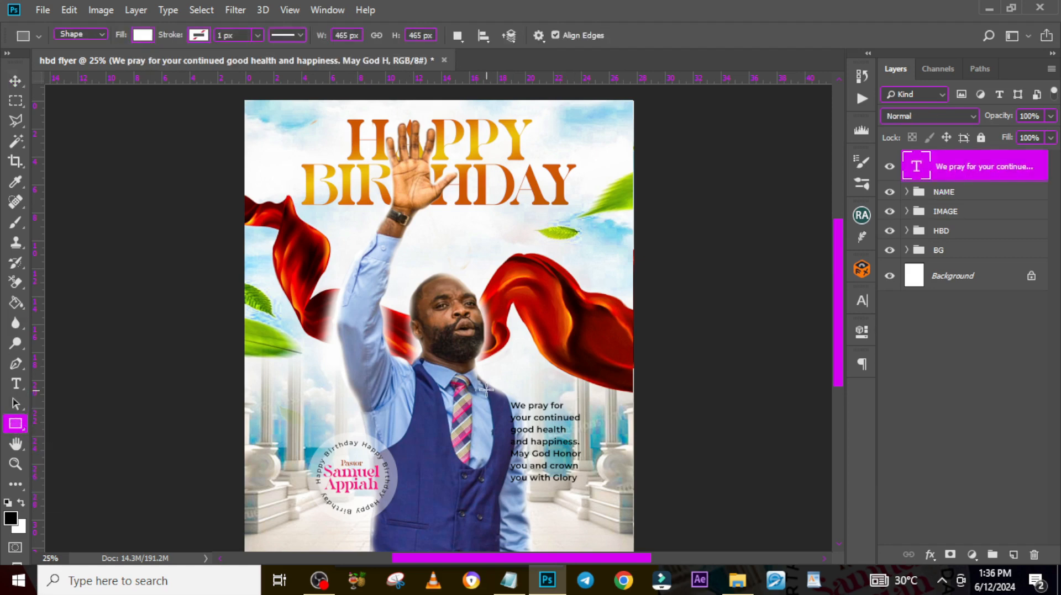
left_click_drag(486, 391, 600, 503)
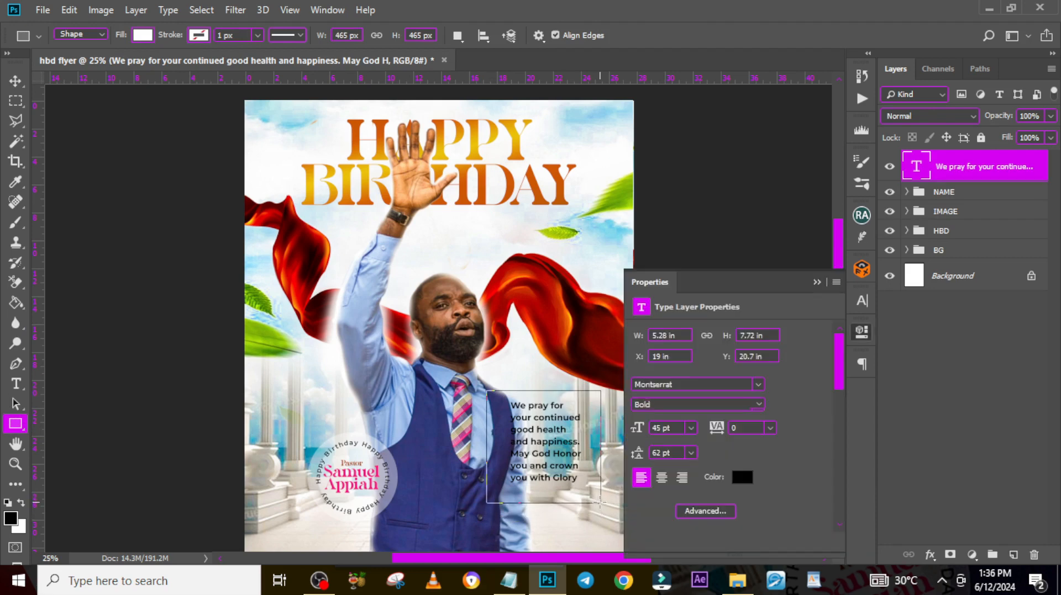
left_click_drag(973, 169, 953, 216)
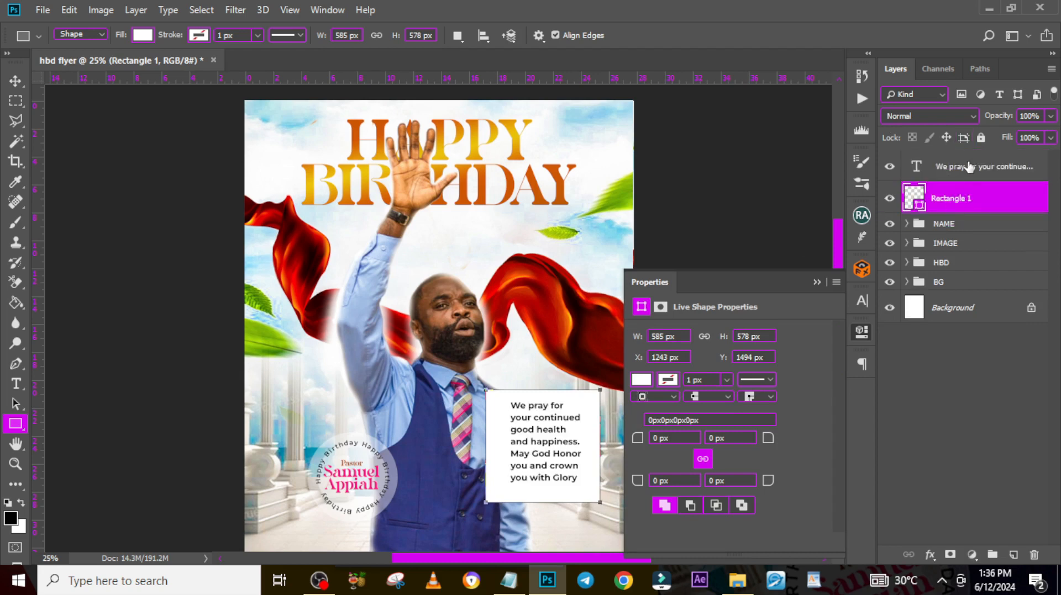
Step: Lower the white rectangle's opacity, trying 84% and settling on 75%
left_click(1041, 115)
type("84")
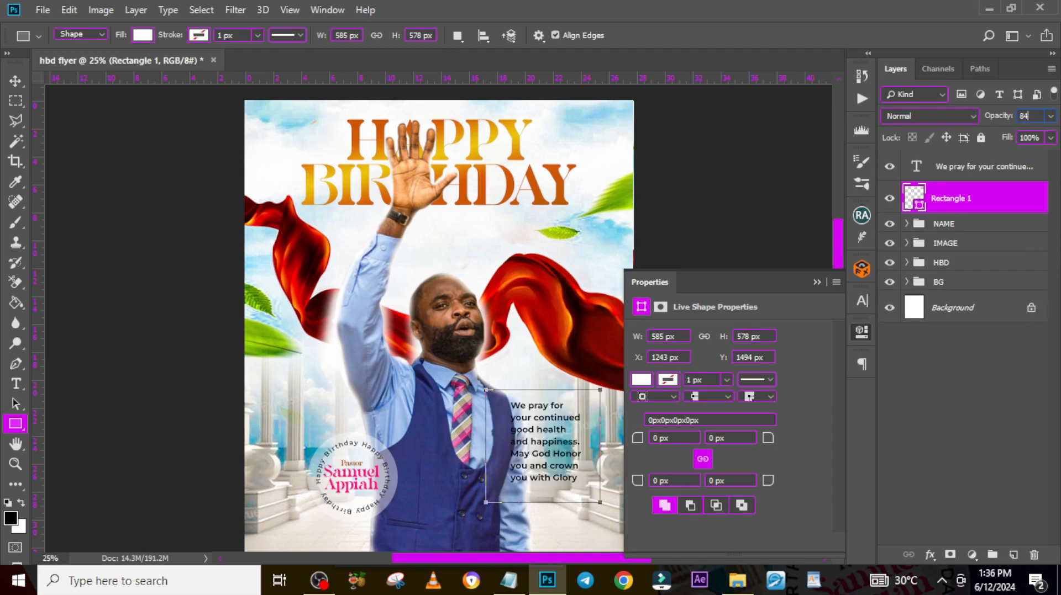
key("Return")
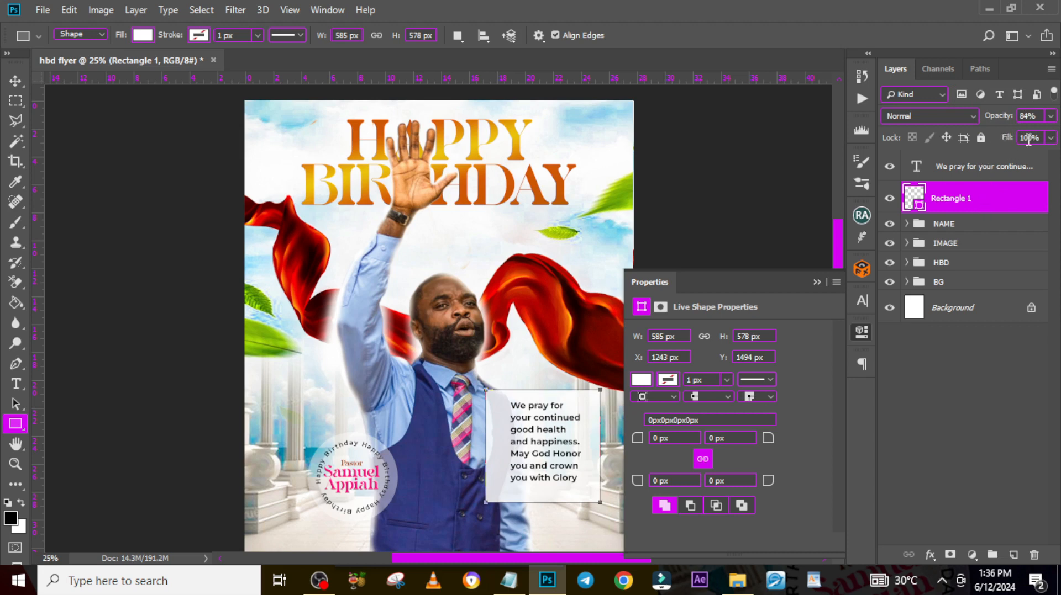
left_click(1038, 113)
type("75")
key("Return")
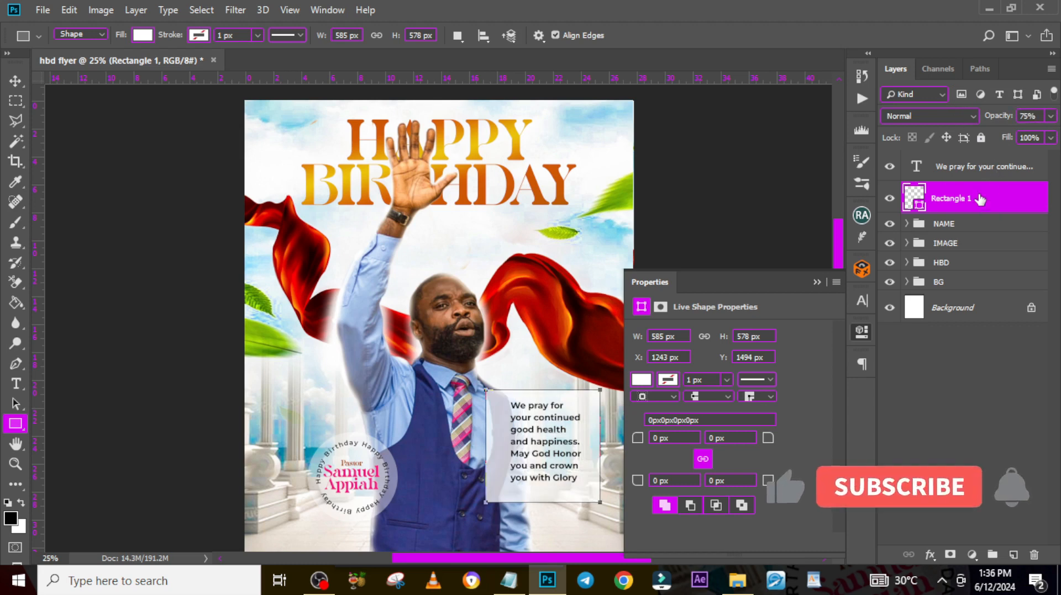
Step: Duplicate the white rectangle and set the copy's opacity to 100% and its layer fill to 0%
key("ctrl+j")
left_click(1050, 115)
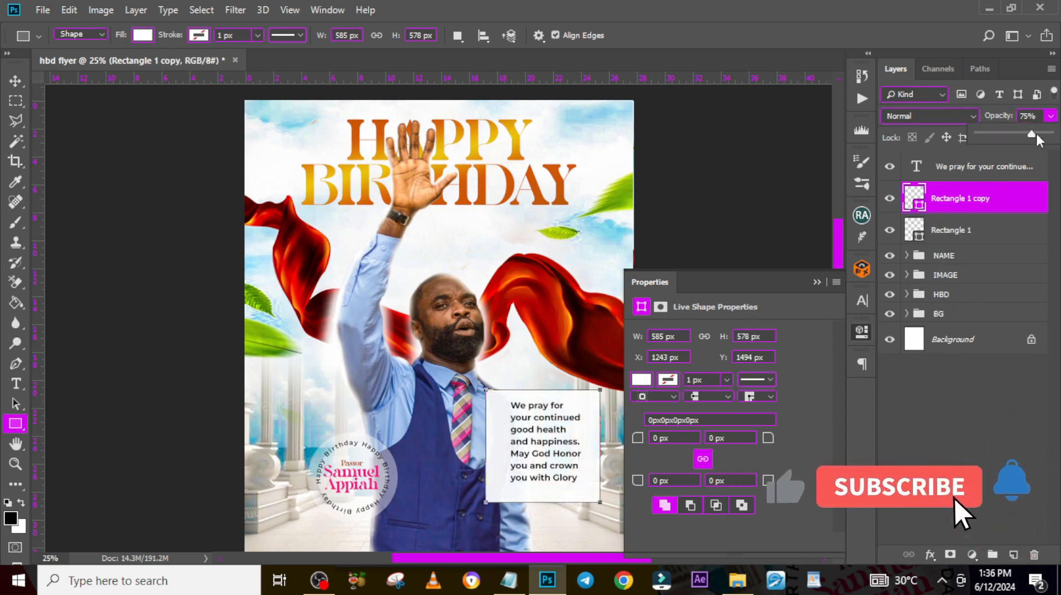
left_click_drag(1036, 140, 894, 162)
left_click(1051, 137)
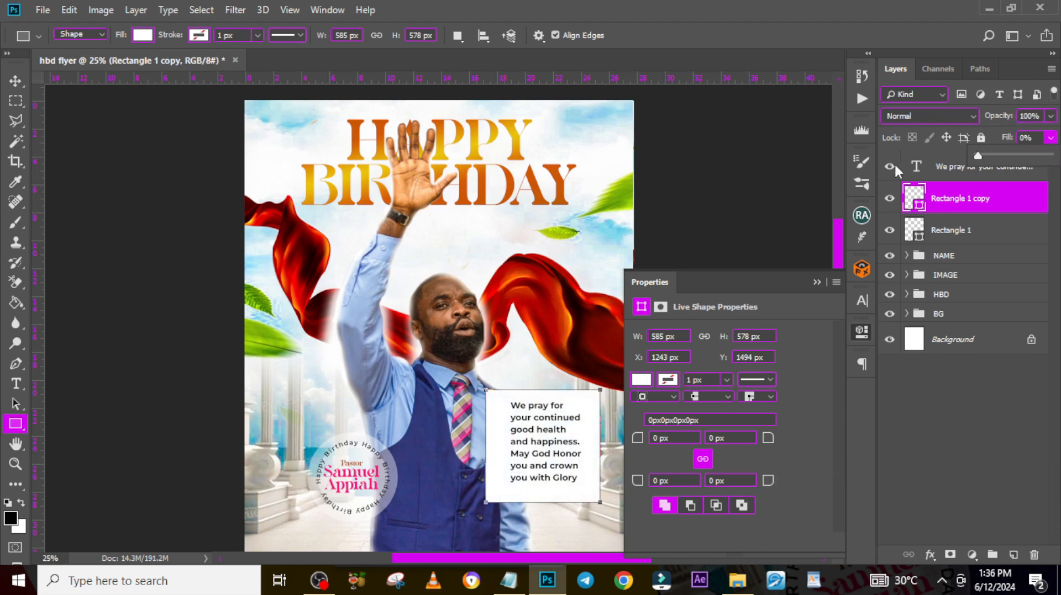
left_click(994, 213)
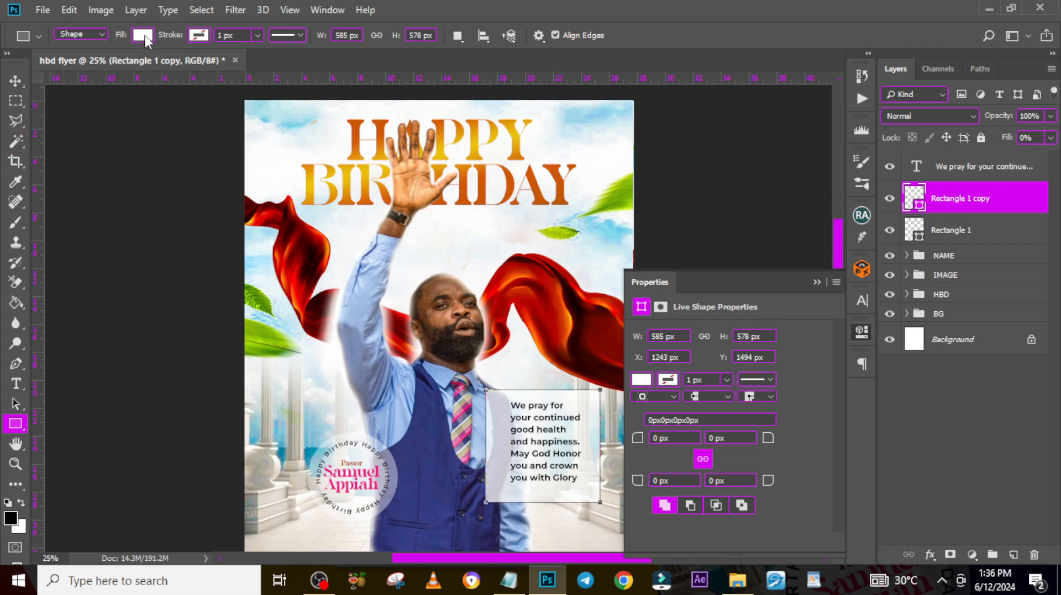
Step: Remove the rectangle copy's fill colour and give it a white stroke 10 px wide
left_click(143, 35)
left_click(69, 67)
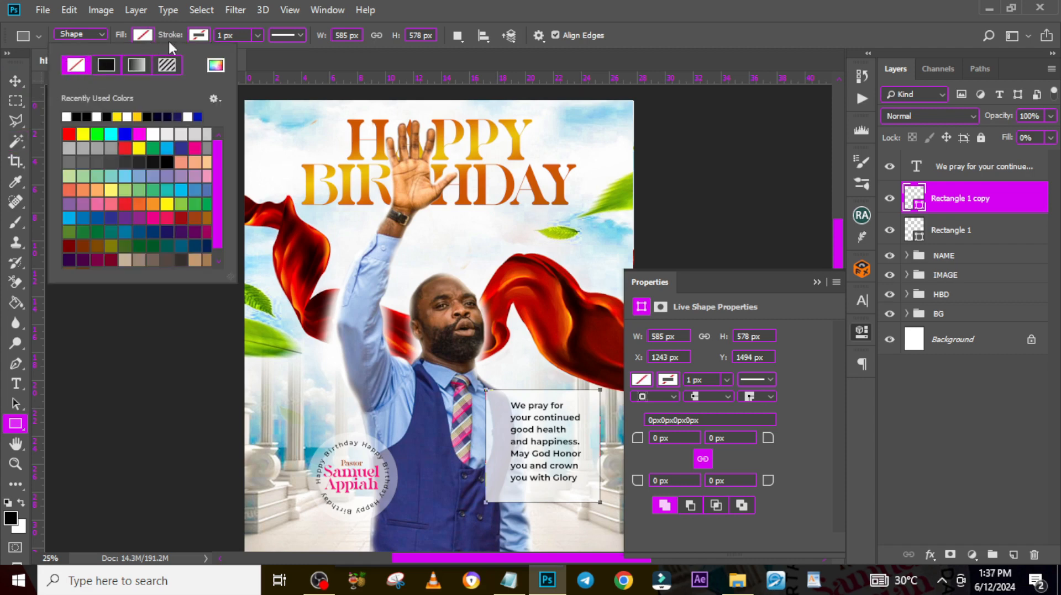
left_click(199, 35)
left_click(123, 116)
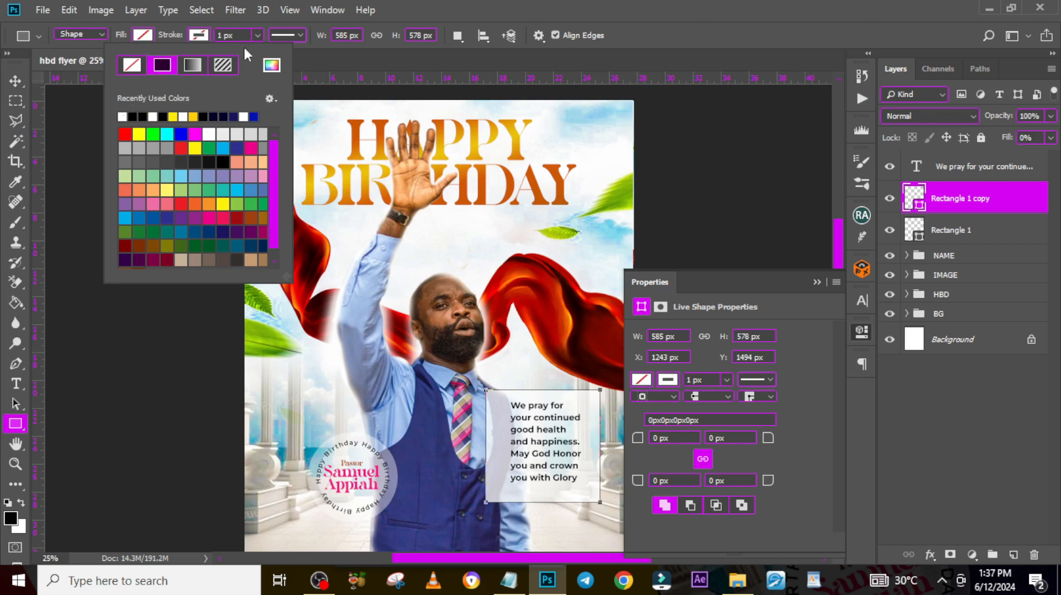
left_click(248, 34)
left_click(237, 34)
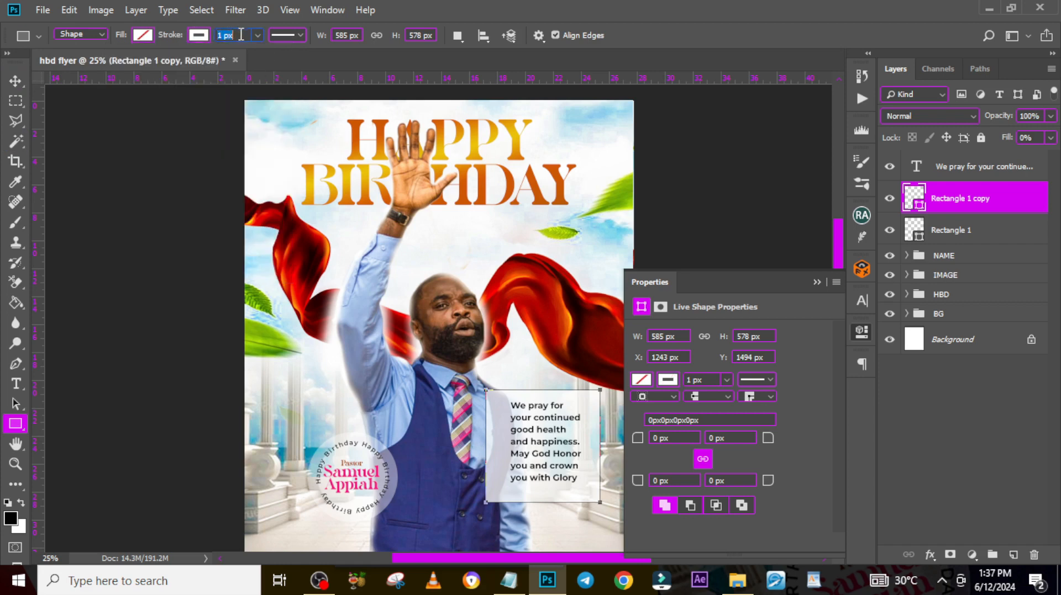
type("10 px")
Step: Raise the rectangle copy's layer fill to 100% so its white border shows around the prayer message
key("ctrl+plus")
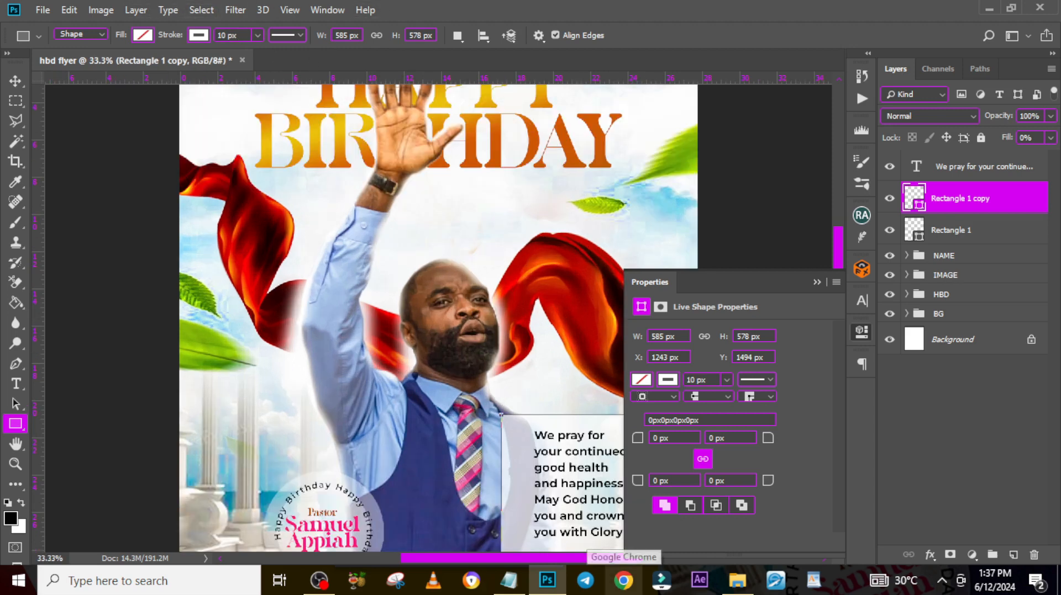
key("ctrl+plus")
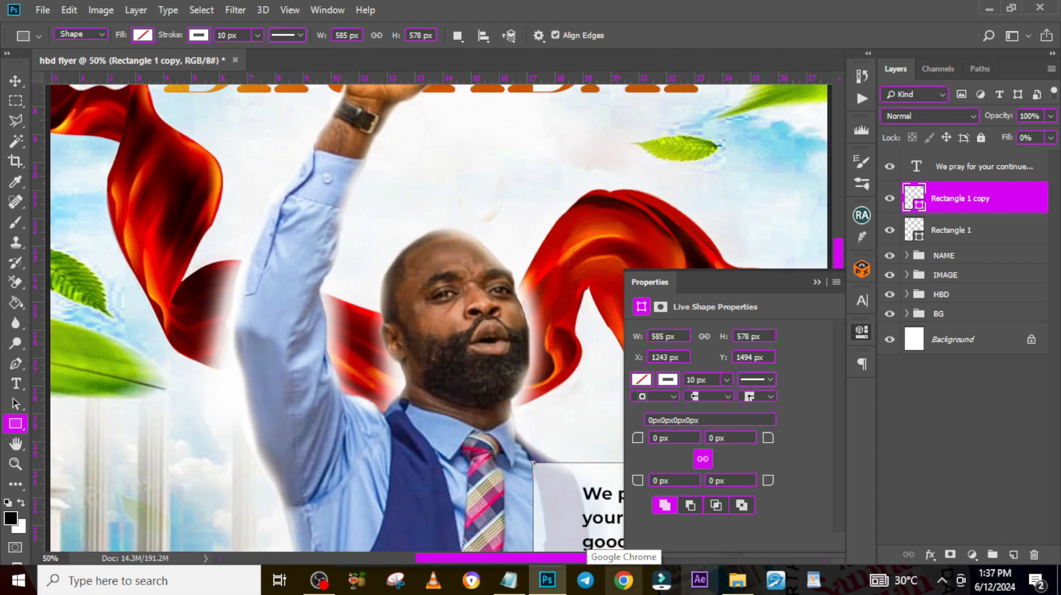
left_click(816, 282)
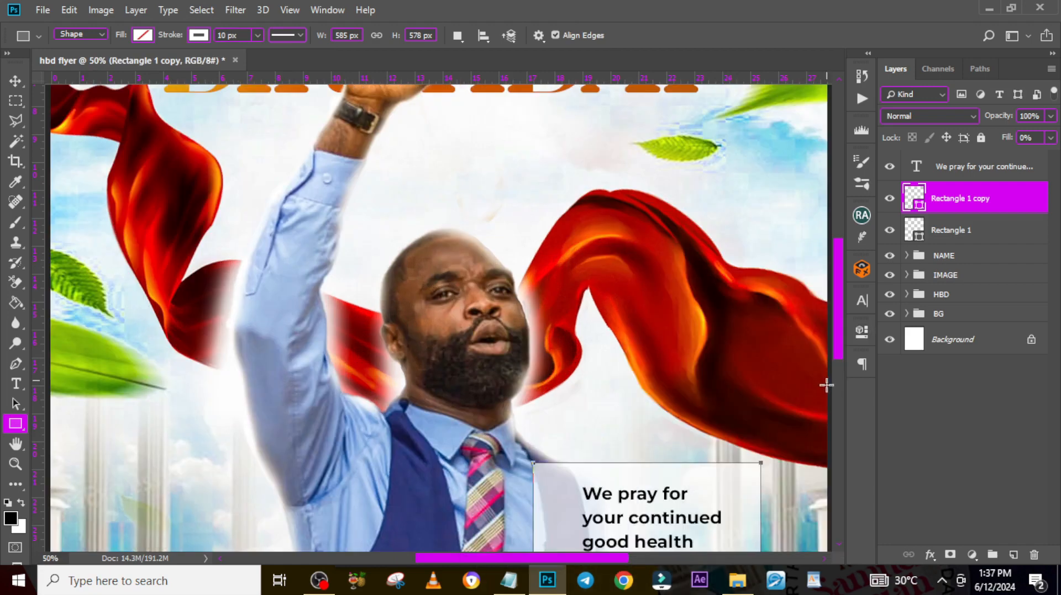
left_click_drag(840, 332, 839, 376)
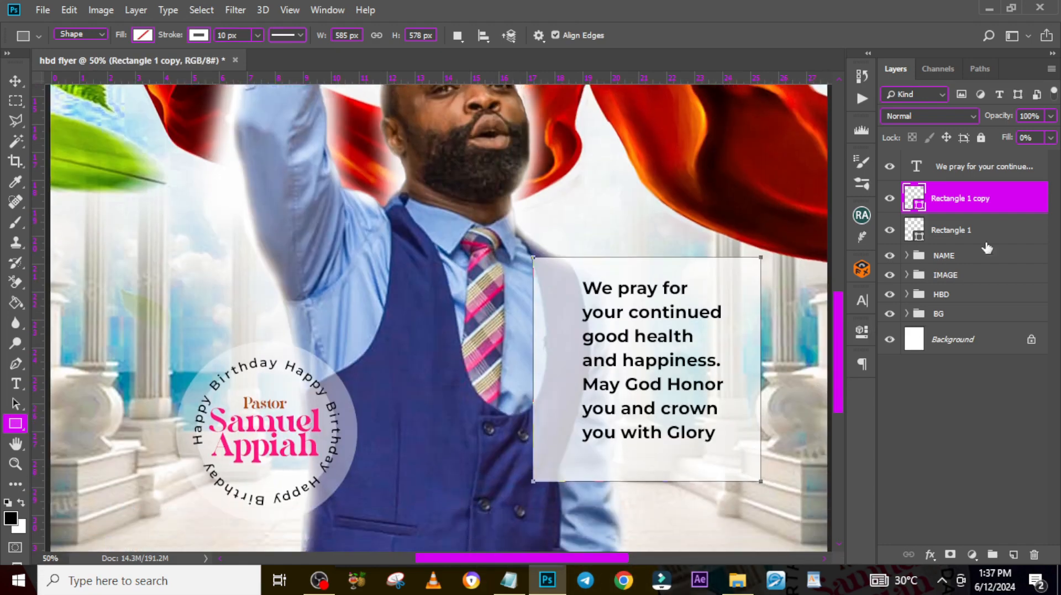
left_click(1051, 138)
left_click_drag(1005, 154, 1050, 156)
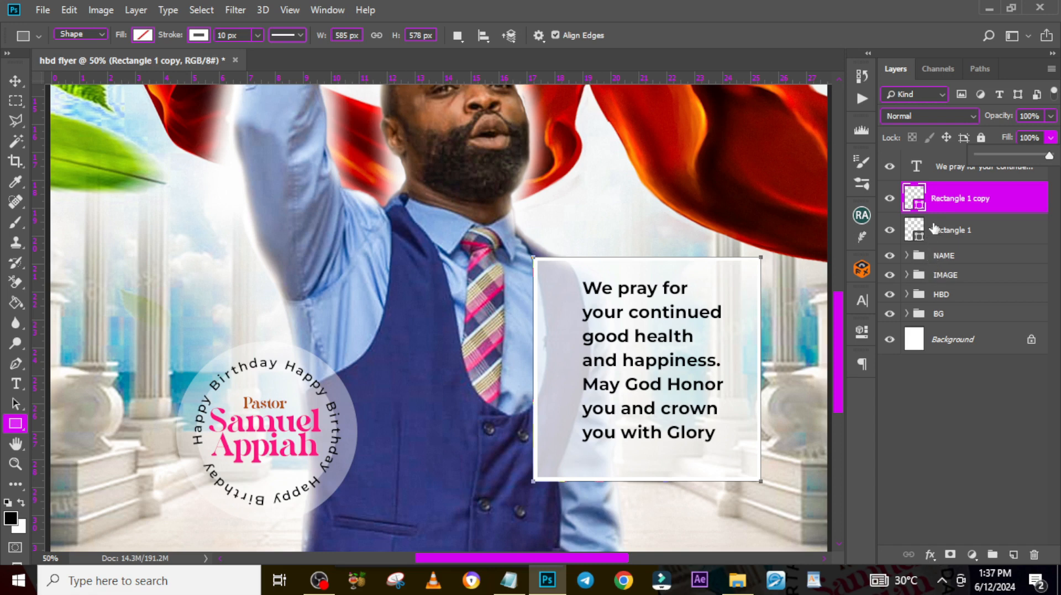
Step: Group the prayer message layer with both rectangle layers
left_click(950, 166)
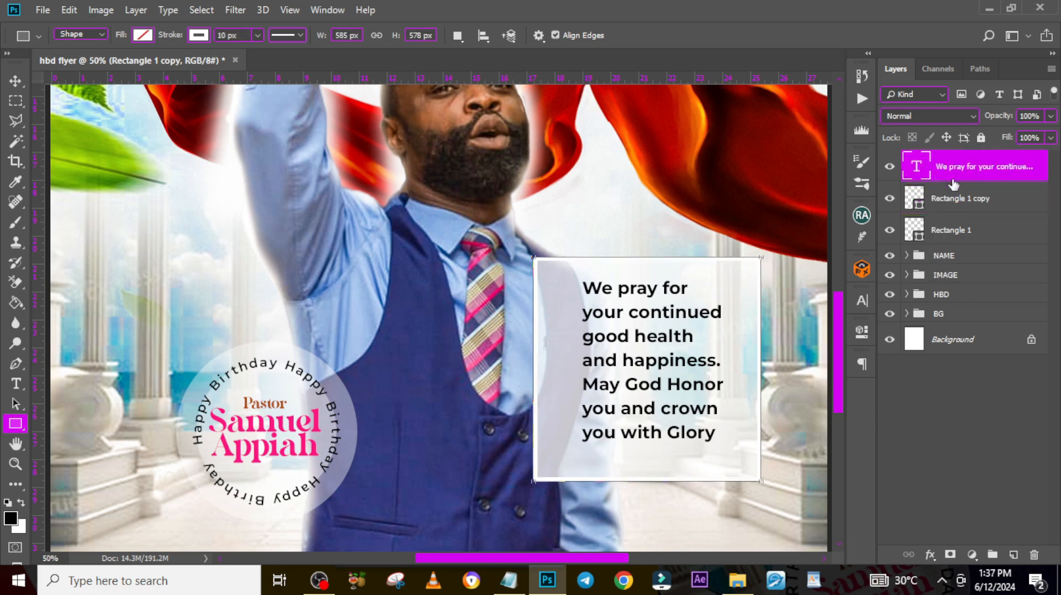
left_click(957, 236, "shift")
key("ctrl+g")
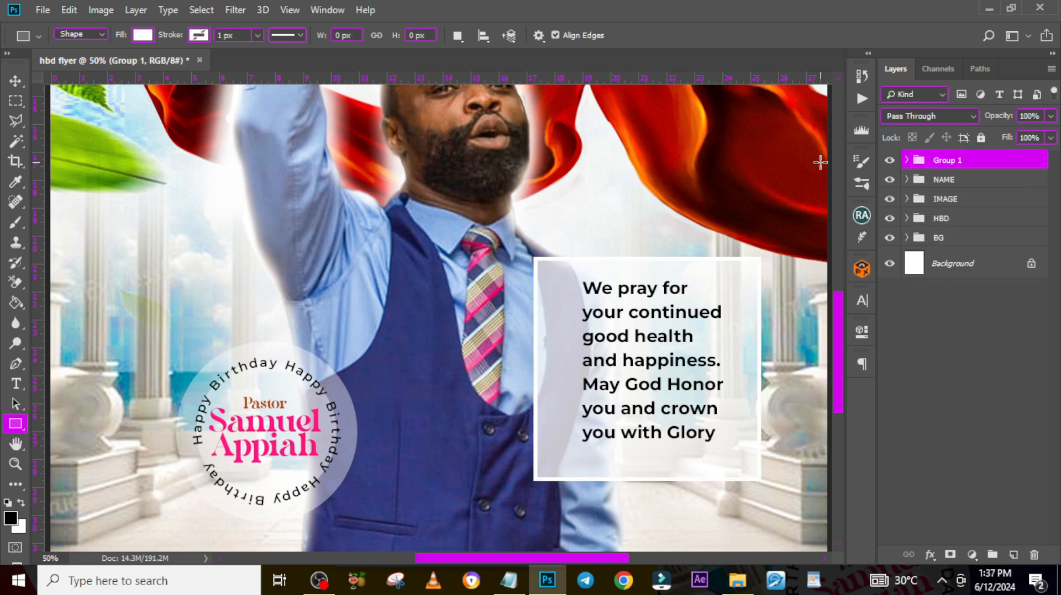
Step: Rename the prayer message group as MESSAGE
double_click(957, 161)
type("MESSAGE")
key("Return")
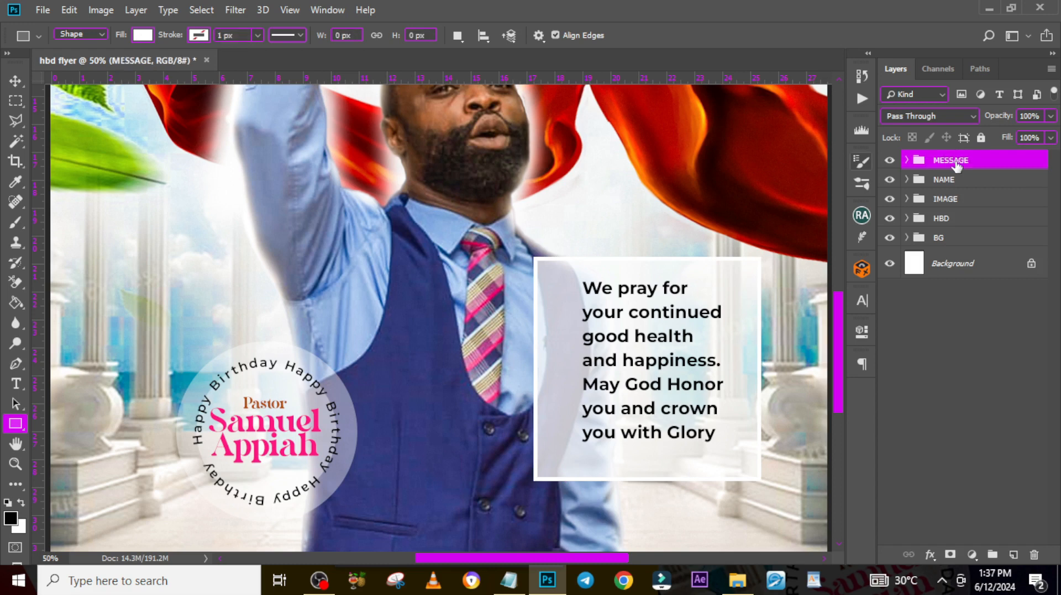
Step: Rotate the MESSAGE group to about -16.37° and shift it inward so it overlaps the tie and vest
key("v")
key("ctrl+t")
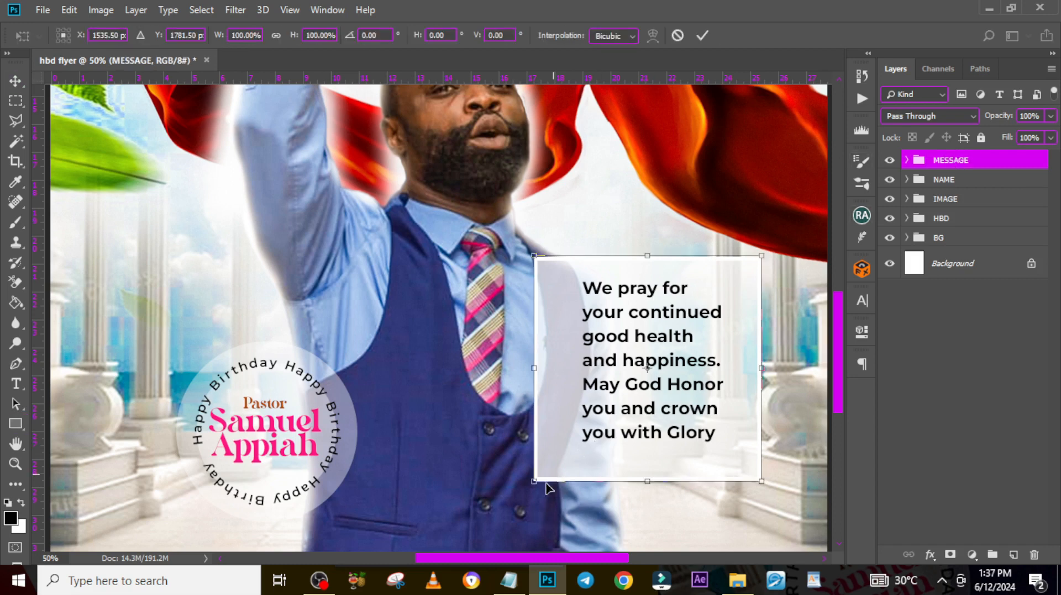
left_click_drag(554, 209, 514, 245)
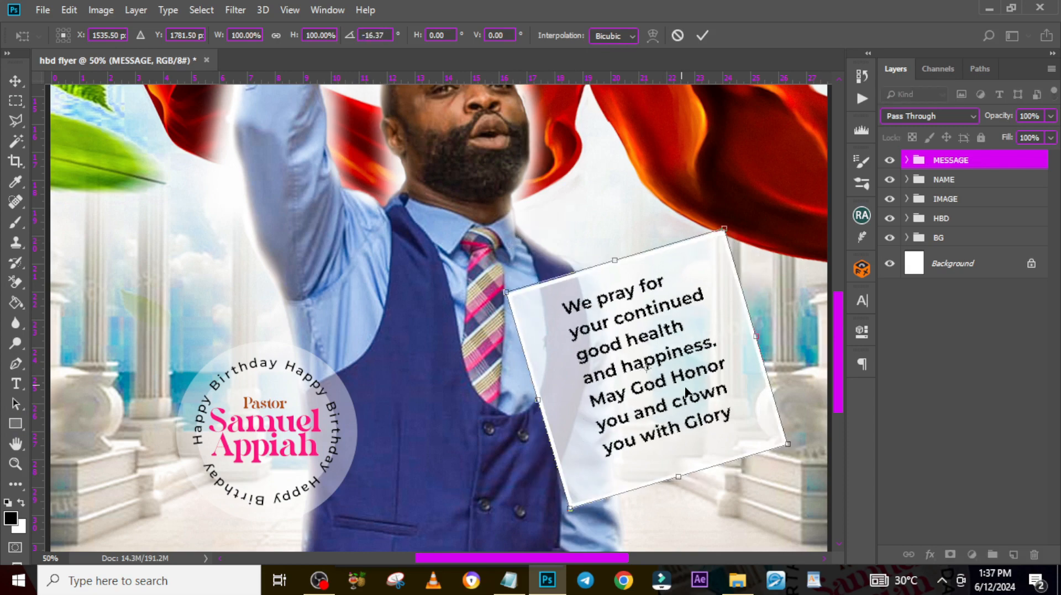
left_click_drag(685, 391, 629, 381)
key("Return")
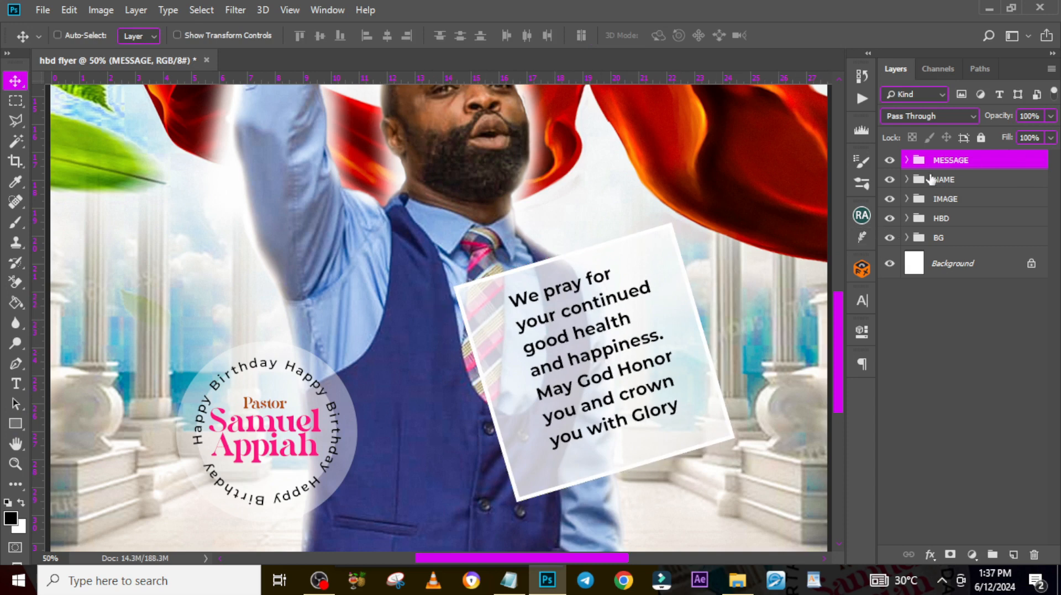
Step: Hide the MESSAGE group, stamp all visible layers onto a new layer above the NAME group, and convert it to a smart object
left_click(890, 161)
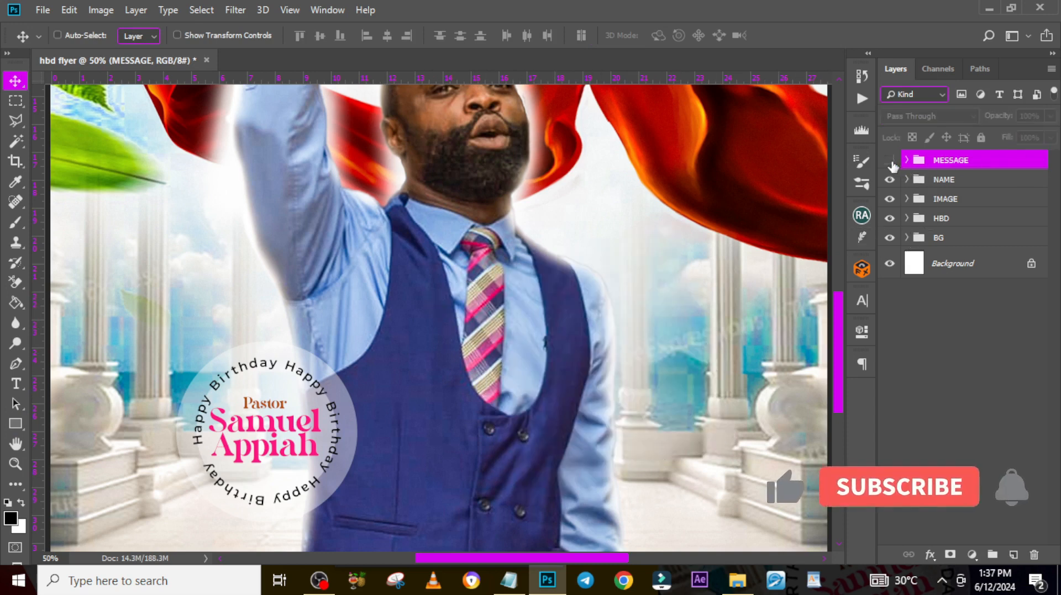
left_click(968, 181)
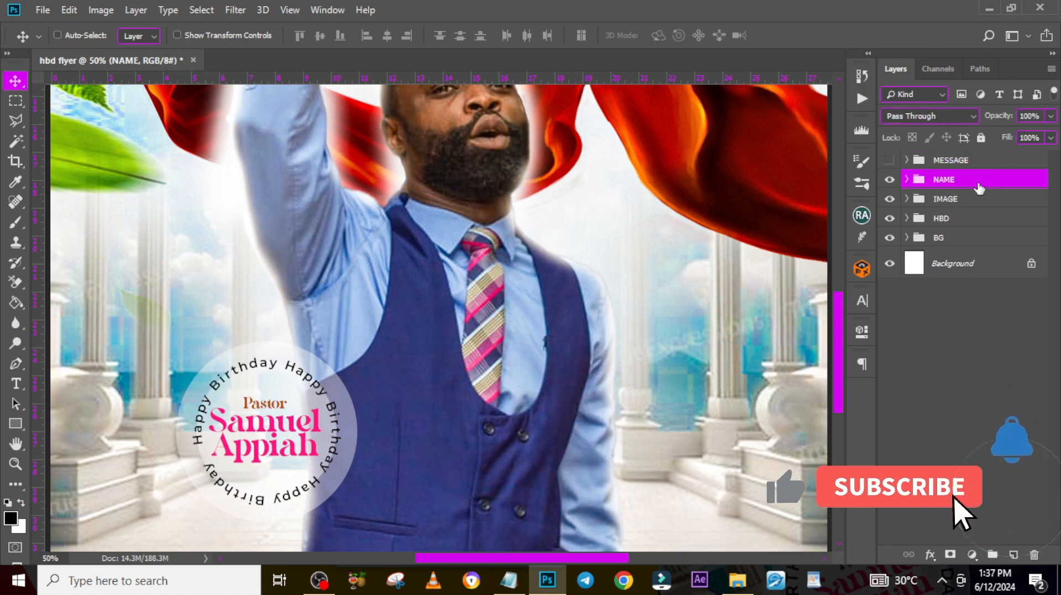
key("ctrl+alt+shift+e")
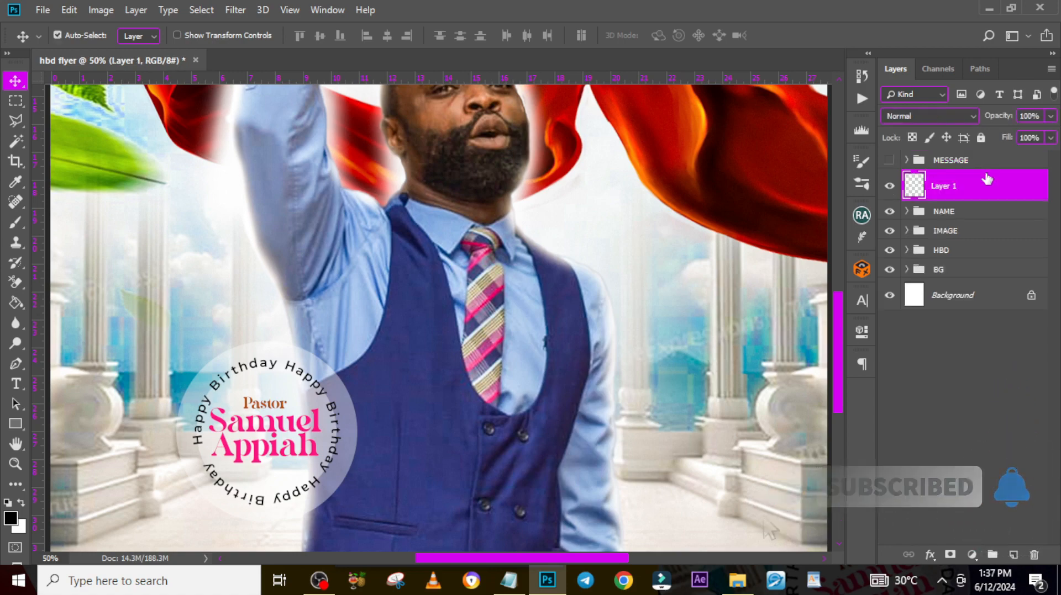
right_click(980, 186)
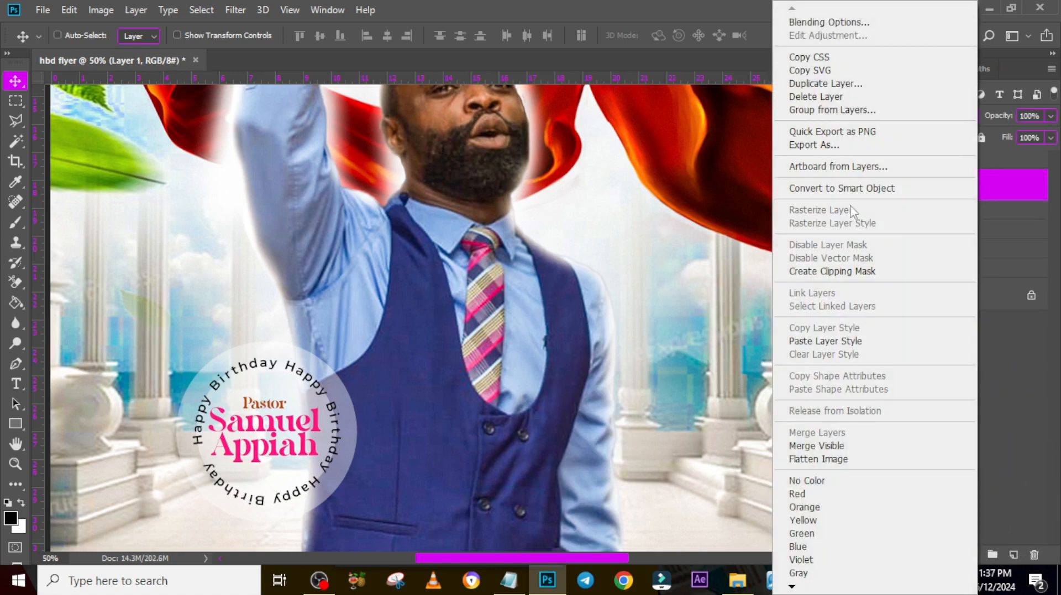
left_click(852, 188)
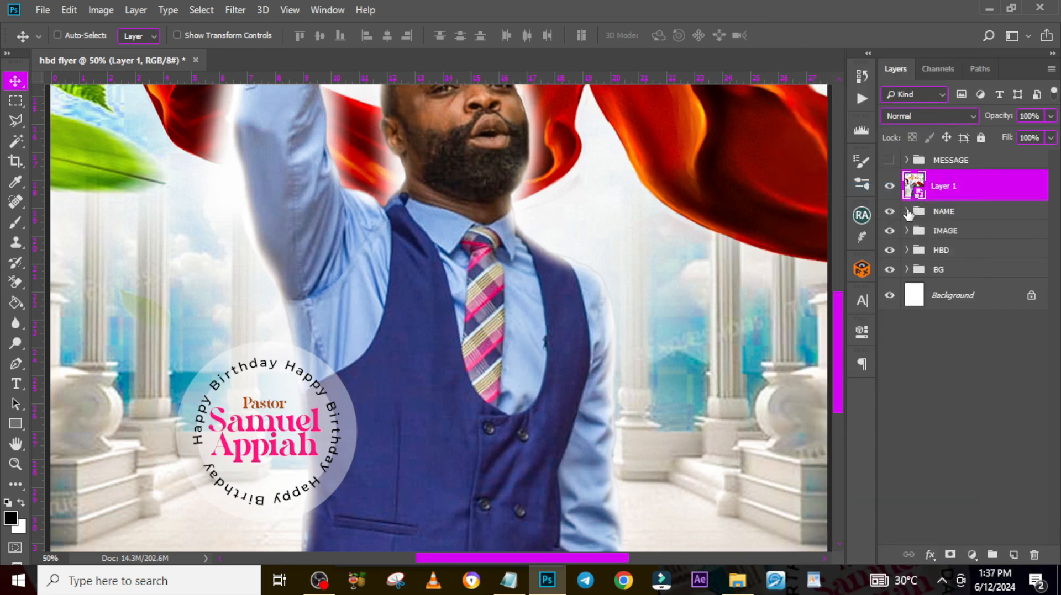
Step: Place the stamped layer between the two rectangles in the visible MESSAGE group and clip it to Rectangle 1
left_click_drag(956, 191, 938, 261)
left_click(906, 193)
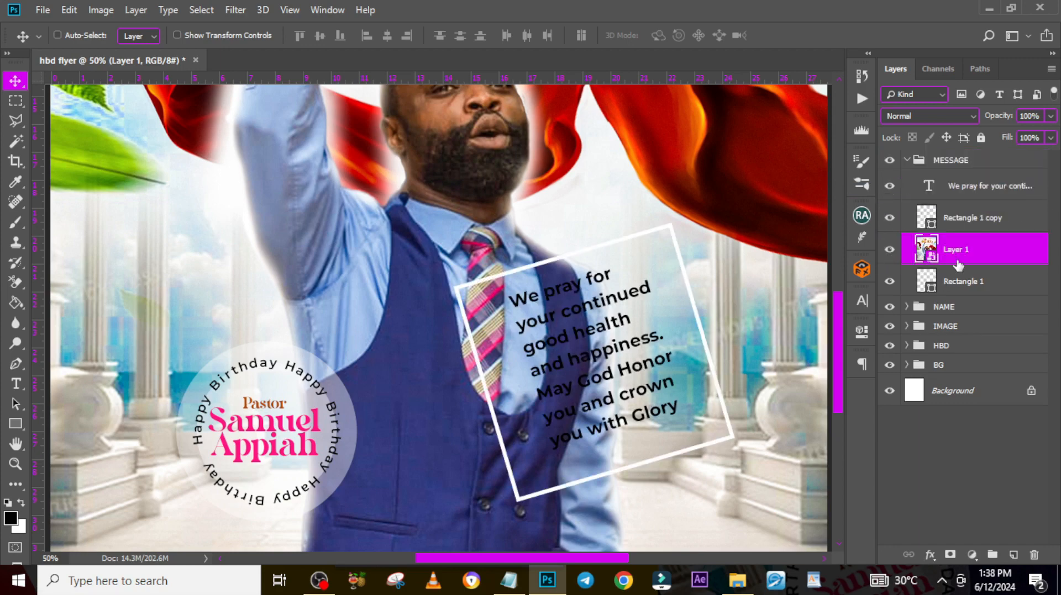
right_click(958, 265)
left_click(811, 325)
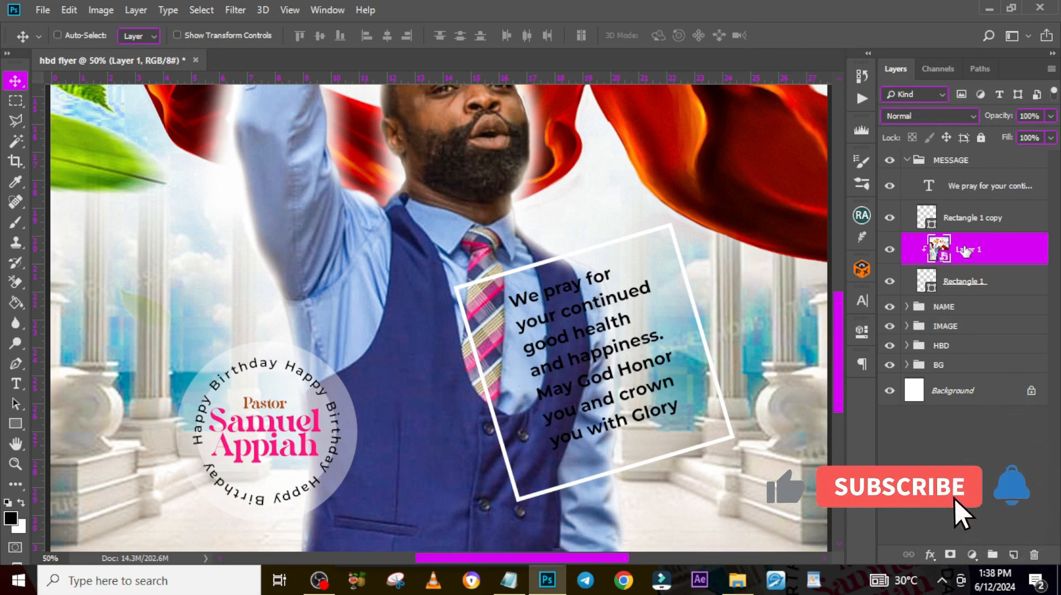
Step: Lower the clipped stamped layer's opacity to 36%
left_click(1050, 116)
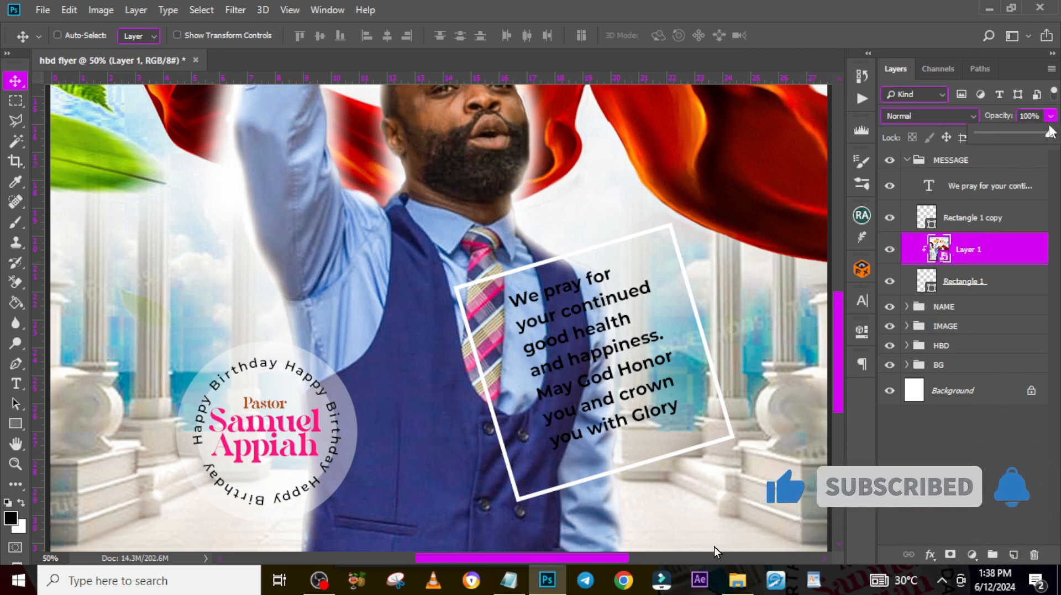
left_click_drag(1050, 132, 1003, 134)
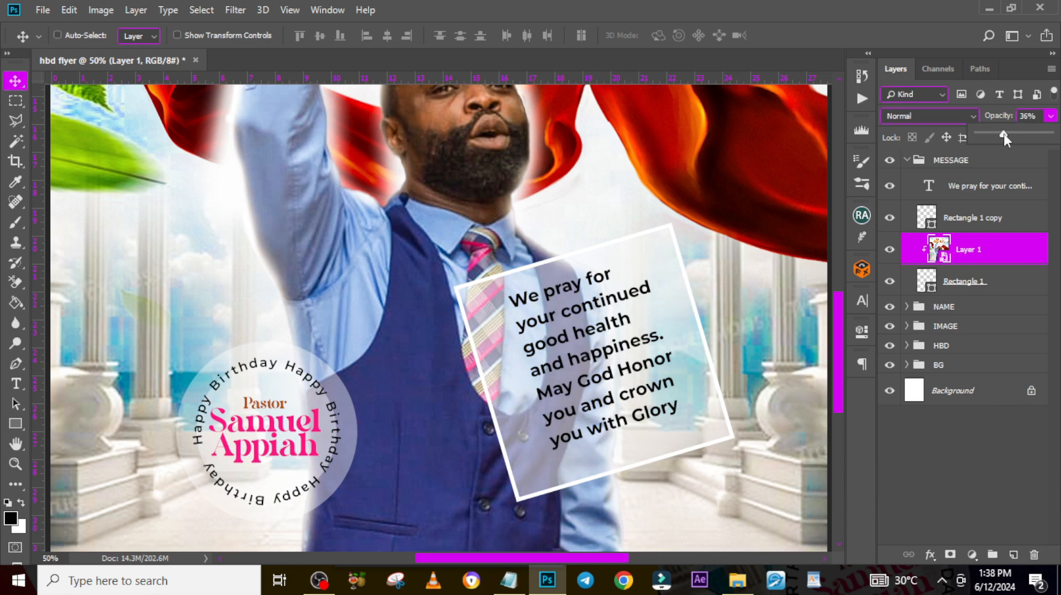
left_click(966, 242)
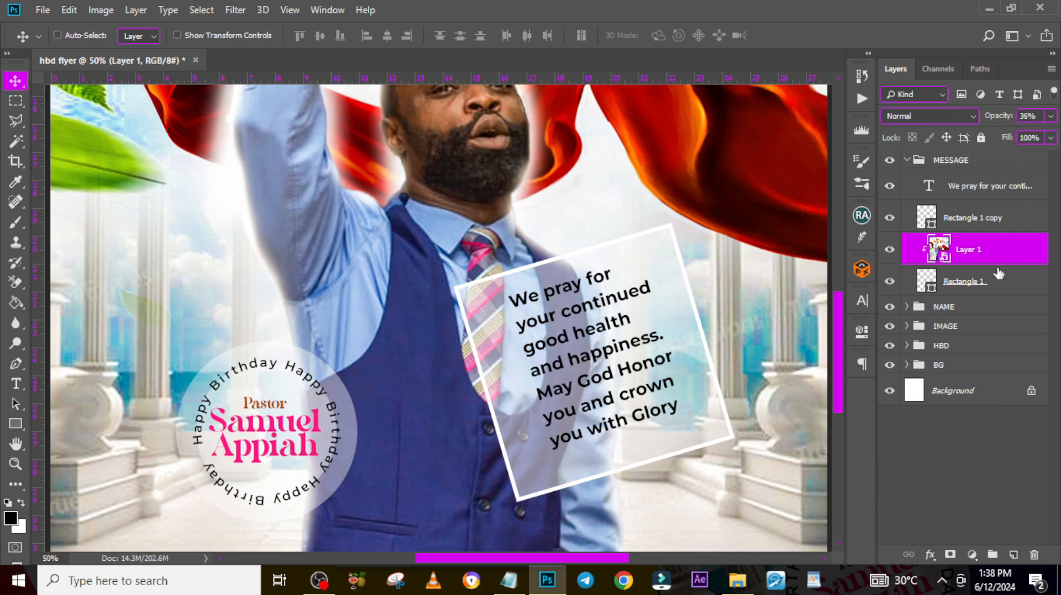
Step: Apply a Gaussian Blur with a 61-pixel radius to the clipped stamped layer and collapse its smart filter list
left_click(243, 11)
mouse_move(271, 185)
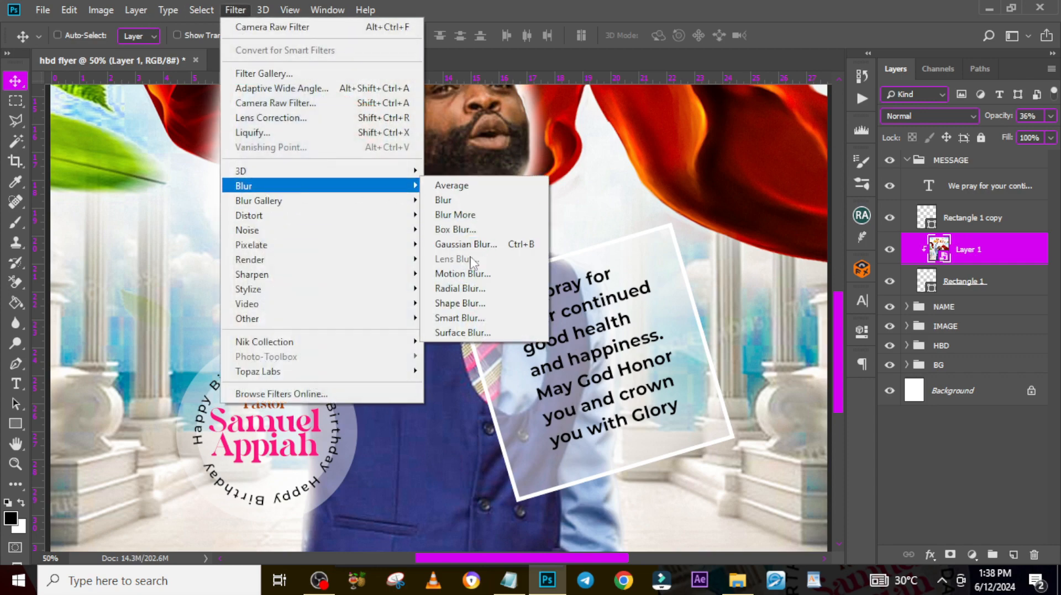
left_click(465, 244)
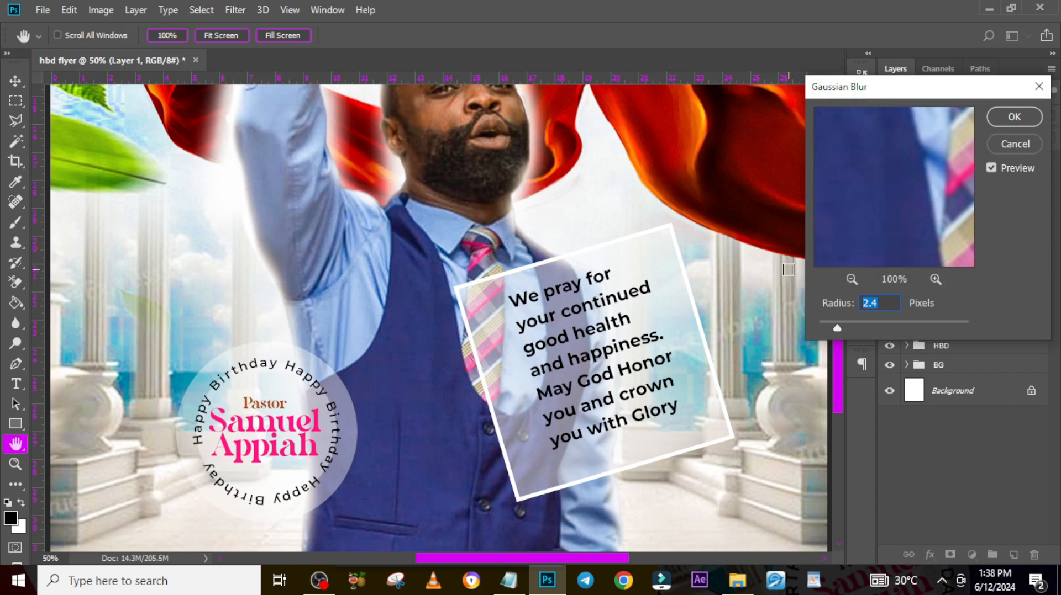
type("61")
left_click(1014, 117)
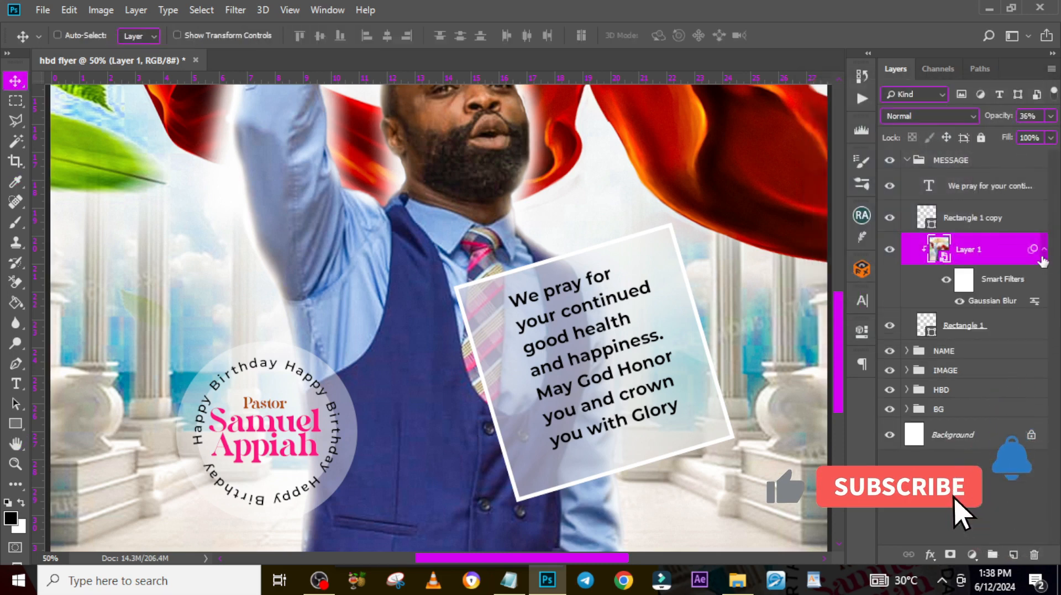
left_click(1043, 248)
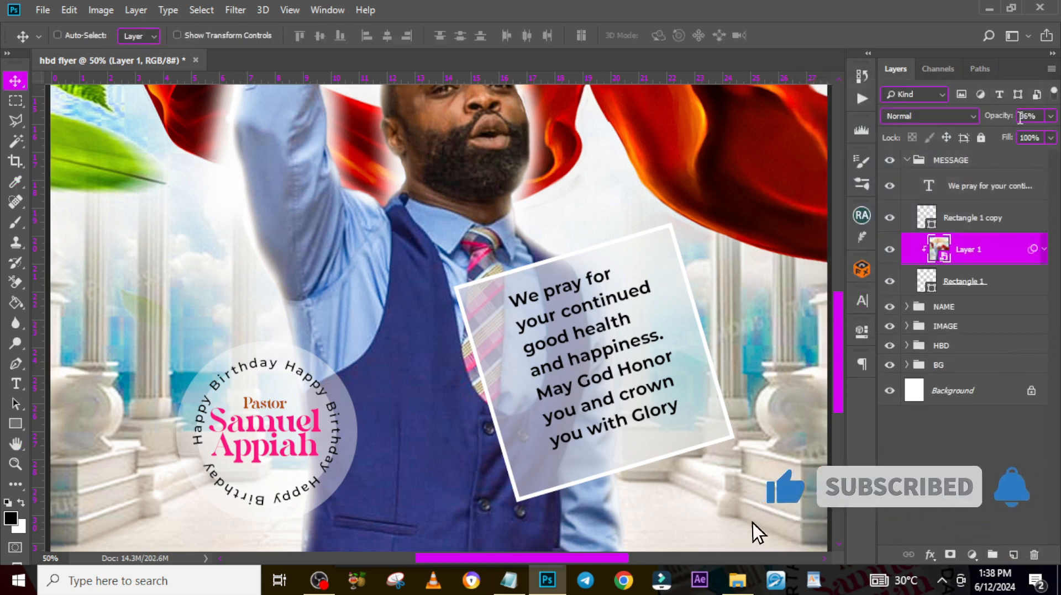
Step: Set the blurred clipped layer's opacity to 31%
left_click(1009, 111)
type("3")
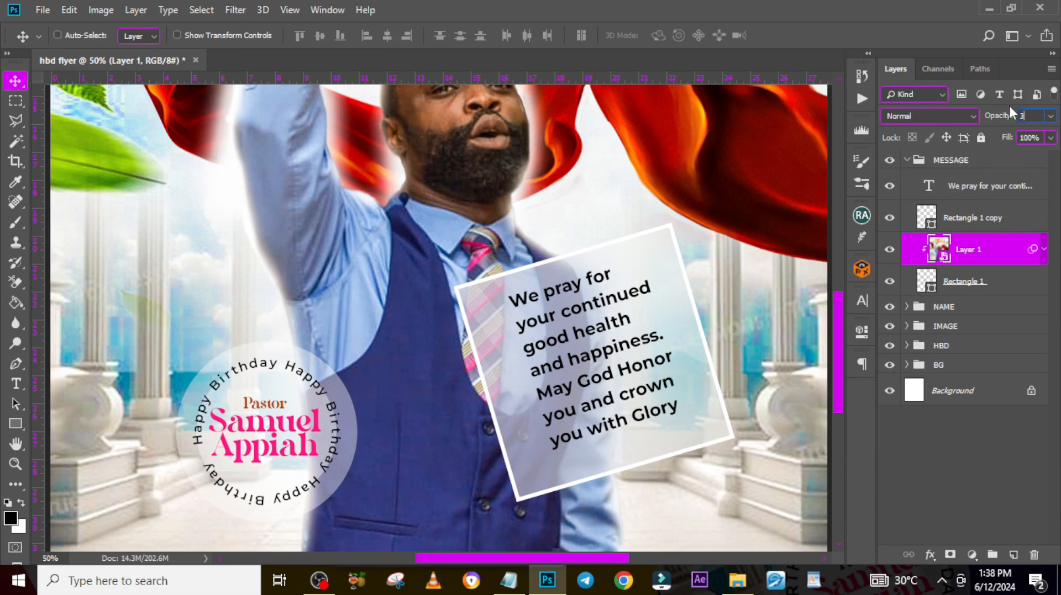
type("1")
key("Return")
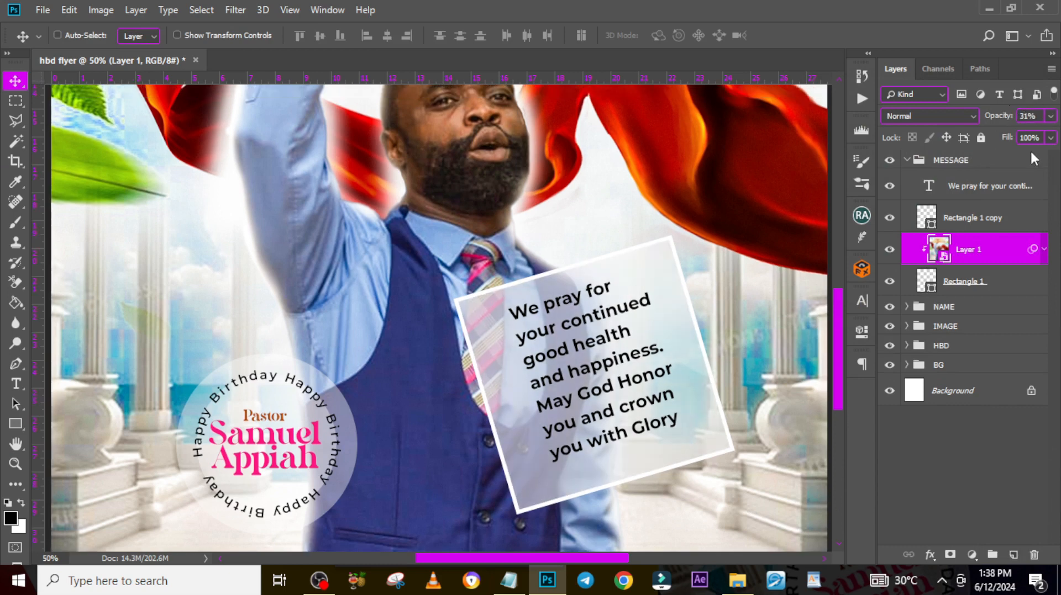
Step: Raise the opacity of the filled Rectangle 1 to about 86%
left_click(962, 281)
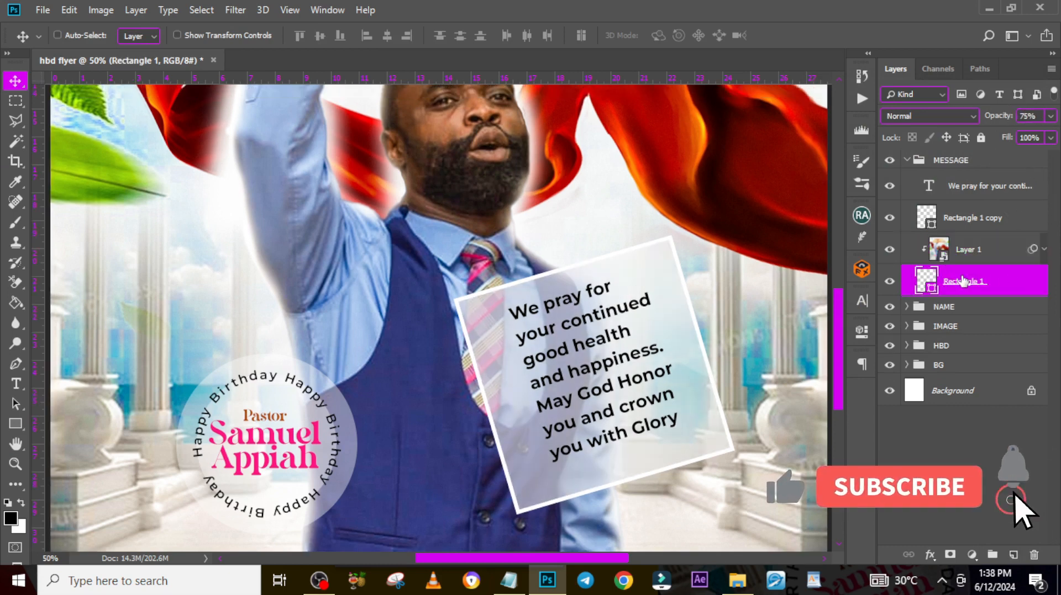
left_click(1050, 115)
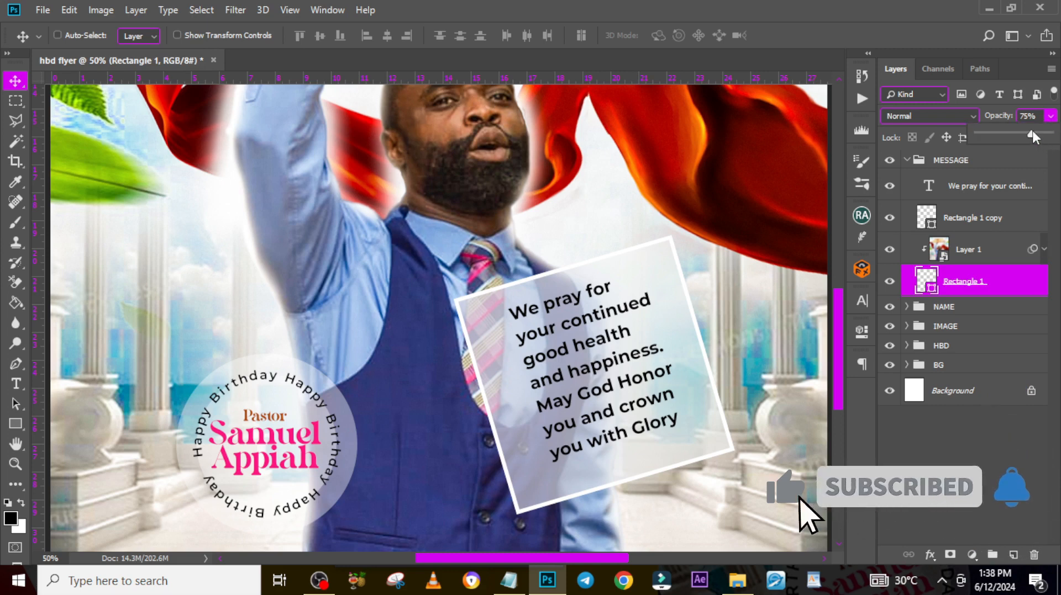
left_click_drag(1033, 137, 1043, 138)
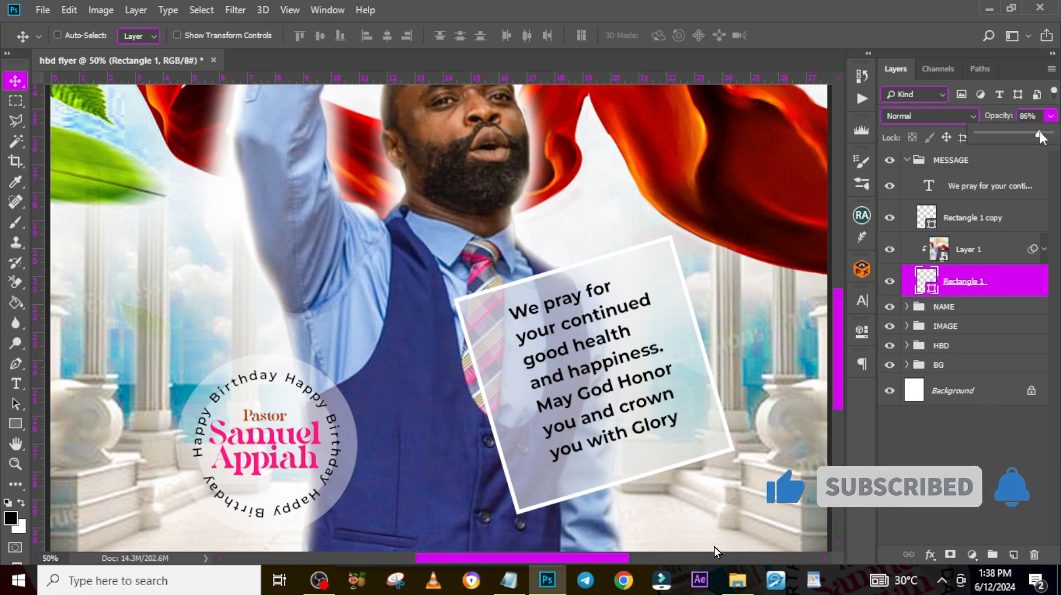
Step: Set the blurred clipped layer's opacity to 50%
left_click(989, 256)
left_click(1050, 115)
mouse_move(1001, 134)
left_mouse_down()
mouse_move(1022, 130)
mouse_move(1013, 130)
left_mouse_up()
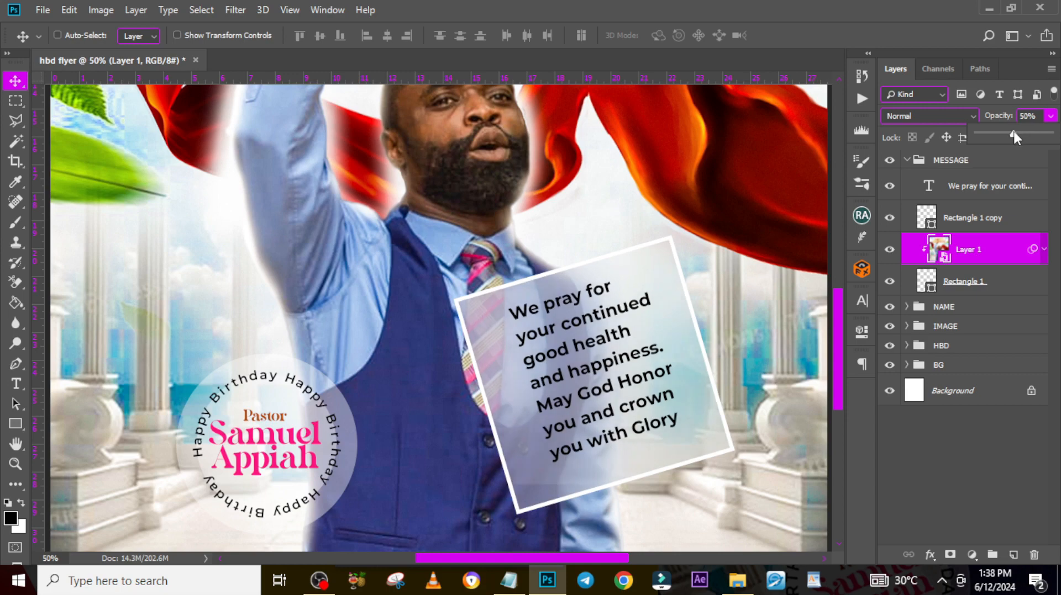
left_click(999, 200)
Step: Add a white 5 px outside stroke to the prayer message text layer
left_click(994, 193)
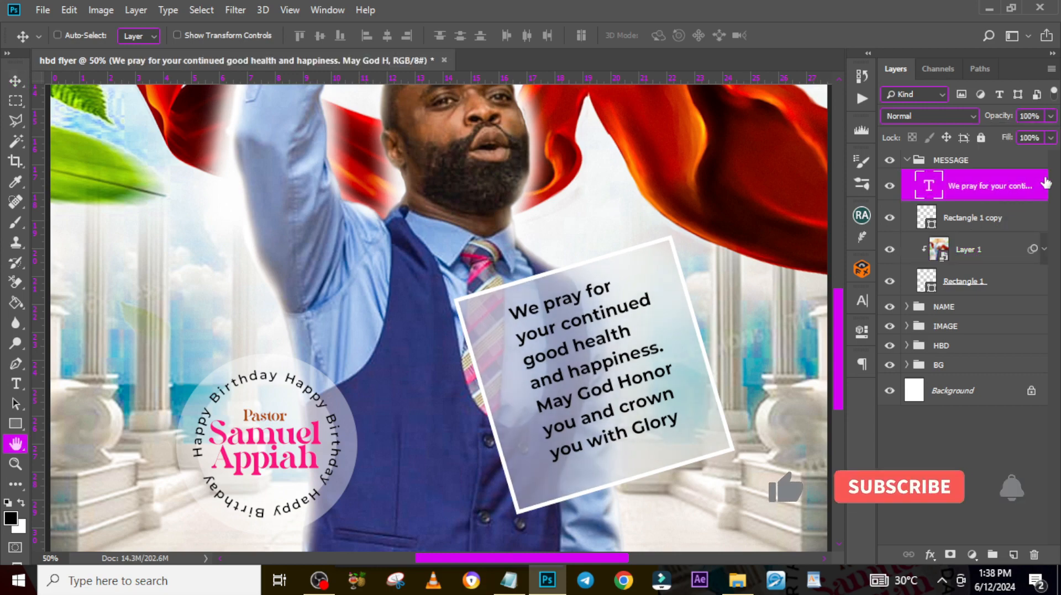
double_click(1046, 184)
left_click_drag(619, 207, 794, 213)
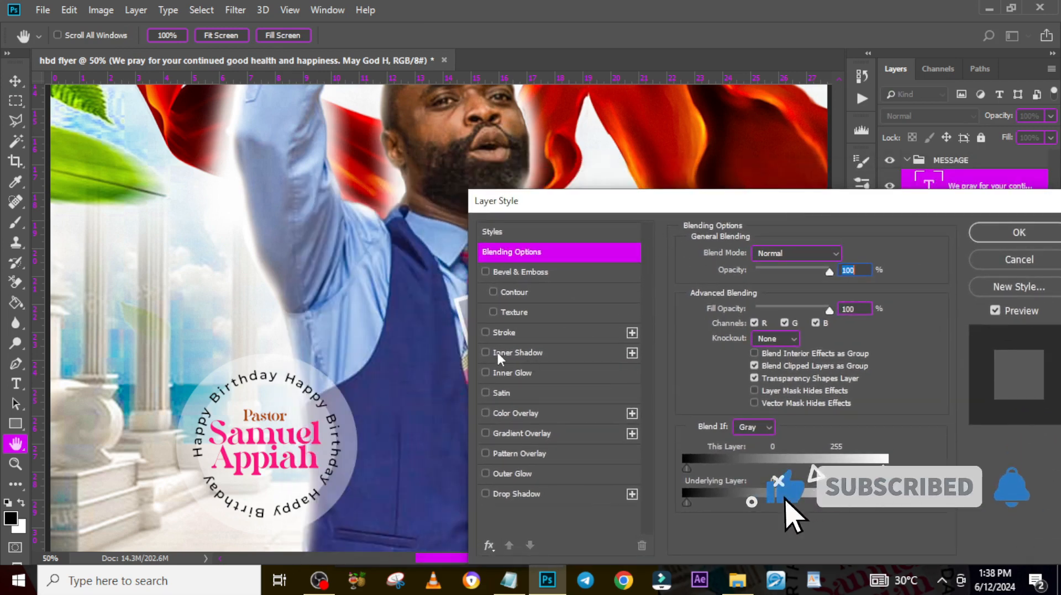
left_click(498, 331)
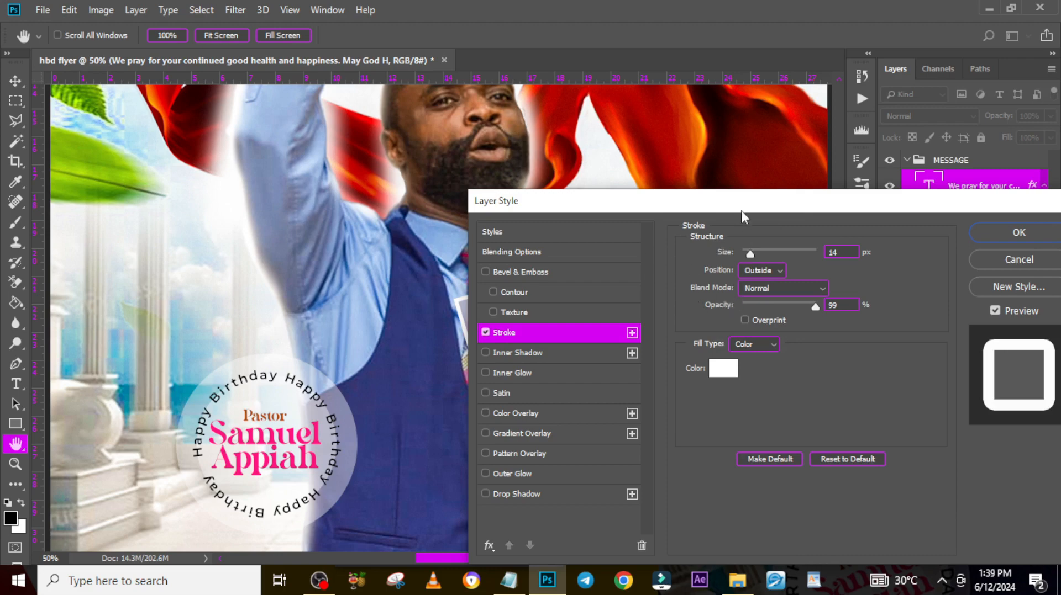
left_click_drag(741, 210, 946, 137)
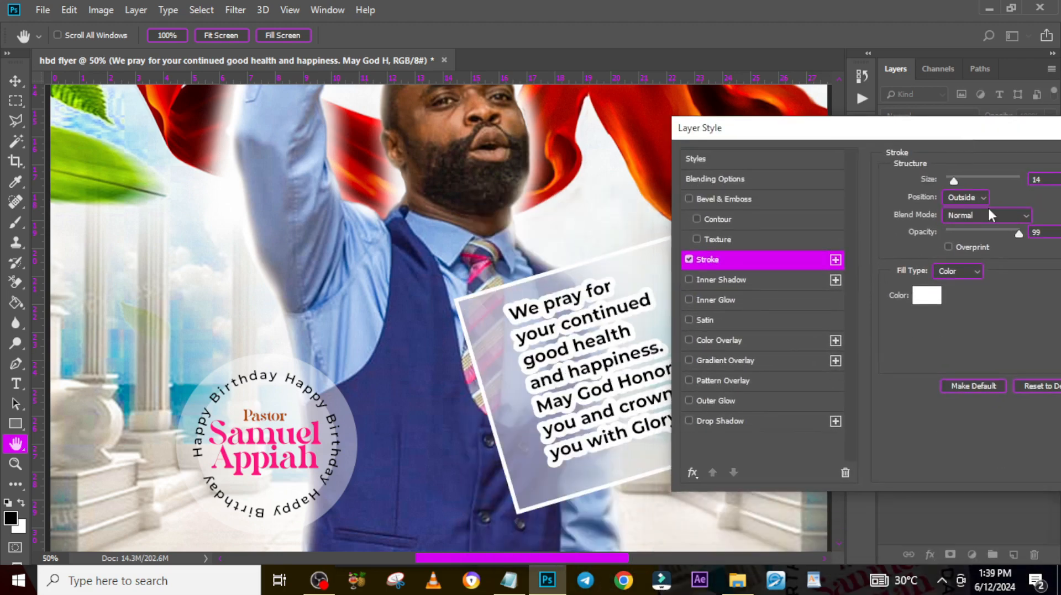
left_click_drag(1053, 181, 940, 186)
type("5")
left_click_drag(949, 132, 566, 131)
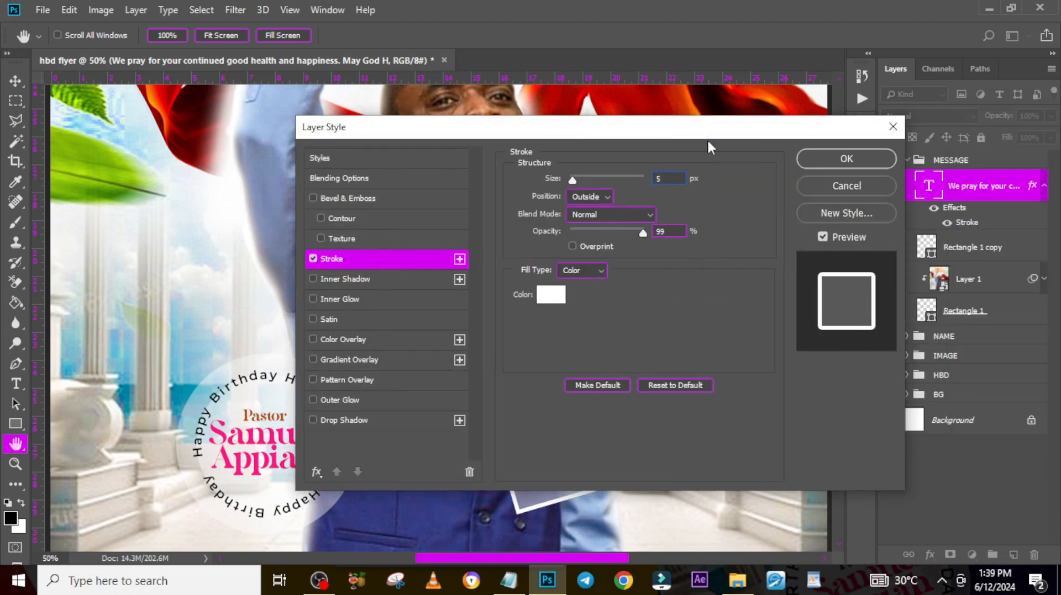
left_click(845, 158)
Step: Collapse the MESSAGE group and move it down the flyer so the tie is uncovered
left_click(917, 160)
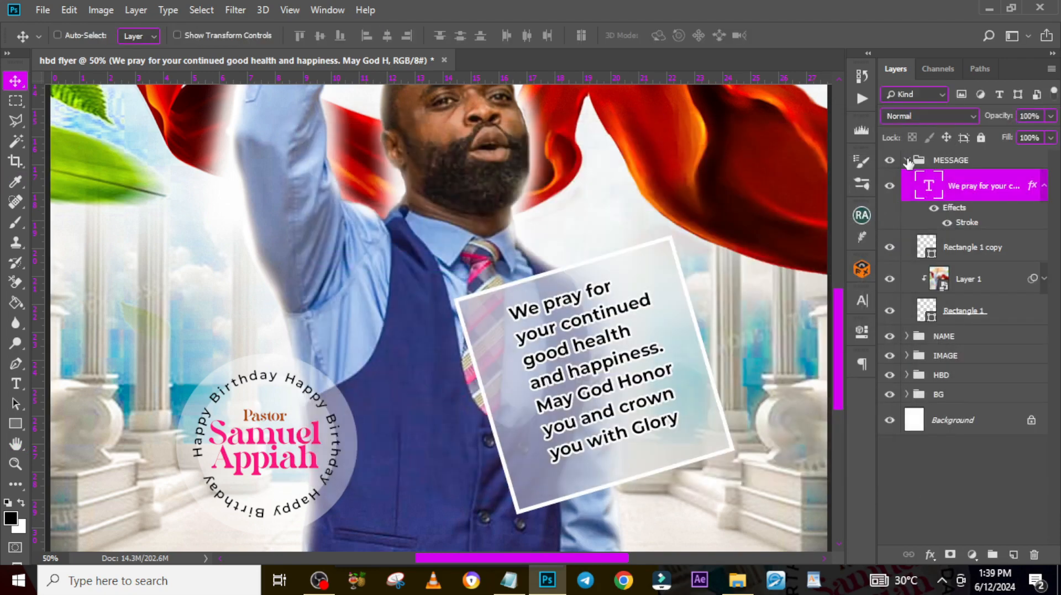
left_click(906, 160)
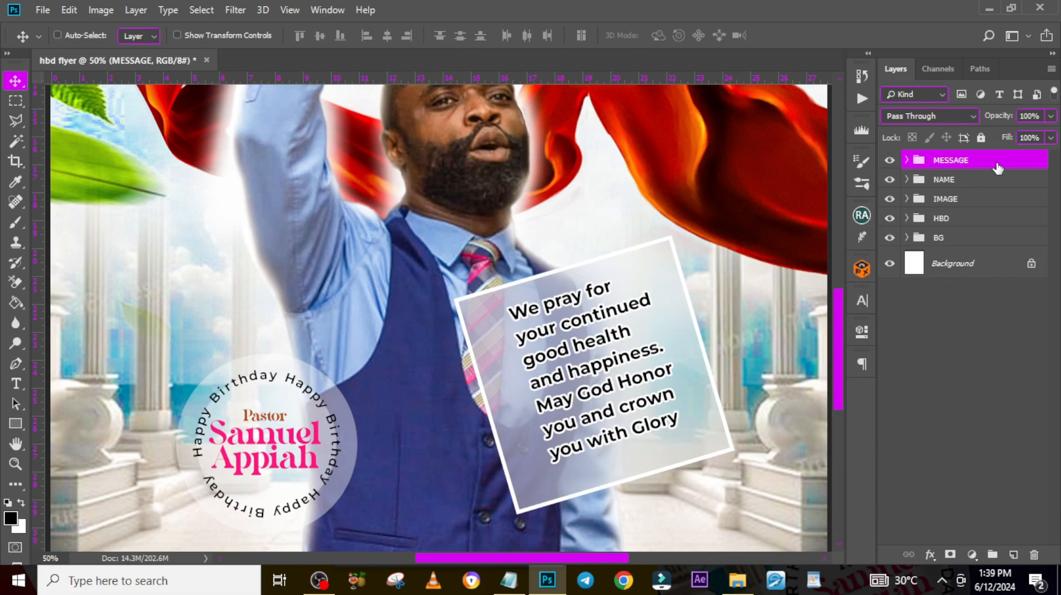
key("ctrl+minus")
key("ctrl+minus")
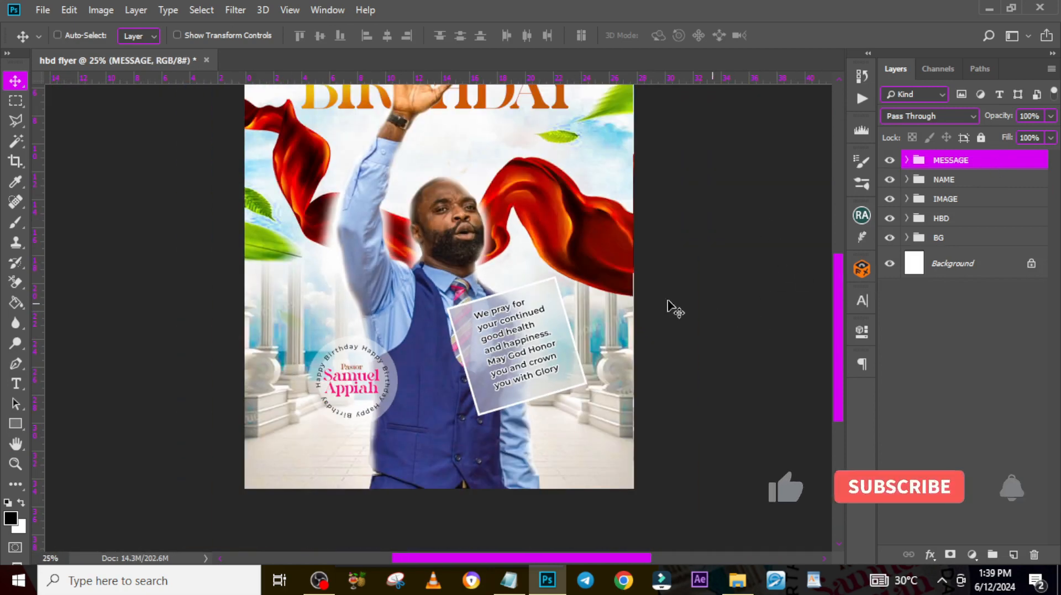
left_click_drag(527, 327, 538, 387)
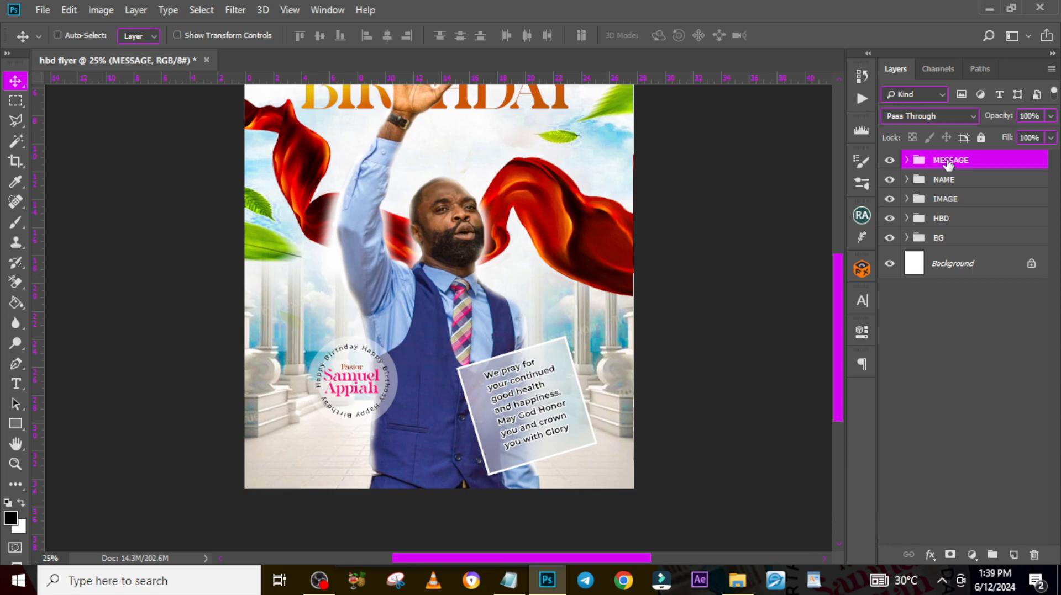
Step: Add a text layer above the man's head reading 1ST, copied from the Notepad text file
key("t")
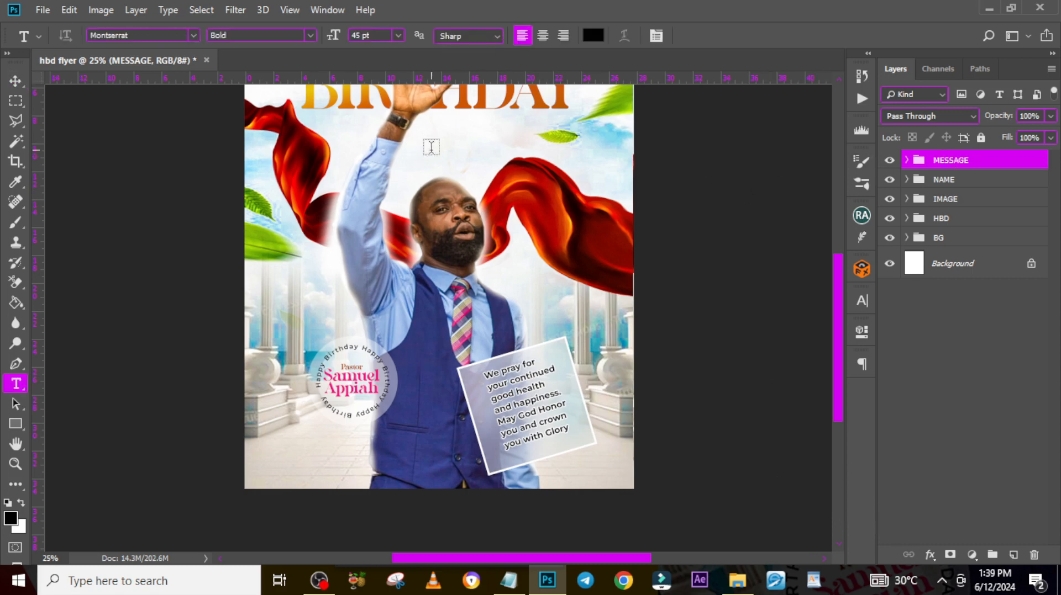
left_click(480, 257)
left_click(508, 580)
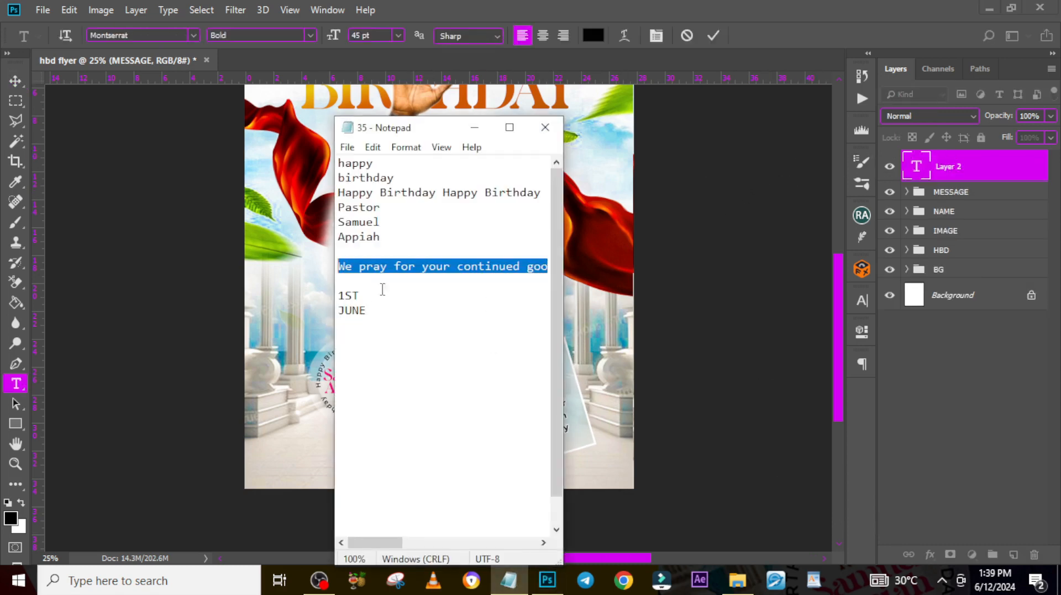
left_click_drag(374, 296, 303, 294)
key("ctrl+c")
left_click(550, 7)
key("ctrl+v")
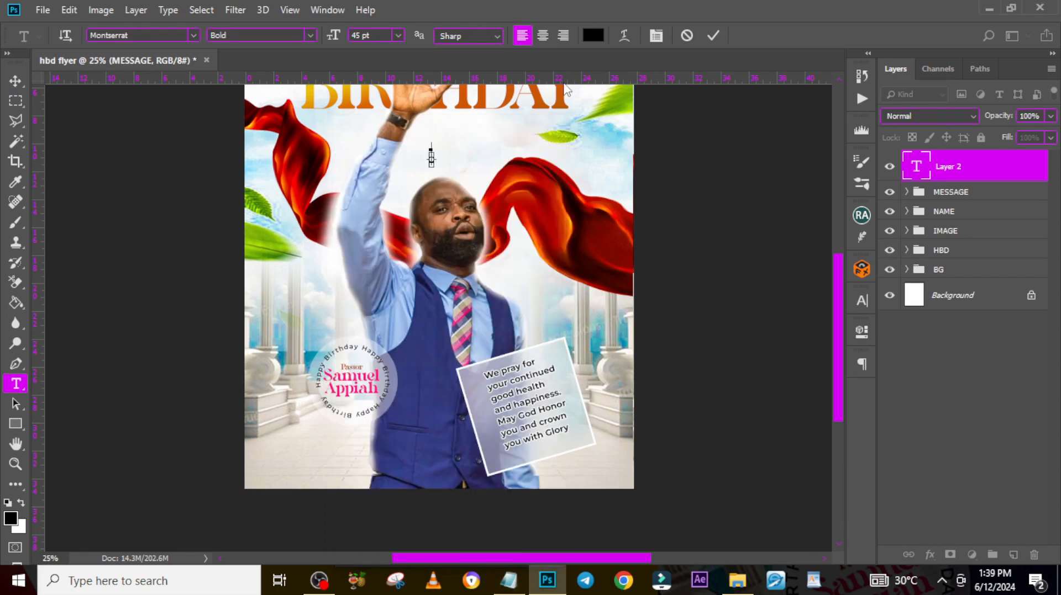
key("ctrl+Return")
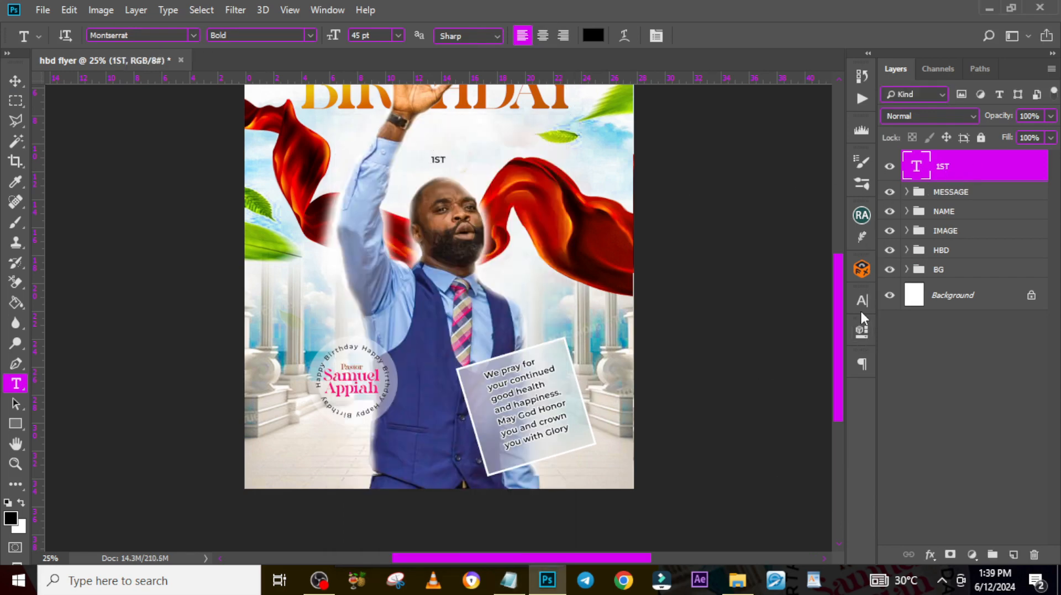
Step: Enlarge the 1ST text to about 136%, giving a font size of 61.26 pt
left_click(861, 299)
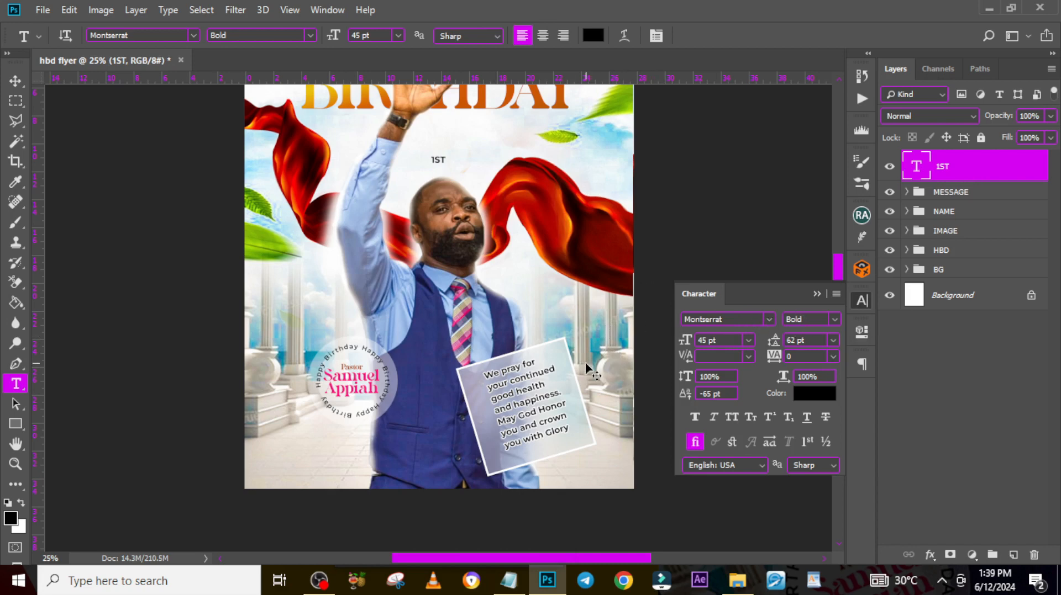
key("ctrl+t")
left_click_drag(452, 151, 458, 148)
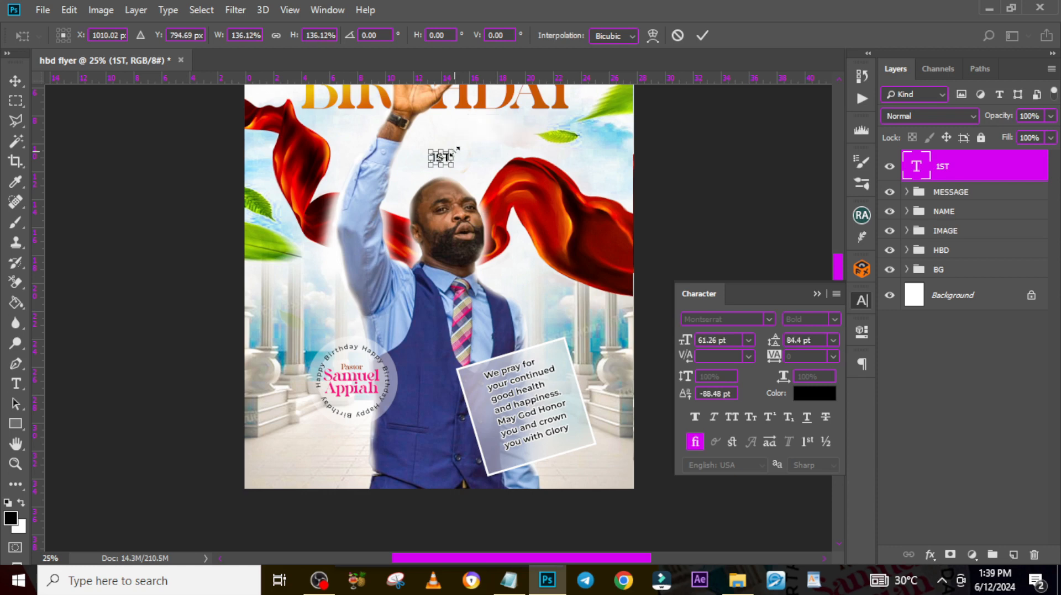
key("Return")
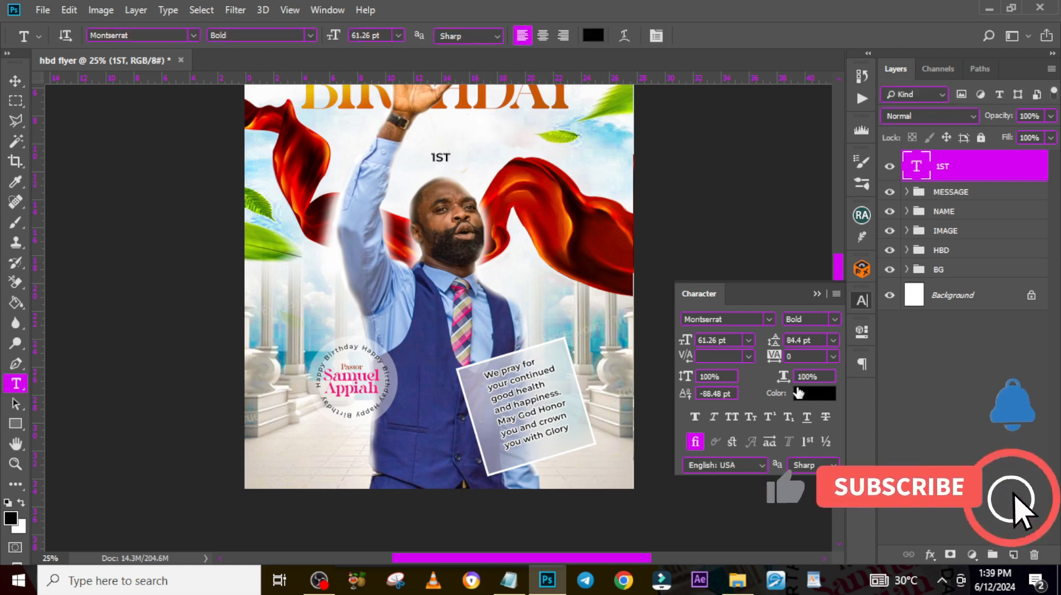
Step: Set the 1ST text colour to pink FE3390
left_click(813, 394)
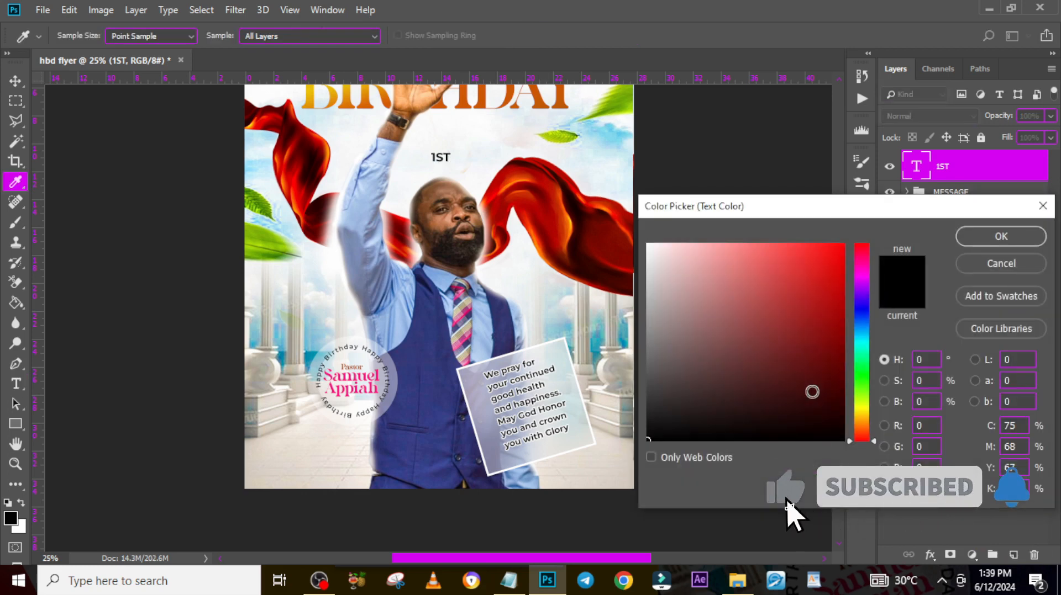
type("FE")
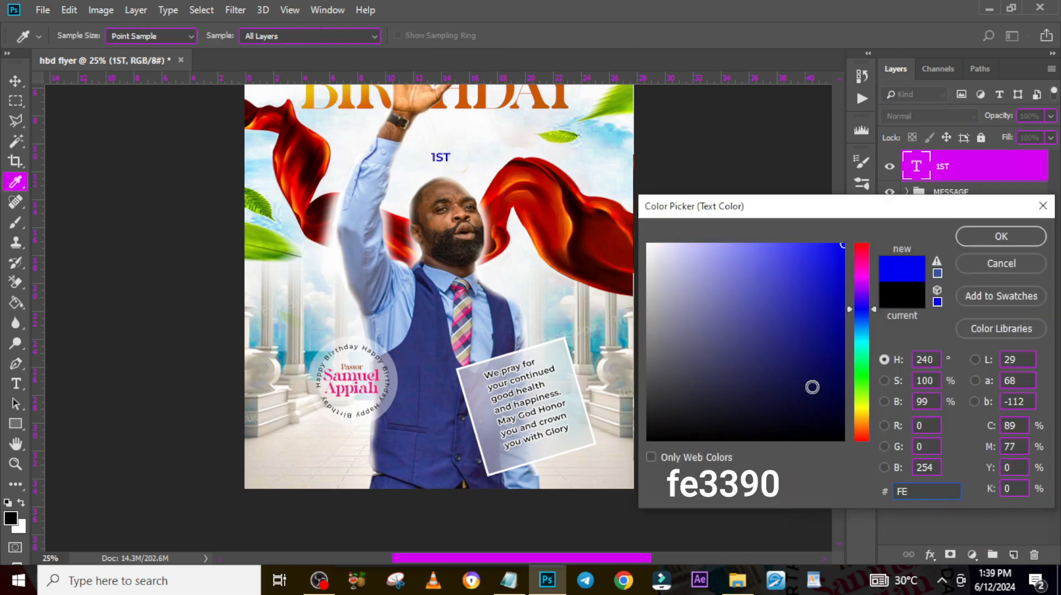
type("3390")
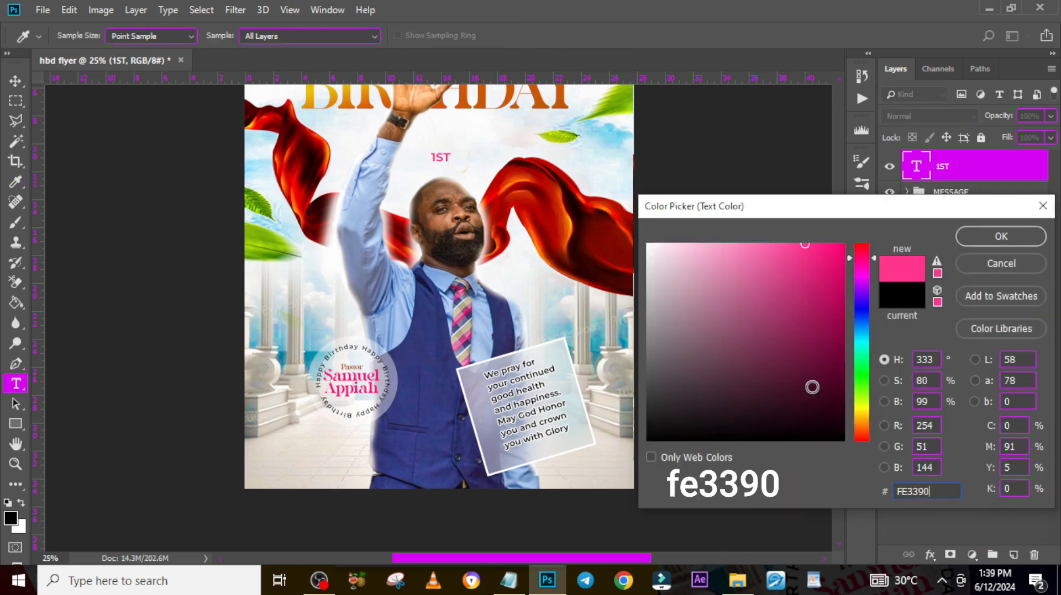
key("Return")
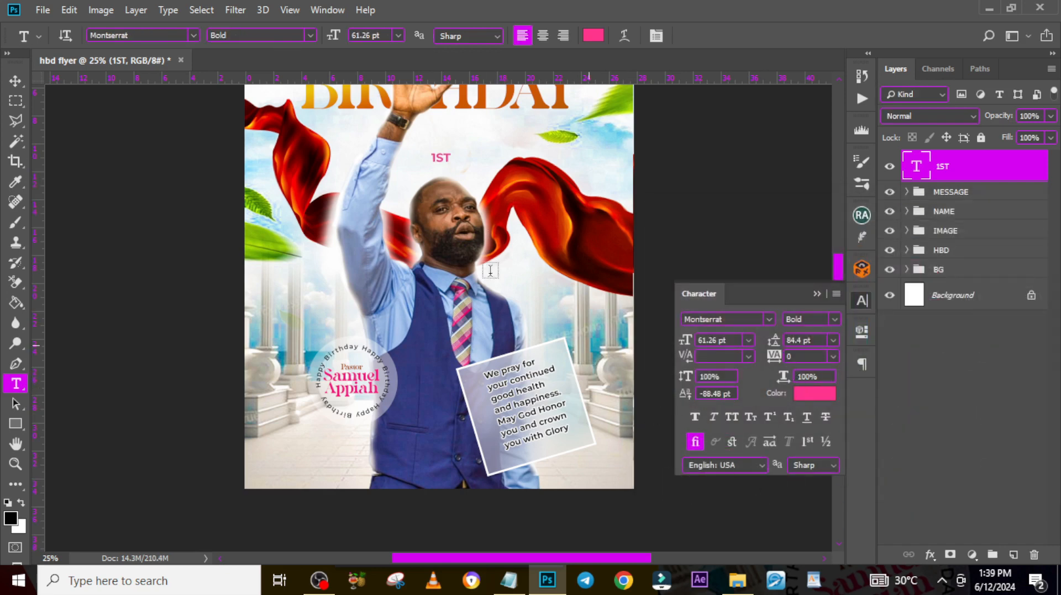
Step: Duplicate the 1ST text layer so the two copies stack closely above the man's head
key("v")
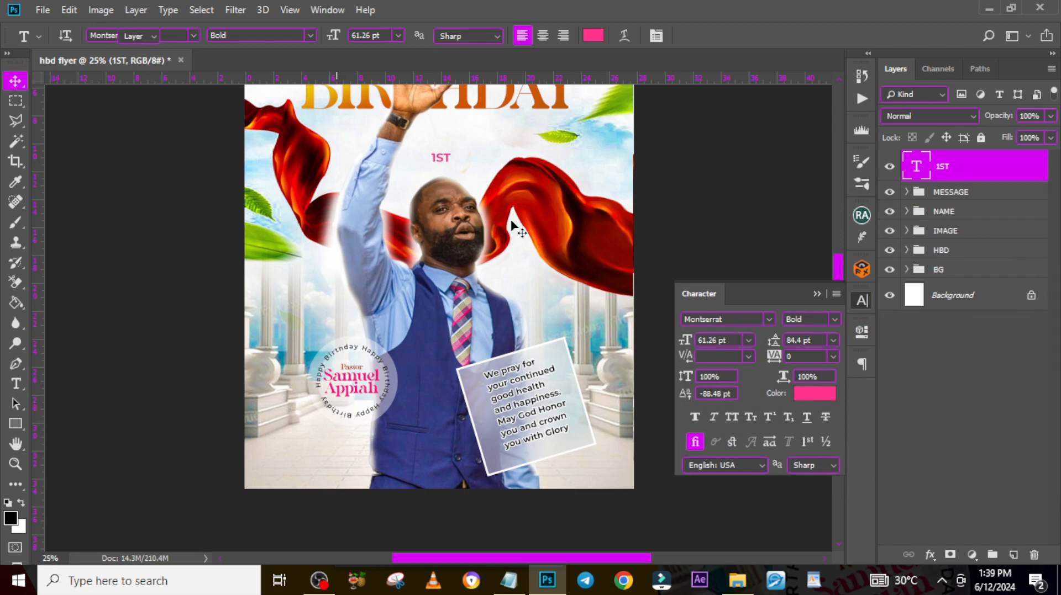
left_click_drag(439, 171, 443, 152)
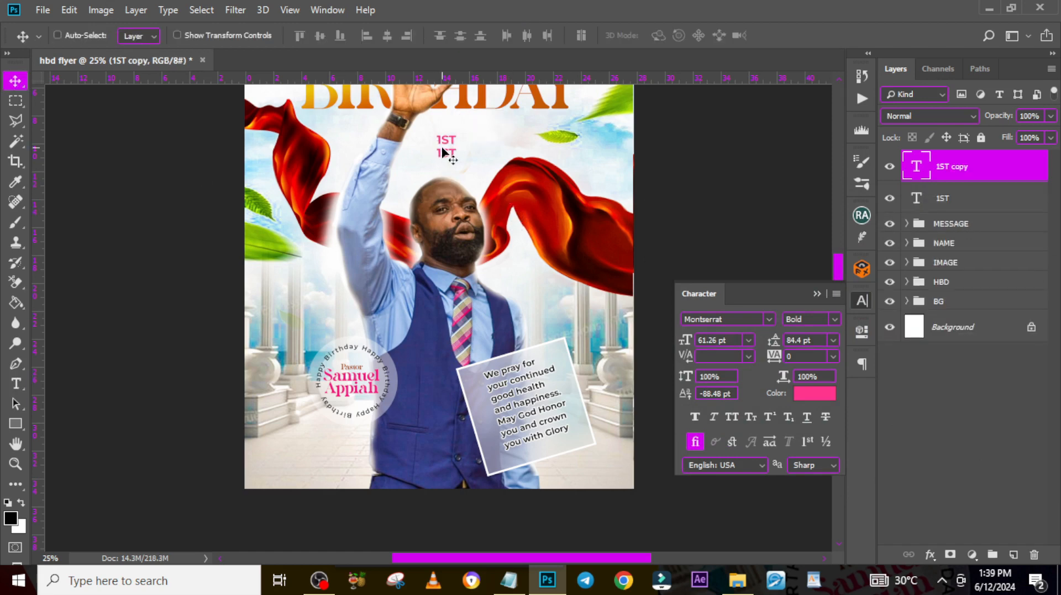
scroll(445, 151, "up", 1)
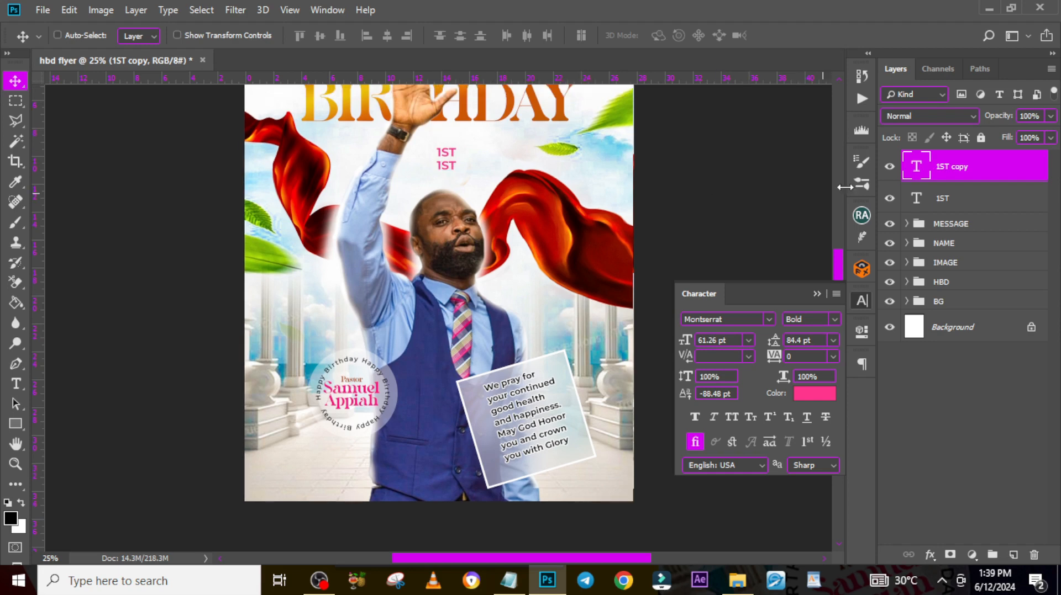
Step: Right-align the selected 1ST copy, show the guides and line it up directly beneath the other 1ST
left_click(862, 367)
left_click(734, 386)
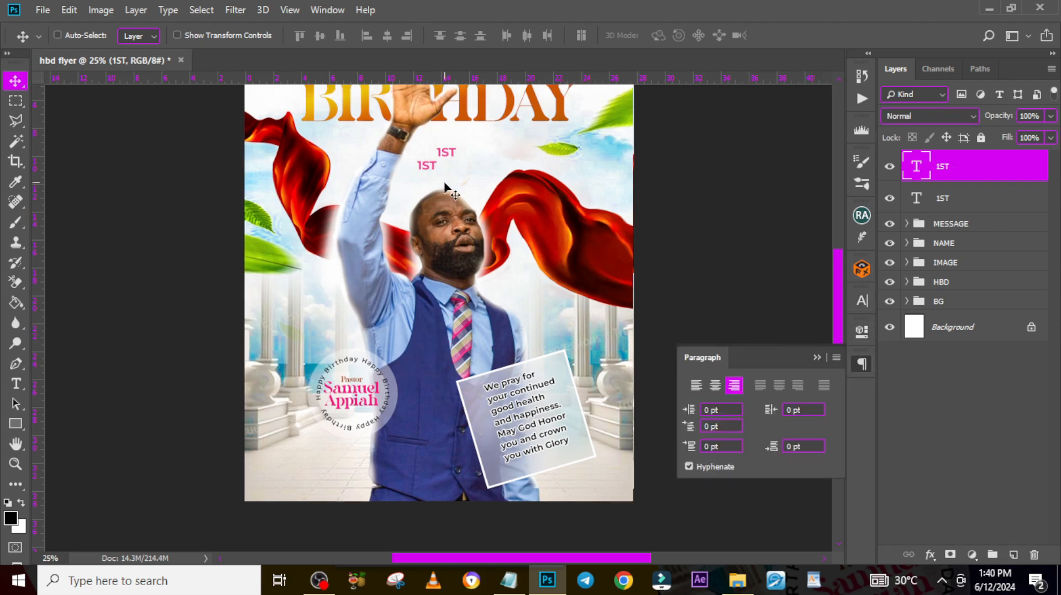
key("ctrl+semicolon")
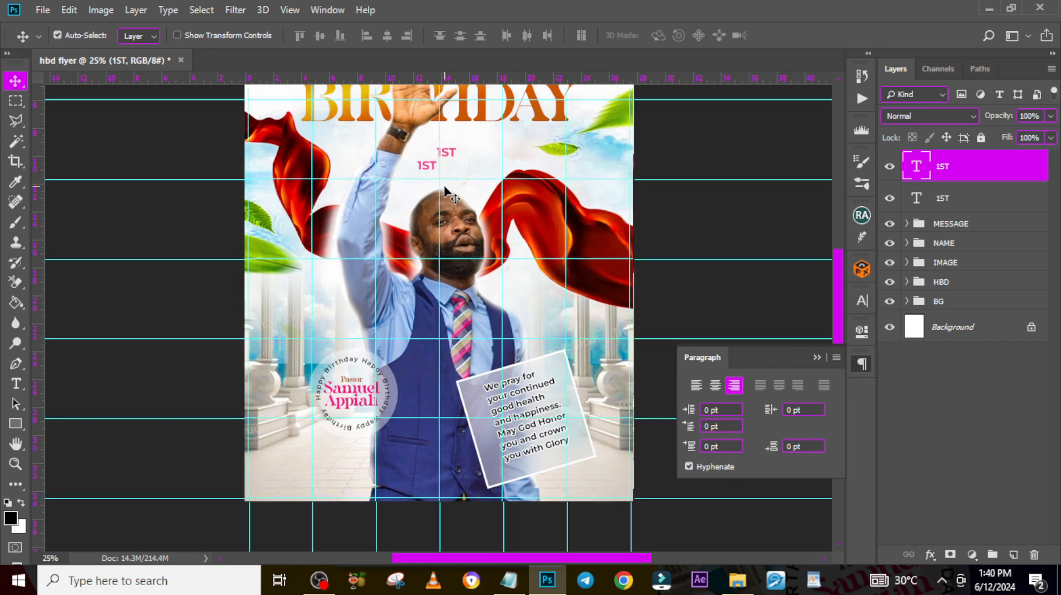
left_click_drag(427, 169, 447, 174)
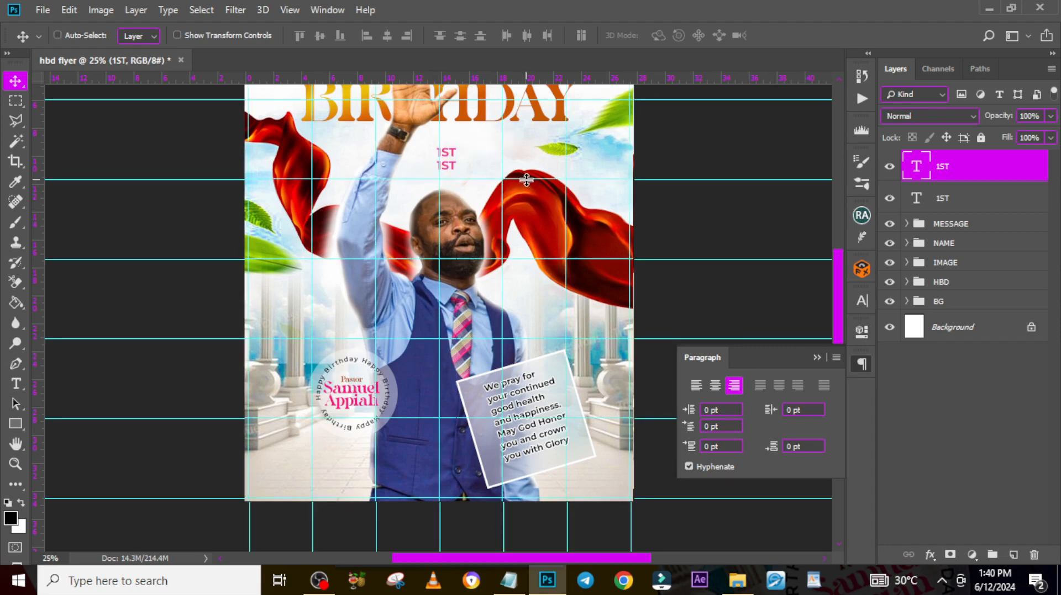
Step: Replace the lower 1ST text with JUNE, copied from the Notepad text file
left_click(508, 580)
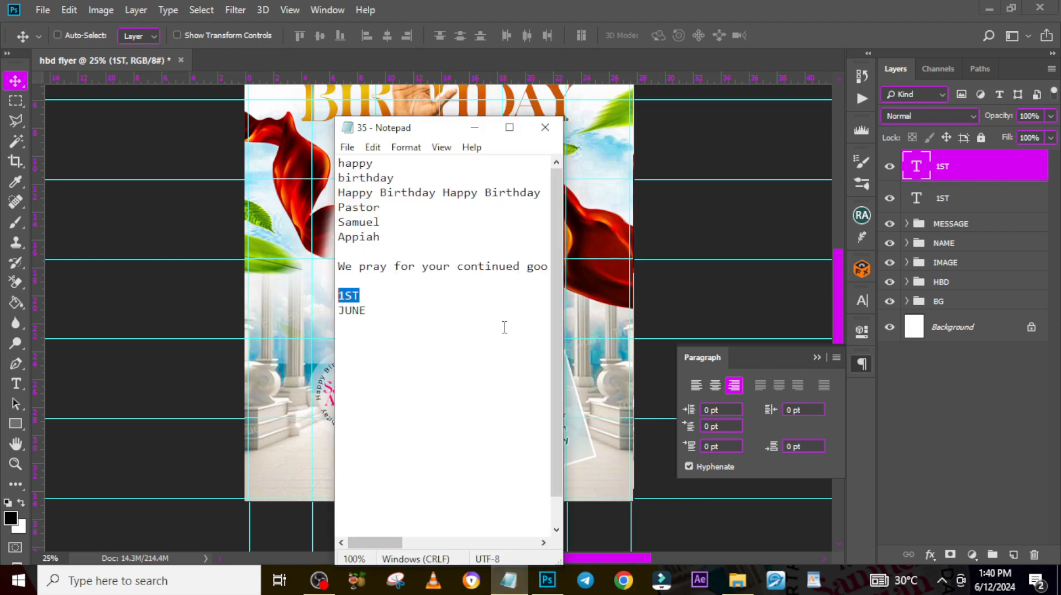
left_click(502, 329)
key("shift+Home")
key("ctrl+c")
left_click(516, 7)
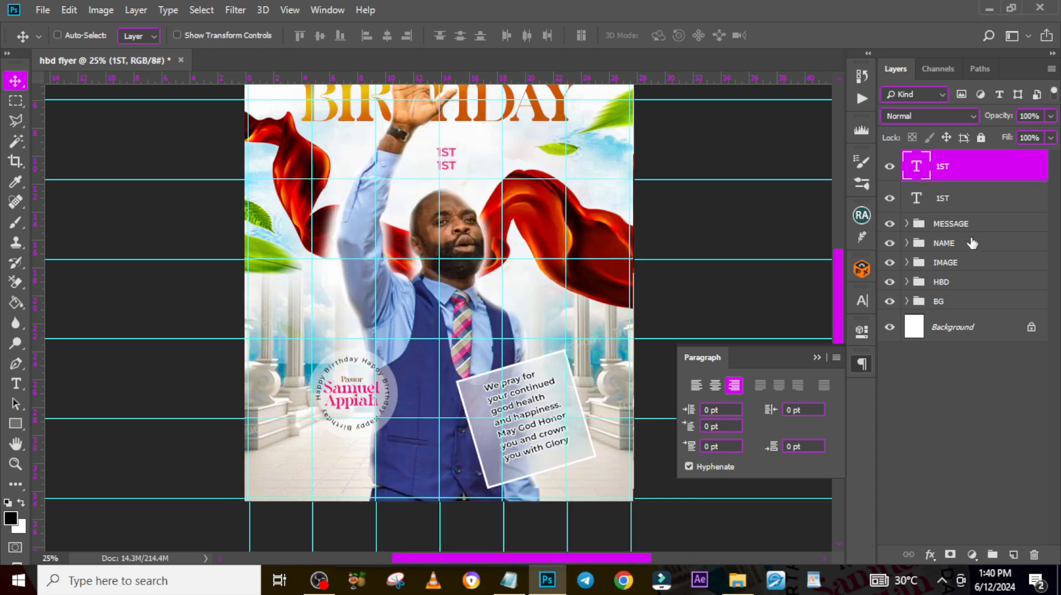
double_click(915, 168)
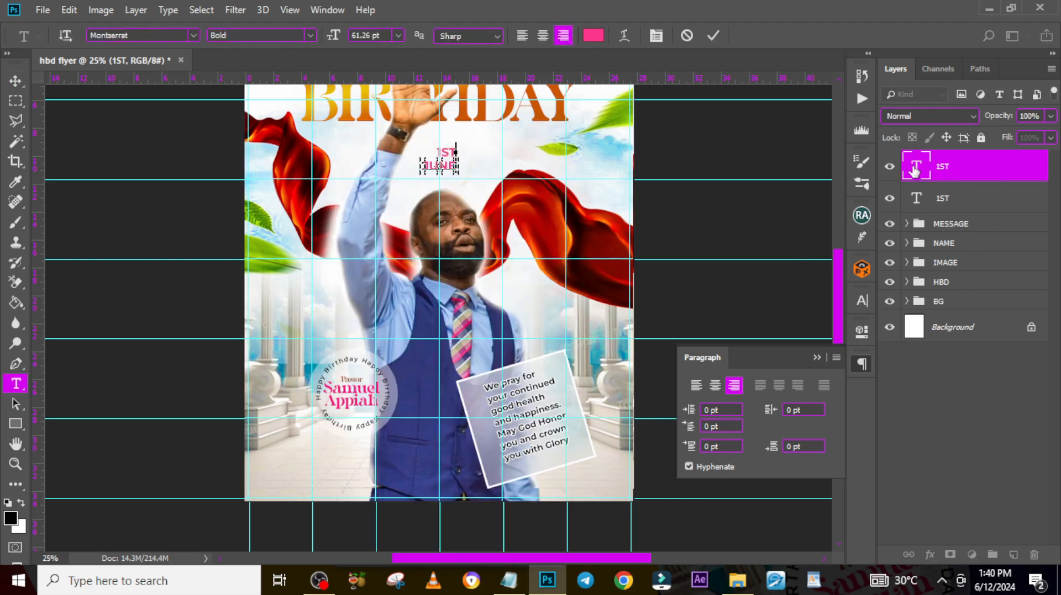
key("ctrl+v")
key("ctrl+Return")
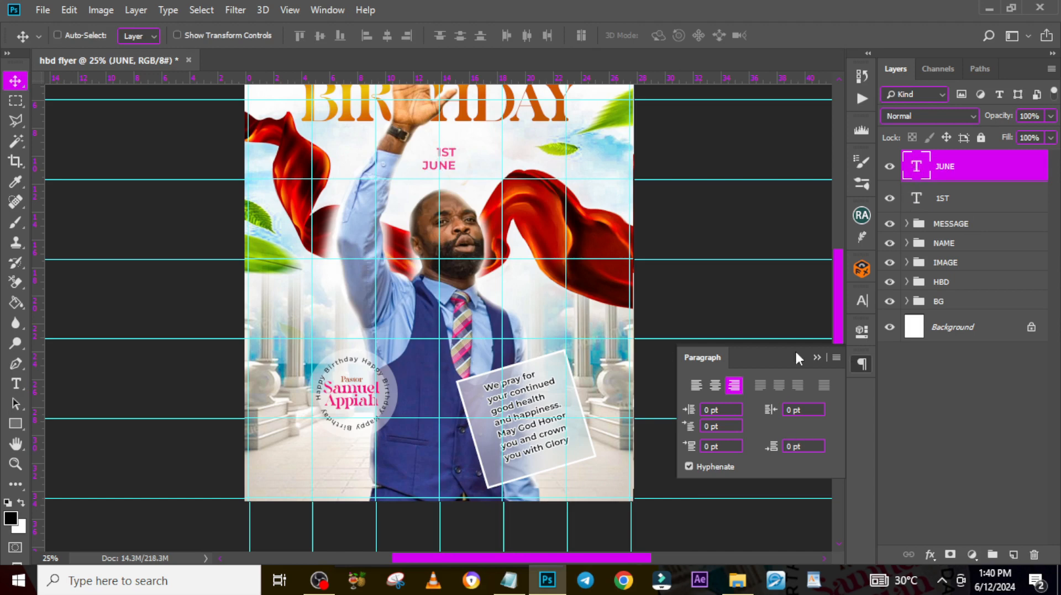
Step: Set the JUNE text colour to dark grey, RGB 70, 70, 70
left_click(862, 301)
left_click(796, 393)
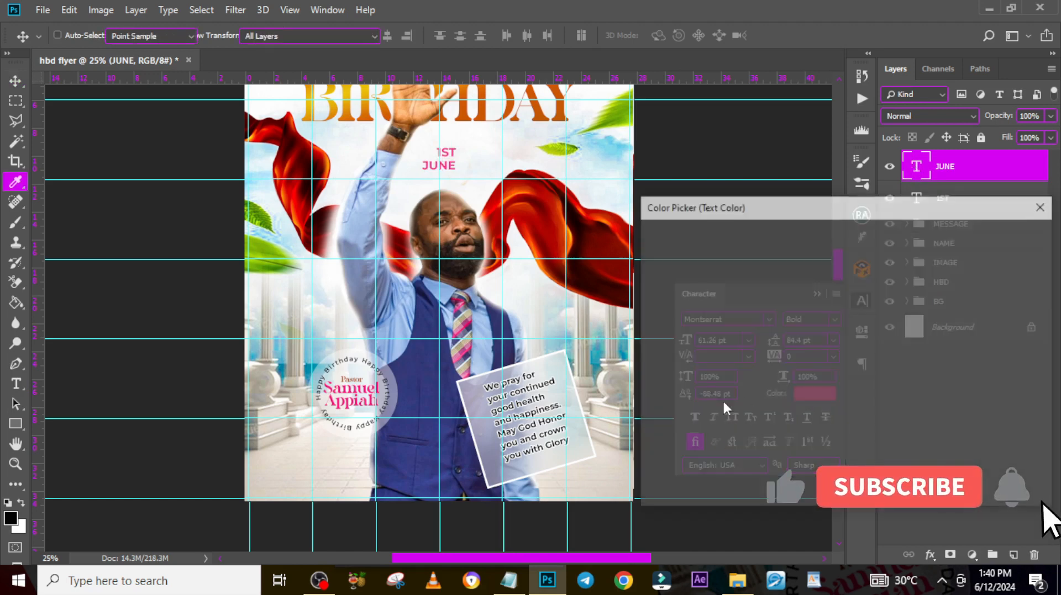
left_click(647, 387)
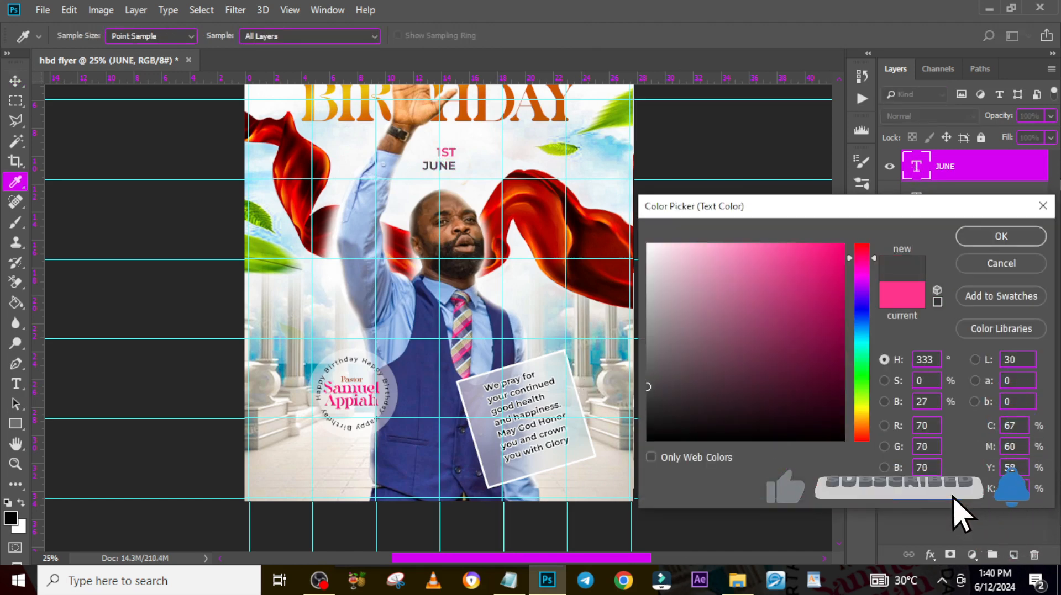
left_click(1007, 235)
Step: Nudge the JUNE text up so it sits tight beneath 1ST
key("ctrl+plus")
key("ctrl+plus")
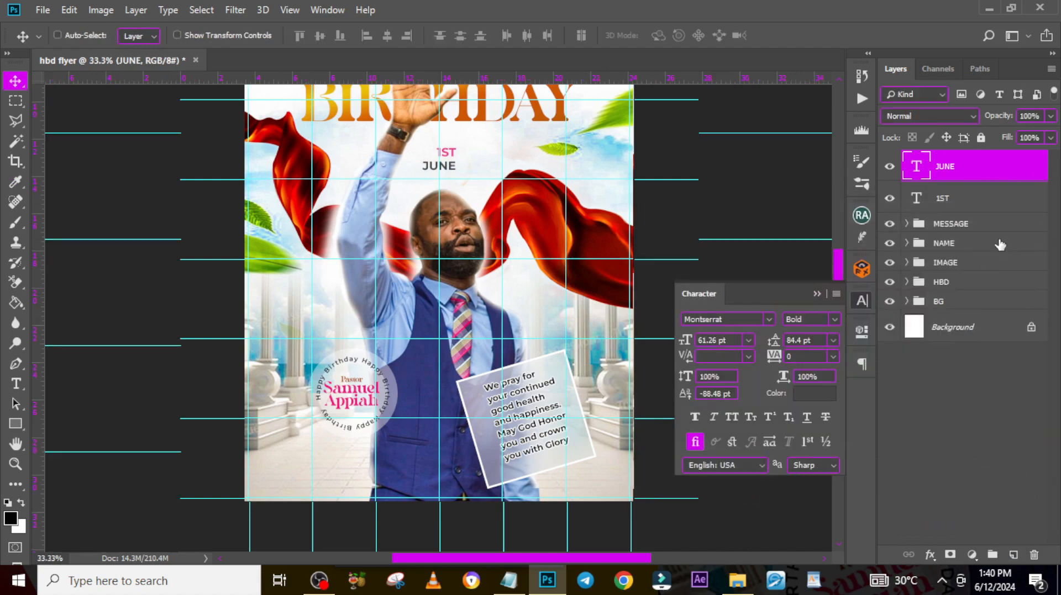
left_click(817, 294)
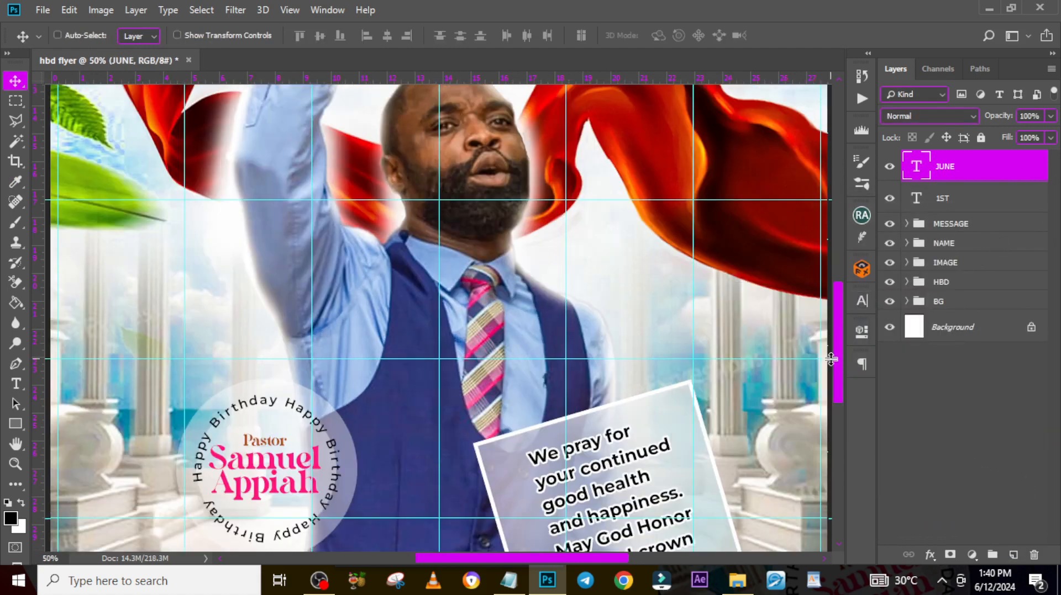
left_click_drag(841, 365, 838, 298)
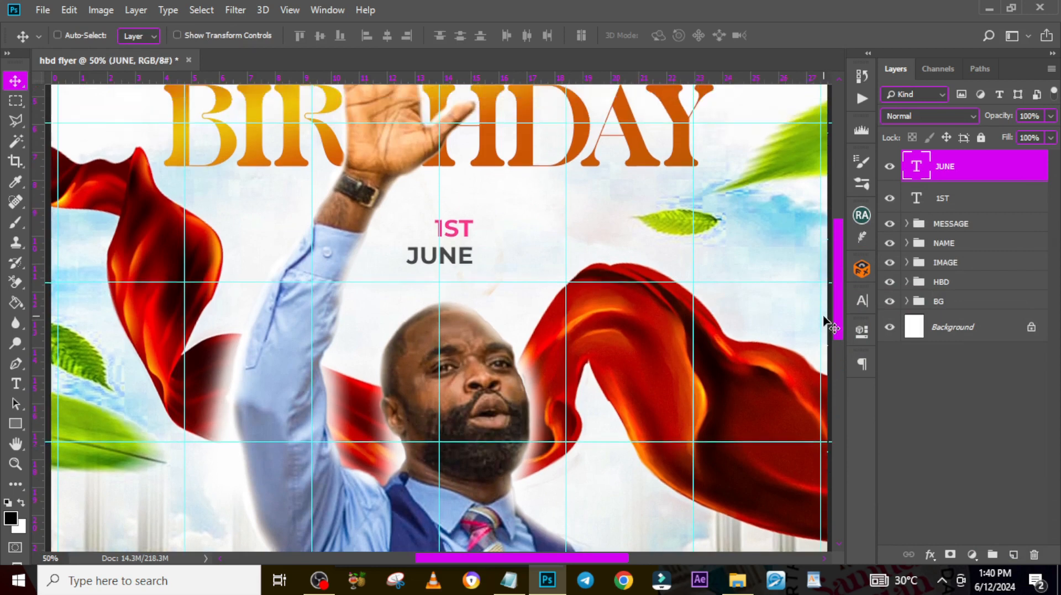
key("Up")
key("Up")
key("Up")
key("Up")
key("Up")
key("Up")
key("Up")
key("Up")
key("Up")
key("Up")
key("Up")
key("Up")
key("Up")
key("Up")
key("Up")
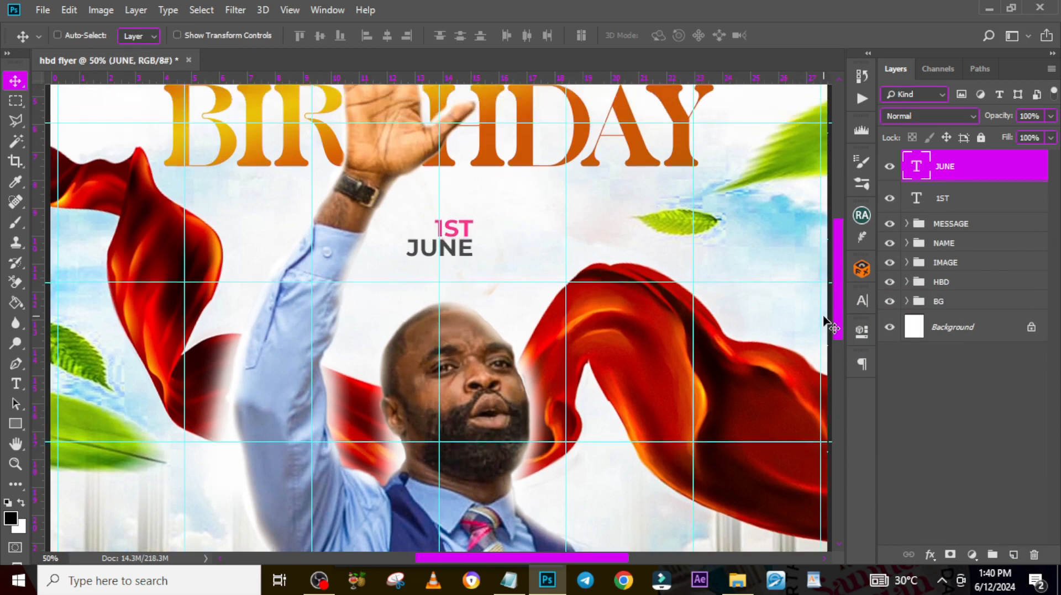
Step: Draw a narrow vertical rectangle about 30 x 82 px beside the date text and nudge it into place
left_click(16, 424)
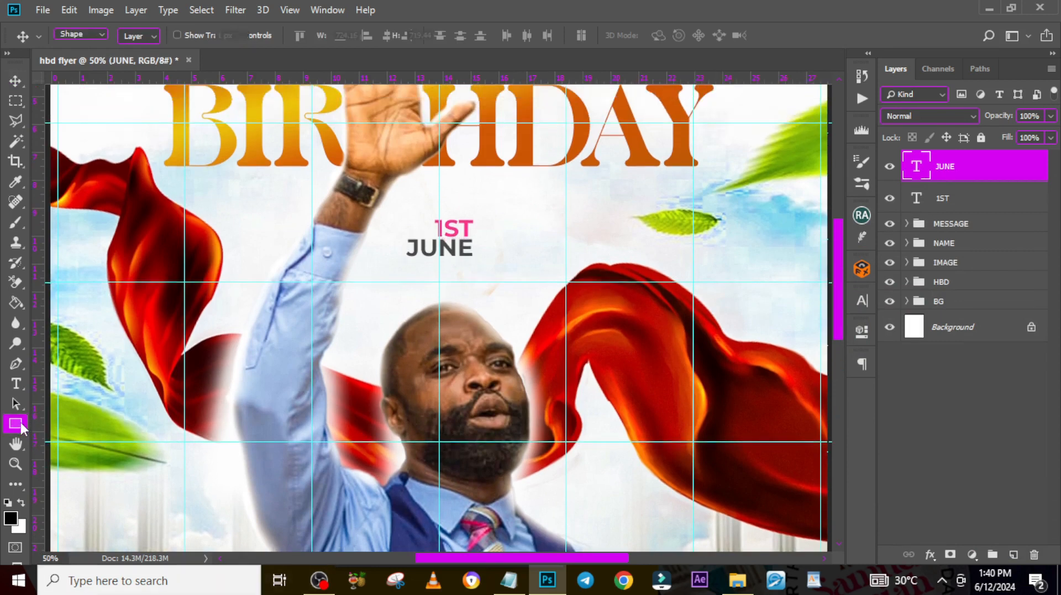
left_click_drag(487, 222, 499, 254)
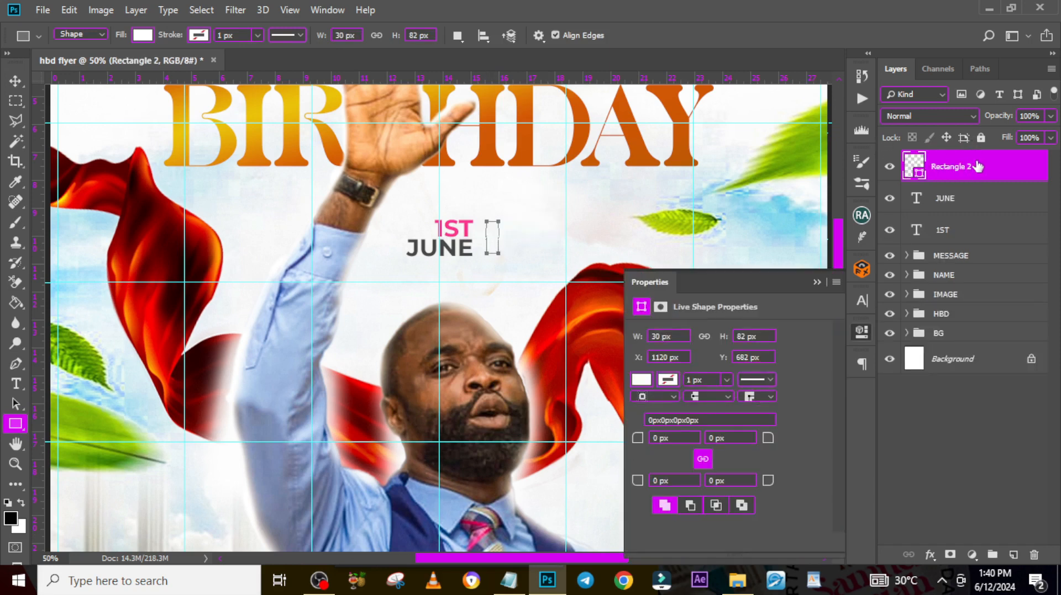
key("v")
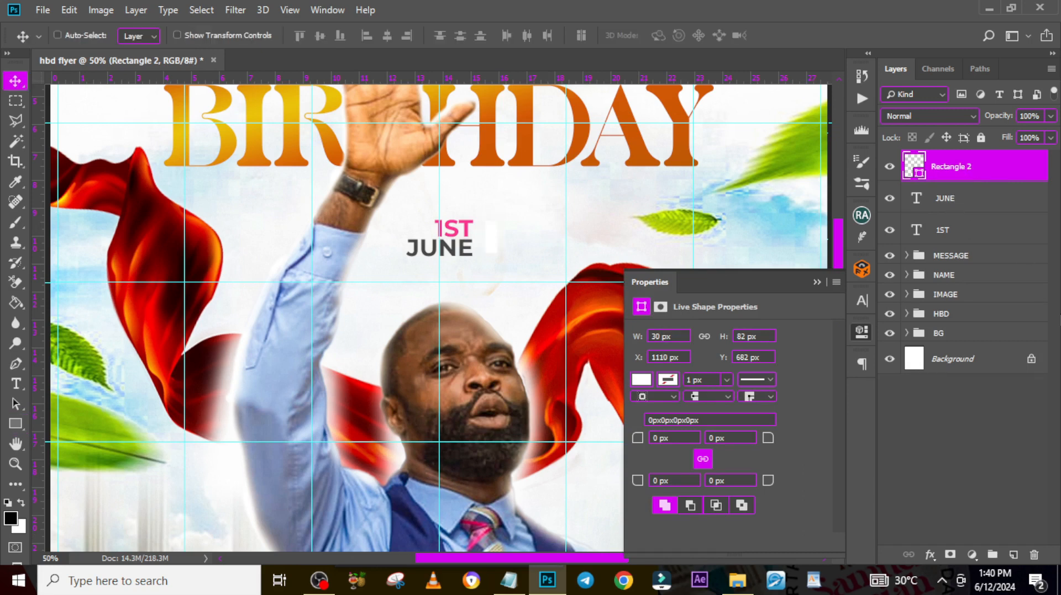
key("shift+Right")
key("shift+Right")
key("shift+Right")
key("shift+Right")
Step: Fill the narrow rectangle beside the date with yellow FFEC00
double_click(914, 167)
type("FFEC")
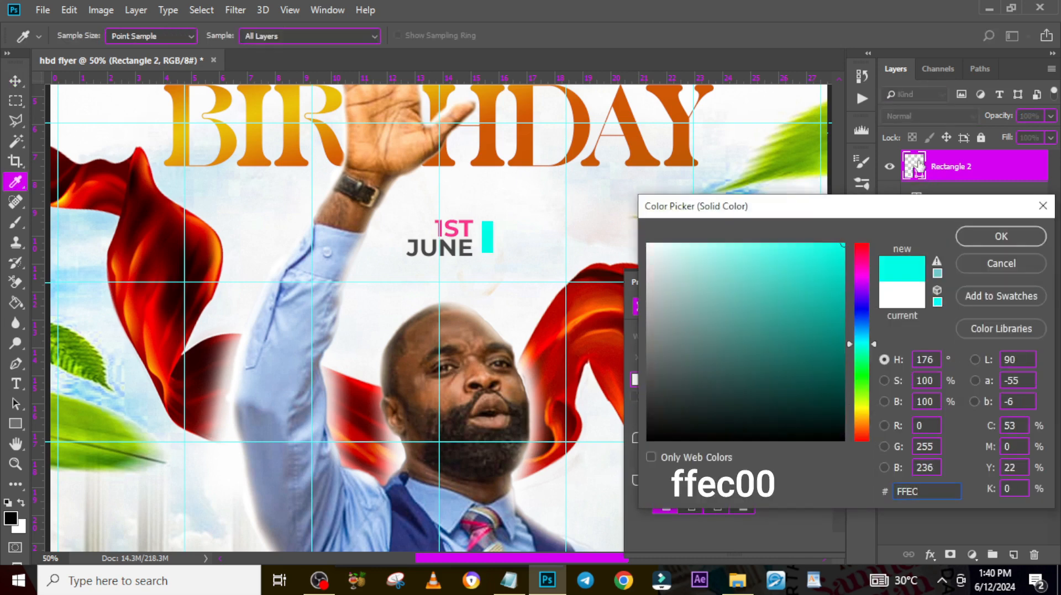
type("00")
key("Return")
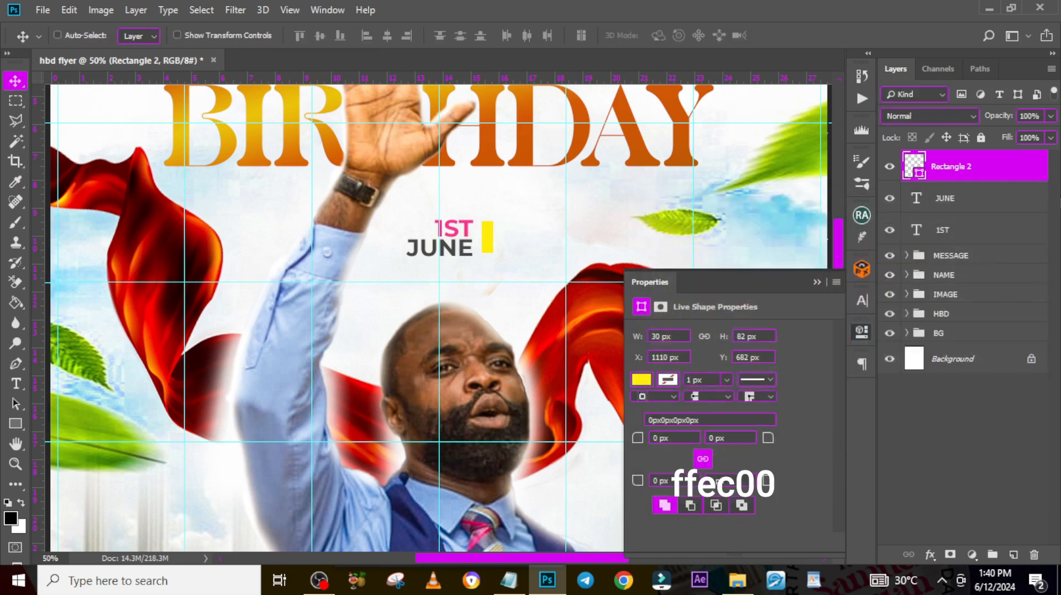
Step: Nudge the yellow bar closer to the date text and stretch it to about 89 px high
key("Left")
key("Left")
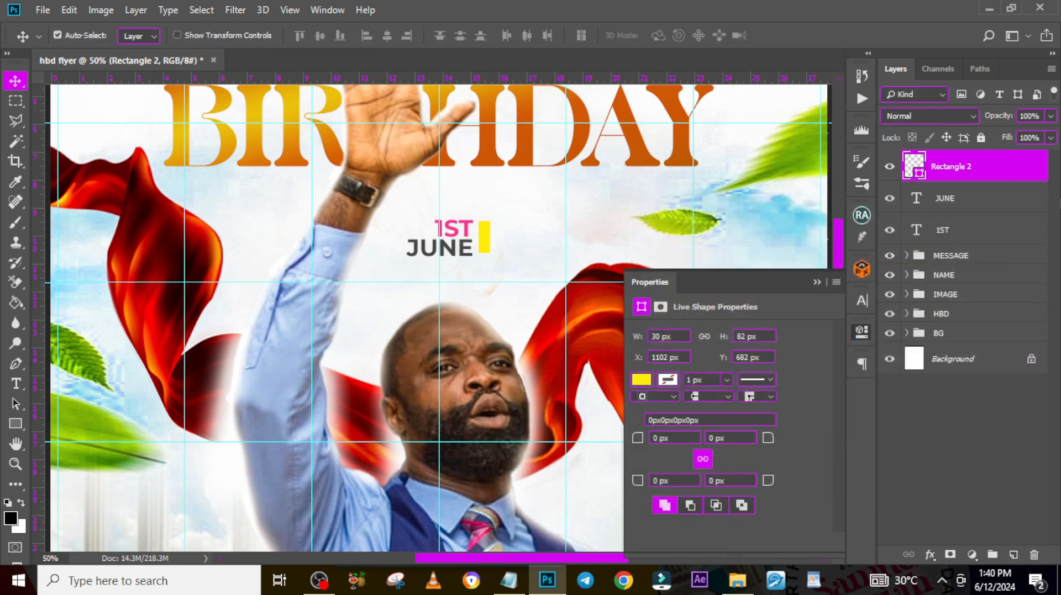
key("ctrl+t")
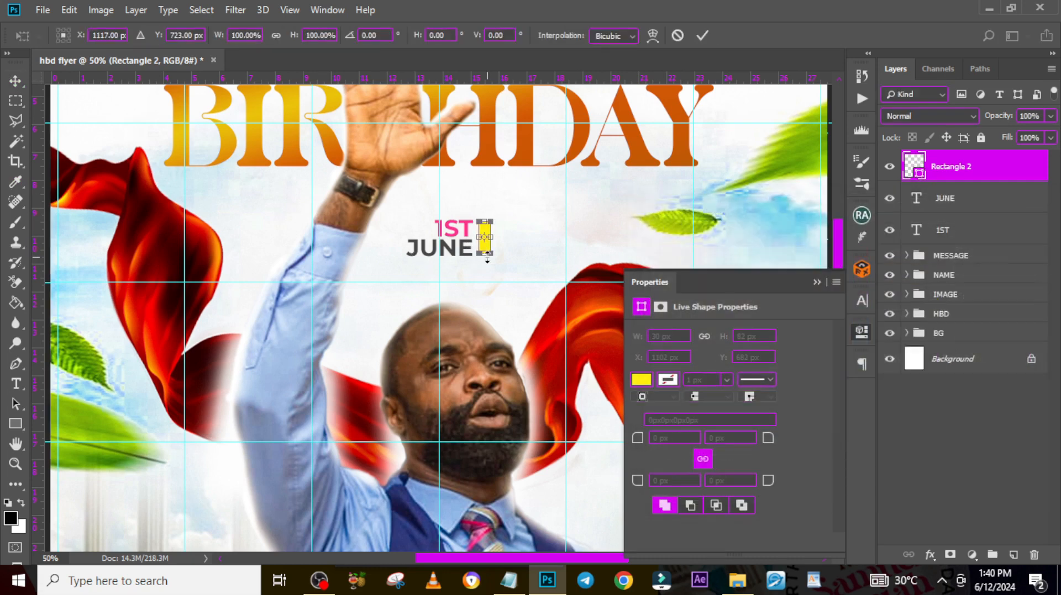
left_click_drag(486, 254, 486, 259)
key("Return")
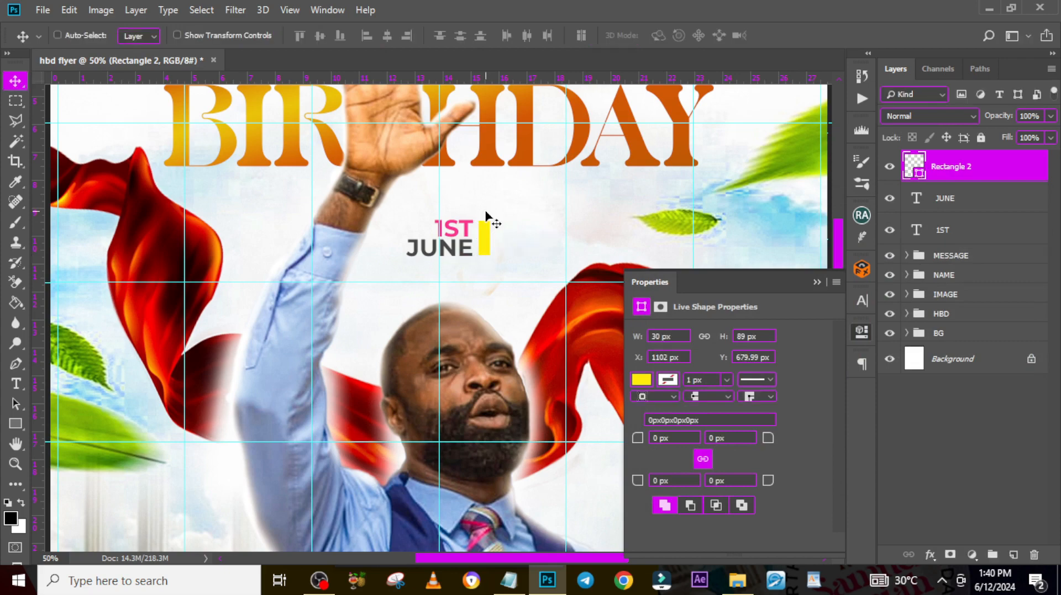
Step: Group the yellow rectangle with the JUNE and 1ST text layers and name the group MONTH
key("ctrl+minus")
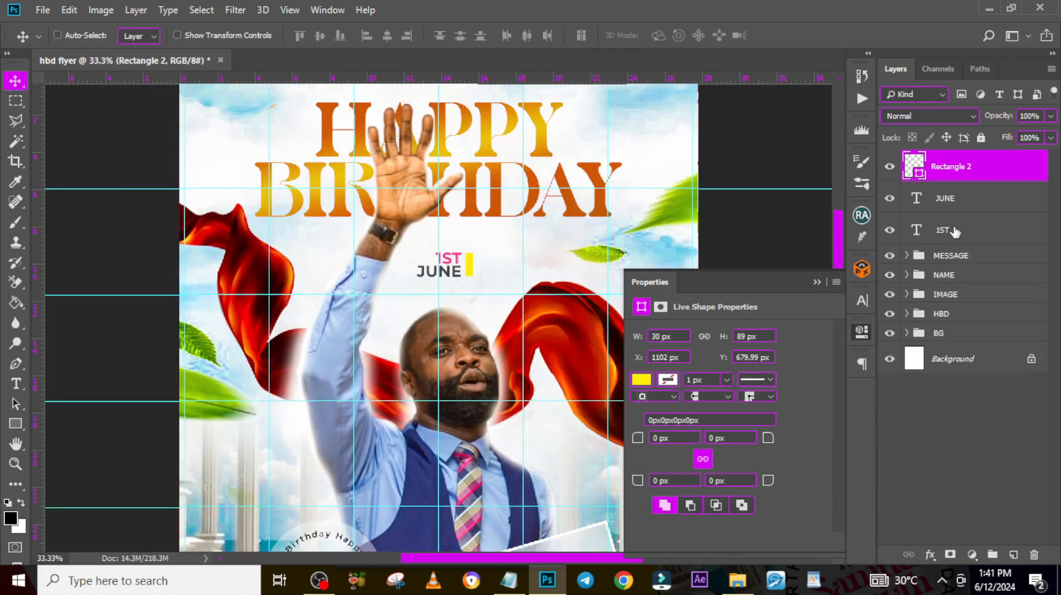
left_click(953, 231, "shift")
key("ctrl+g")
double_click(945, 161)
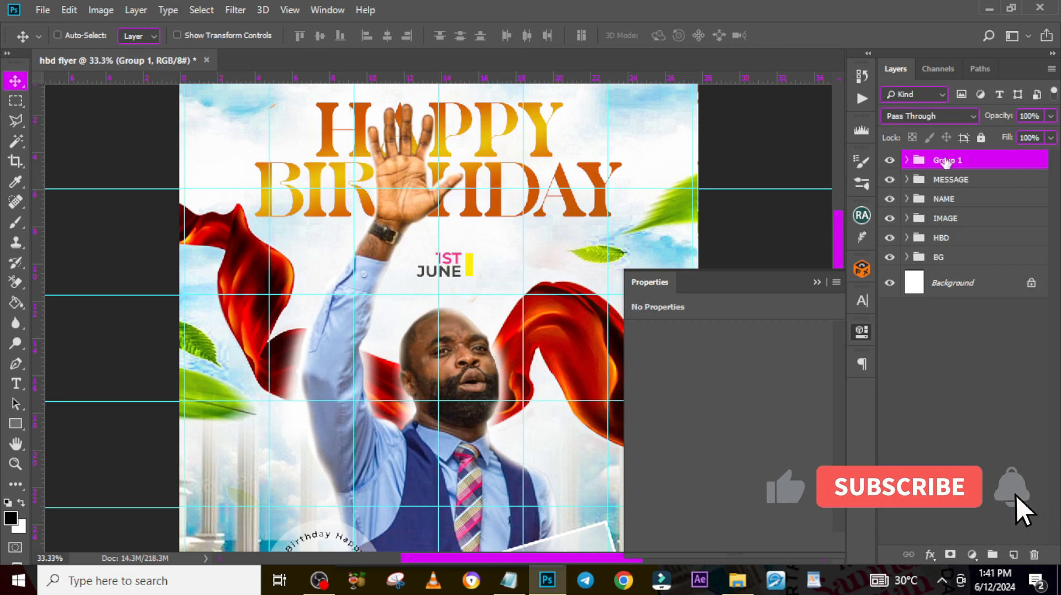
type("MONTH")
key("Return")
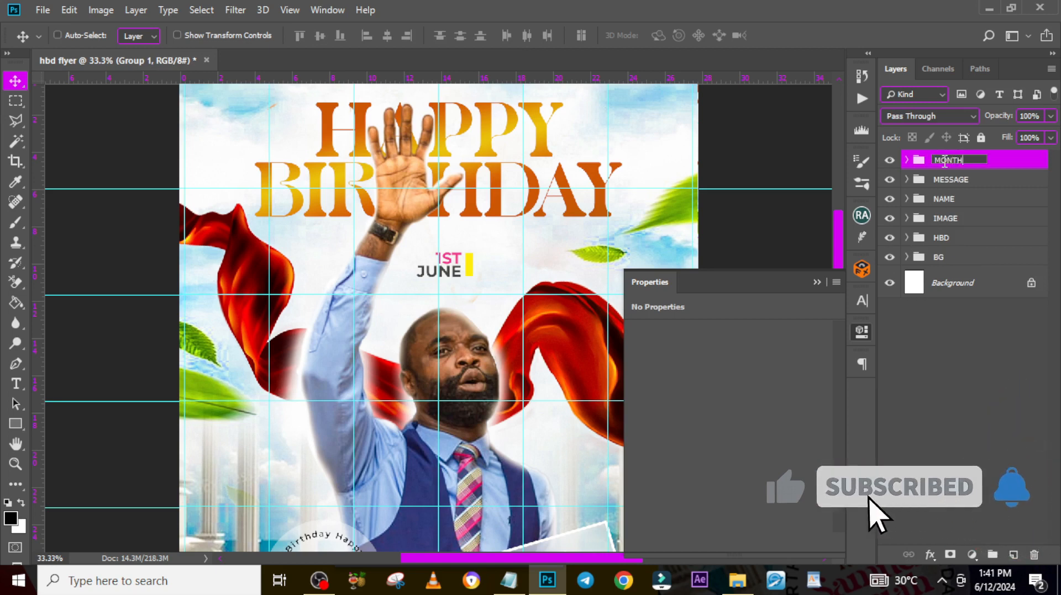
Step: Shift the MONTH group about 30 px to the left on the flyer
key("ctrl+t")
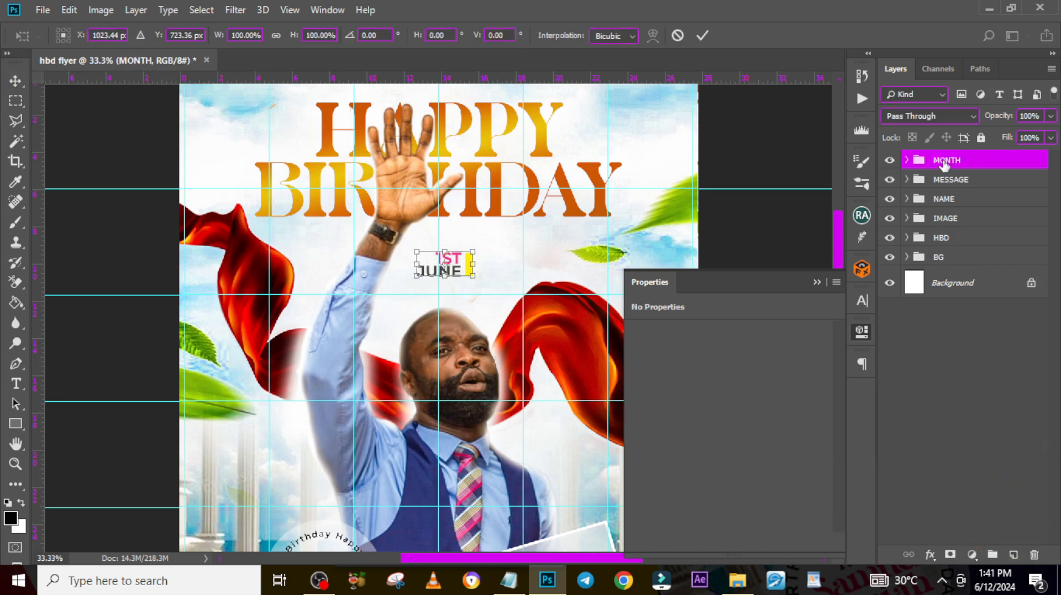
key("shift+Left")
key("shift+Left")
key("shift+Left")
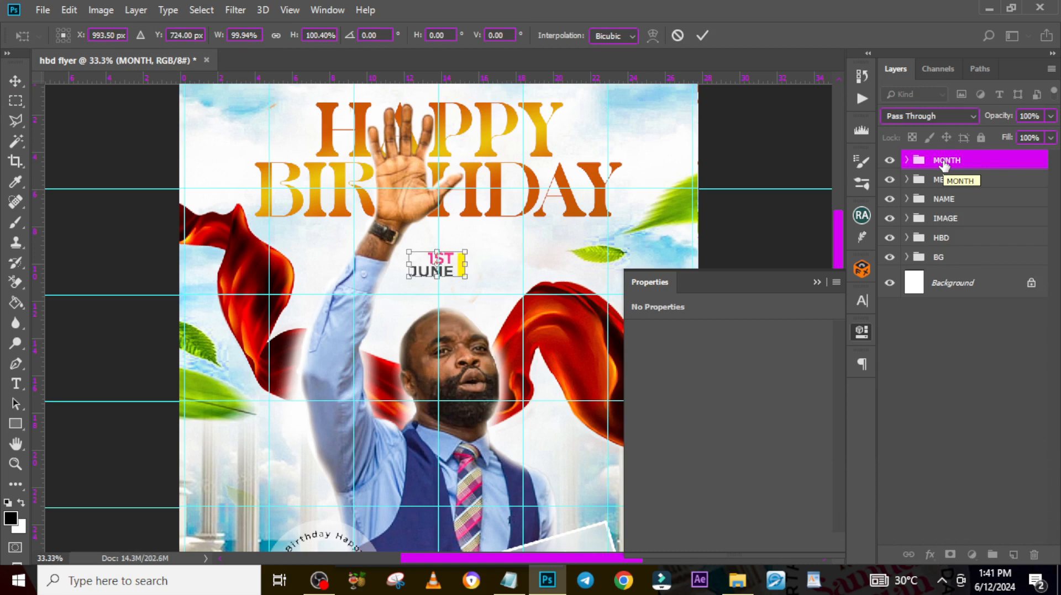
key("Return")
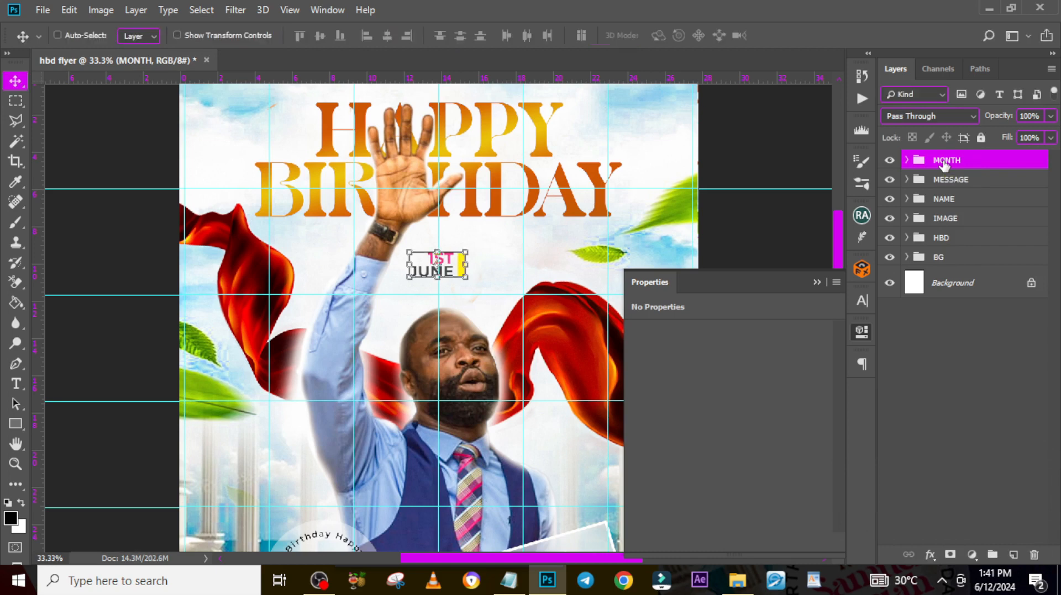
Step: Stamp all visible layers into a new layer above the MONTH group and convert it to a smart object
key("ctrl+minus")
key("ctrl+minus")
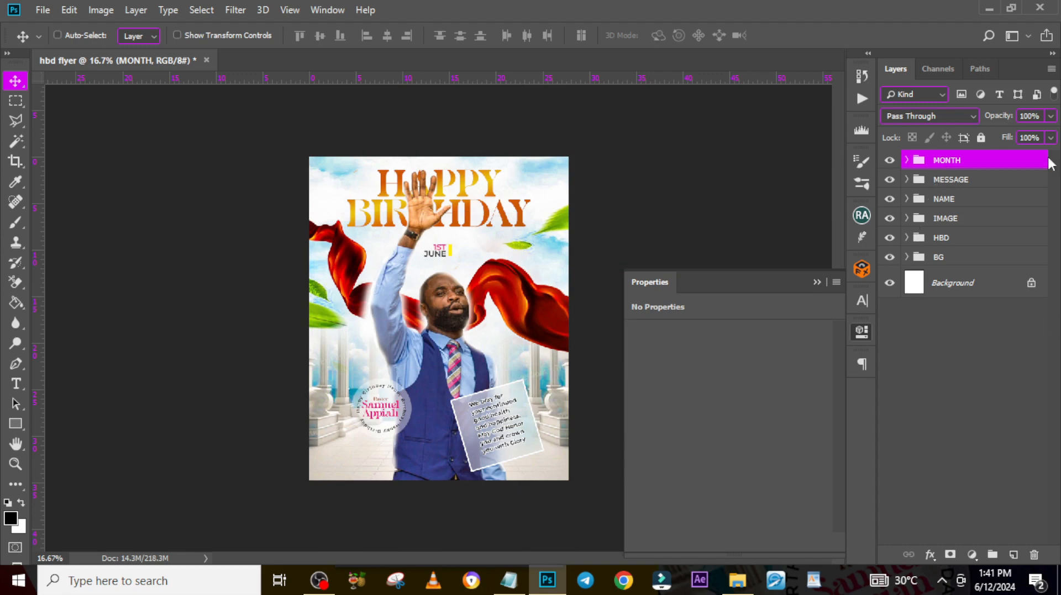
key("ctrl+shift+alt+e")
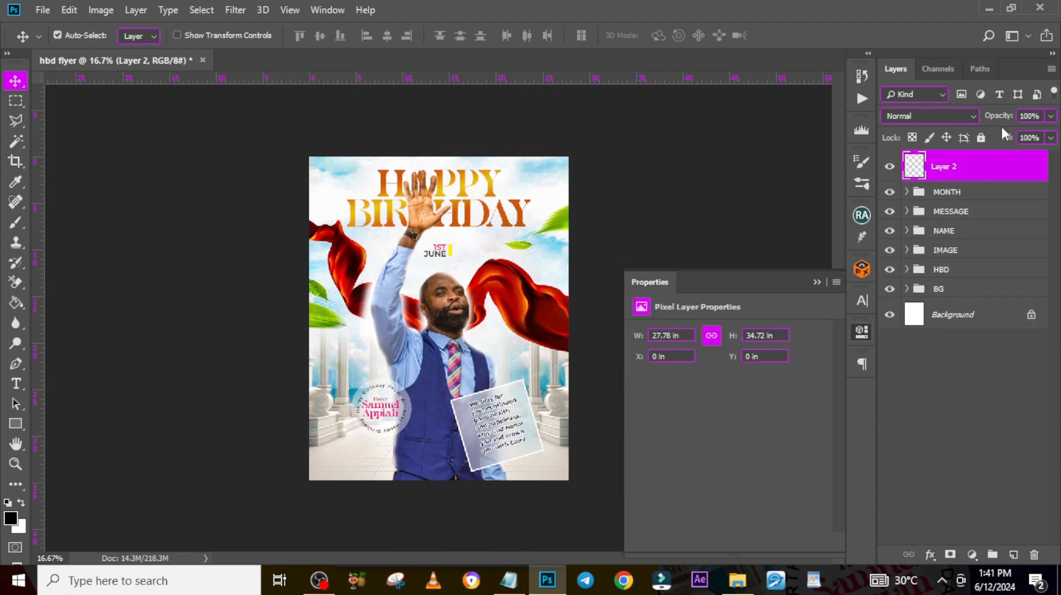
right_click(962, 173)
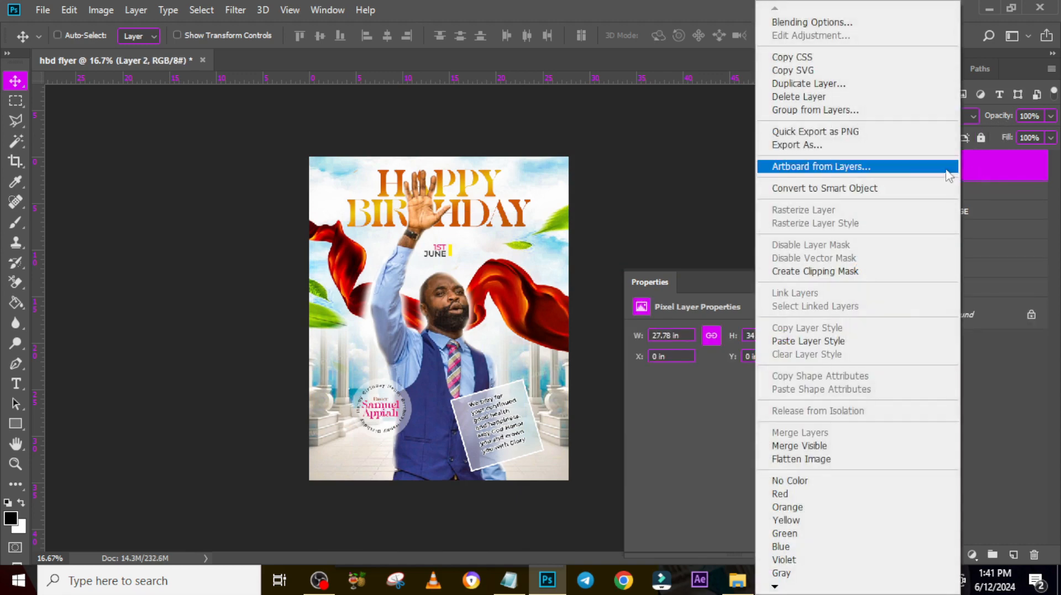
left_click(834, 192)
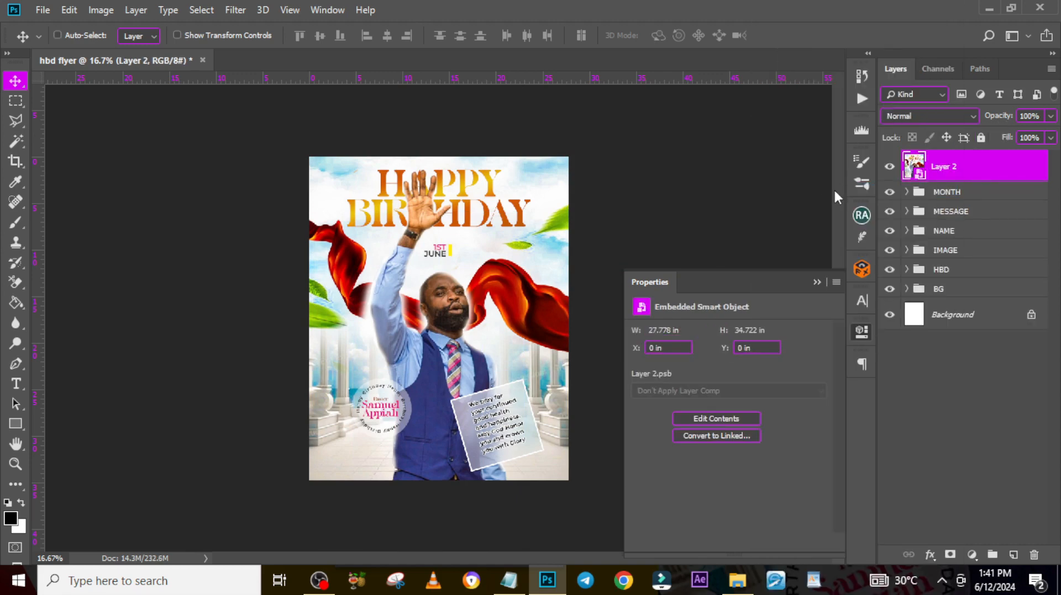
Step: Use the Camera Raw Filter to set Temperature +13, Contrast +32, Highlights +30, Whites -33 and Blacks -21, and raise Clarity
left_click(235, 11)
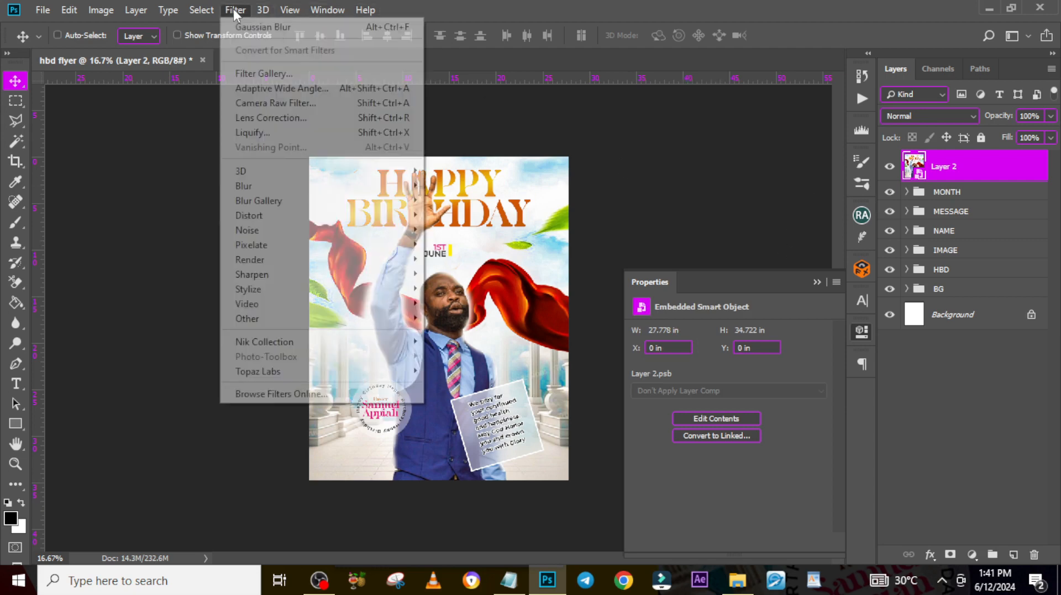
left_click(265, 104)
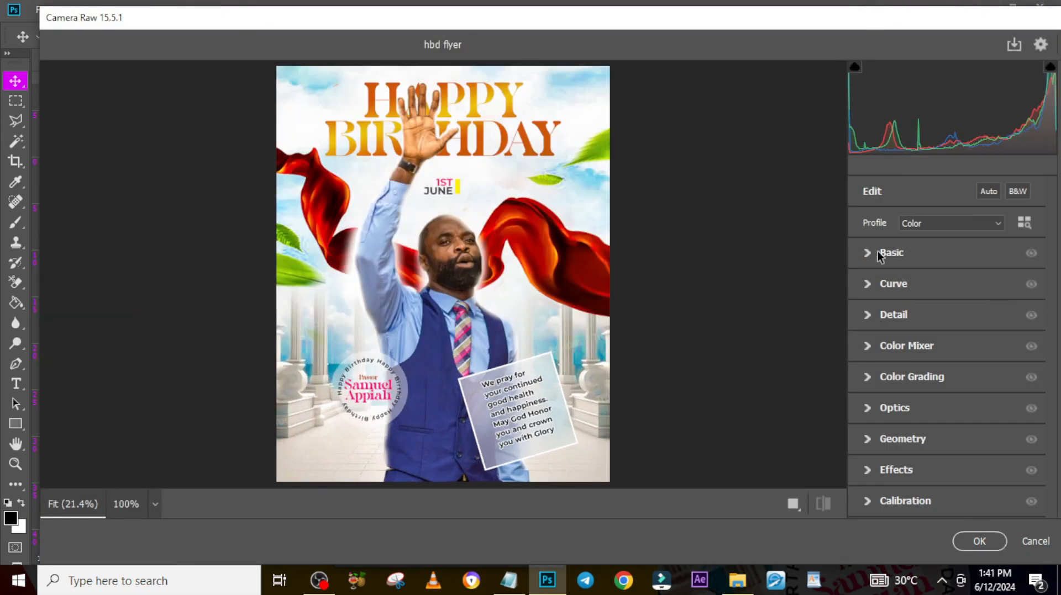
left_click(878, 254)
left_click_drag(947, 251, 958, 252)
left_click_drag(947, 337, 974, 360)
left_click_drag(947, 406, 930, 429)
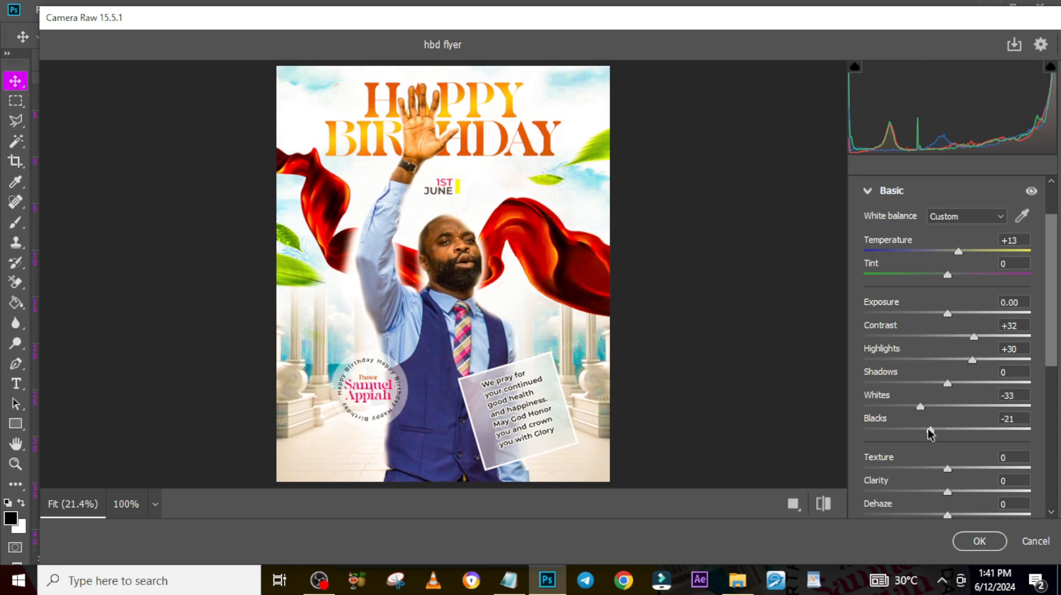
left_click_drag(947, 492, 970, 493)
left_click(871, 194)
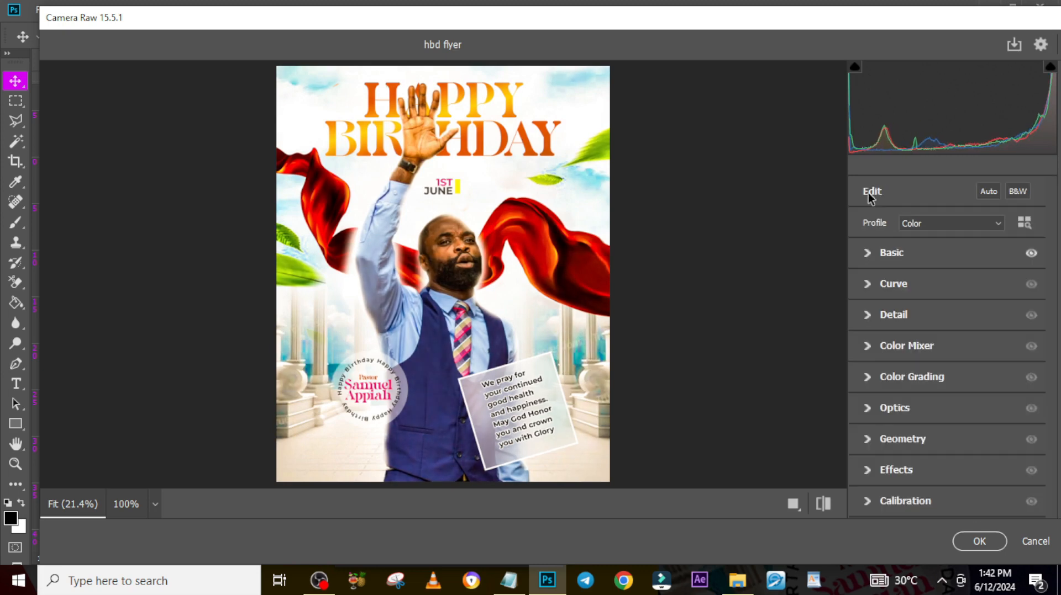
Step: Increase the sharpening under Detail and apply a slight negative Distortion under Optics
left_click(893, 315)
left_click_drag(898, 351, 933, 347)
left_click(893, 315)
left_click(893, 407)
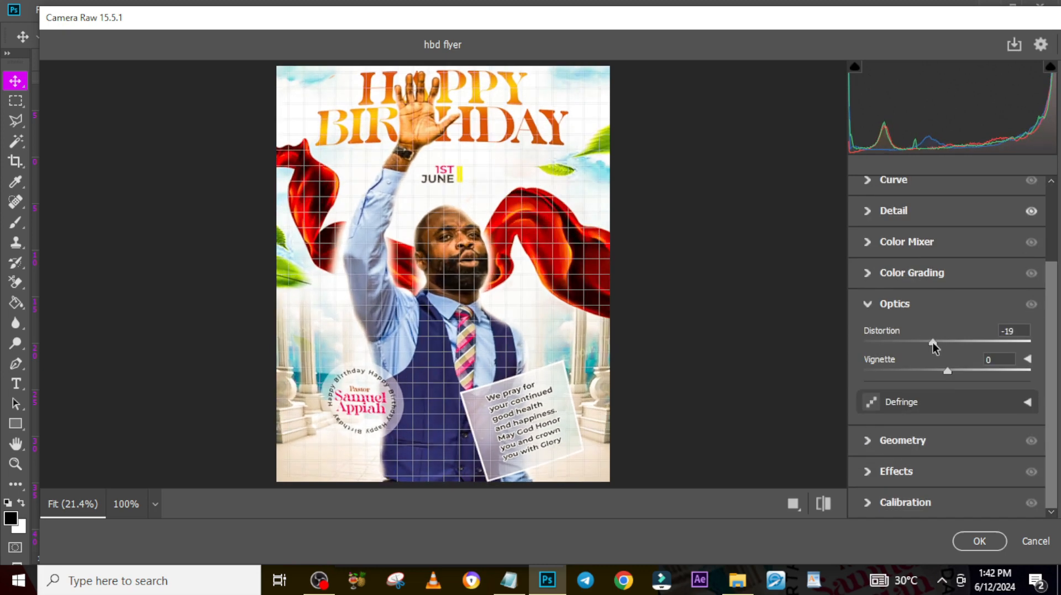
left_click(893, 304)
Step: Set the Effects Grain to 50 and apply the Camera Raw Filter, collapsing the merged layer's smart filter list
left_click(895, 406)
left_click_drag(866, 442, 945, 442)
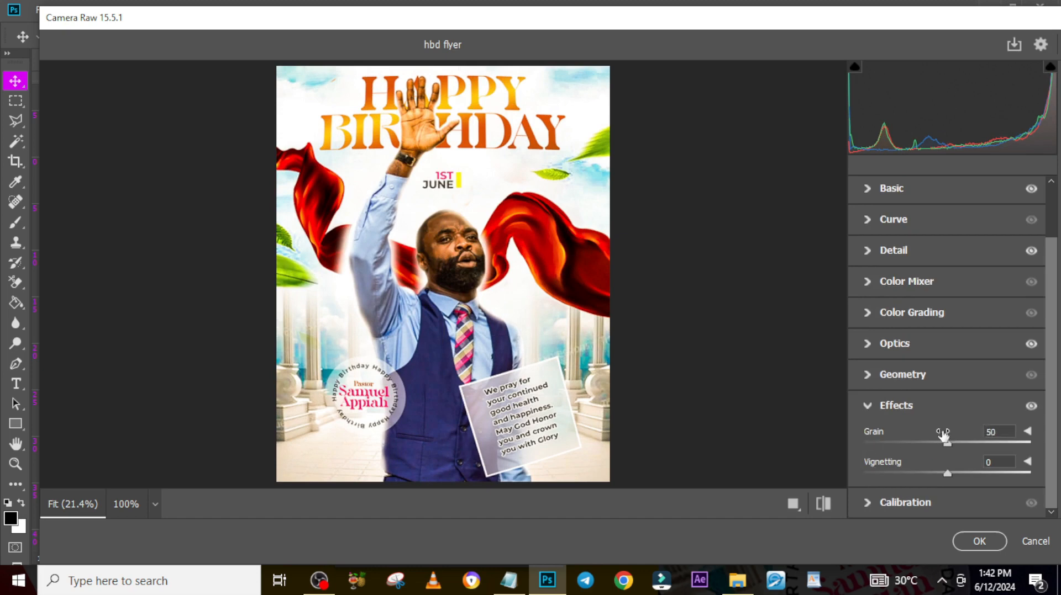
left_click(895, 406)
left_click(978, 542)
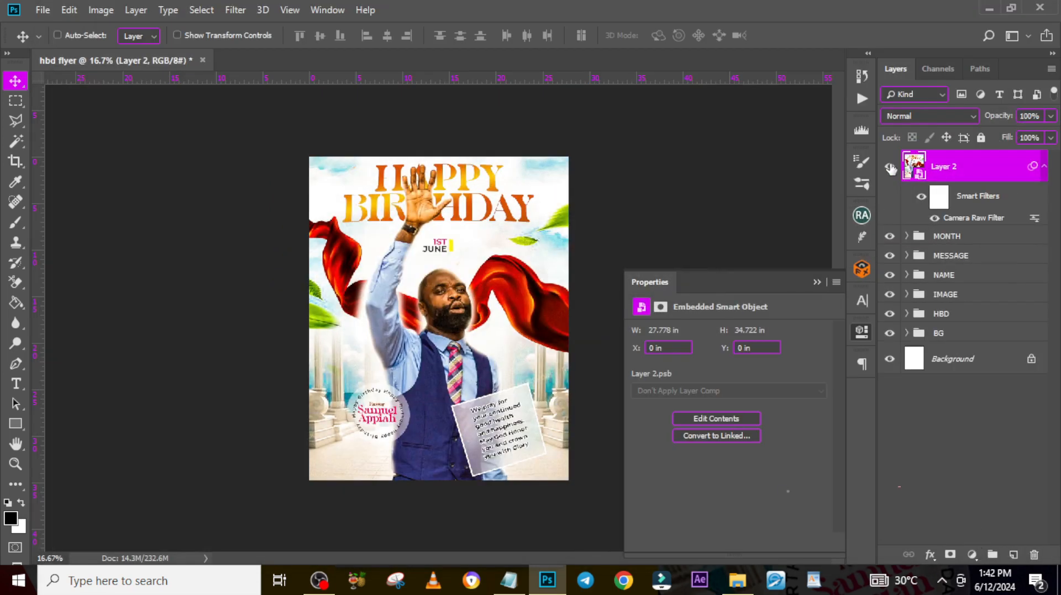
left_click(1043, 166)
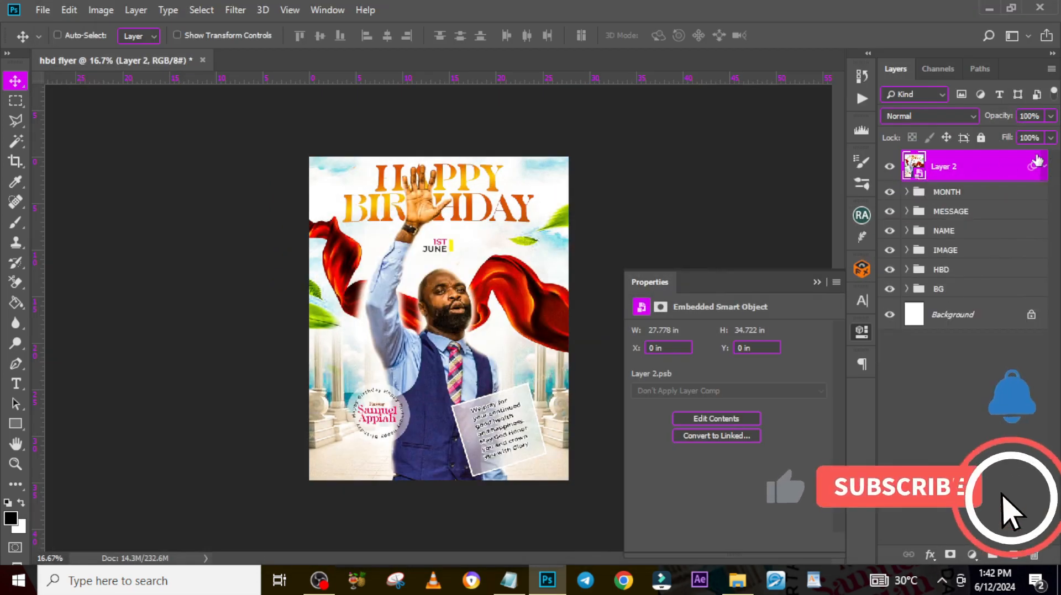